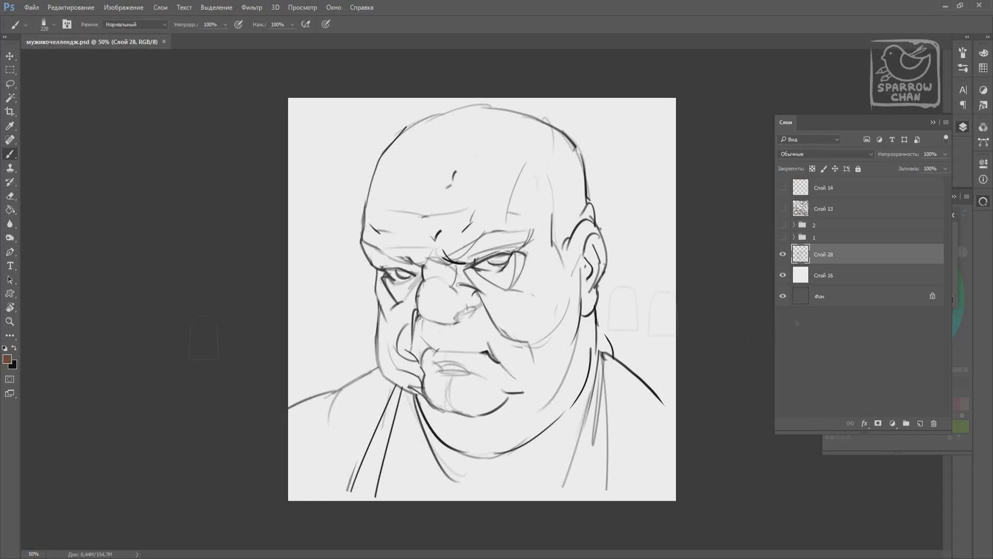
# Hide the white paper layer, add a new empty layer and pick a muted blue-grey
pyautogui.click(782, 274)
pyautogui.hotkey('ctrl', 'shift', 'alt', 'n')
pyautogui.click(984, 201)
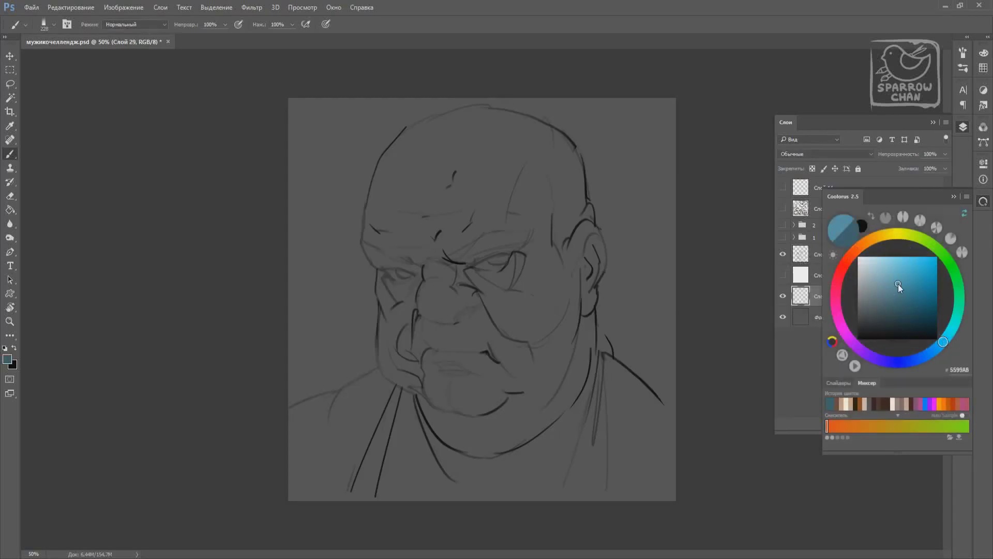
pyautogui.moveTo(898, 284); pyautogui.dragTo(882, 288)
# Paint broad soft blue strokes across the canvas with a 369 px brush
pyautogui.rightClick(427, 295)
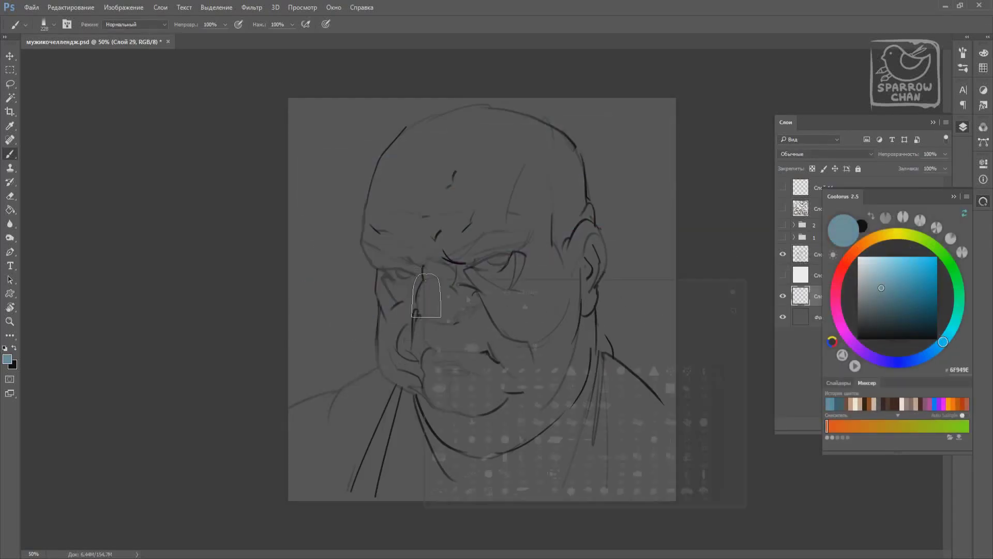
pyautogui.moveTo(310, 269); pyautogui.dragTo(667, 202)
pyautogui.moveTo(300, 357); pyautogui.dragTo(667, 315)
pyautogui.moveTo(336, 155); pyautogui.dragTo(662, 134)
pyautogui.moveTo(336, 124); pyautogui.dragTo(584, 114)
pyautogui.moveTo(325, 439); pyautogui.dragTo(584, 409)
pyautogui.moveTo(383, 461); pyautogui.dragTo(662, 414)
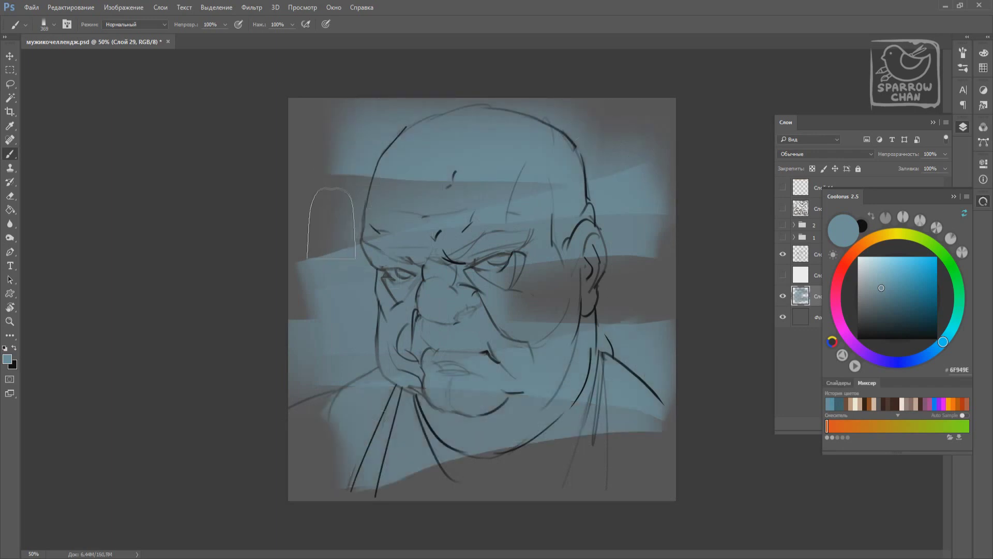
# Roughly erase the left, right and lower edges of the blue paint
pyautogui.press('e')
pyautogui.moveTo(300, 323)
pyautogui.mouseDown()
pyautogui.moveTo(300, 388)
pyautogui.moveTo(393, 363)
pyautogui.mouseUp()
pyautogui.moveTo(651, 150); pyautogui.dragTo(657, 253)
pyautogui.moveTo(667, 331)
pyautogui.mouseDown()
pyautogui.moveTo(595, 429)
pyautogui.moveTo(383, 408)
pyautogui.mouseUp()
# Layer lighter blue-green strokes over the lower and middle of the background
pyautogui.press('b')
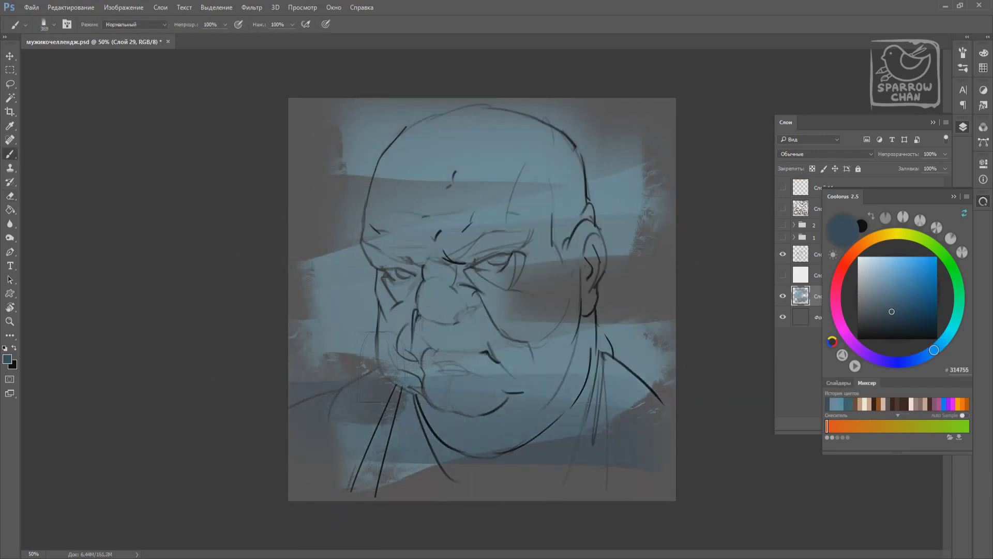
pyautogui.keyDown('alt'); pyautogui.click(517, 156); pyautogui.keyUp('alt')
pyautogui.moveTo(662, 429); pyautogui.dragTo(393, 465)
pyautogui.moveTo(476, 310); pyautogui.dragTo(616, 274)
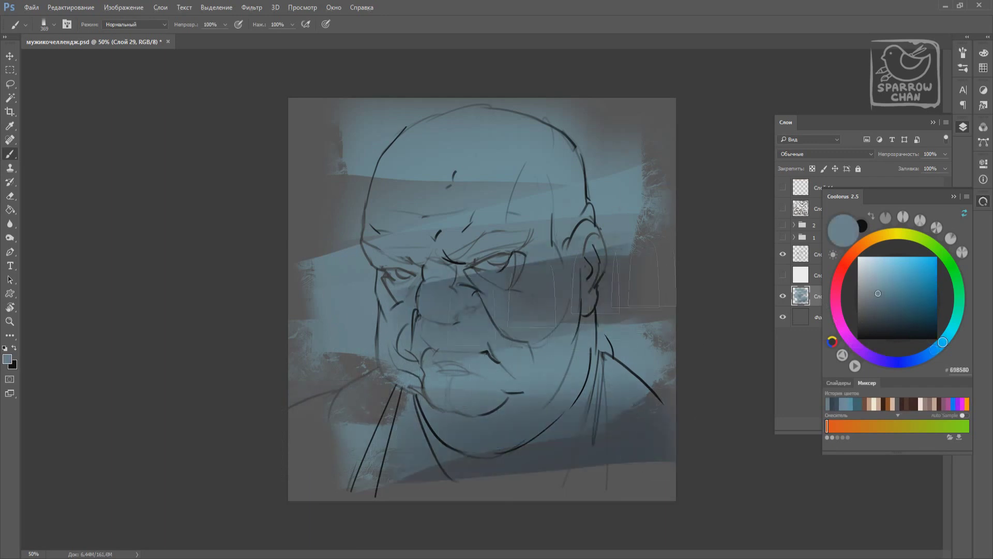
# Move the blue layer above the white layer and scale the sketch down slightly
pyautogui.moveTo(828, 296); pyautogui.dragTo(854, 259)
pyautogui.click(853, 254)
pyautogui.hotkey('ctrl', 't')
pyautogui.moveTo(667, 101); pyautogui.dragTo(661, 113)
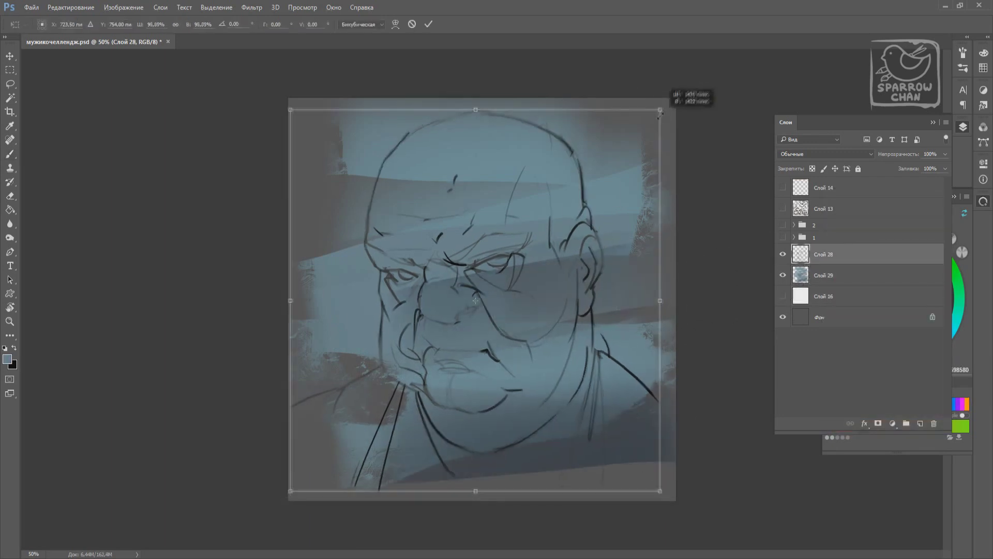
pyautogui.press('Return')
# Select the blue background layer and add a new layer for the skin colour
pyautogui.click(825, 154)
pyautogui.click(818, 259)
pyautogui.click(854, 275)
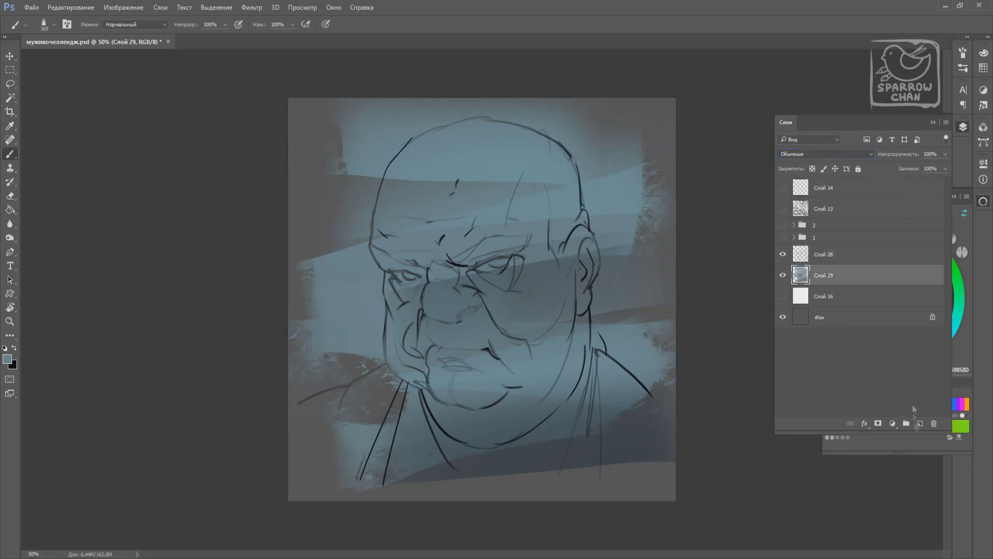
pyautogui.click(920, 423)
pyautogui.rightClick(415, 329)
# Test pink strokes on the nose and settle on greyish-pink skin tone C2ABA7
pyautogui.write('80 пикс.')
pyautogui.click(983, 201)
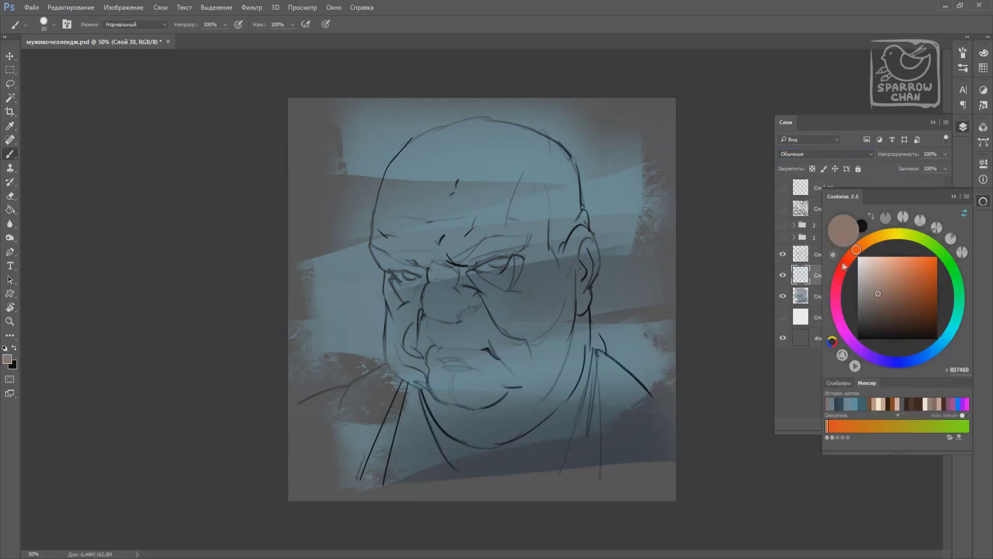
pyautogui.click(850, 257)
pyautogui.click(880, 273)
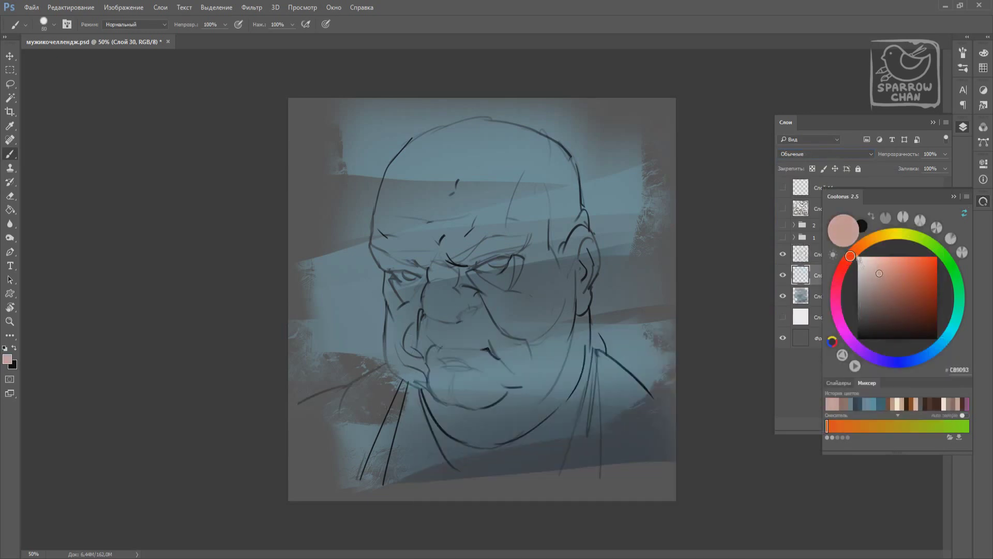
pyautogui.moveTo(444, 269); pyautogui.dragTo(440, 351)
pyautogui.hotkey('ctrl', 'z')
pyautogui.click(868, 275)
pyautogui.moveTo(429, 254); pyautogui.dragTo(427, 359)
pyautogui.hotkey('ctrl', 'z')
pyautogui.click(875, 278)
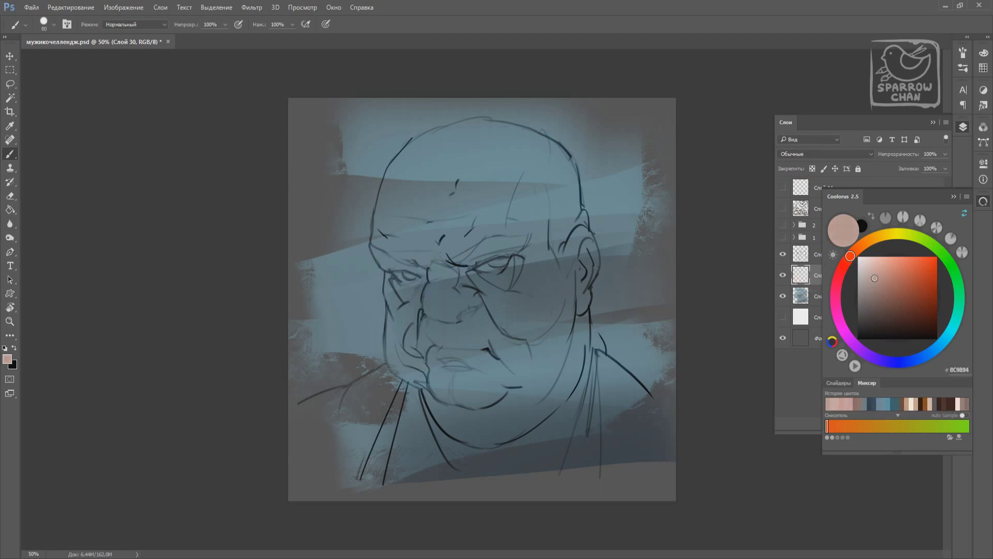
pyautogui.hotkey('ctrl', 'z')
pyautogui.moveTo(419, 290); pyautogui.dragTo(408, 367)
# Paint the skin tone over the nose, cheek, lower canvas and shoulders with a 108 px brush
pyautogui.moveTo(439, 257); pyautogui.dragTo(450, 399)
pyautogui.rightClick(476, 362)
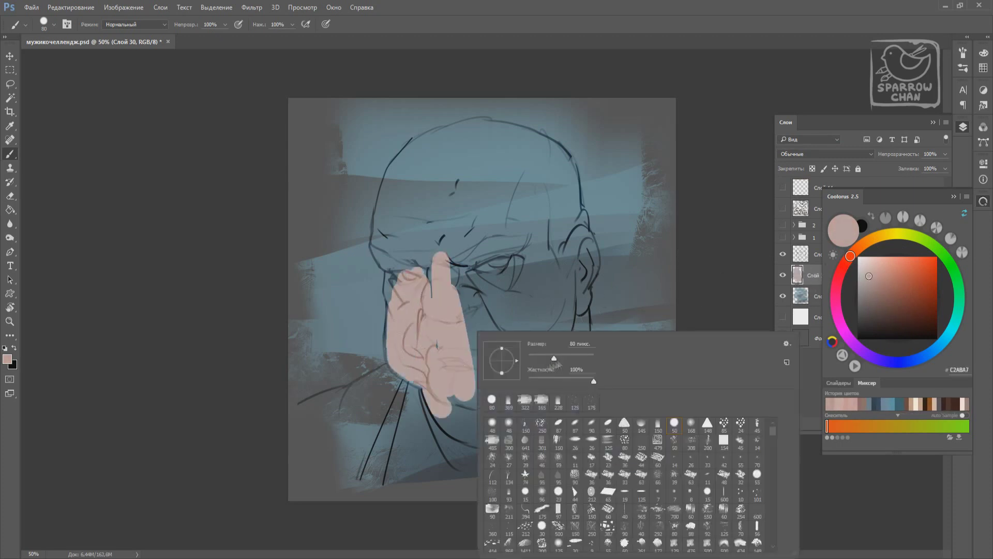
pyautogui.moveTo(553, 358); pyautogui.dragTo(559, 358)
pyautogui.moveTo(409, 383); pyautogui.dragTo(334, 404)
pyautogui.moveTo(372, 377)
pyautogui.mouseDown()
pyautogui.moveTo(298, 411)
pyautogui.moveTo(548, 377)
pyautogui.mouseUp()
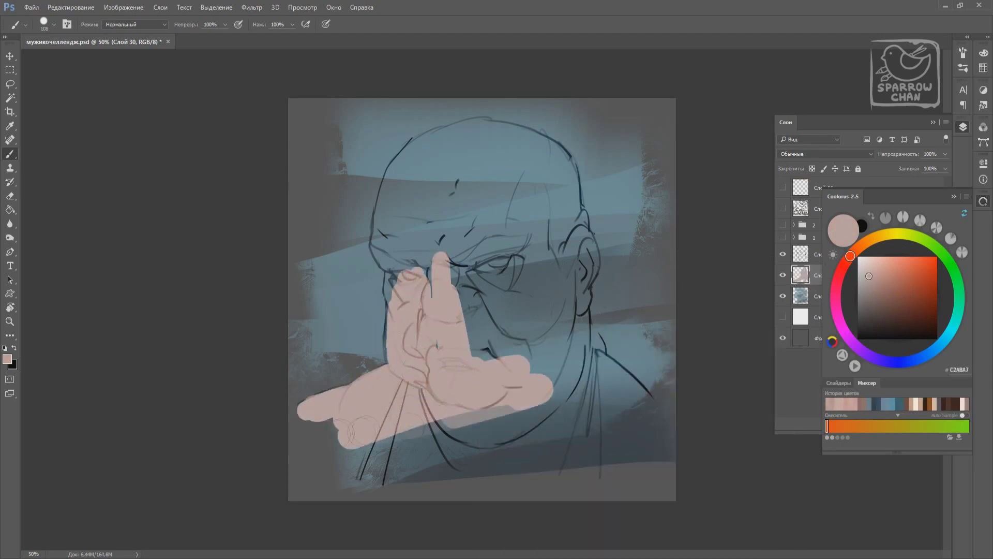
pyautogui.moveTo(362, 430)
pyautogui.mouseDown()
pyautogui.moveTo(569, 445)
pyautogui.moveTo(620, 372)
pyautogui.moveTo(652, 440)
pyautogui.moveTo(414, 476)
pyautogui.mouseUp()
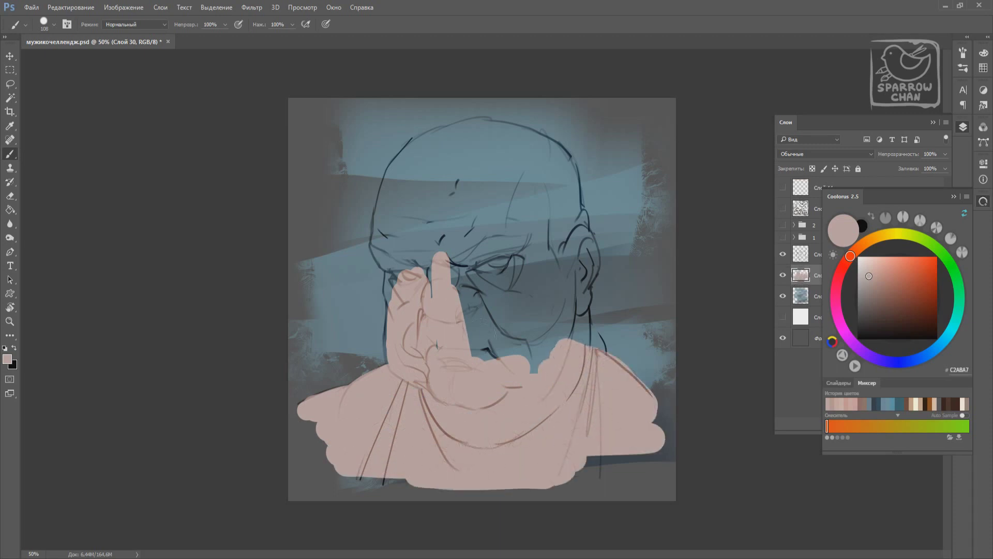
# Cover the face, forehead, skull top, right side and ear with the skin tone
pyautogui.moveTo(445, 357)
pyautogui.mouseDown()
pyautogui.moveTo(517, 233)
pyautogui.moveTo(584, 362)
pyautogui.mouseUp()
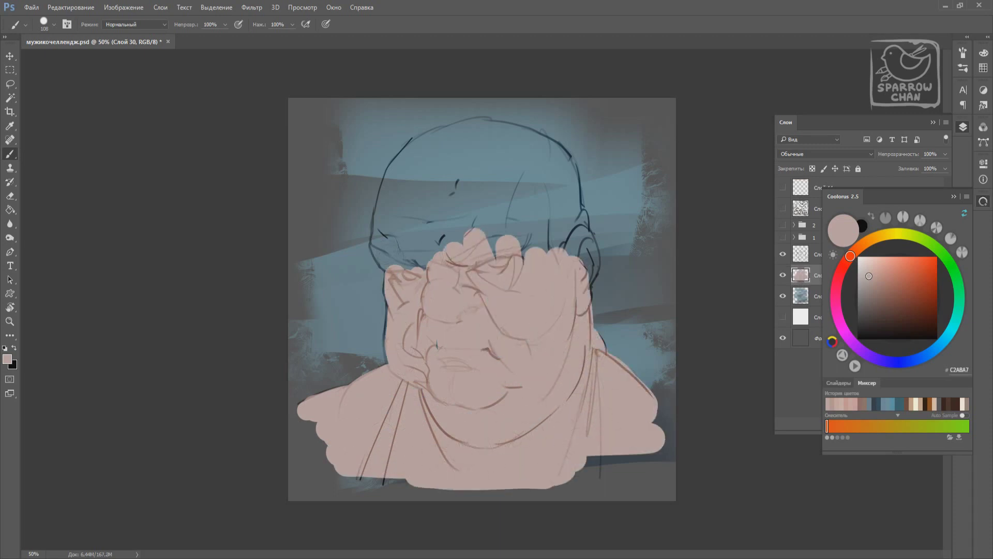
pyautogui.moveTo(382, 258)
pyautogui.mouseDown()
pyautogui.moveTo(408, 151)
pyautogui.moveTo(445, 258)
pyautogui.mouseUp()
pyautogui.moveTo(471, 186)
pyautogui.mouseDown()
pyautogui.moveTo(554, 243)
pyautogui.moveTo(430, 171)
pyautogui.moveTo(518, 130)
pyautogui.moveTo(595, 284)
pyautogui.mouseUp()
pyautogui.moveTo(549, 233); pyautogui.dragTo(541, 176)
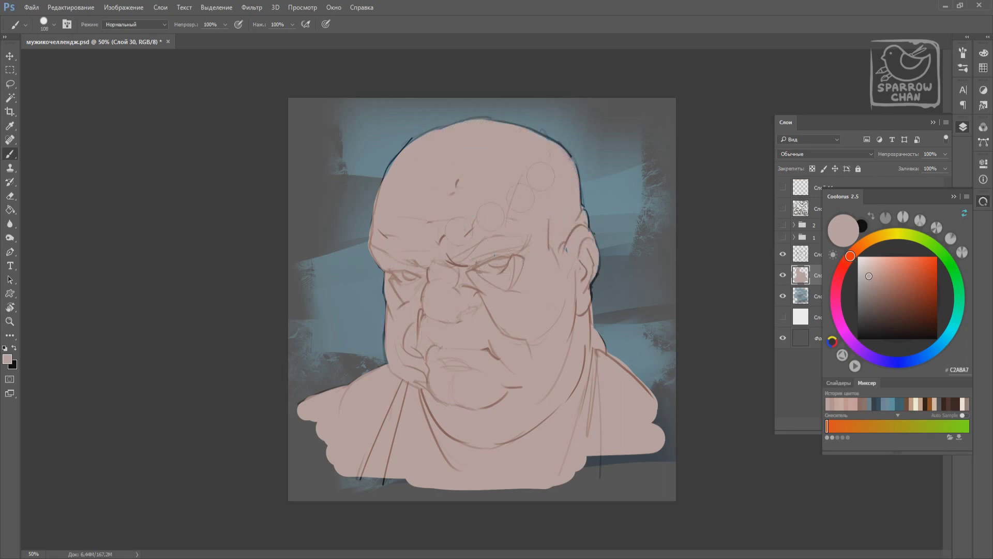
pyautogui.rightClick(589, 300)
pyautogui.press('Escape')
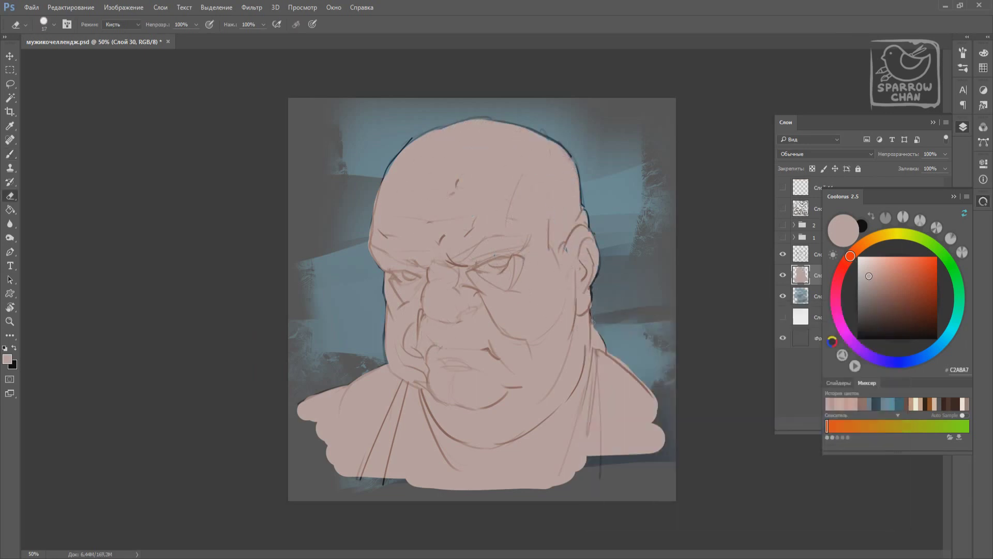
pyautogui.press('e')
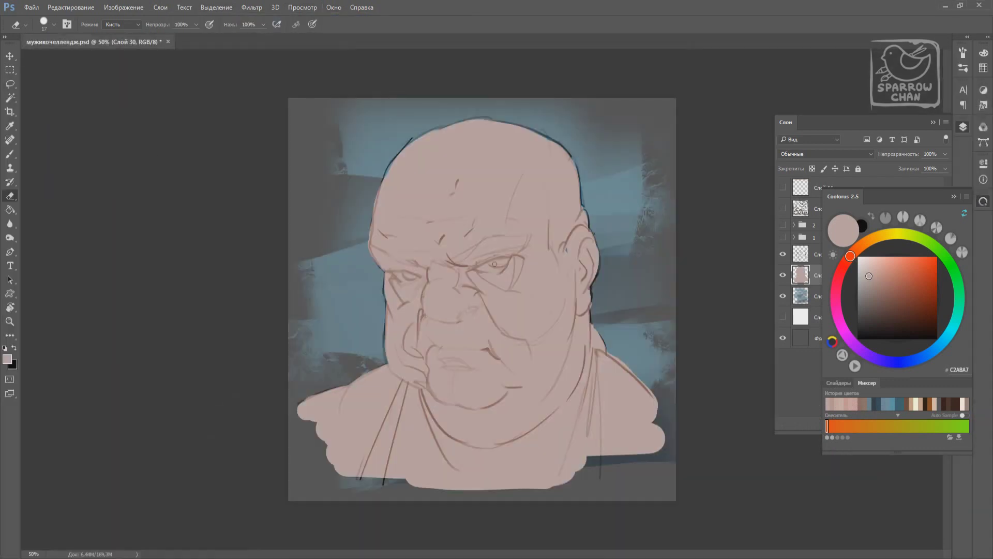
# On a new layer, brush broad 80564F brown shading over the forehead, brow and cheeks
pyautogui.press('b')
pyautogui.hotkey('ctrl', 'shift', 'alt', 'n')
pyautogui.rightClick(466, 329)
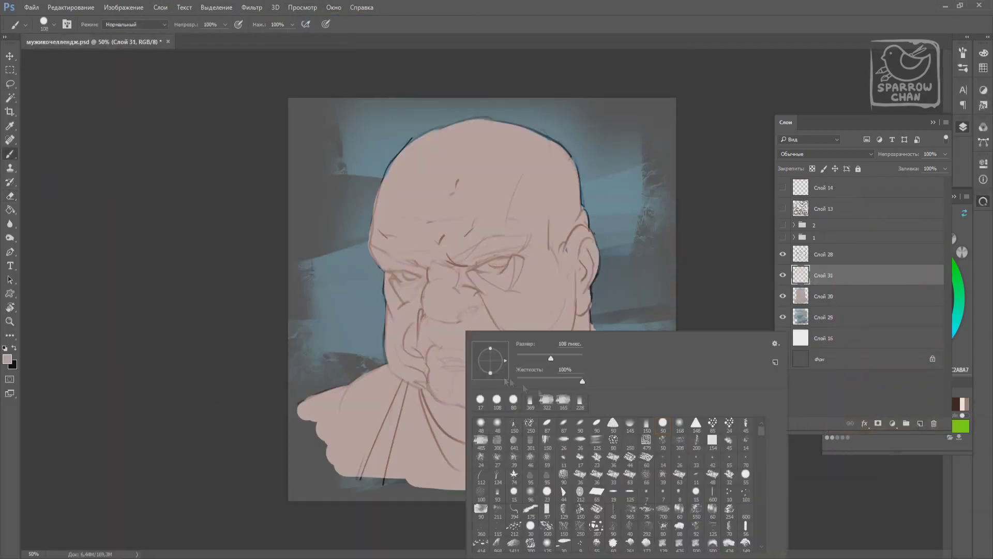
pyautogui.rightClick(609, 332)
pyautogui.click(898, 290)
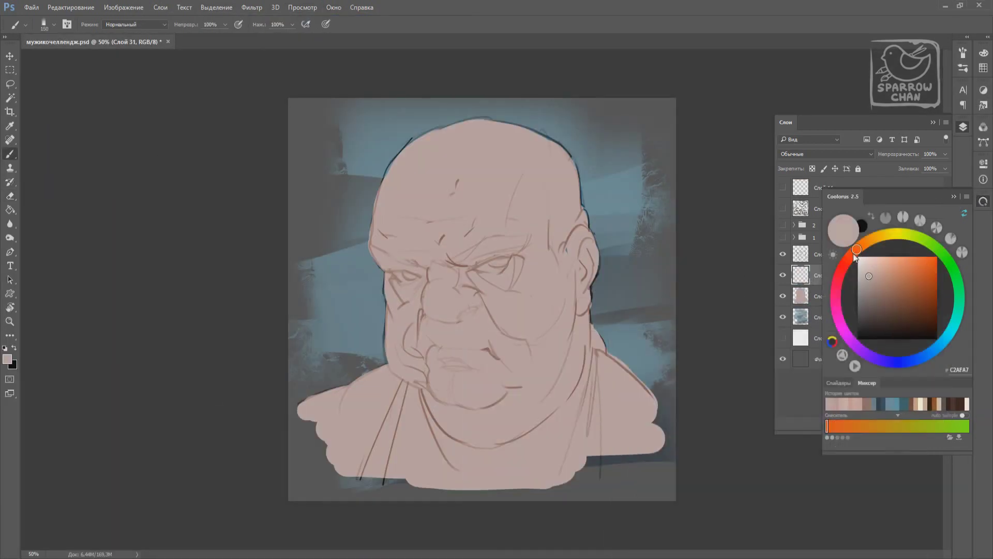
pyautogui.moveTo(924, 272); pyautogui.dragTo(892, 302)
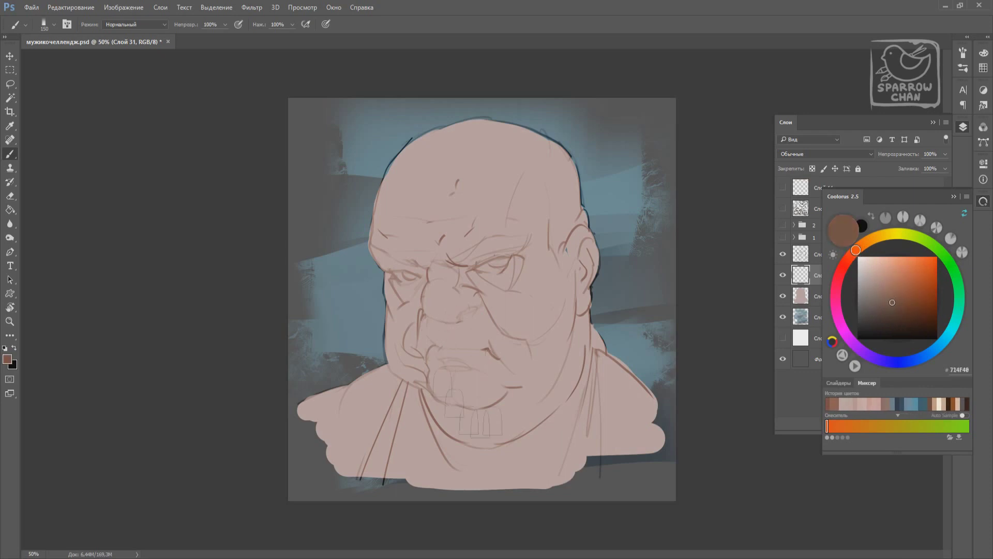
pyautogui.keyDown('alt'); pyautogui.click(406, 207); pyautogui.keyUp('alt')
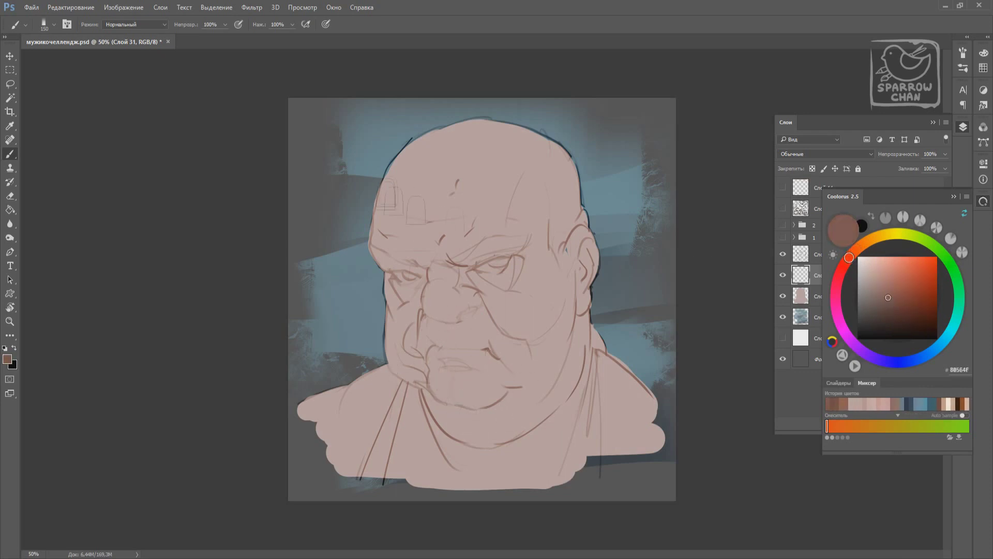
pyautogui.moveTo(403, 205)
pyautogui.mouseDown()
pyautogui.moveTo(450, 402)
pyautogui.moveTo(393, 414)
pyautogui.moveTo(517, 455)
pyautogui.moveTo(362, 388)
pyautogui.moveTo(595, 411)
pyautogui.mouseUp()
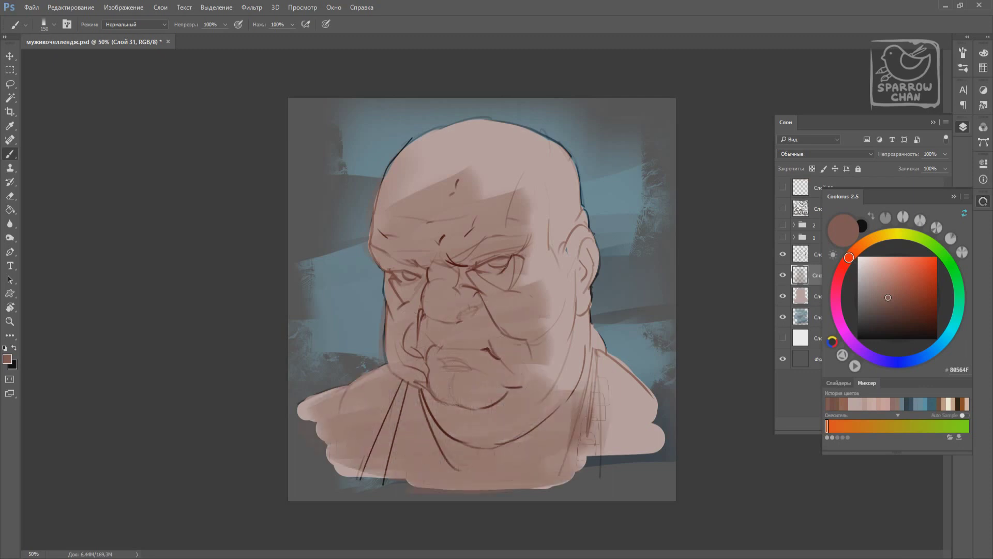
pyautogui.moveTo(383, 176); pyautogui.dragTo(497, 186)
pyautogui.moveTo(409, 156); pyautogui.dragTo(522, 207)
# Shrink the brush to 67 px and pick darker browns, ending on 592F22
pyautogui.rightClick(517, 327)
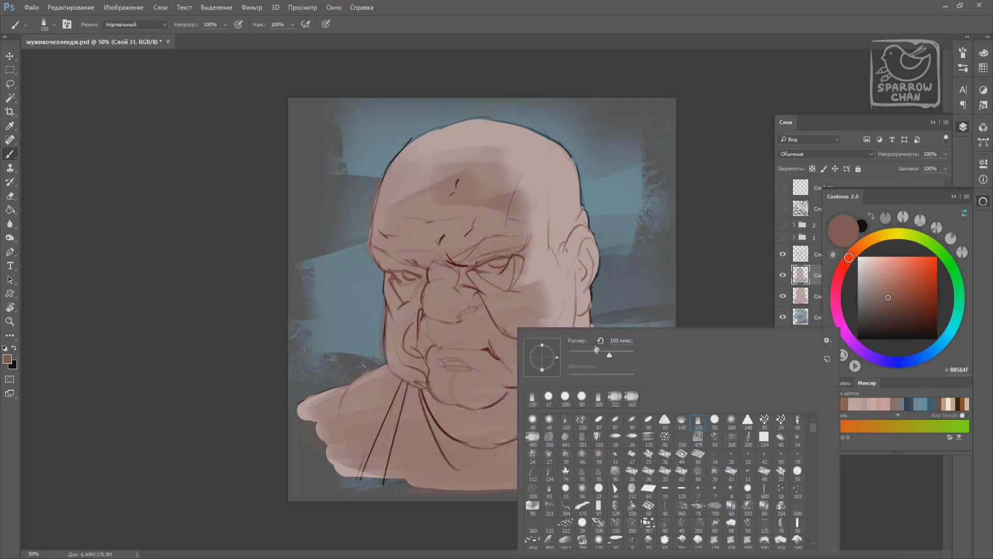
pyautogui.moveTo(597, 349); pyautogui.dragTo(582, 351)
pyautogui.keyDown('alt'); pyautogui.click(404, 295); pyautogui.keyUp('alt')
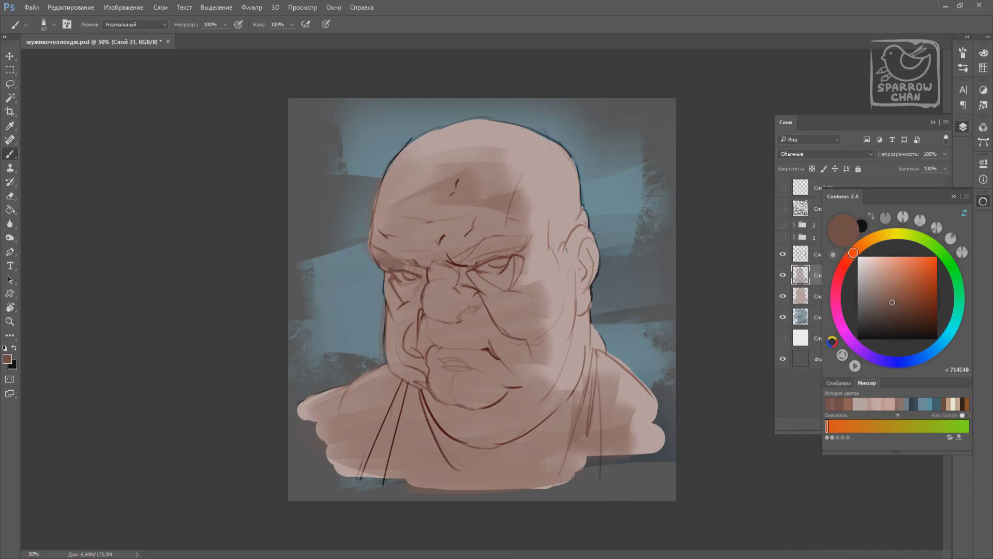
pyautogui.keyDown('alt'); pyautogui.click(410, 288); pyautogui.keyUp('alt')
# On a new layer, shade the brow between the eyes with small dark strokes
pyautogui.press('Delete')
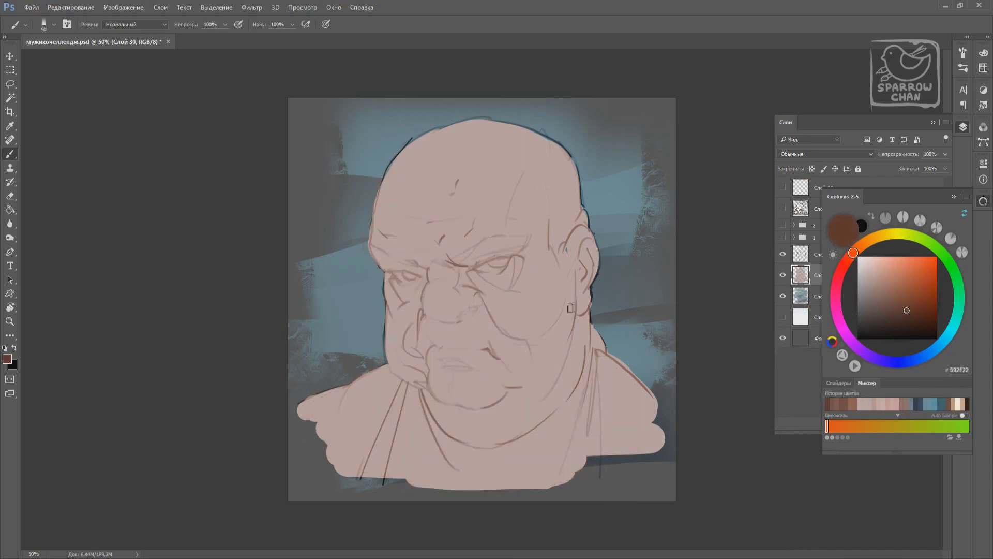
pyautogui.hotkey('ctrl', 'z')
pyautogui.hotkey('ctrl', 'shift', 'alt', 'n')
pyautogui.moveTo(388, 258)
pyautogui.mouseDown()
pyautogui.moveTo(466, 262)
pyautogui.moveTo(492, 243)
pyautogui.moveTo(413, 263)
pyautogui.mouseUp()
pyautogui.moveTo(444, 230); pyautogui.dragTo(431, 244)
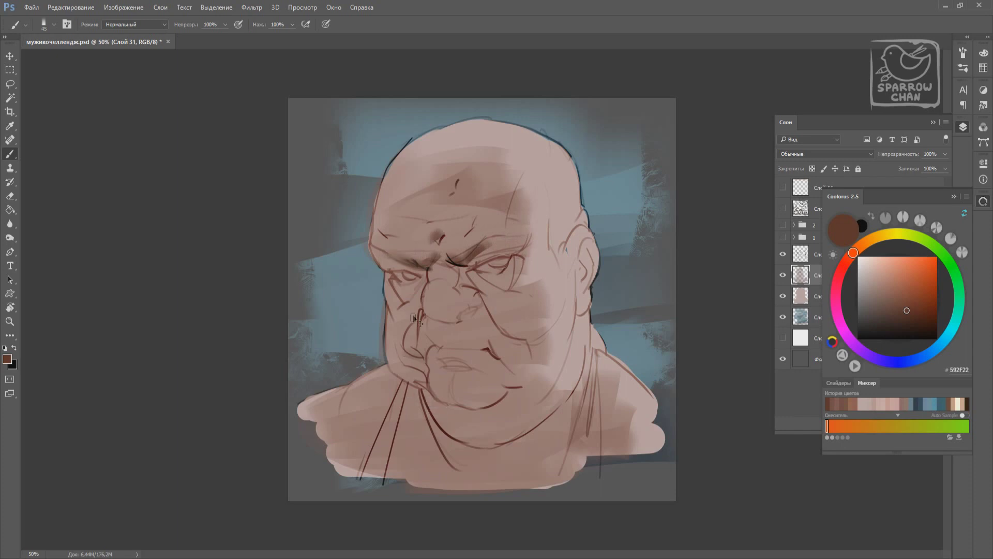
pyautogui.moveTo(420, 327)
pyautogui.mouseDown()
pyautogui.moveTo(412, 343)
pyautogui.moveTo(393, 344)
pyautogui.moveTo(424, 383)
pyautogui.mouseUp()
pyautogui.hotkey('ctrl', 'alt', 'z')
pyautogui.hotkey('ctrl', 'alt', 'z')
pyautogui.hotkey('ctrl', 'alt', 'z')
# Shade under the chin and lip in 4A2034, then deepen eye sockets and jaw in 592F22
pyautogui.click(838, 281)
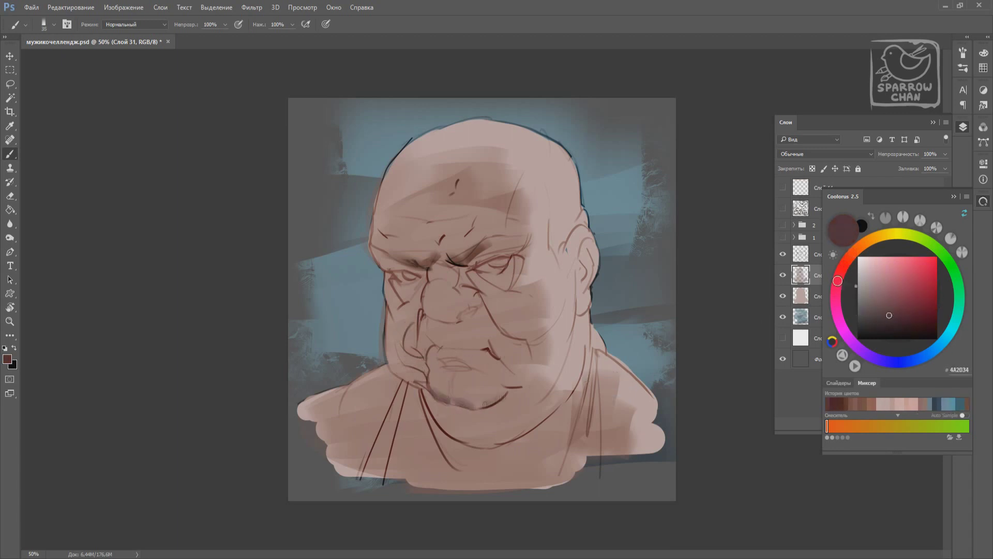
pyautogui.moveTo(422, 393); pyautogui.dragTo(452, 429)
pyautogui.moveTo(427, 387)
pyautogui.mouseDown()
pyautogui.moveTo(505, 389)
pyautogui.moveTo(538, 375)
pyautogui.mouseUp()
pyautogui.press(']')
pyautogui.press(']')
pyautogui.press(']')
pyautogui.keyDown('alt'); pyautogui.click(434, 274); pyautogui.keyUp('alt')
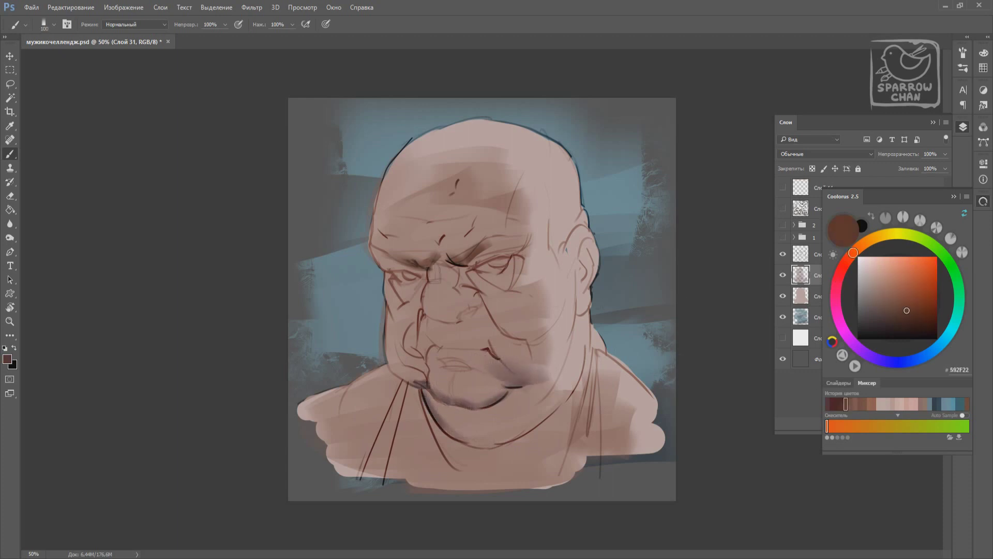
pyautogui.moveTo(393, 287); pyautogui.dragTo(504, 287)
pyautogui.moveTo(425, 275)
pyautogui.mouseDown()
pyautogui.moveTo(397, 265)
pyautogui.moveTo(406, 239)
pyautogui.mouseUp()
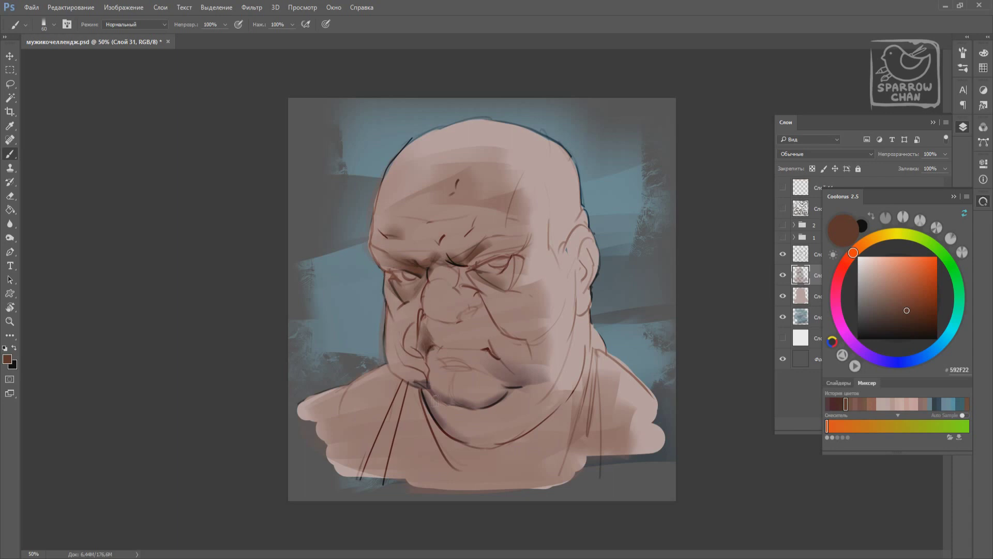
pyautogui.moveTo(436, 401)
pyautogui.mouseDown()
pyautogui.moveTo(466, 421)
pyautogui.moveTo(548, 409)
pyautogui.moveTo(469, 466)
pyautogui.mouseUp()
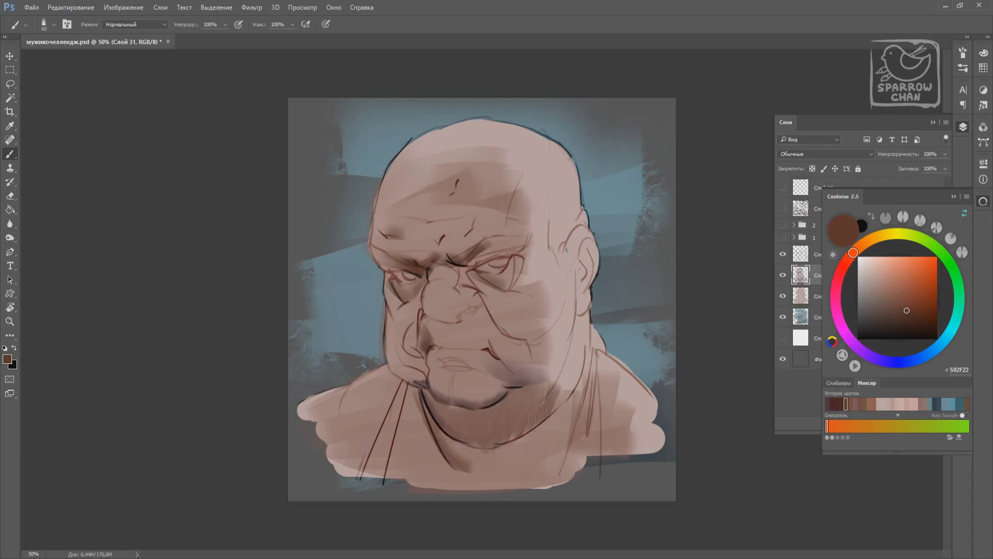
# Paint a warm reddish-brown stroke along the ear
pyautogui.click(919, 299)
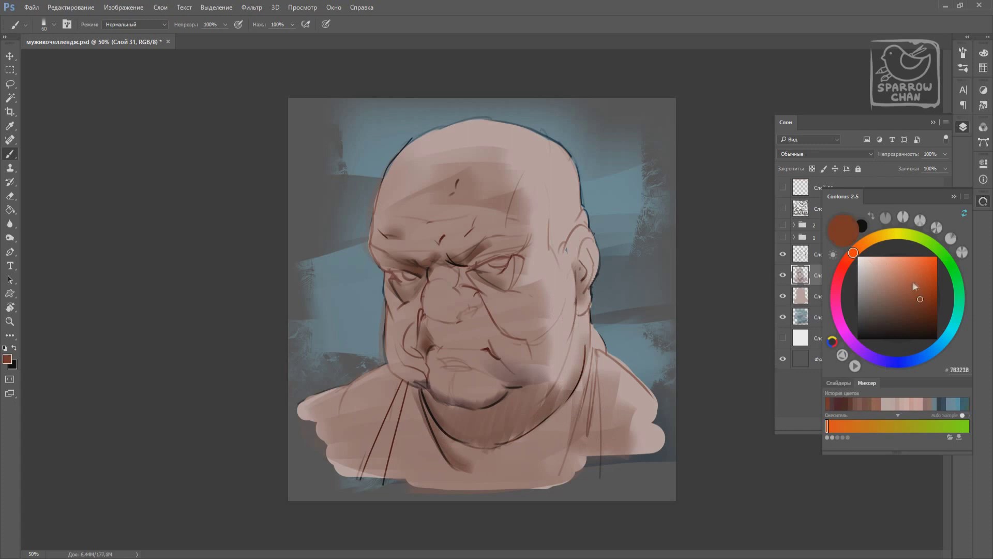
pyautogui.click(913, 281)
pyautogui.moveTo(594, 238); pyautogui.dragTo(580, 282)
pyautogui.keyDown('alt'); pyautogui.click(485, 306); pyautogui.keyUp('alt')
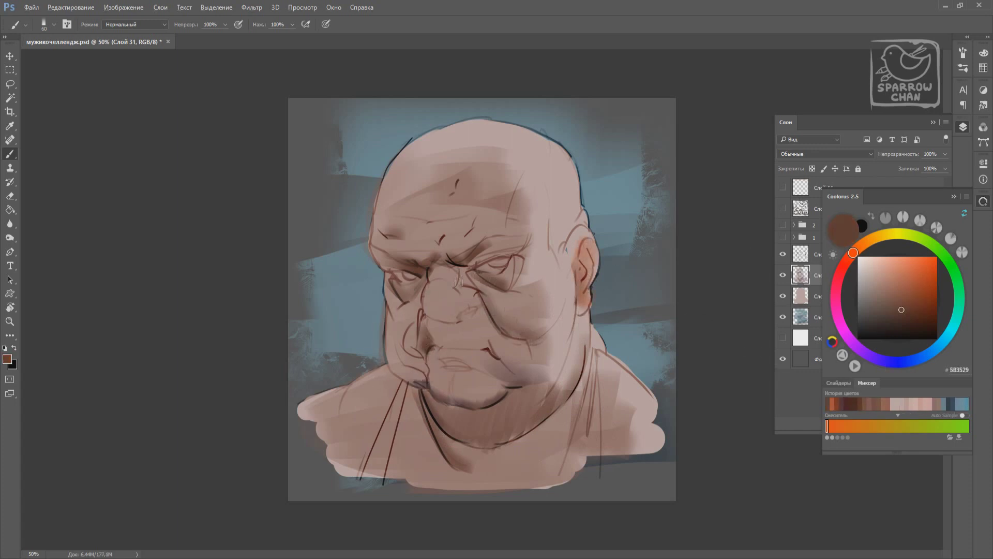
# Darken the lower right cheek in maroon and the left side of the nose in brown
pyautogui.click(846, 404)
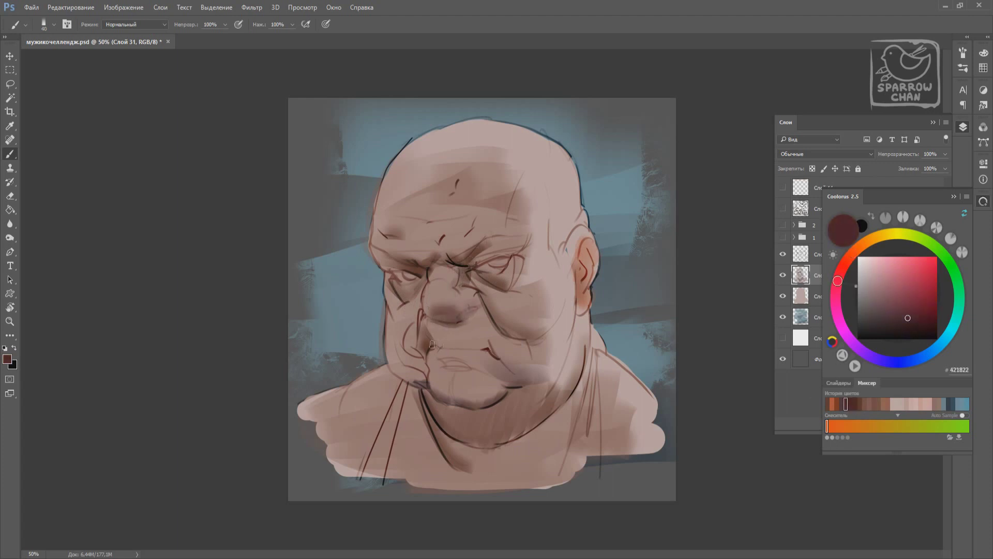
pyautogui.press('[')
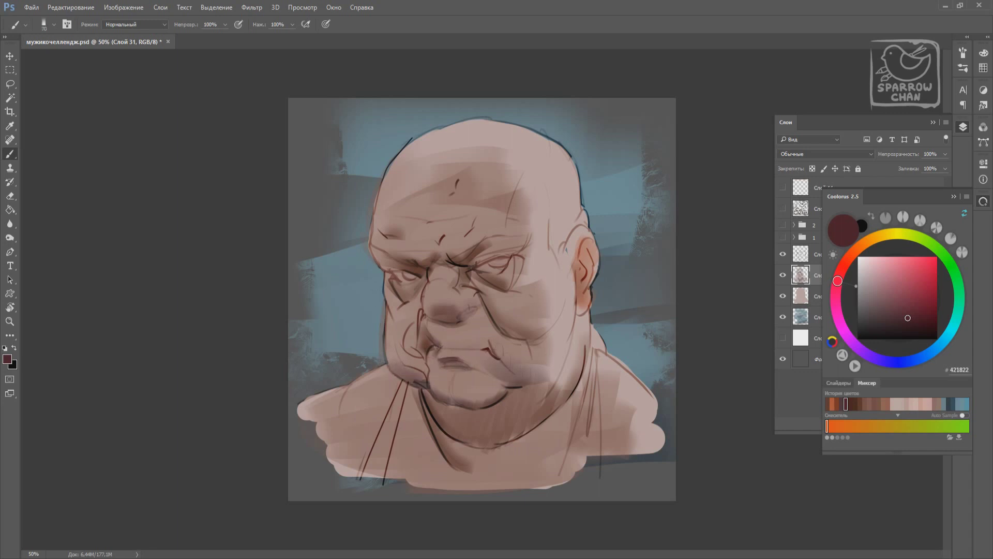
pyautogui.moveTo(517, 352); pyautogui.dragTo(496, 370)
pyautogui.press(']')
pyautogui.press(']')
pyautogui.press(']')
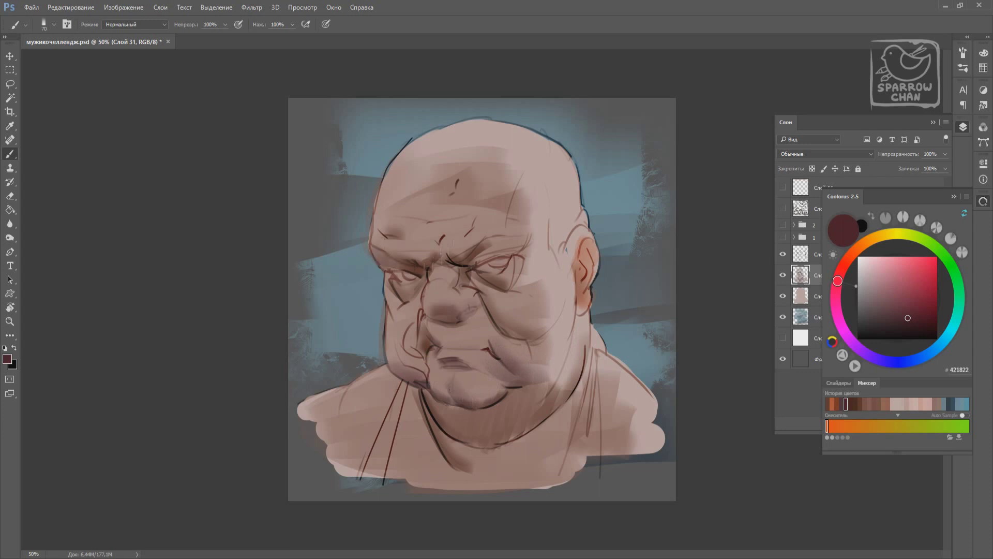
pyautogui.keyDown('alt'); pyautogui.click(383, 212); pyautogui.keyUp('alt')
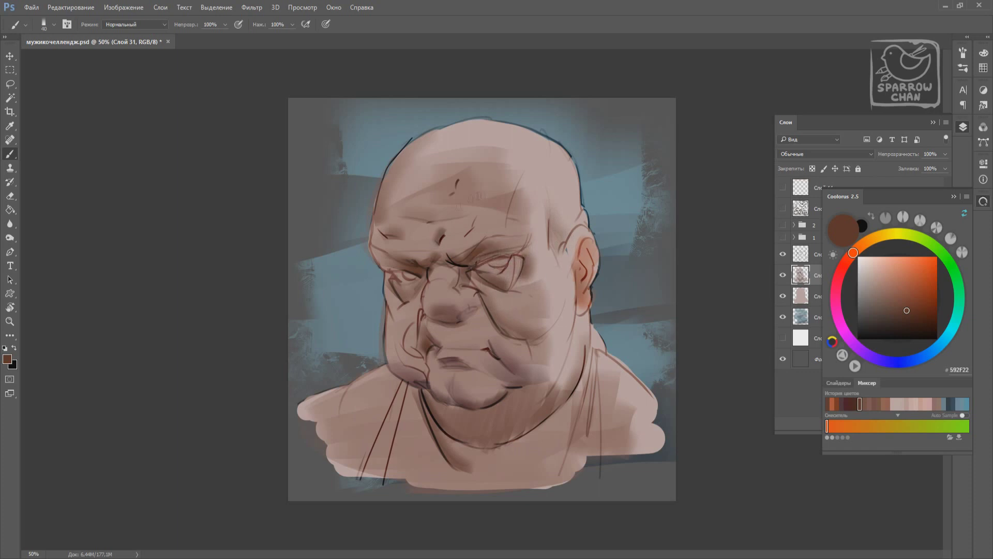
pyautogui.moveTo(427, 289)
pyautogui.mouseDown()
pyautogui.moveTo(429, 318)
pyautogui.moveTo(435, 309)
pyautogui.mouseUp()
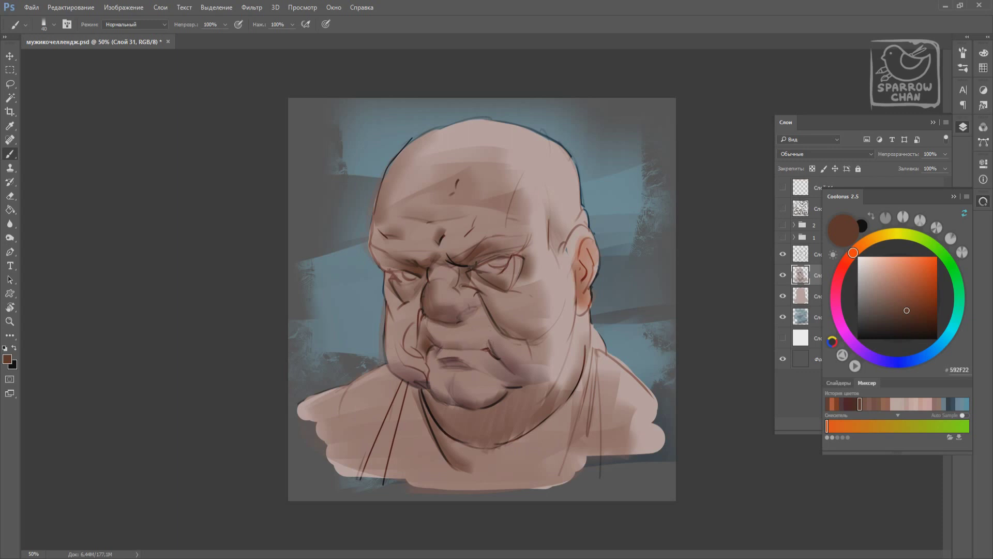
# With a 44 px brush in sampled dark line colour, shade the lip corner, chin, jaw and left neck
pyautogui.press('[')
pyautogui.keyDown('alt'); pyautogui.click(484, 362); pyautogui.keyUp('alt')
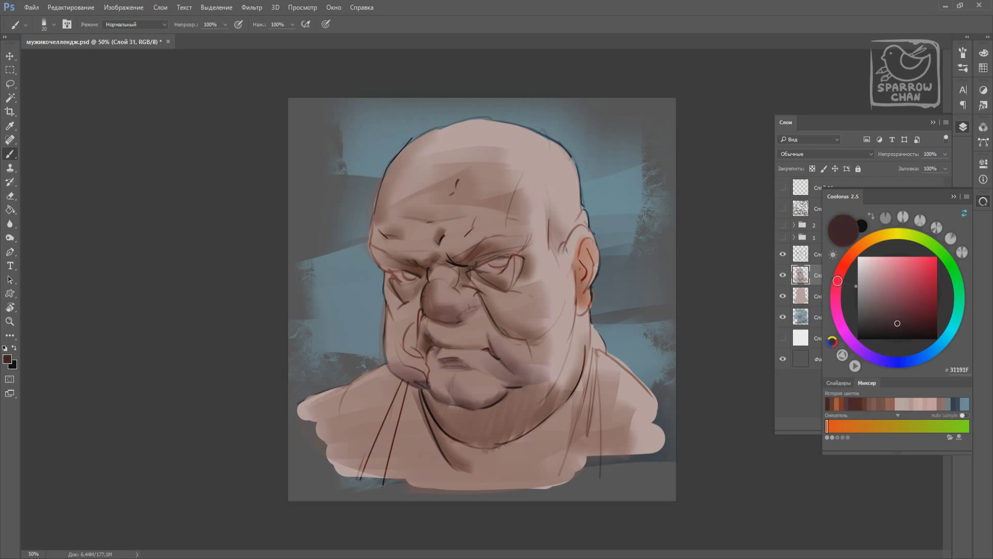
pyautogui.rightClick(419, 327)
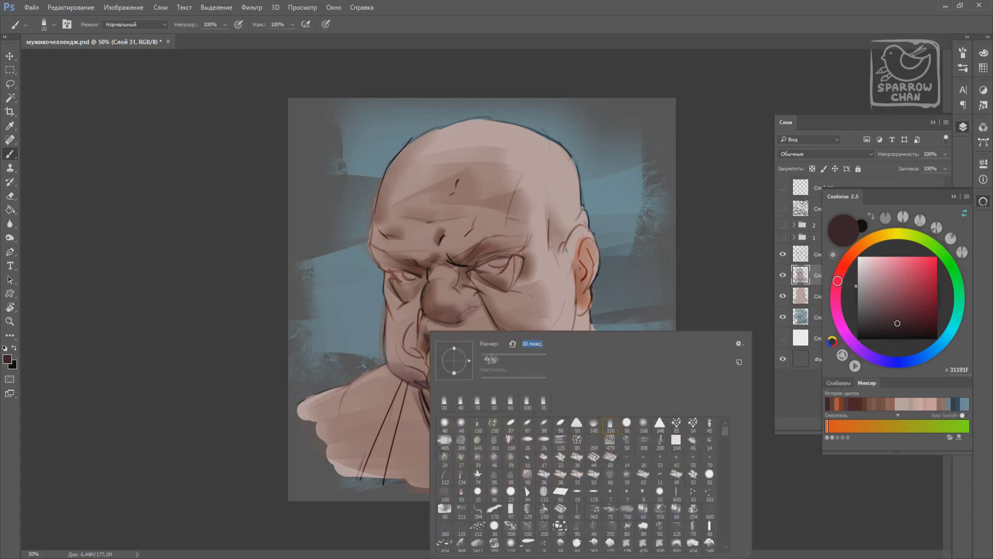
pyautogui.press('Return')
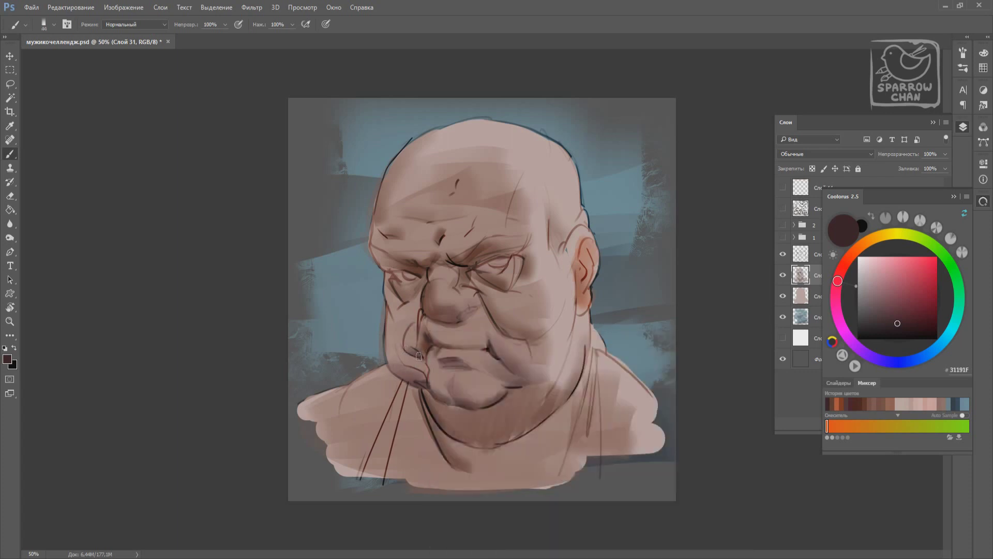
pyautogui.moveTo(431, 420); pyautogui.dragTo(435, 393)
pyautogui.moveTo(465, 439)
pyautogui.mouseDown()
pyautogui.moveTo(538, 421)
pyautogui.moveTo(450, 448)
pyautogui.mouseUp()
pyautogui.moveTo(393, 377)
pyautogui.mouseDown()
pyautogui.moveTo(357, 393)
pyautogui.moveTo(370, 418)
pyautogui.moveTo(434, 458)
pyautogui.mouseUp()
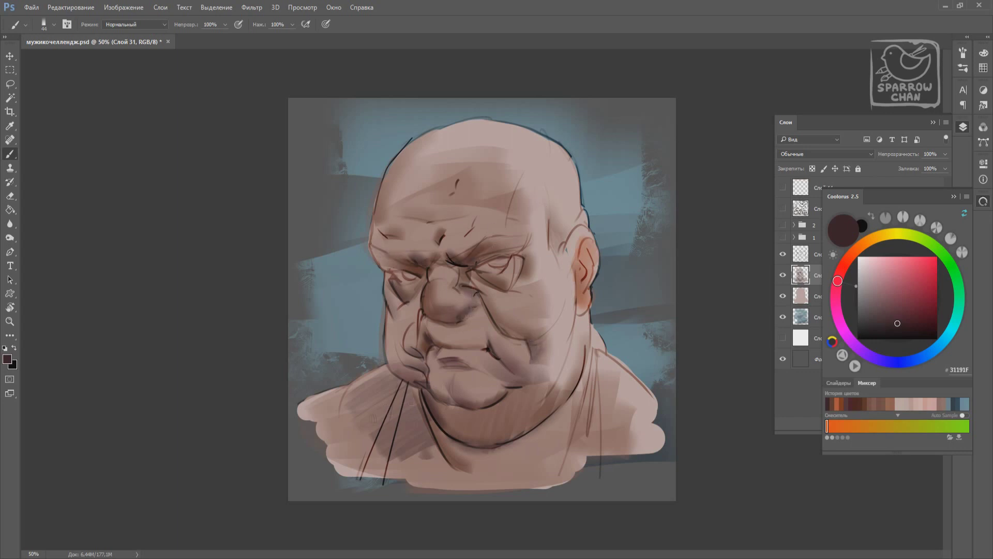
# Paint dark brown strokes near the nose and on the left cheek
pyautogui.click(841, 403)
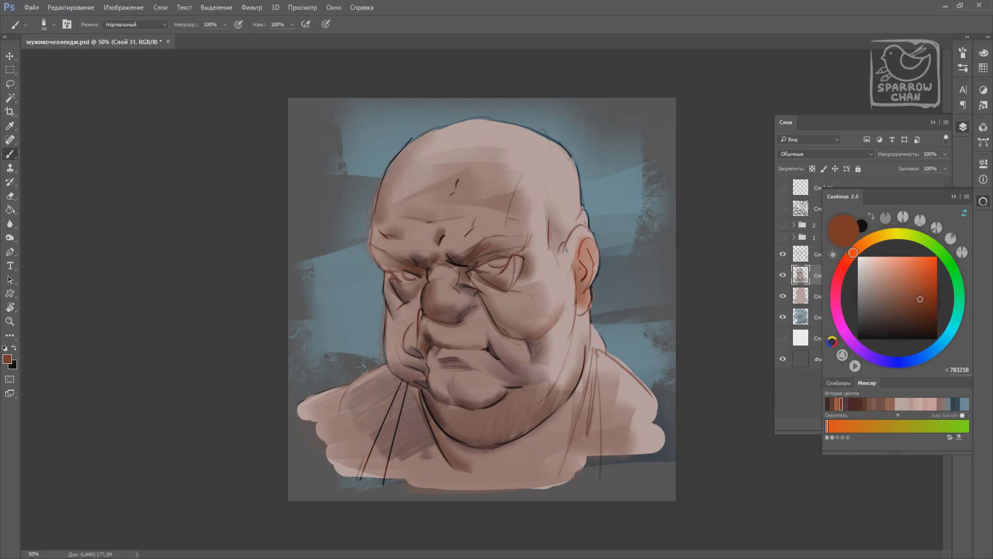
pyautogui.keyDown('alt'); pyautogui.click(538, 155); pyautogui.keyUp('alt')
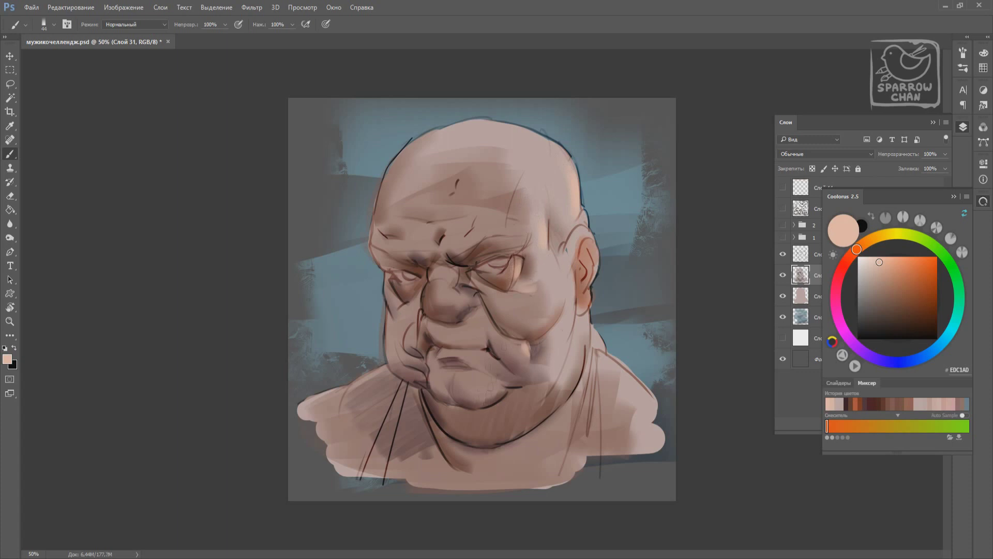
pyautogui.keyDown('alt'); pyautogui.click(455, 345); pyautogui.keyUp('alt')
pyautogui.moveTo(435, 311); pyautogui.dragTo(474, 344)
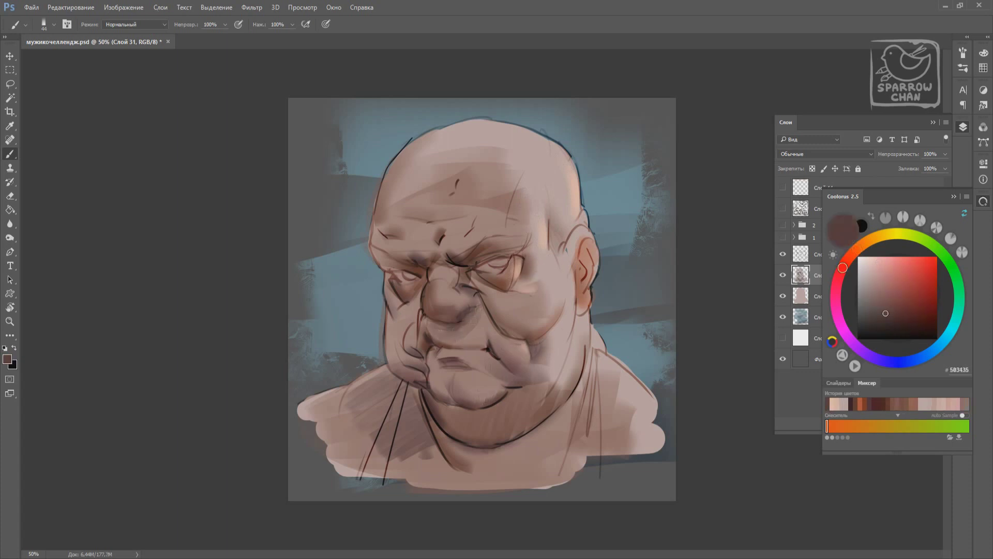
pyautogui.moveTo(388, 298); pyautogui.dragTo(424, 355)
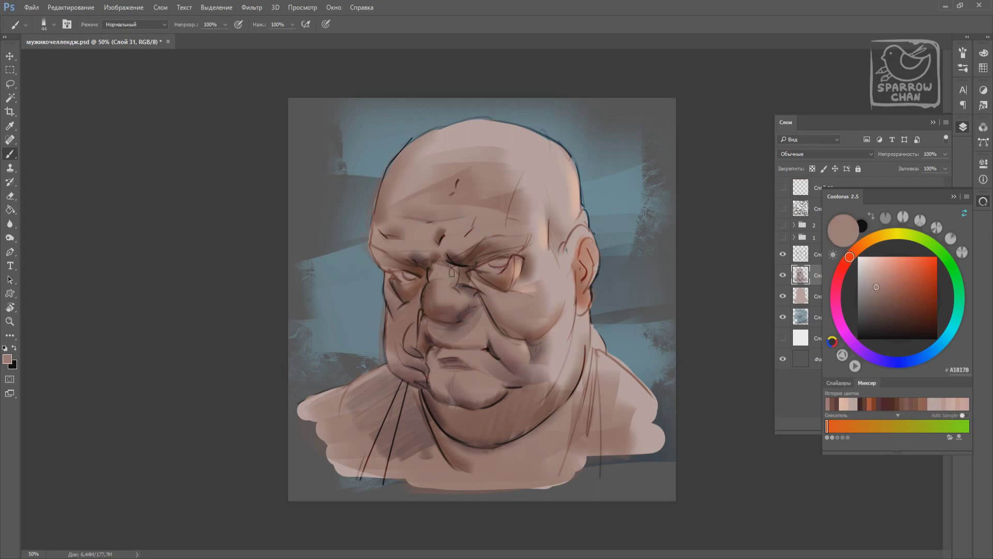
# Darken the jaw and right side of the neck with a darker brown
pyautogui.keyDown('alt'); pyautogui.click(438, 421); pyautogui.keyUp('alt')
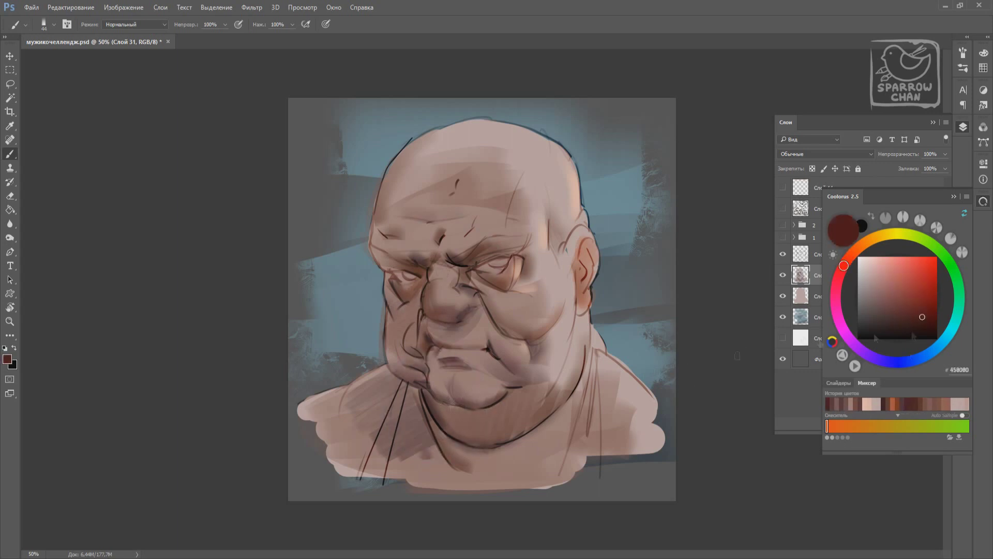
pyautogui.rightClick(492, 414)
pyautogui.press('Return')
pyautogui.moveTo(470, 442); pyautogui.dragTo(530, 471)
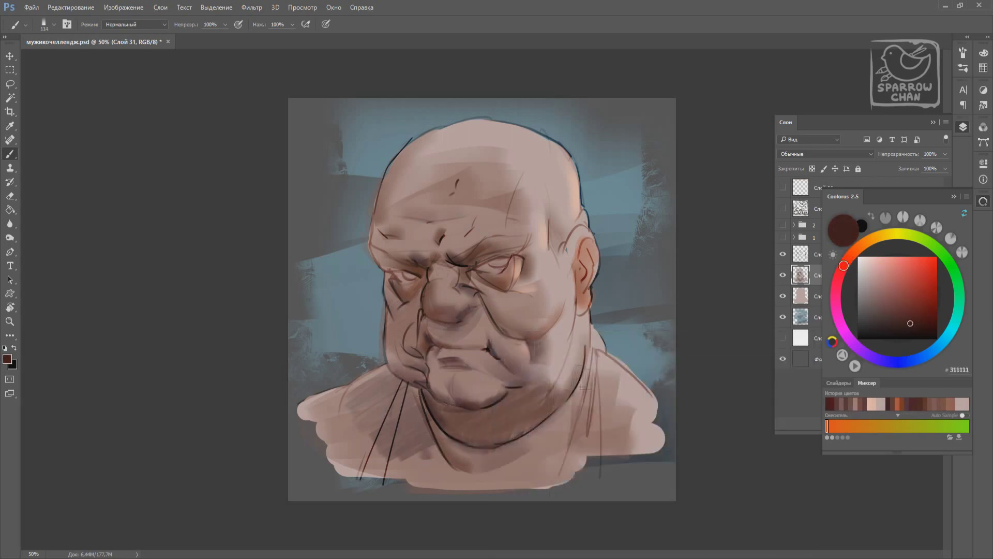
pyautogui.moveTo(595, 351)
pyautogui.mouseDown()
pyautogui.moveTo(600, 392)
pyautogui.moveTo(563, 456)
pyautogui.mouseUp()
# Enlarge the brush and paint warm reddish-brown strokes across the top of the head
pyautogui.rightClick(565, 267)
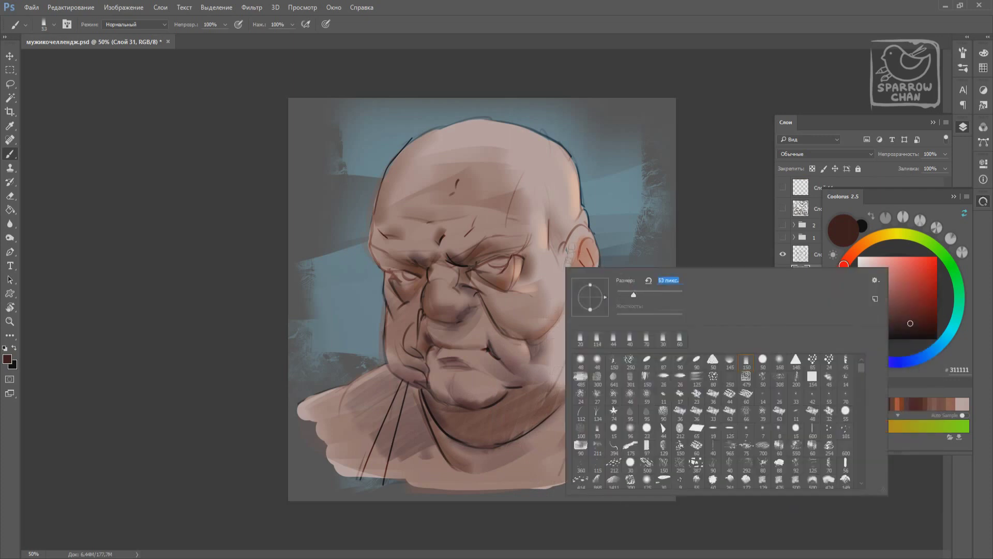
pyautogui.press('Return')
pyautogui.click(898, 407)
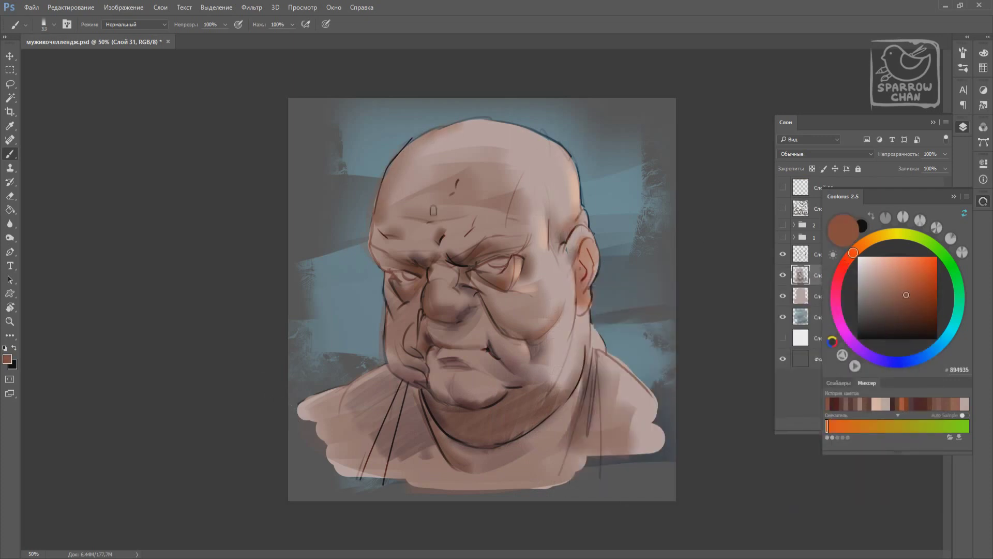
pyautogui.rightClick(434, 210)
pyautogui.press('Return')
pyautogui.moveTo(408, 156); pyautogui.dragTo(533, 233)
# Sample muted skin tones from the forehead and try several browns, ending on a light pink
pyautogui.keyDown('alt'); pyautogui.click(501, 201); pyautogui.keyUp('alt')
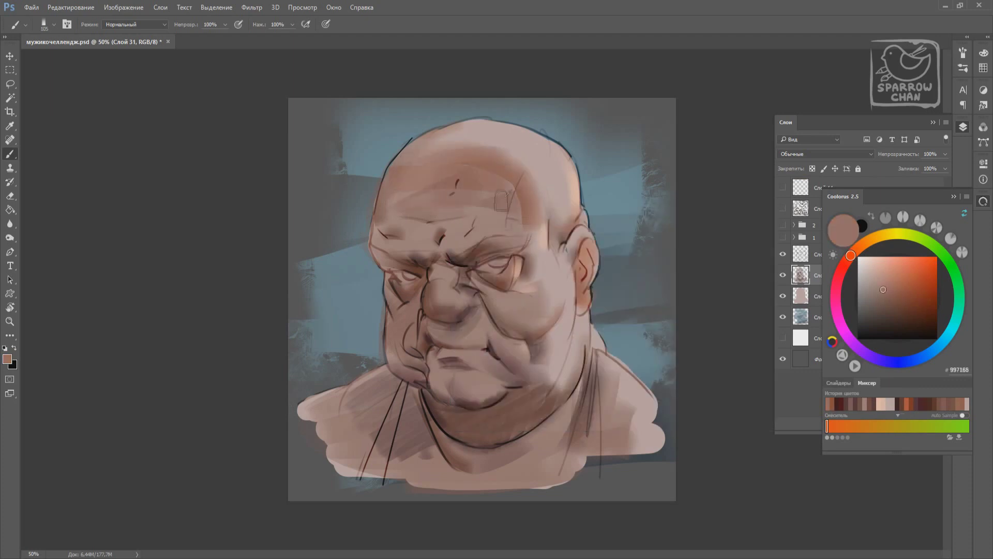
pyautogui.keyDown('alt'); pyautogui.click(401, 227); pyautogui.keyUp('alt')
pyautogui.keyDown('alt'); pyautogui.click(538, 217); pyautogui.keyUp('alt')
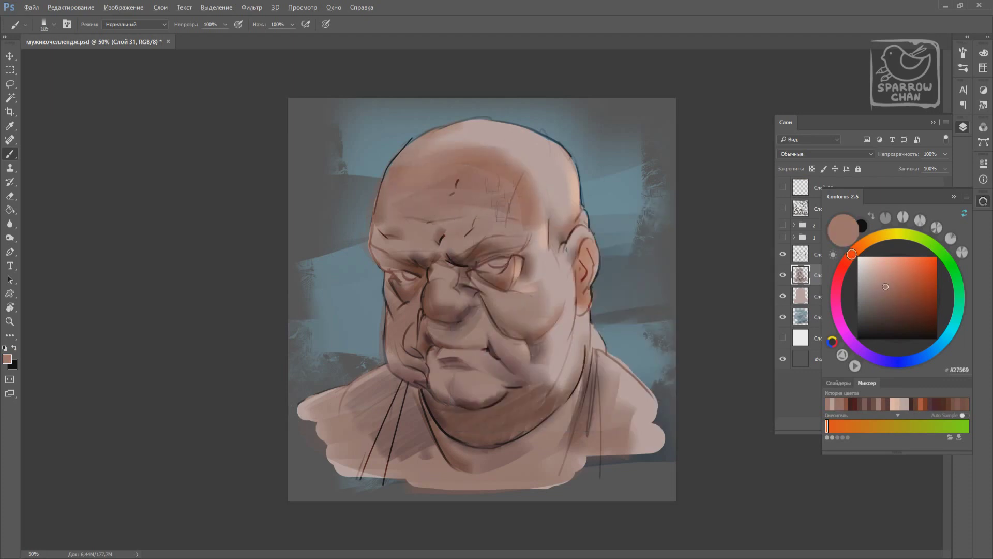
pyautogui.keyDown('alt'); pyautogui.click(531, 202); pyautogui.keyUp('alt')
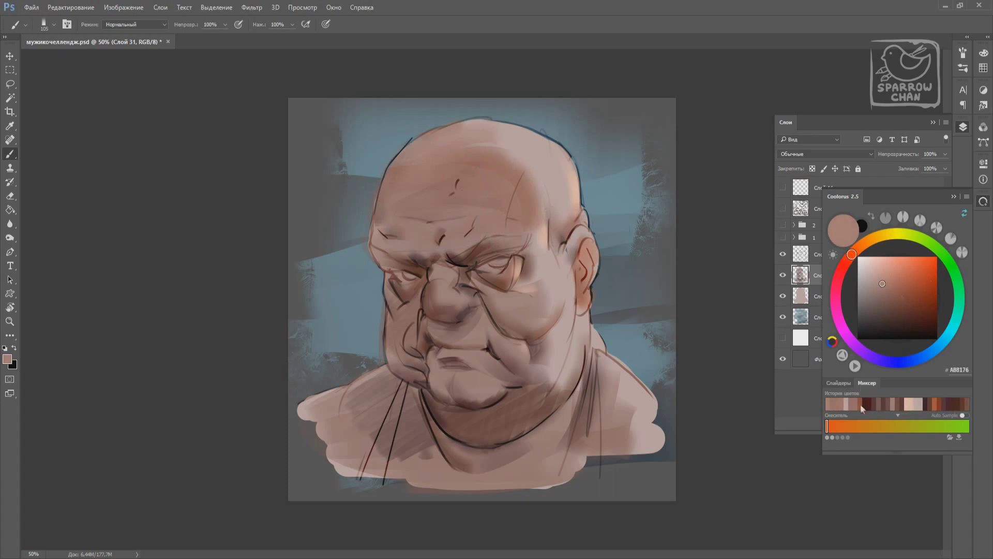
pyautogui.keyDown('alt'); pyautogui.click(540, 284); pyautogui.keyUp('alt')
pyautogui.keyDown('alt'); pyautogui.click(551, 298); pyautogui.keyUp('alt')
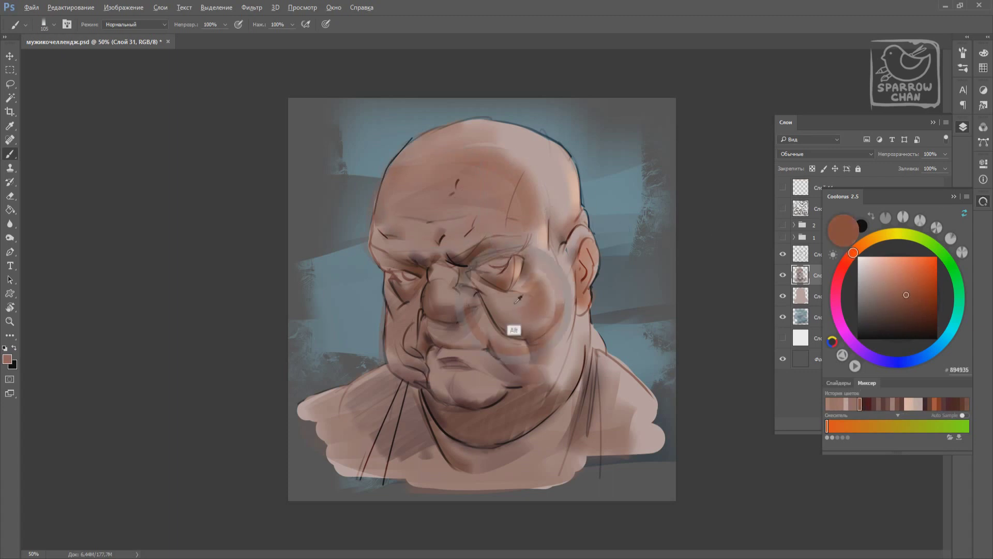
pyautogui.rightClick(502, 279)
pyautogui.press('Escape')
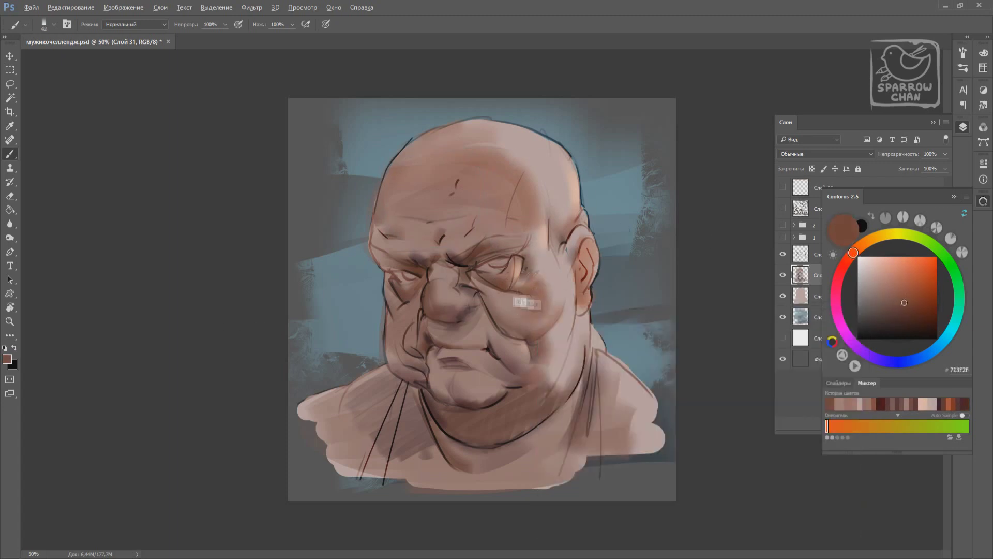
pyautogui.keyDown('alt'); pyautogui.click(588, 164); pyautogui.keyUp('alt')
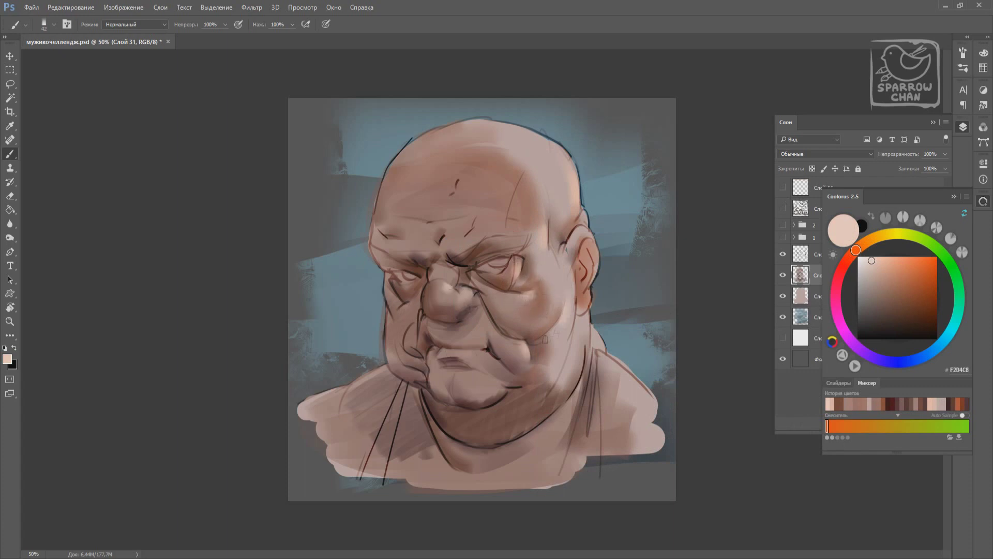
# Darken the top of the neck line in dark red and the cheek-nose fold in dark brown
pyautogui.keyDown('alt'); pyautogui.click(569, 243); pyautogui.keyUp('alt')
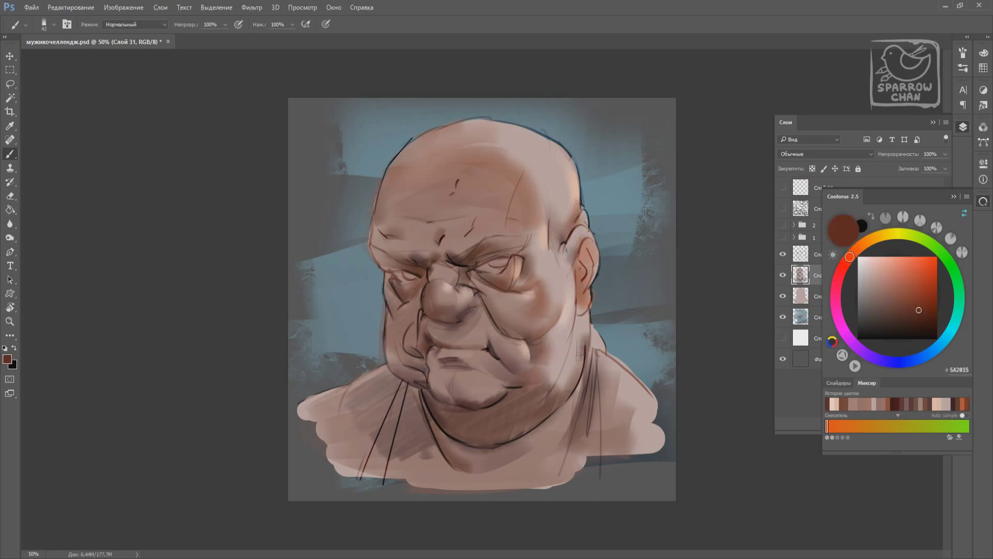
pyautogui.moveTo(601, 350); pyautogui.dragTo(591, 365)
pyautogui.keyDown('alt'); pyautogui.click(407, 351); pyautogui.keyUp('alt')
pyautogui.moveTo(401, 342); pyautogui.dragTo(417, 313)
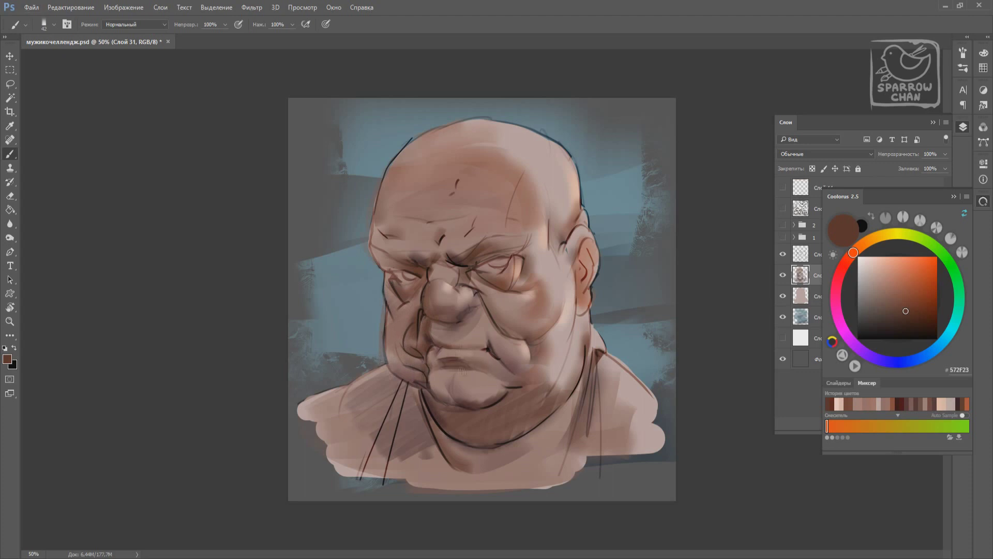
# Sample muted and dark browns, then darken the left contour of the head
pyautogui.keyDown('alt'); pyautogui.click(460, 411); pyautogui.keyUp('alt')
pyautogui.keyDown('alt'); pyautogui.click(436, 396); pyautogui.keyUp('alt')
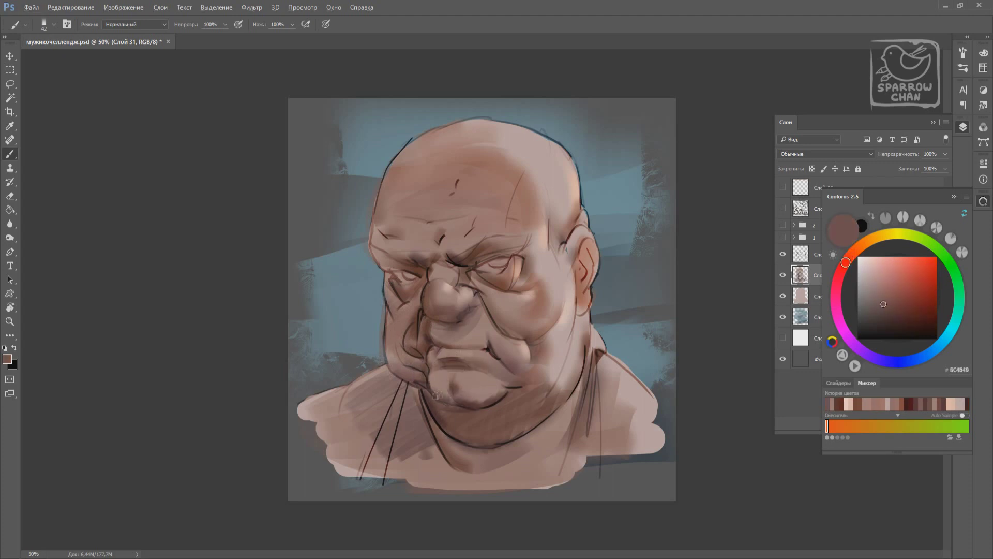
pyautogui.keyDown('alt'); pyautogui.click(568, 374); pyautogui.keyUp('alt')
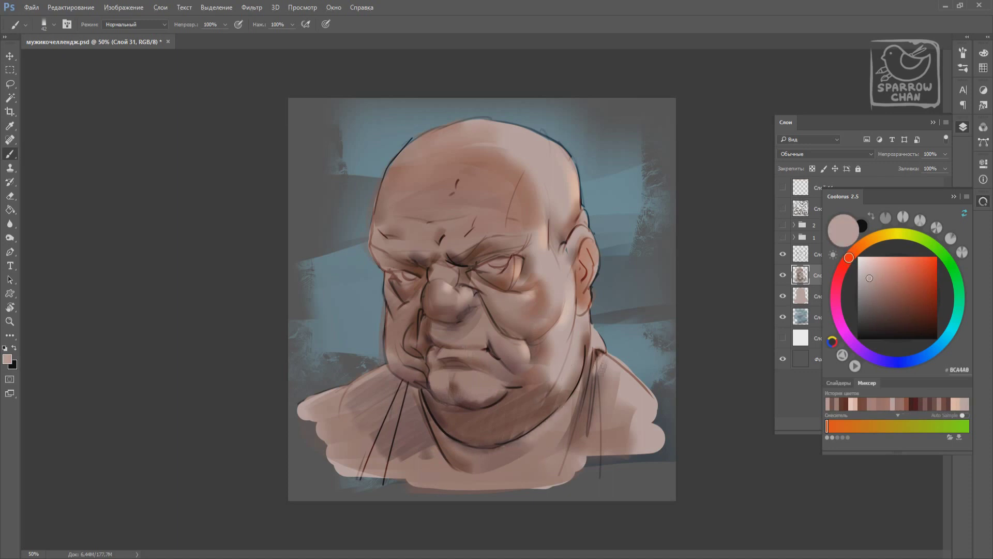
pyautogui.keyDown('alt'); pyautogui.click(543, 263); pyautogui.keyUp('alt')
pyautogui.keyDown('alt'); pyautogui.click(424, 290); pyautogui.keyUp('alt')
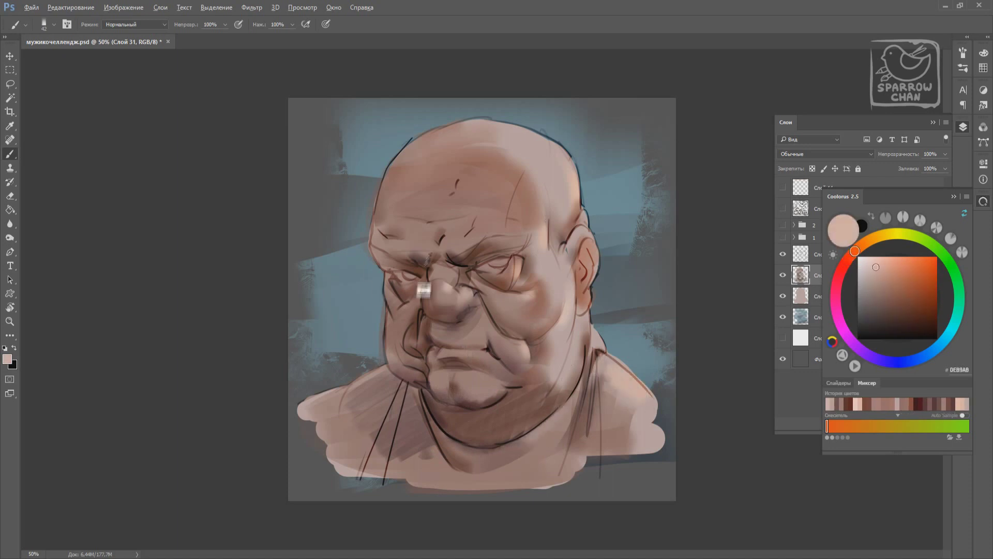
pyautogui.moveTo(389, 176); pyautogui.dragTo(376, 258)
# Shrink the brush to size 40 and darken the forehead wrinkle with a deep brown stroke
pyautogui.keyDown('alt'); pyautogui.click(454, 257); pyautogui.keyUp('alt')
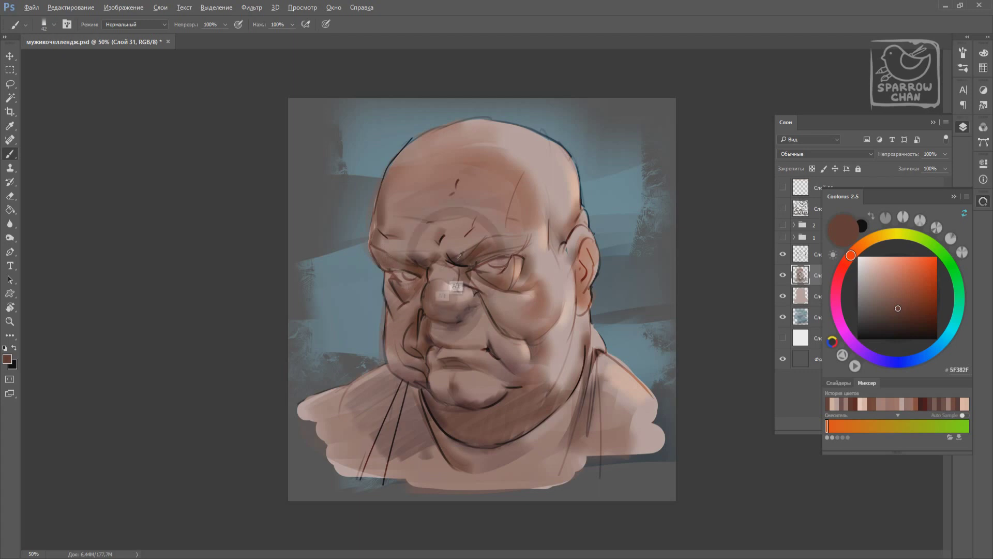
pyautogui.keyDown('alt'); pyautogui.click(428, 263); pyautogui.keyUp('alt')
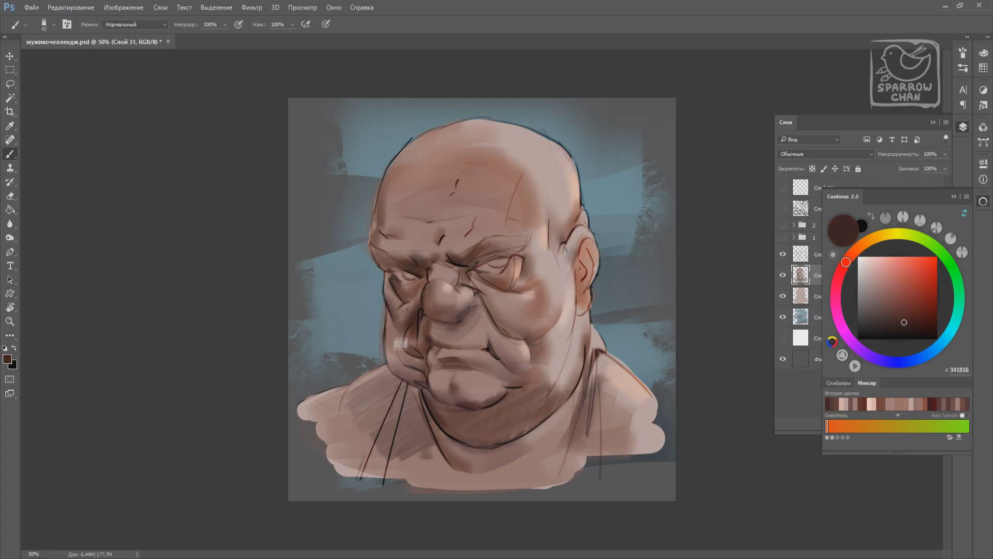
pyautogui.keyDown('alt'); pyautogui.click(413, 341); pyautogui.keyUp('alt')
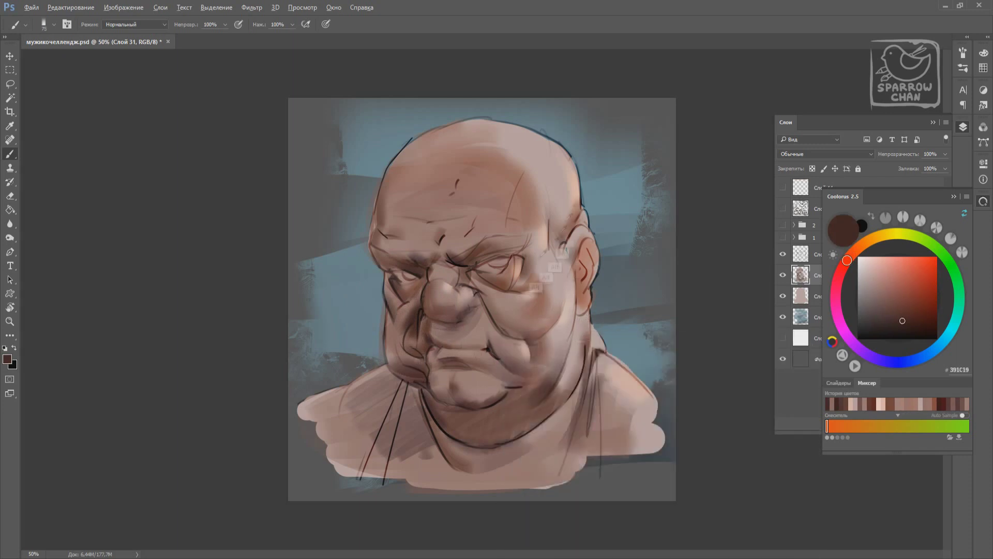
pyautogui.click(876, 260)
pyautogui.rightClick(600, 333)
pyautogui.keyDown('alt'); pyautogui.click(572, 342); pyautogui.keyUp('alt')
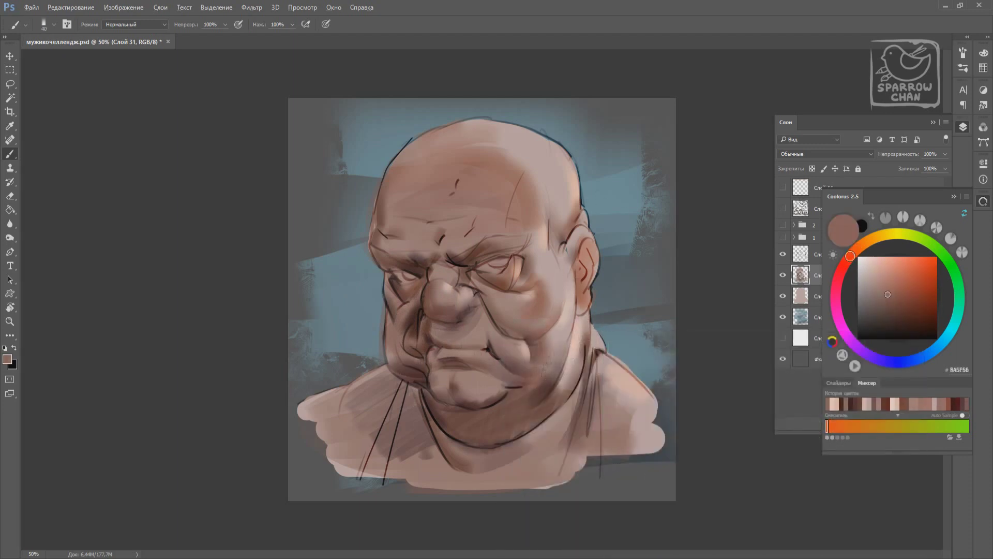
pyautogui.keyDown('alt'); pyautogui.click(428, 318); pyautogui.keyUp('alt')
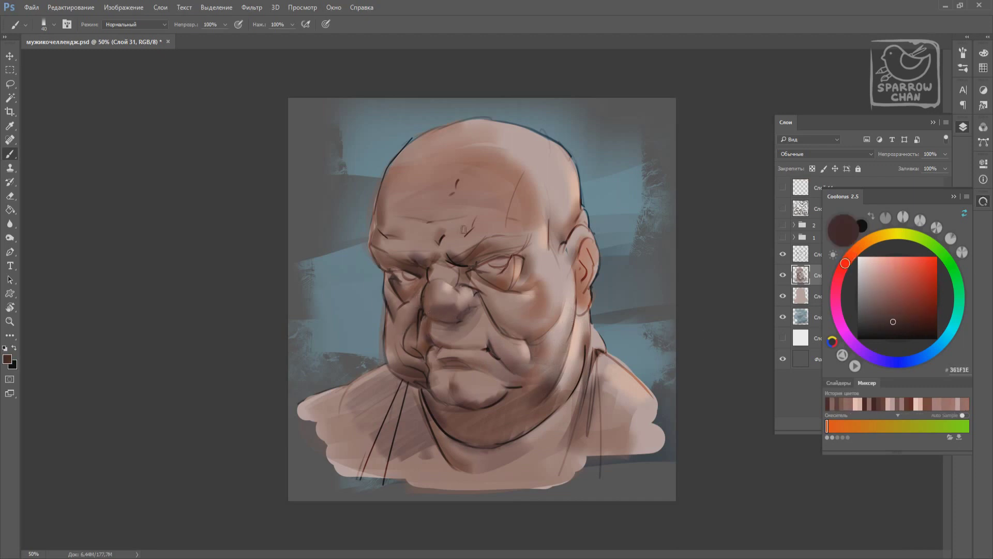
pyautogui.keyDown('alt'); pyautogui.click(481, 231); pyautogui.keyUp('alt')
pyautogui.moveTo(412, 216); pyautogui.dragTo(431, 220)
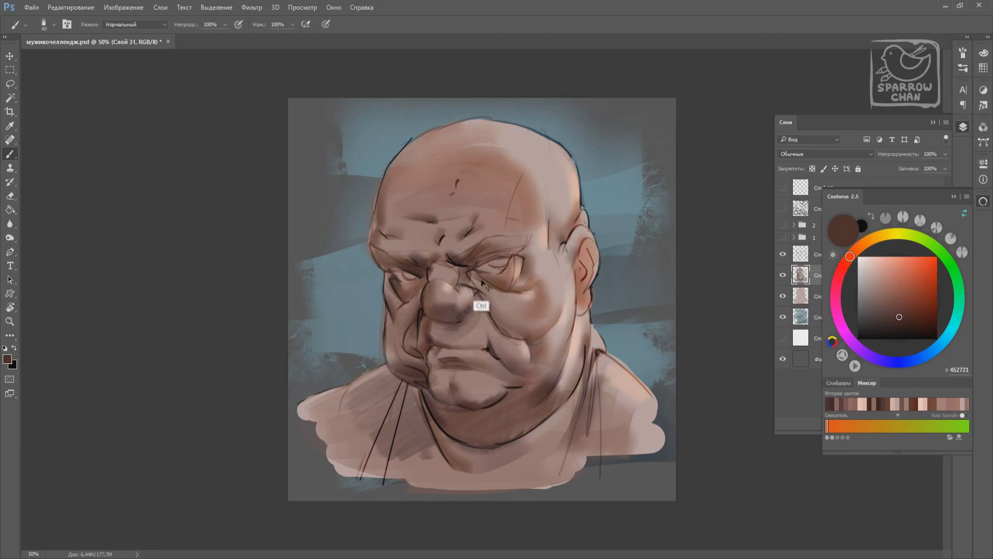
pyautogui.keyDown('alt'); pyautogui.click(476, 201); pyautogui.keyUp('alt')
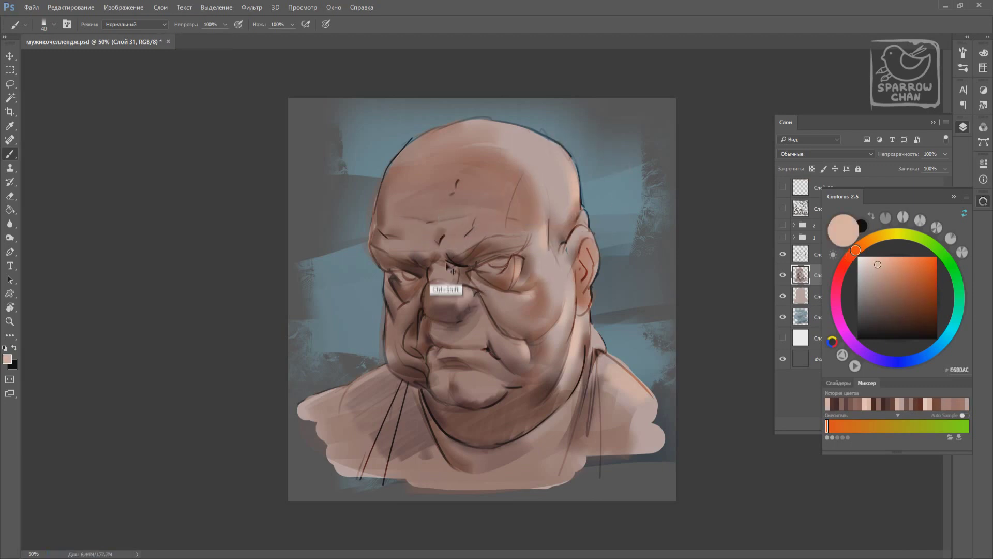
pyautogui.keyDown('alt'); pyautogui.click(538, 257); pyautogui.keyUp('alt')
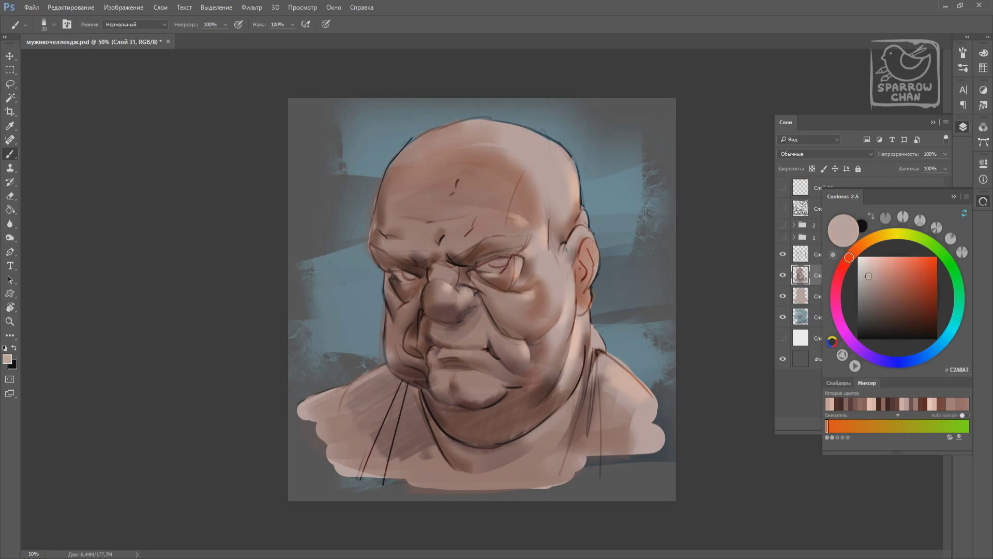
# Adjust the fill of overlay layer Слой 28, then sample cheek colours on Слой 31
pyautogui.click(827, 254)
pyautogui.click(945, 168)
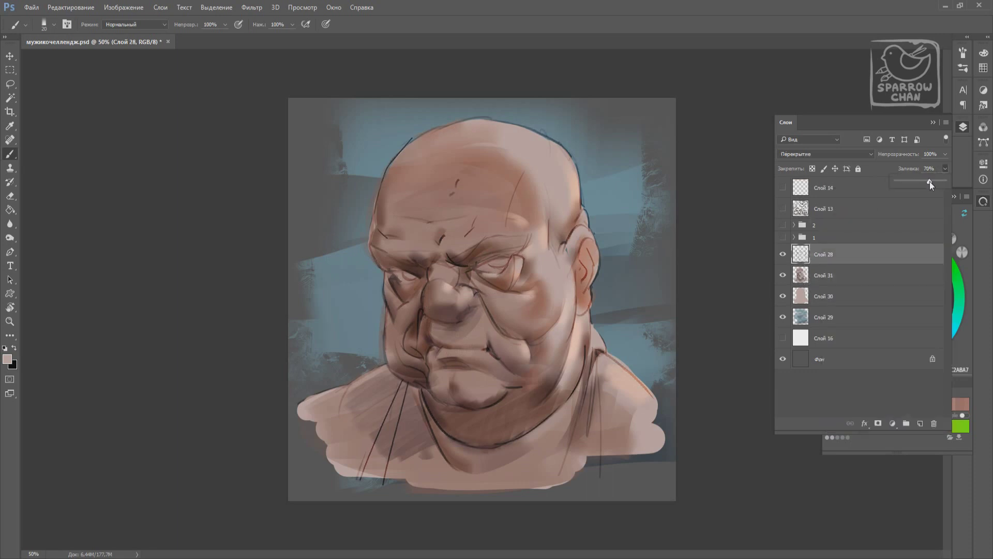
pyautogui.hotkey('alt', '[')
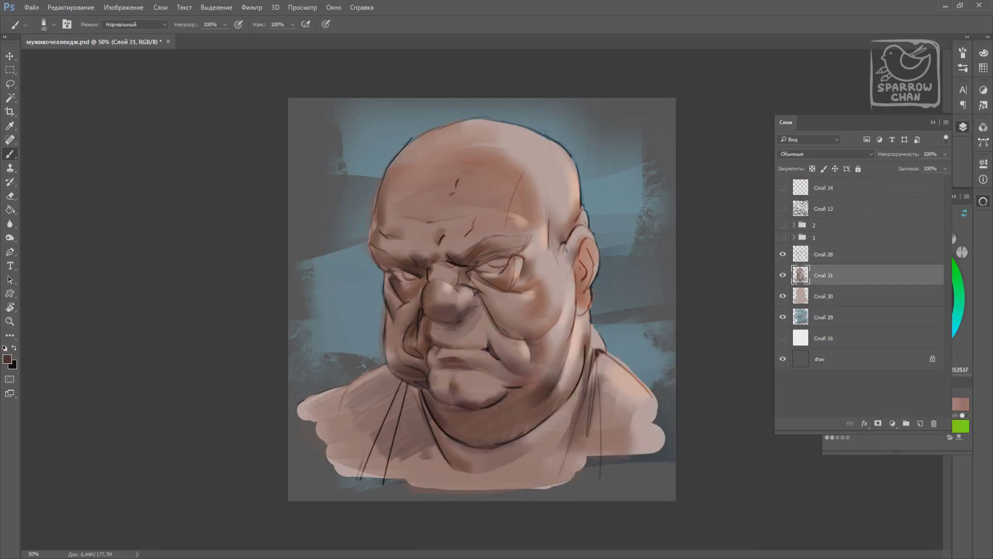
pyautogui.keyDown('alt'); pyautogui.click(413, 346); pyautogui.keyUp('alt')
pyautogui.keyDown('alt'); pyautogui.click(403, 368); pyautogui.keyUp('alt')
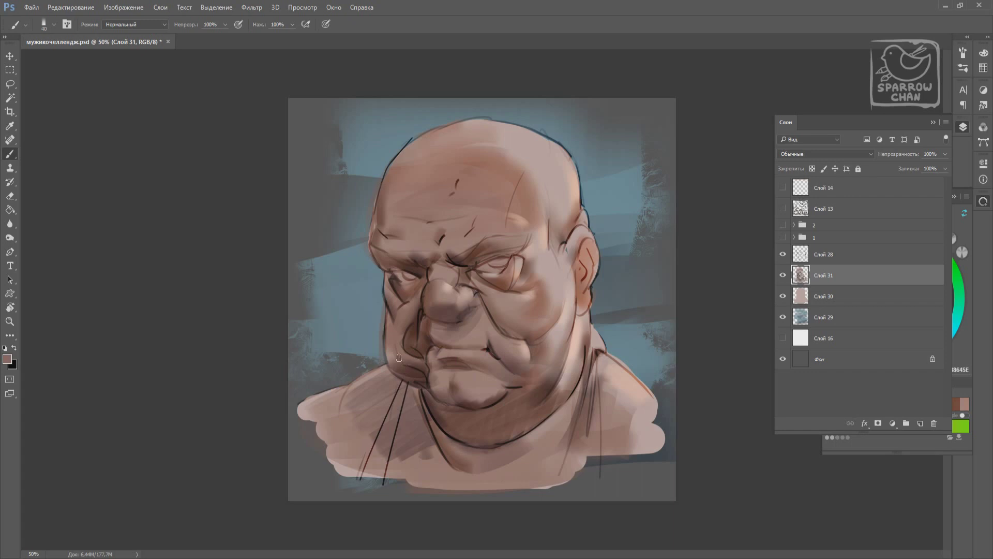
pyautogui.keyDown('alt'); pyautogui.click(397, 345); pyautogui.keyUp('alt')
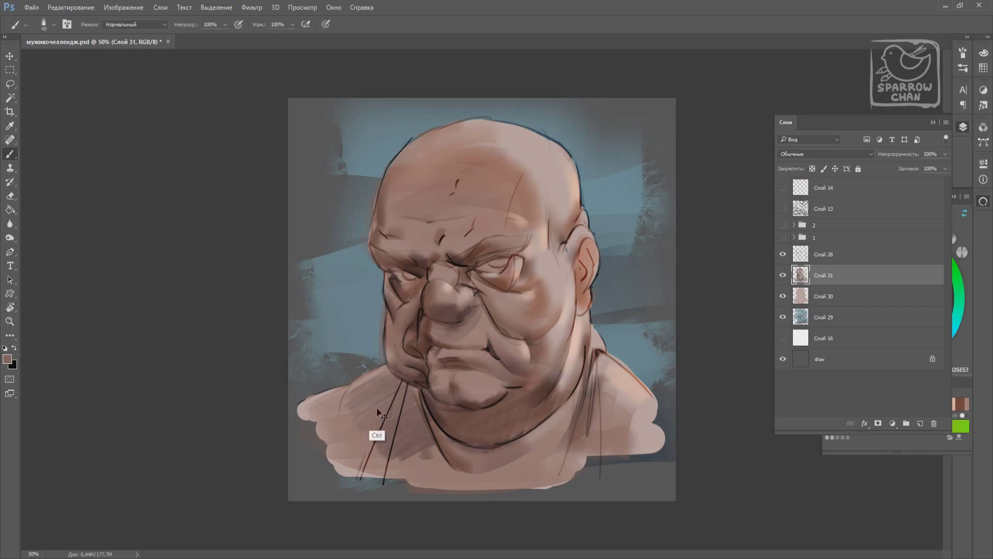
pyautogui.keyDown('alt'); pyautogui.click(561, 353); pyautogui.keyUp('alt')
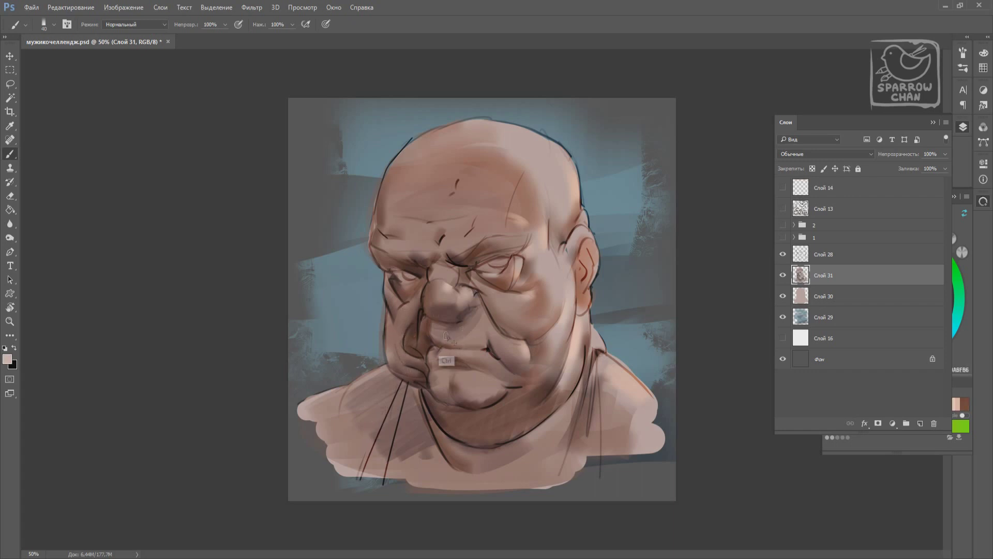
pyautogui.keyDown('alt'); pyautogui.click(573, 339); pyautogui.keyUp('alt')
# Set Слой 28's fill to 75% and add an empty layer above it
pyautogui.click(822, 254)
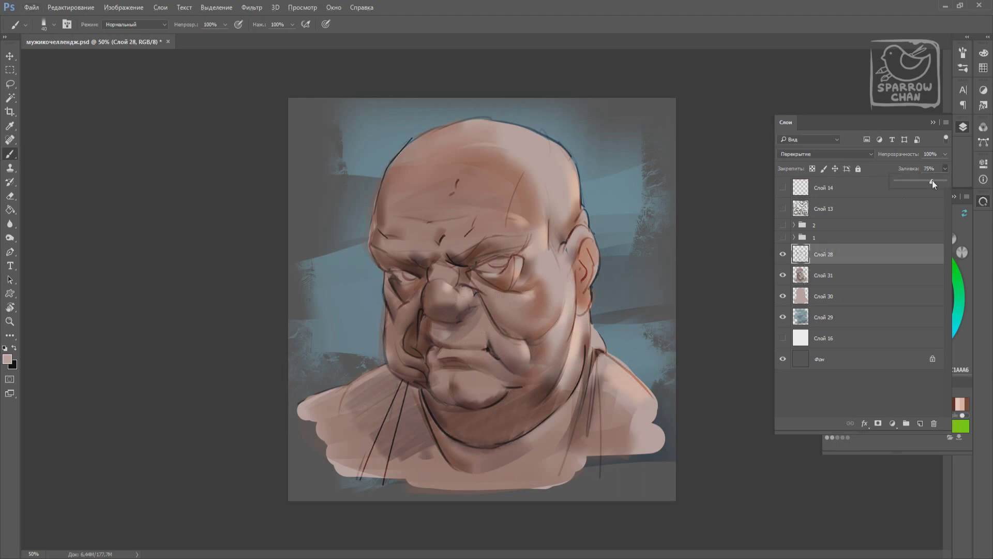
pyautogui.keyDown('alt'); pyautogui.click(441, 414); pyautogui.keyUp('alt')
pyautogui.hotkey('ctrl', 'shift', 'alt', 'n')
# Lay first strokes on Слой 32 and paint a dark brown stroke beside the nose
pyautogui.rightClick(538, 332)
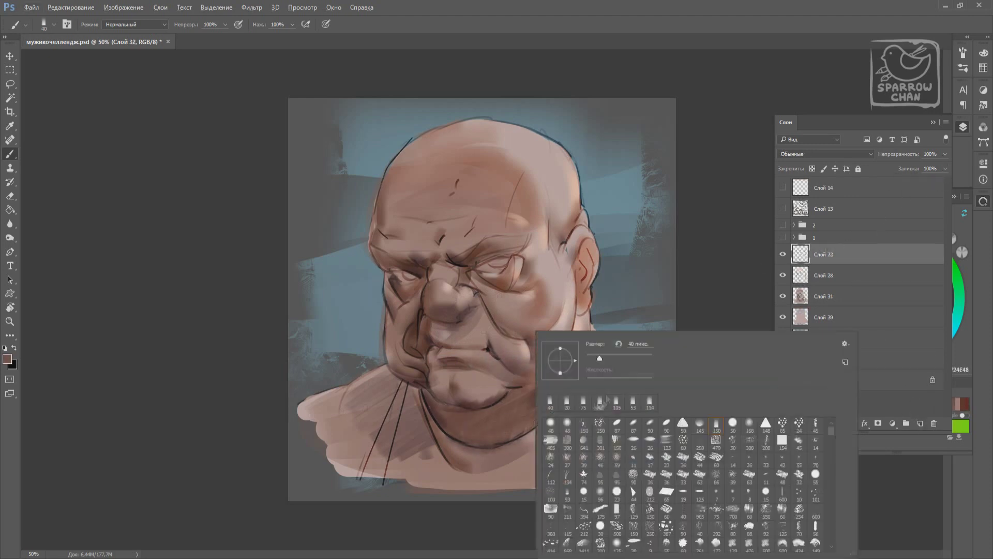
pyautogui.rightClick(515, 332)
pyautogui.press('Return')
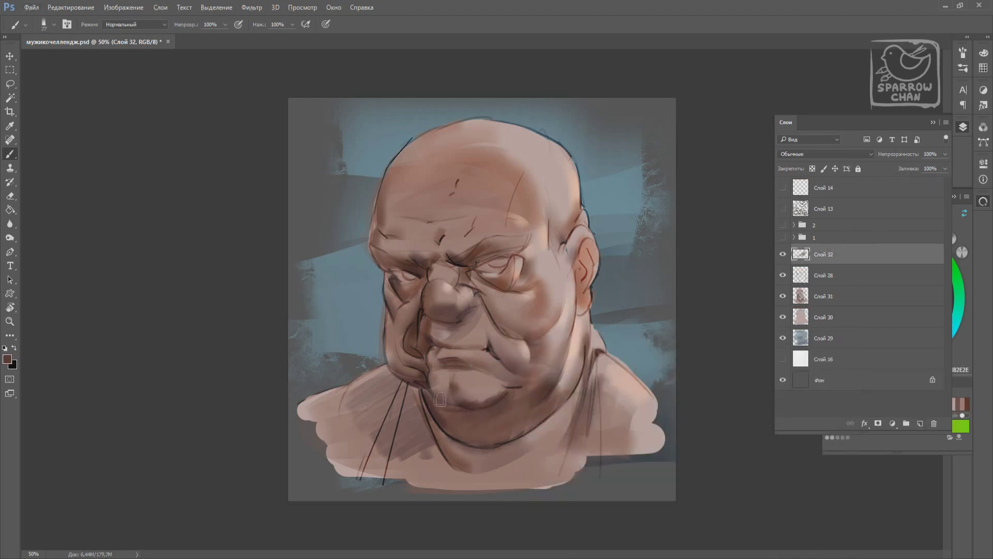
pyautogui.moveTo(440, 413); pyautogui.dragTo(492, 388)
pyautogui.keyDown('alt'); pyautogui.click(409, 342); pyautogui.keyUp('alt')
pyautogui.moveTo(409, 326); pyautogui.dragTo(398, 337)
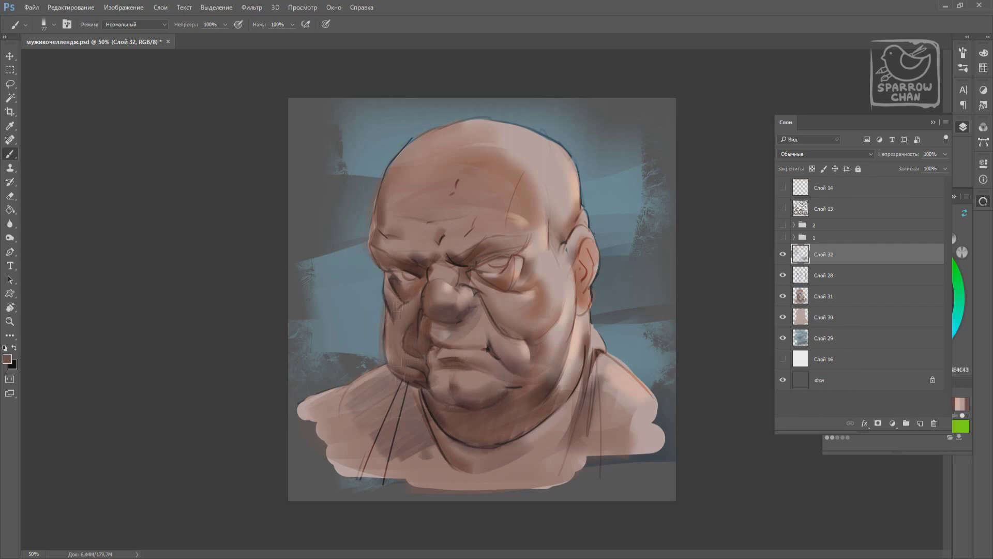
# Reduce the brush to size 39 and paint a light pink stroke across the forehead
pyautogui.keyDown('alt'); pyautogui.click(406, 317); pyautogui.keyUp('alt')
pyautogui.rightClick(439, 331)
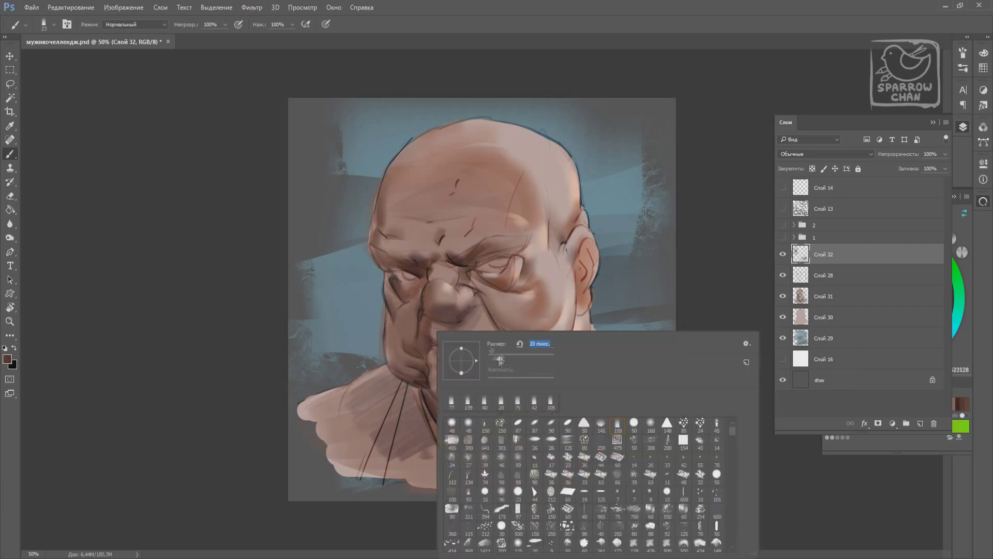
pyautogui.moveTo(549, 366); pyautogui.dragTo(522, 366)
pyautogui.press('Return')
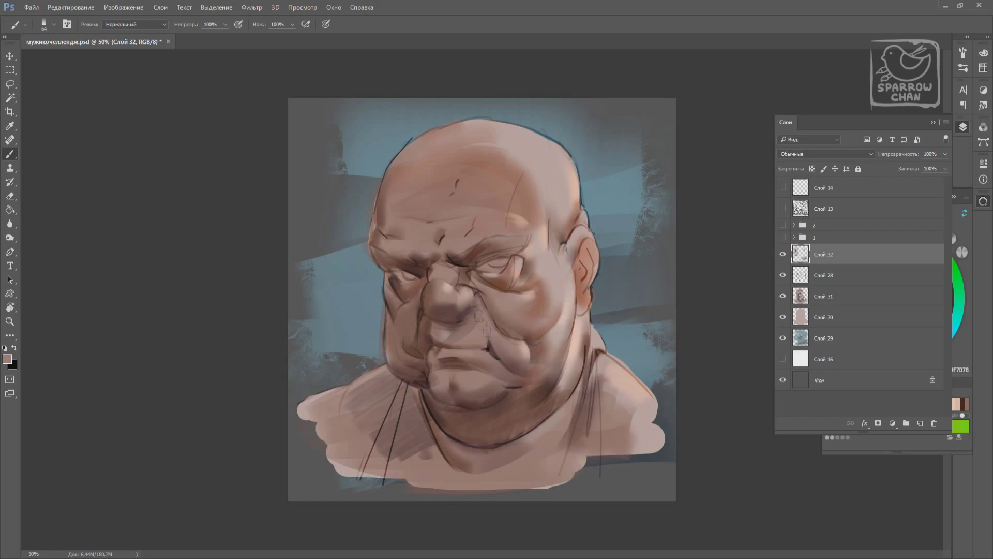
pyautogui.keyDown('alt'); pyautogui.click(510, 343); pyautogui.keyUp('alt')
pyautogui.keyDown('alt'); pyautogui.click(482, 346); pyautogui.keyUp('alt')
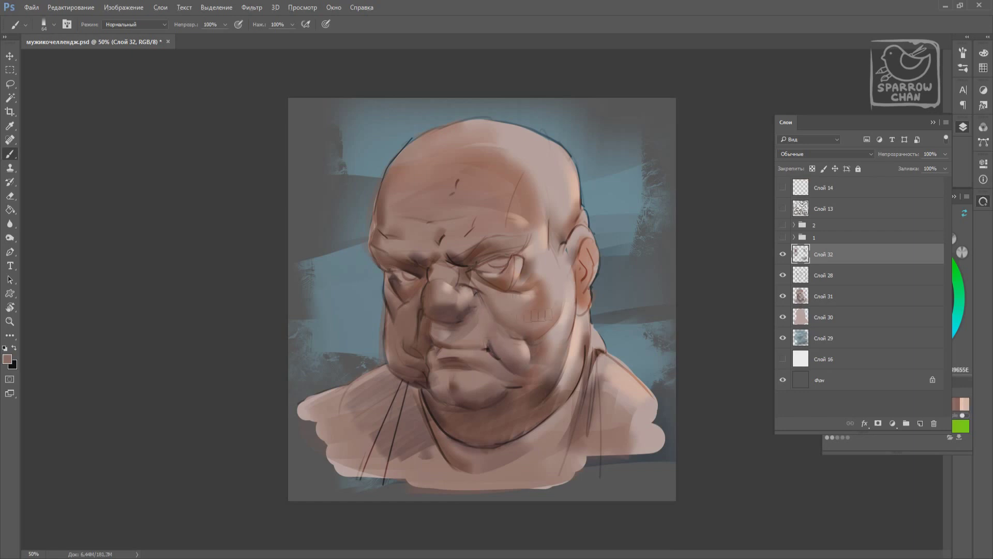
pyautogui.keyDown('alt'); pyautogui.click(403, 318); pyautogui.keyUp('alt')
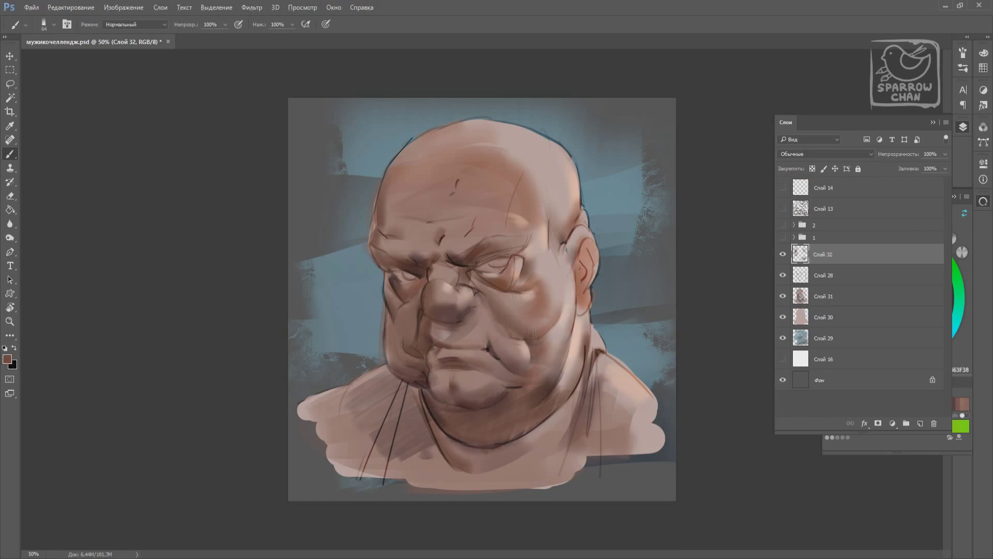
pyautogui.keyDown('alt'); pyautogui.click(558, 337); pyautogui.keyUp('alt')
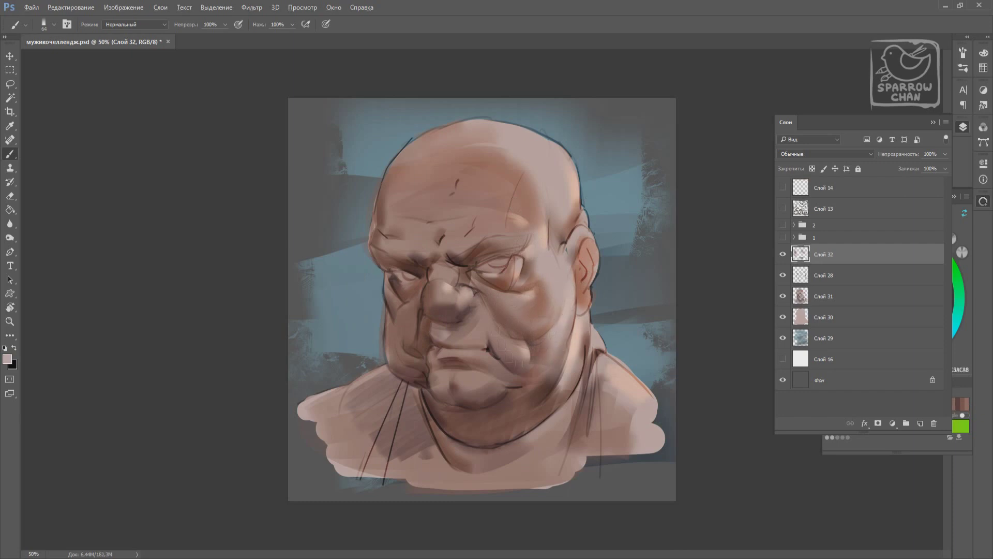
pyautogui.keyDown('alt'); pyautogui.click(533, 233); pyautogui.keyUp('alt')
pyautogui.moveTo(532, 229); pyautogui.dragTo(529, 171)
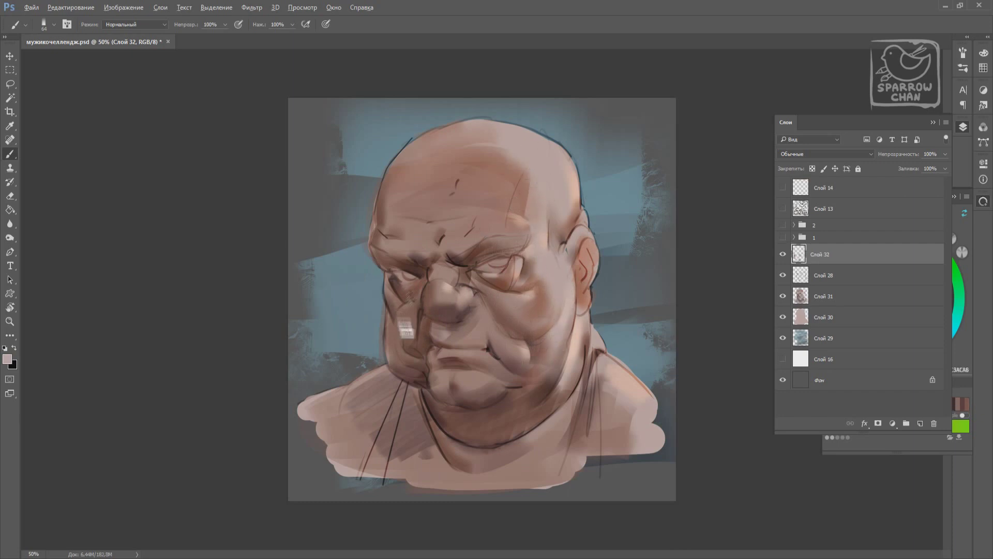
# Shrink the brush to size 32 and sample browns, ending on deep dark brown 3E1914
pyautogui.keyDown('alt'); pyautogui.click(399, 327); pyautogui.keyUp('alt')
pyautogui.rightClick(525, 417)
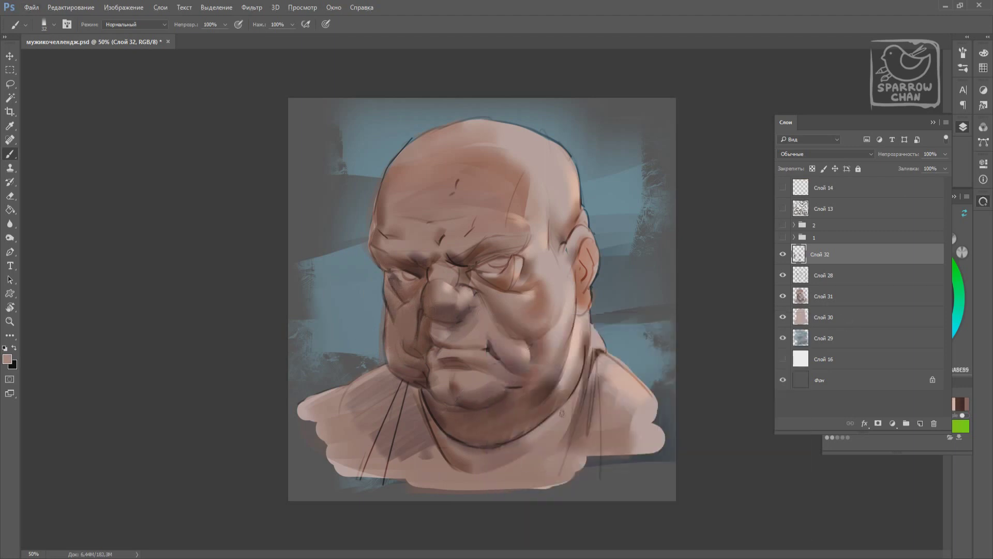
pyautogui.keyDown('alt'); pyautogui.click(423, 411); pyautogui.keyUp('alt')
pyautogui.keyDown('alt'); pyautogui.click(429, 433); pyautogui.keyUp('alt')
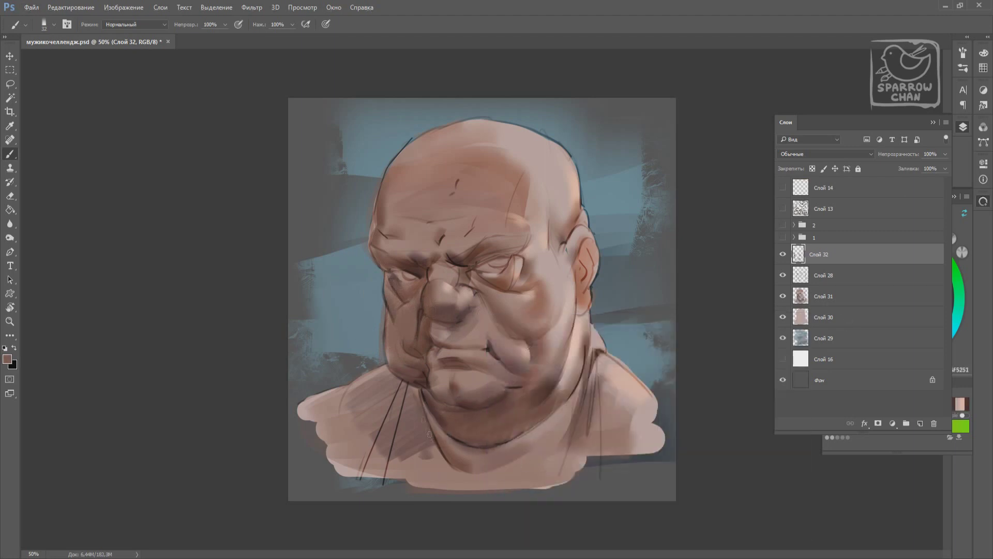
pyautogui.keyDown('alt'); pyautogui.click(501, 422); pyautogui.keyUp('alt')
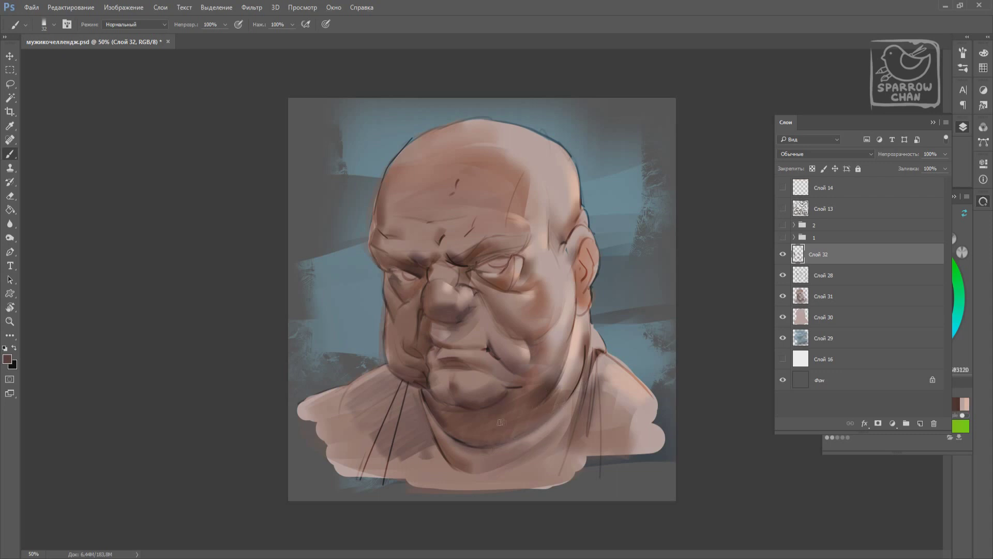
pyautogui.keyDown('alt'); pyautogui.click(427, 403); pyautogui.keyUp('alt')
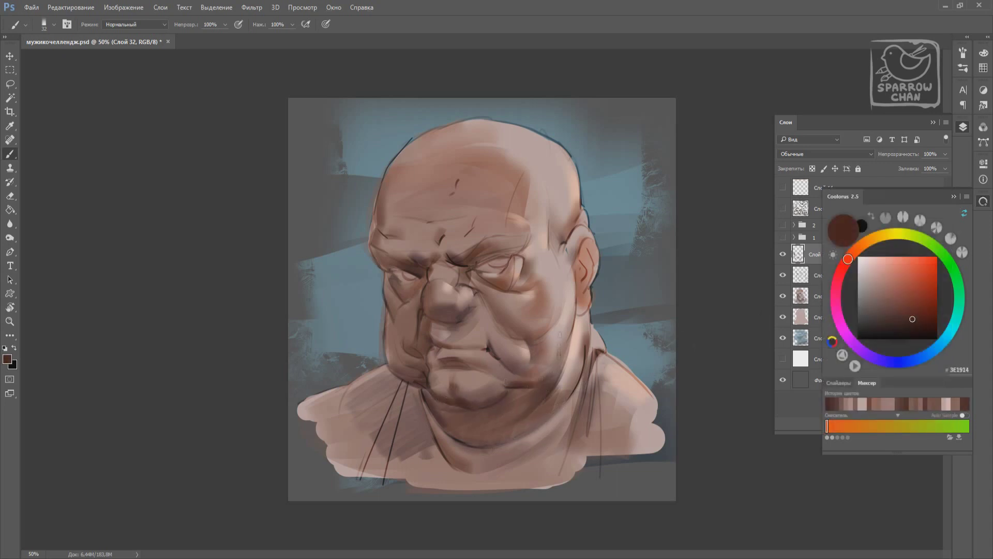
# Zoom in on the portrait and set the brush to size 100, then back to 32
pyautogui.press('ctrl')
pyautogui.moveTo(503, 313); pyautogui.dragTo(150, 318)
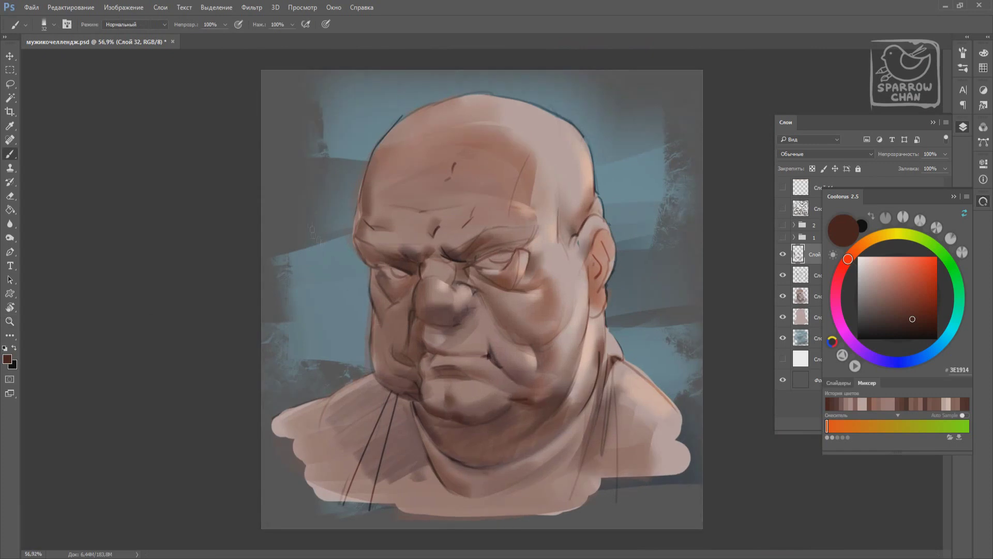
pyautogui.rightClick(455, 331)
pyautogui.doubleClick(470, 442)
pyautogui.rightClick(438, 331)
pyautogui.doubleClick(466, 414)
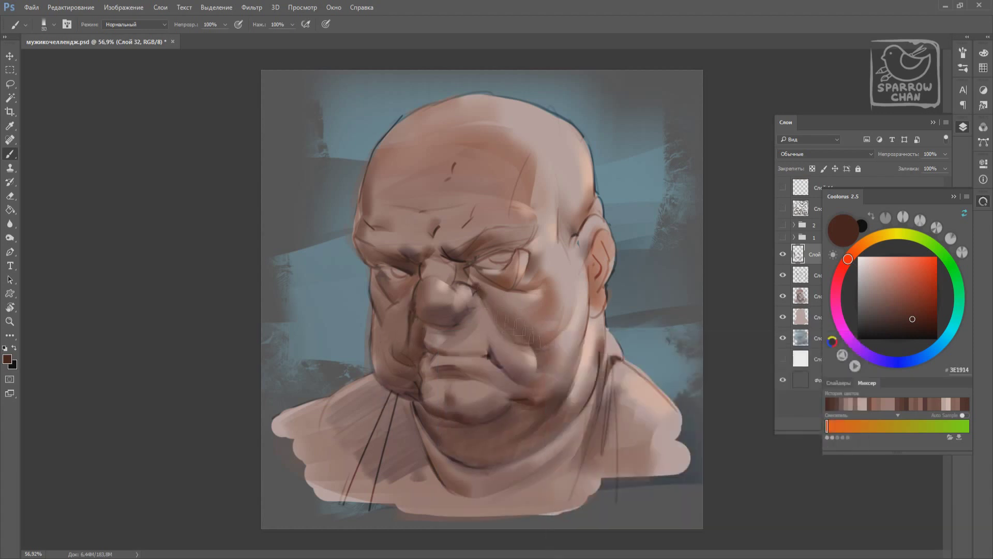
# Sample skin and brown tones from the face and enlarge the brush to size 102
pyautogui.keyDown('alt'); pyautogui.click(499, 341); pyautogui.keyUp('alt')
pyautogui.keyDown('alt'); pyautogui.click(512, 352); pyautogui.keyUp('alt')
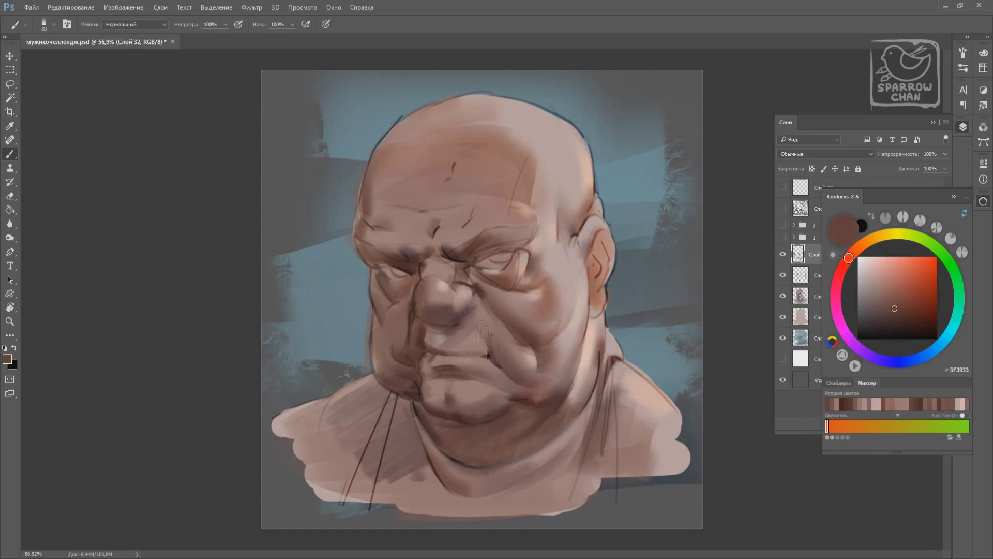
pyautogui.rightClick(527, 332)
pyautogui.press('Escape')
pyautogui.keyDown('alt'); pyautogui.click(491, 368); pyautogui.keyUp('alt')
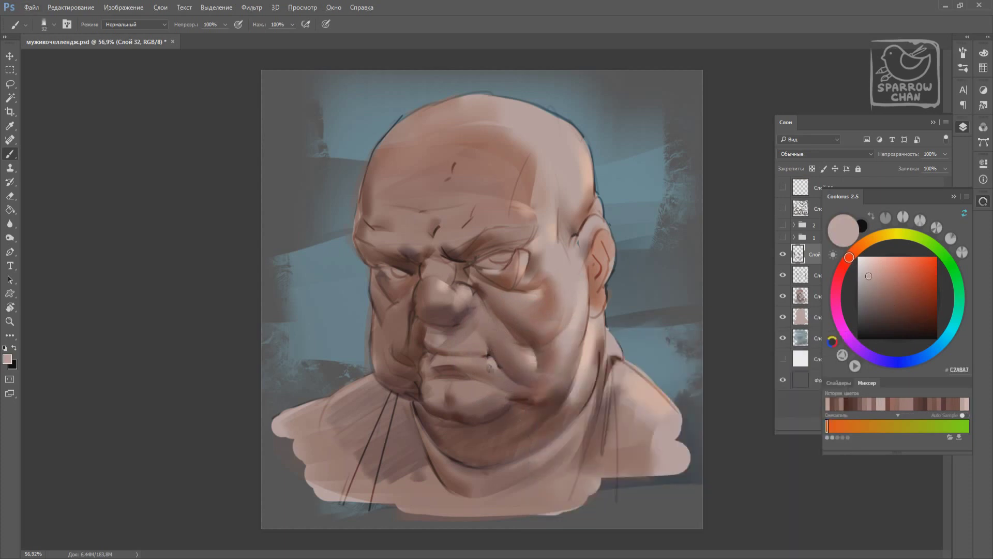
pyautogui.rightClick(540, 331)
pyautogui.doubleClick(623, 357)
pyautogui.keyDown('alt'); pyautogui.click(499, 295); pyautogui.keyUp('alt')
pyautogui.keyDown('alt'); pyautogui.click(523, 344); pyautogui.keyUp('alt')
# Switch briefly to the Eraser and back to the Brush tool
pyautogui.rightClick(523, 342)
pyautogui.press('Escape')
pyautogui.press('e')
pyautogui.rightClick(525, 332)
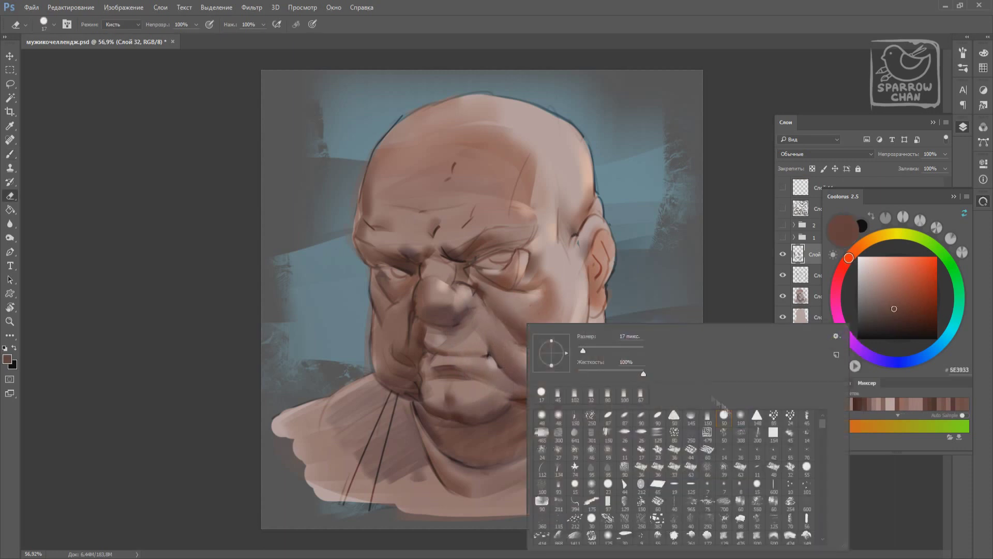
pyautogui.press('Escape')
pyautogui.press('b')
pyautogui.rightClick(528, 324)
pyautogui.press('Escape')
# Pick darker, lighter and deep shadow brown skin tones for painting
pyautogui.keyDown('alt'); pyautogui.click(505, 331); pyautogui.keyUp('alt')
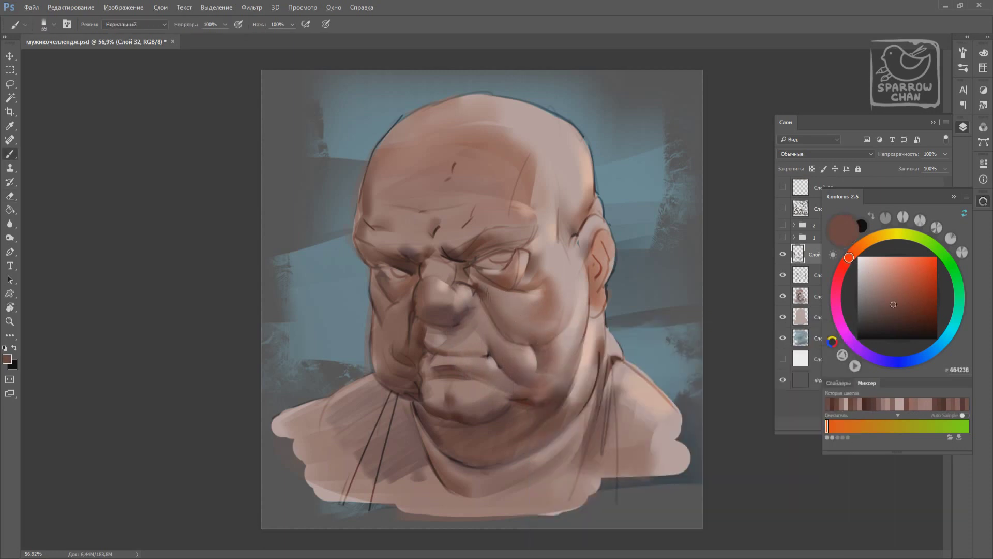
pyautogui.keyDown('alt'); pyautogui.click(484, 296); pyautogui.keyUp('alt')
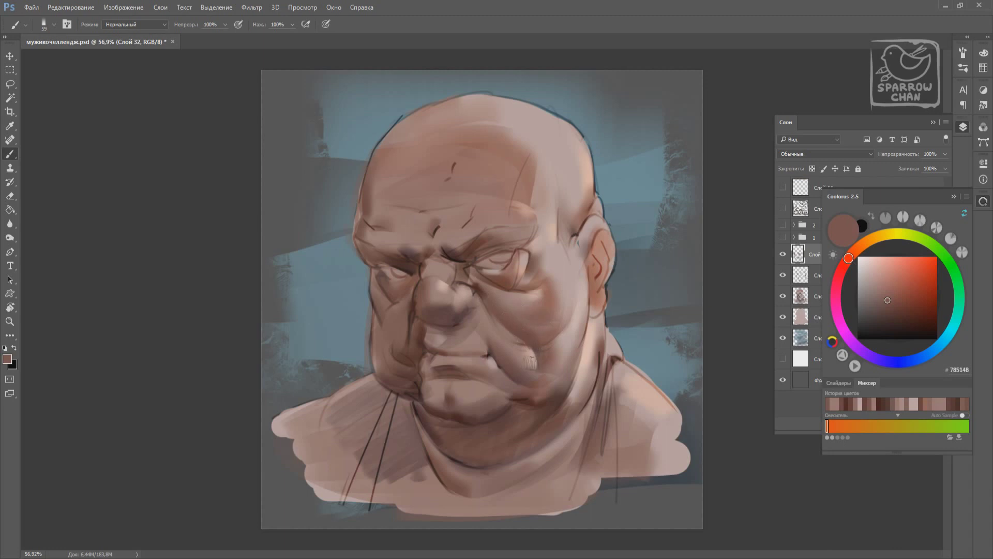
pyautogui.keyDown('alt'); pyautogui.click(491, 377); pyautogui.keyUp('alt')
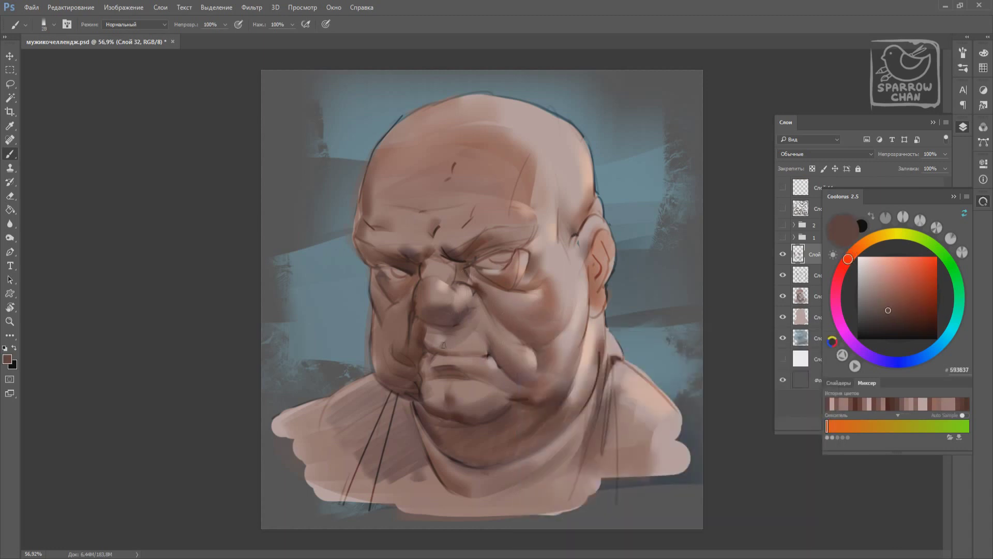
pyautogui.keyDown('alt'); pyautogui.click(465, 332); pyautogui.keyUp('alt')
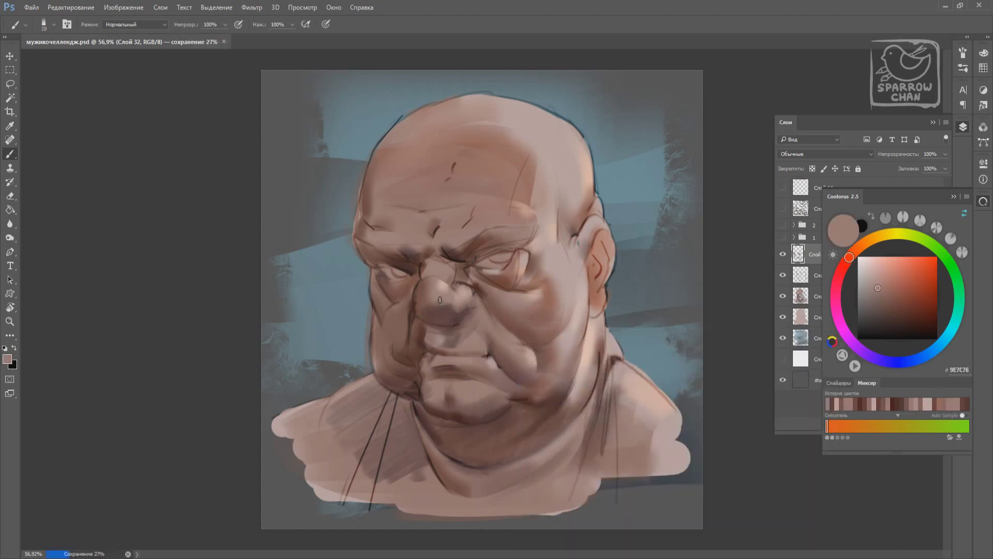
# Zoom in and paint soft strokes around the right eye and brow shadow
pyautogui.scroll(2, 507, 292)
pyautogui.keyDown('alt'); pyautogui.click(539, 249); pyautogui.keyUp('alt')
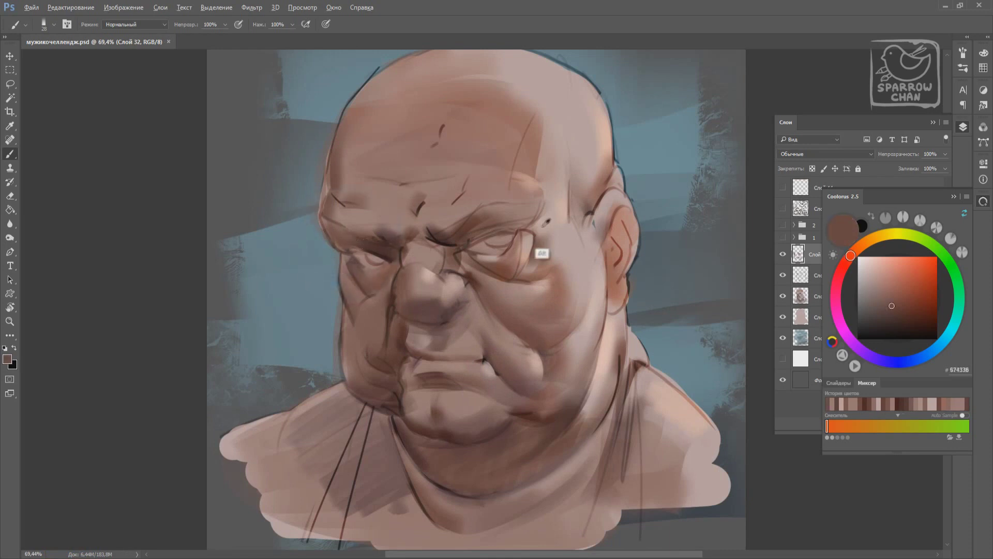
pyautogui.moveTo(509, 235); pyautogui.dragTo(468, 233)
pyautogui.keyDown('alt'); pyautogui.click(466, 241); pyautogui.keyUp('alt')
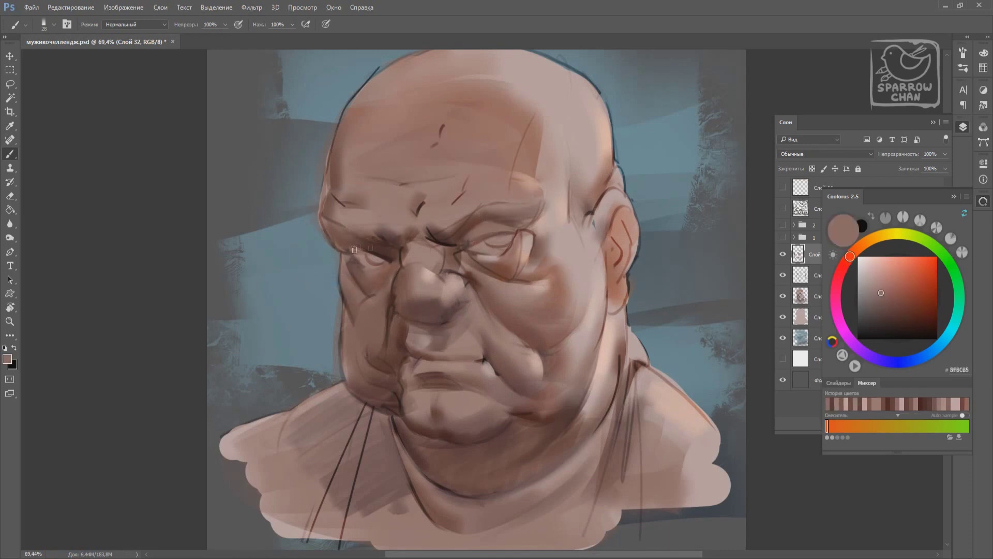
pyautogui.keyDown('alt'); pyautogui.click(388, 262); pyautogui.keyUp('alt')
pyautogui.moveTo(352, 230); pyautogui.dragTo(419, 237)
# Paint light skin strokes around the inner eye and beside the nose
pyautogui.keyDown('alt'); pyautogui.click(471, 239); pyautogui.keyUp('alt')
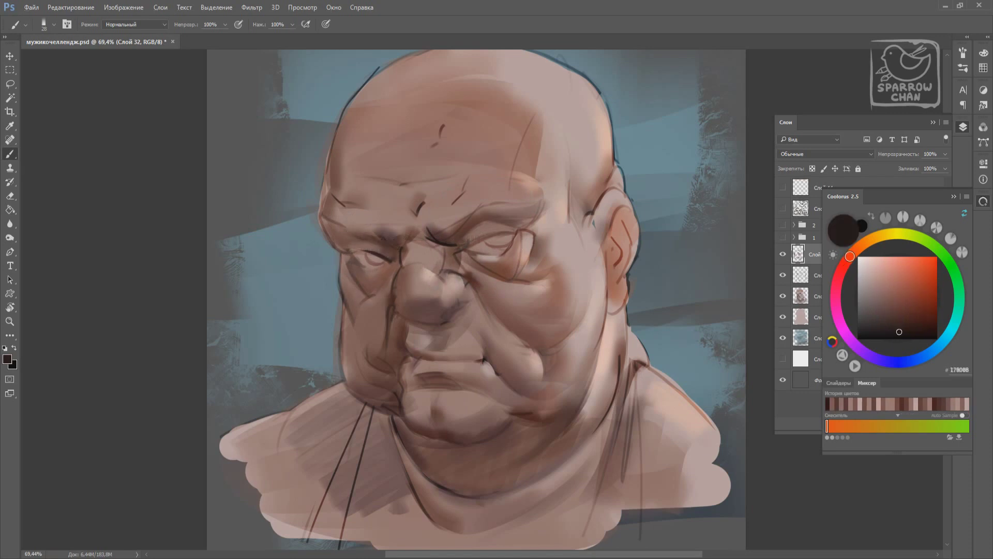
pyautogui.keyDown('alt'); pyautogui.click(545, 271); pyautogui.keyUp('alt')
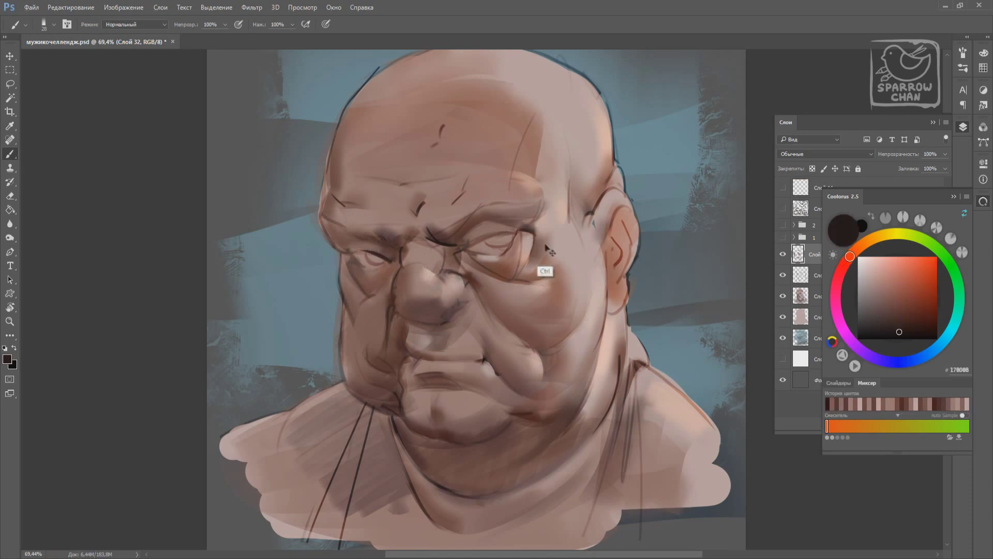
pyautogui.keyDown('alt'); pyautogui.click(471, 255); pyautogui.keyUp('alt')
pyautogui.moveTo(465, 261); pyautogui.dragTo(462, 305)
pyautogui.keyDown('alt'); pyautogui.click(471, 294); pyautogui.keyUp('alt')
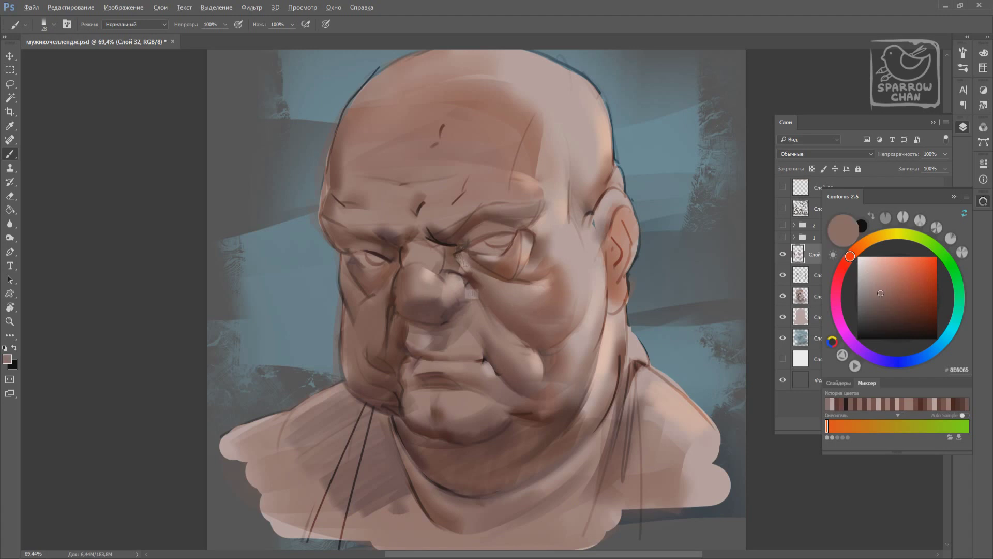
# Sample shading browns, enlarging the brush to 50 and then shrinking it to 23
pyautogui.keyDown('alt'); pyautogui.click(432, 250); pyautogui.keyUp('alt')
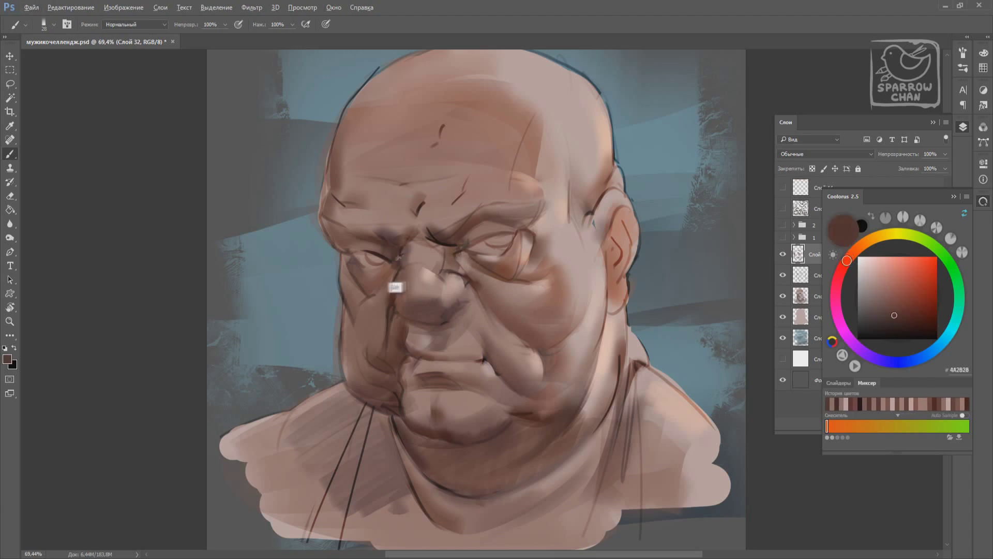
pyautogui.keyDown('alt'); pyautogui.click(420, 230); pyautogui.keyUp('alt')
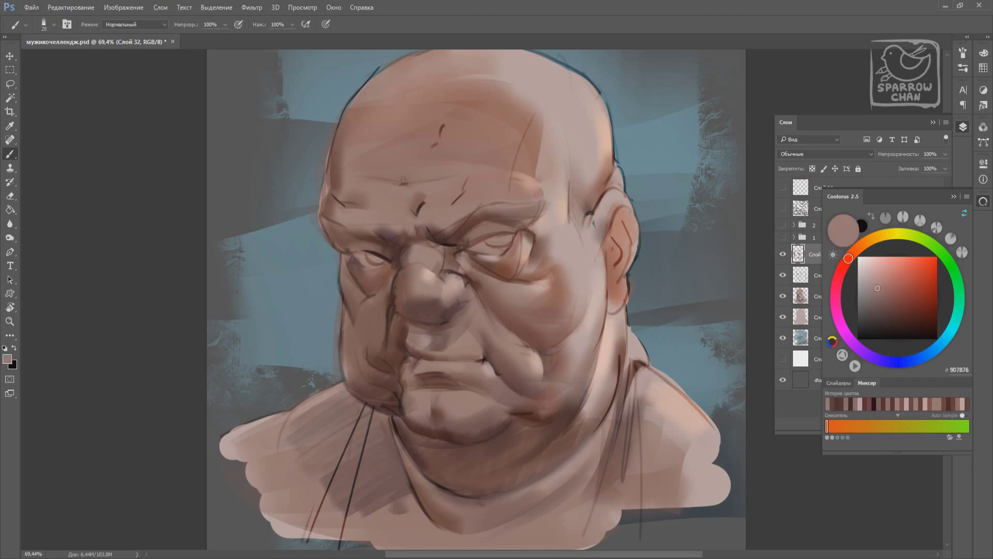
pyautogui.rightClick(458, 214)
pyautogui.click(428, 218)
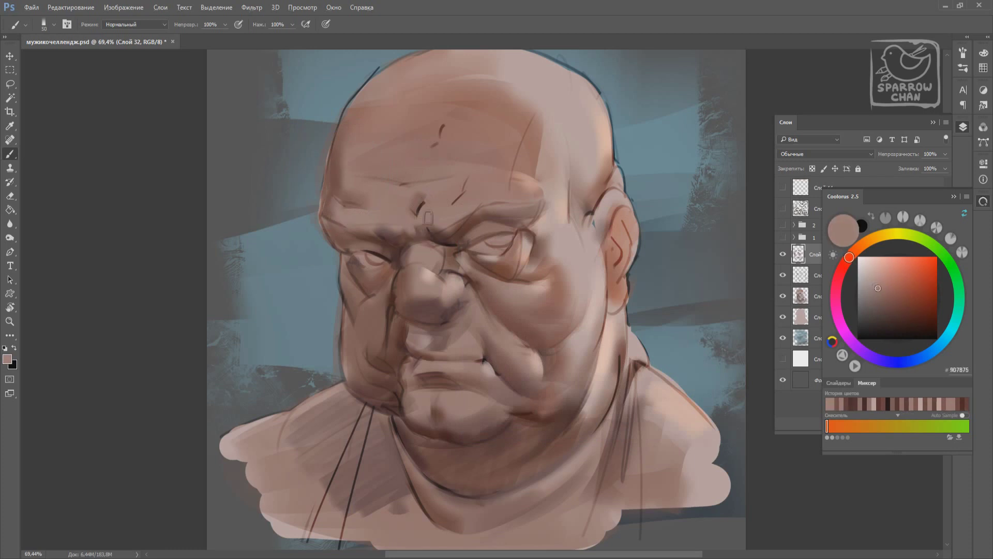
pyautogui.keyDown('alt'); pyautogui.click(432, 190); pyautogui.keyUp('alt')
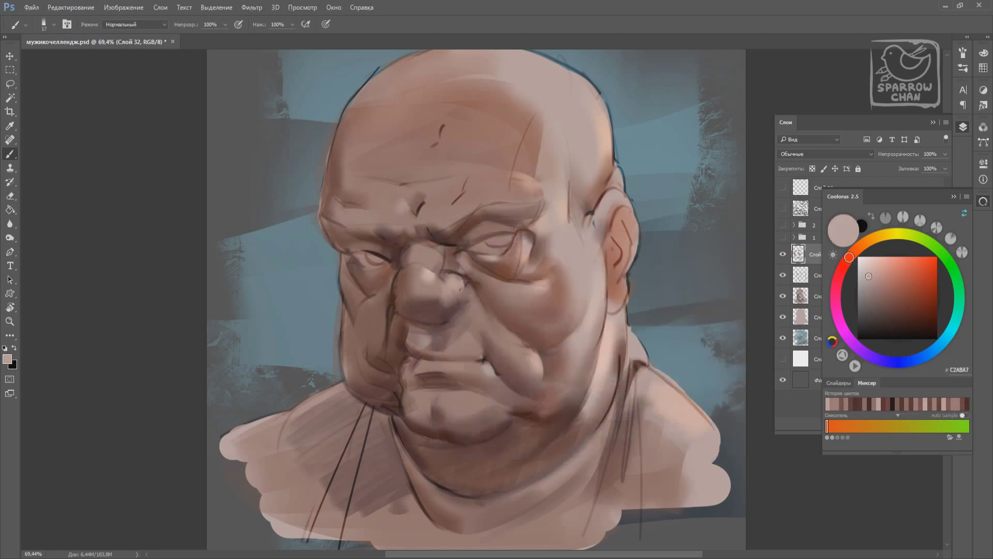
pyautogui.keyDown('alt'); pyautogui.click(443, 318); pyautogui.keyUp('alt')
pyautogui.keyDown('alt'); pyautogui.click(482, 284); pyautogui.keyUp('alt')
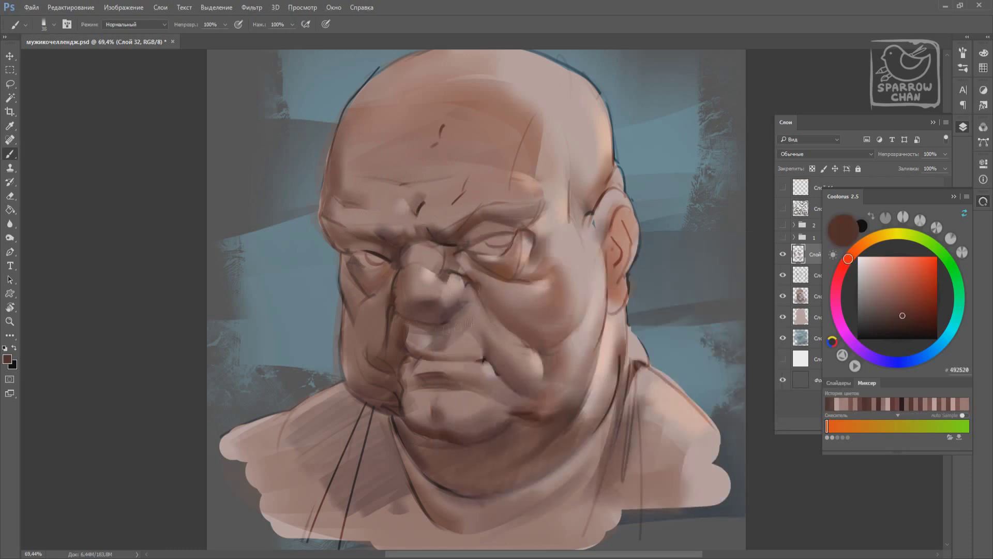
pyautogui.rightClick(473, 318)
# Sample nose-crease shadow, skin highlight, blue-grey background and lighter skin tones
pyautogui.keyDown('alt'); pyautogui.click(399, 310); pyautogui.keyUp('alt')
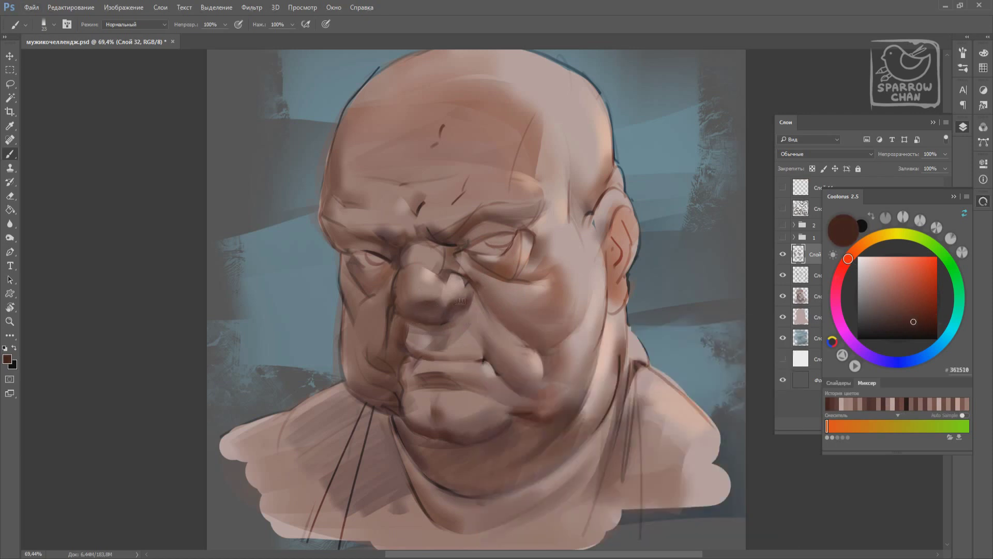
pyautogui.keyDown('alt'); pyautogui.click(453, 305); pyautogui.keyUp('alt')
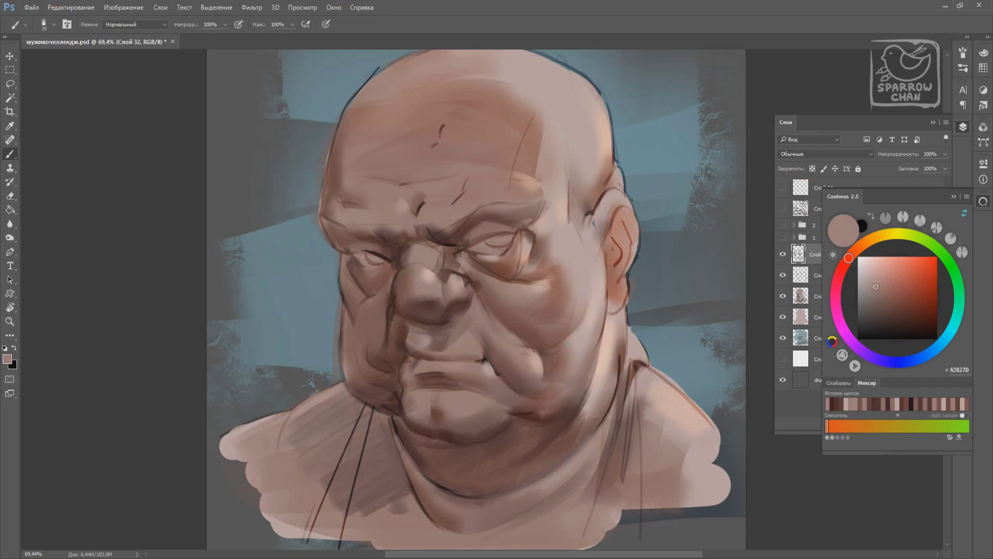
pyautogui.keyDown('alt'); pyautogui.click(471, 261); pyautogui.keyUp('alt')
pyautogui.keyDown('alt'); pyautogui.click(448, 233); pyautogui.keyUp('alt')
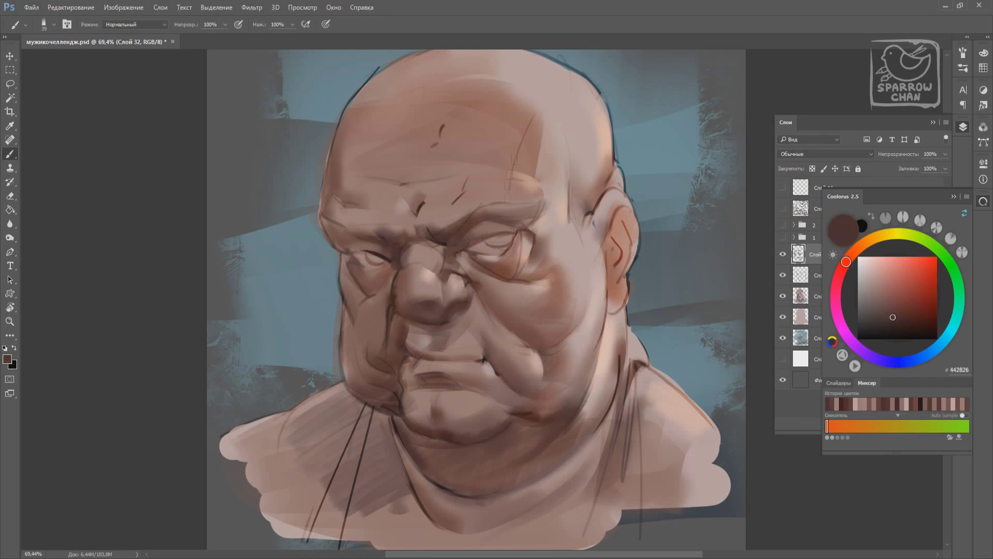
pyautogui.keyDown('alt'); pyautogui.click(316, 223); pyautogui.keyUp('alt')
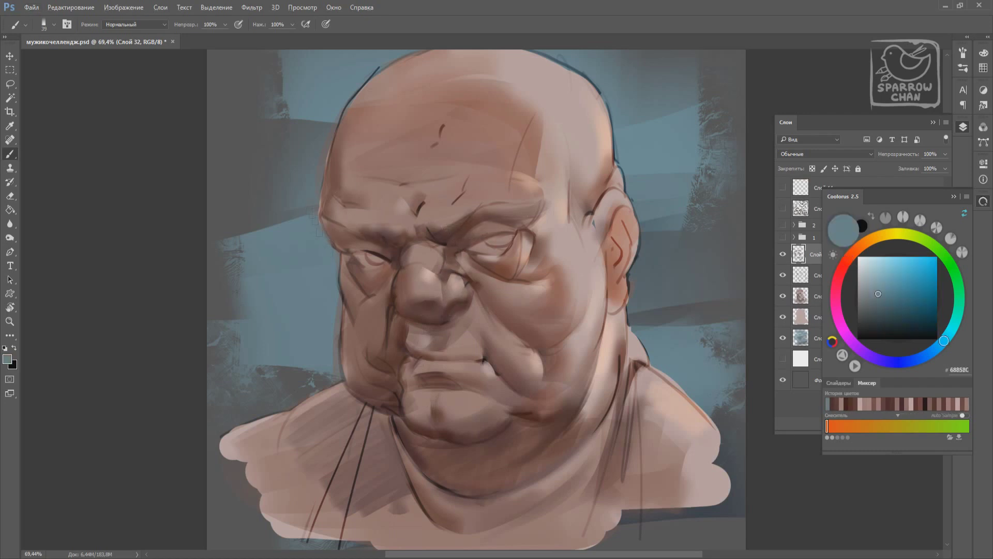
pyautogui.keyDown('alt'); pyautogui.click(381, 425); pyautogui.keyUp('alt')
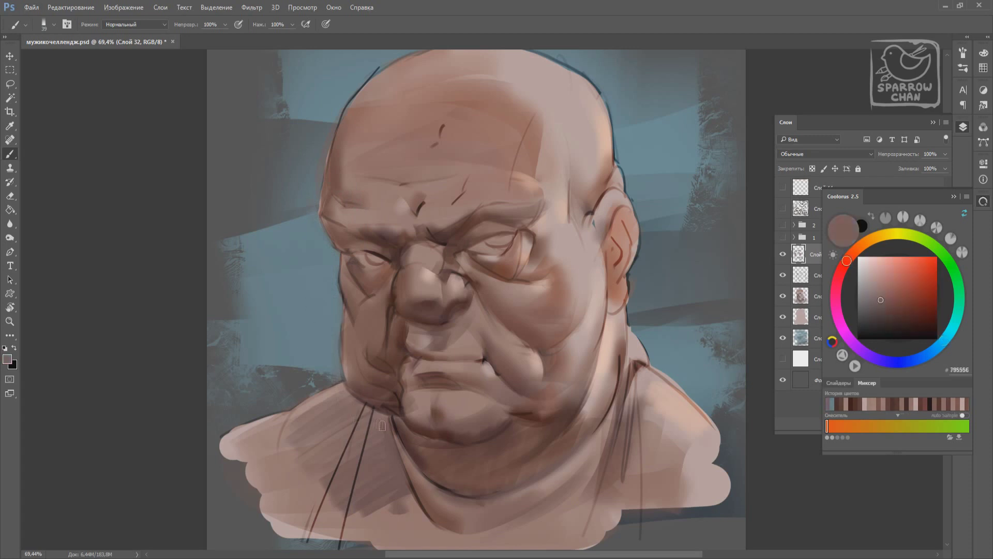
pyautogui.keyDown('alt'); pyautogui.click(530, 331); pyautogui.keyUp('alt')
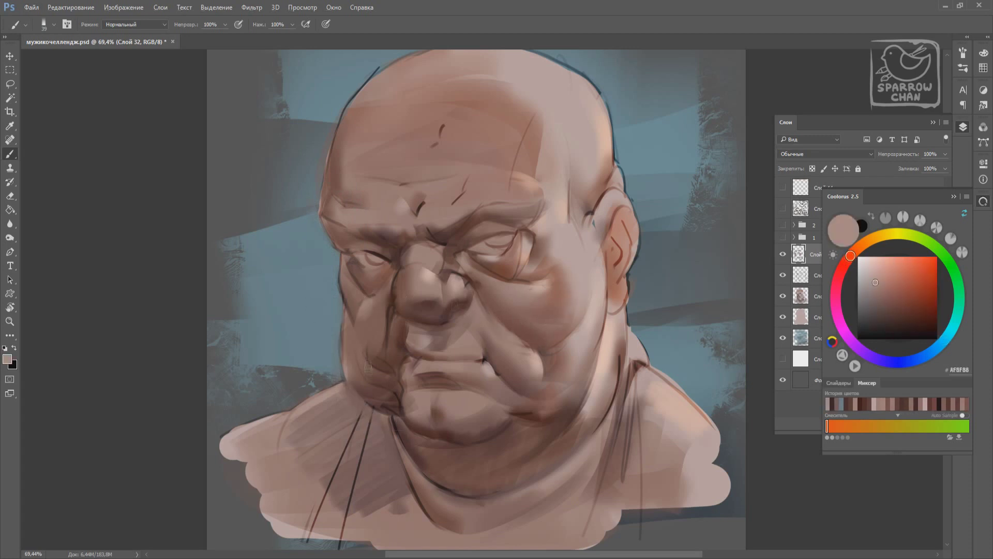
# Enlarge the brush to 72 and smooth the under-eye shadow with lighter skin
pyautogui.rightClick(398, 334)
pyautogui.press('Escape')
pyautogui.rightClick(553, 243)
pyautogui.press('Return')
pyautogui.moveTo(563, 251); pyautogui.dragTo(518, 282)
# Sample the light forehead tone and softly repaint the forehead
pyautogui.keyDown('alt'); pyautogui.click(595, 240); pyautogui.keyUp('alt')
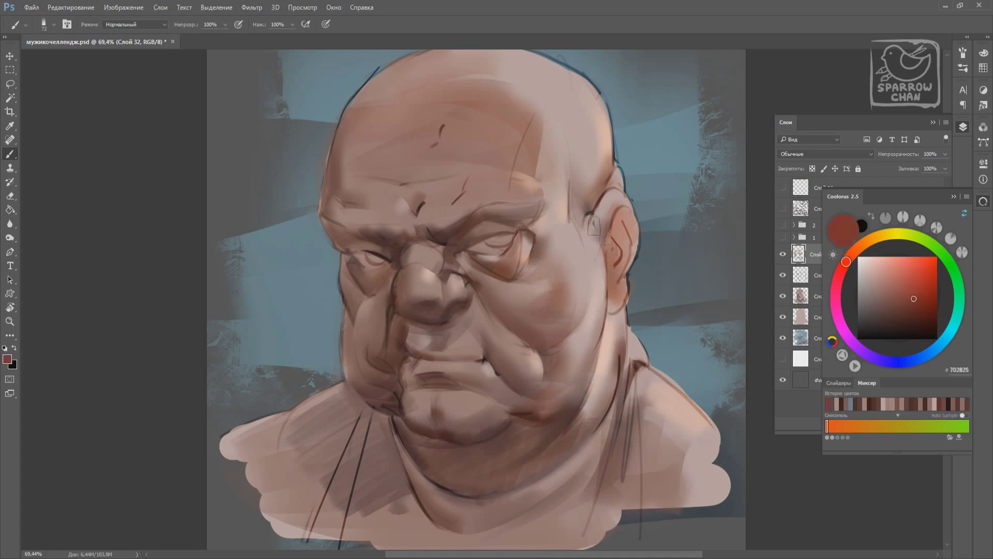
pyautogui.rightClick(653, 266)
pyautogui.press('Escape')
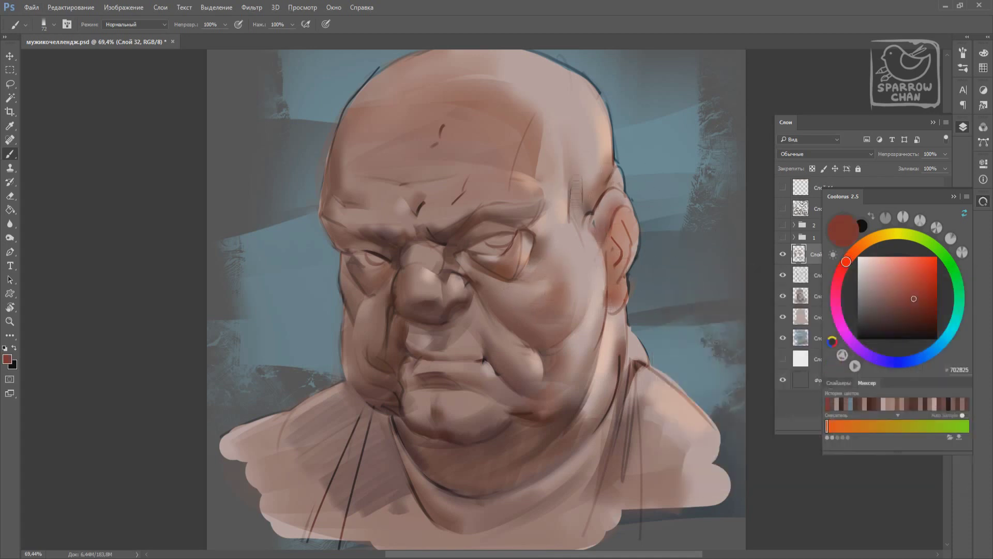
pyautogui.keyDown('alt'); pyautogui.click(520, 176); pyautogui.keyUp('alt')
pyautogui.moveTo(503, 116); pyautogui.dragTo(514, 143)
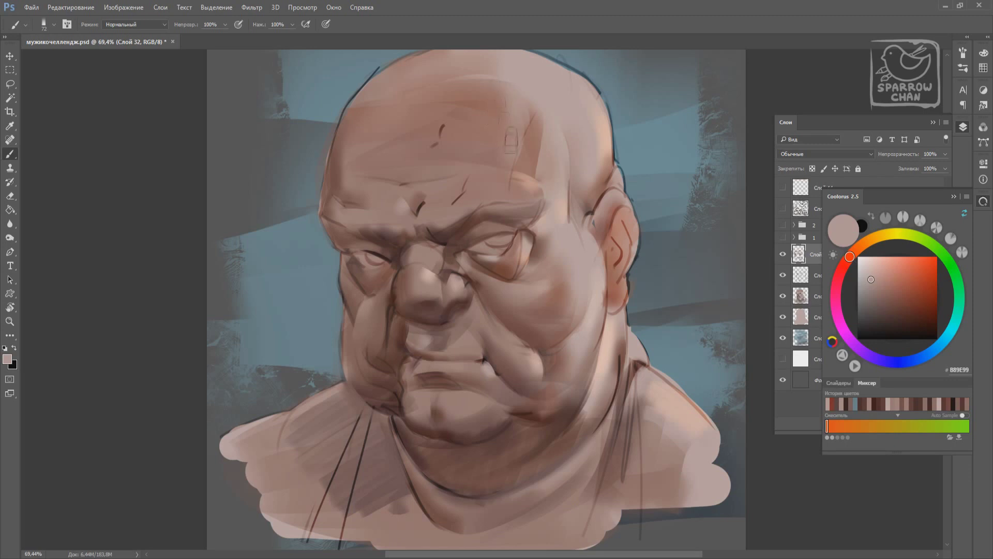
# Add dark brown strokes on the ear, then pick a reddish brown with a 25 px brush
pyautogui.scroll(-1, 378, 181)
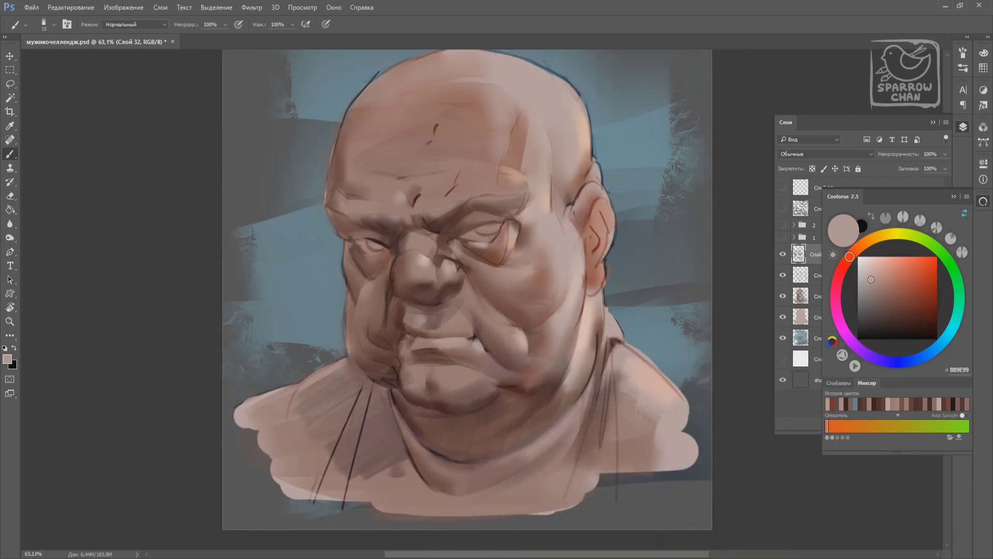
pyautogui.keyDown('alt'); pyautogui.click(582, 317); pyautogui.keyUp('alt')
pyautogui.moveTo(589, 210)
pyautogui.mouseDown()
pyautogui.moveTo(600, 230)
pyautogui.moveTo(595, 264)
pyautogui.moveTo(603, 230)
pyautogui.mouseUp()
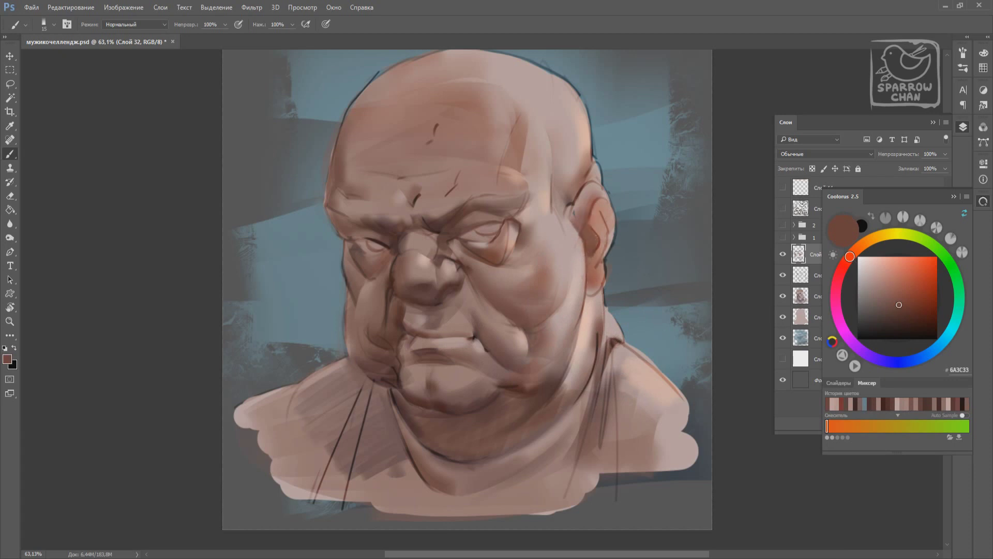
pyautogui.keyDown('alt'); pyautogui.click(589, 279); pyautogui.keyUp('alt')
pyautogui.rightClick(616, 223)
pyautogui.press('Escape')
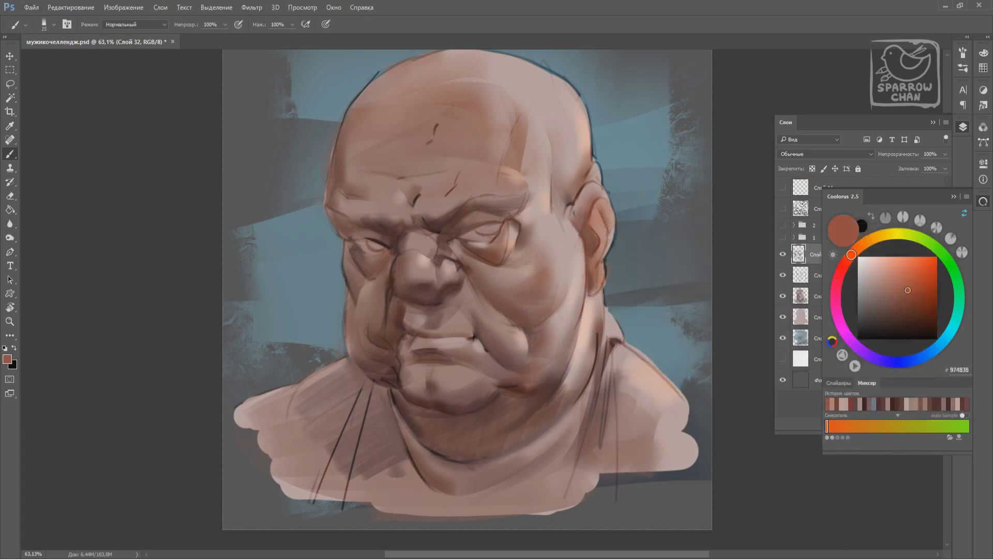
# Pick light warm skin and orange-red tones and enlarge the brush to 196 px
pyautogui.rightClick(600, 298)
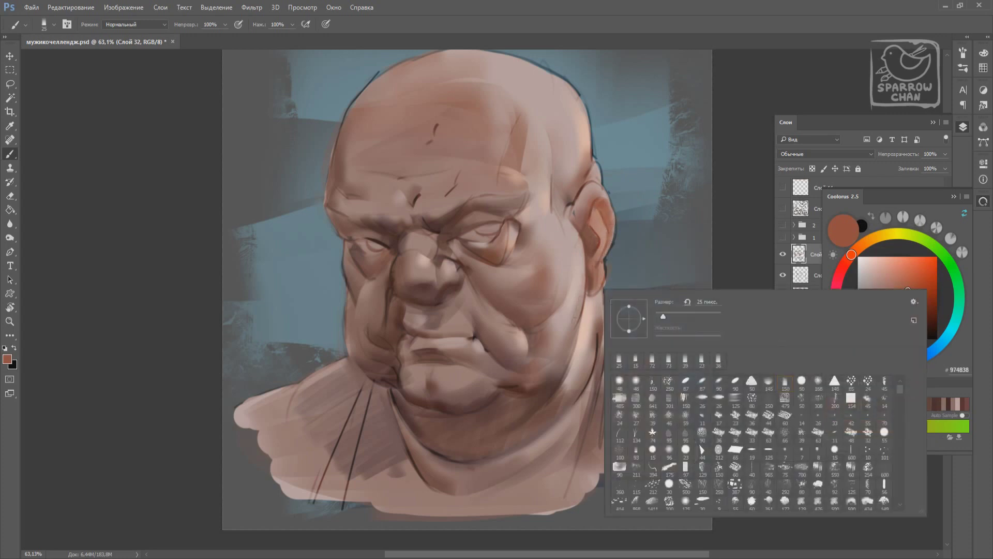
pyautogui.keyDown('alt'); pyautogui.click(570, 176); pyautogui.keyUp('alt')
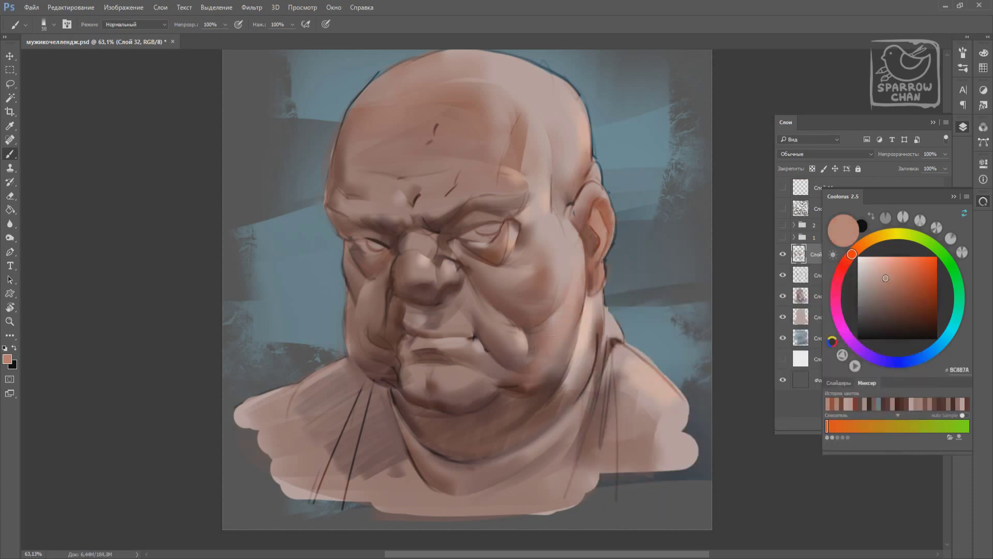
pyautogui.click(910, 276)
pyautogui.rightClick(541, 331)
pyautogui.moveTo(628, 343); pyautogui.dragTo(647, 344)
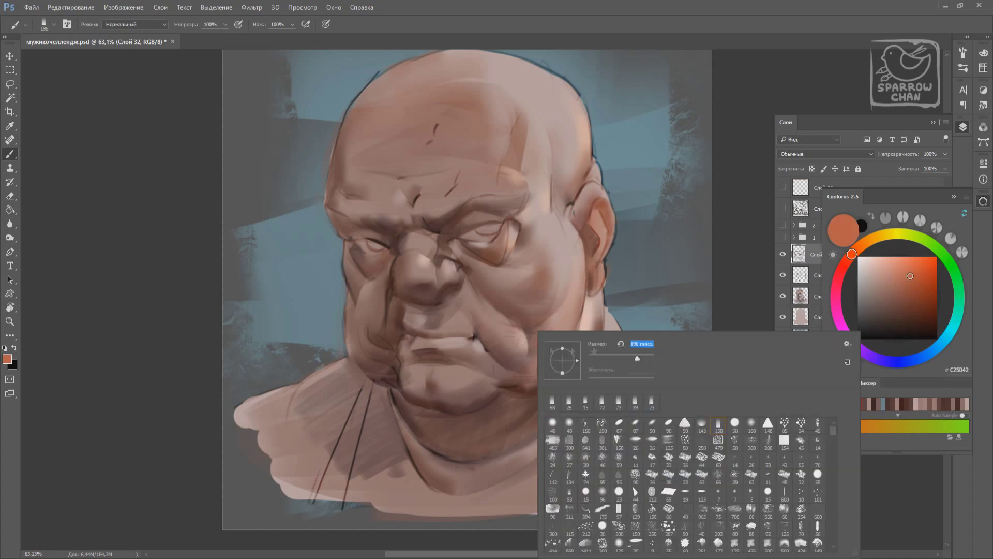
pyautogui.press('Escape')
# Reduce the brush to 139 px and sample dark, lighter and darker brown skin tones
pyautogui.rightClick(505, 142)
pyautogui.rightClick(538, 130)
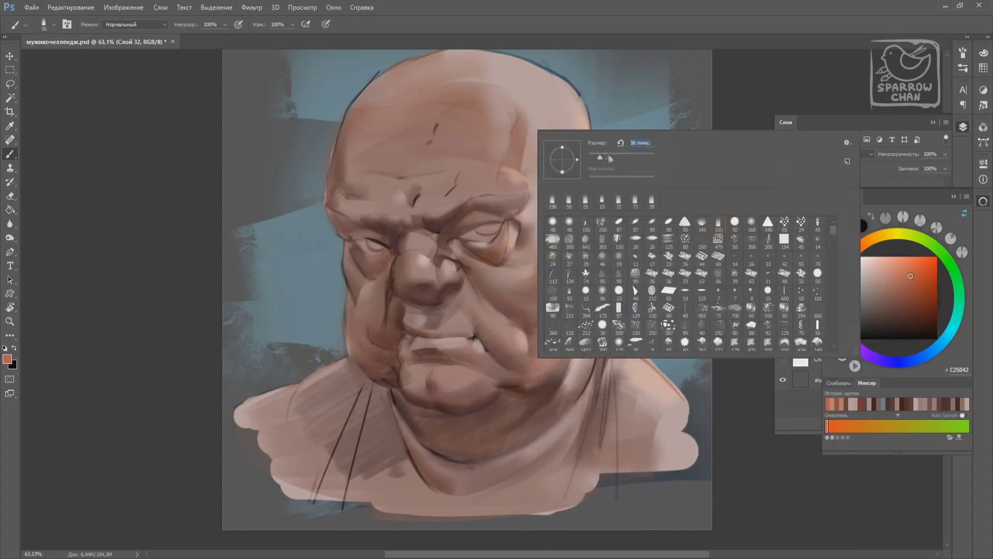
pyautogui.moveTo(618, 157); pyautogui.dragTo(606, 158)
pyautogui.press('Escape')
pyautogui.keyDown('alt'); pyautogui.click(411, 133); pyautogui.keyUp('alt')
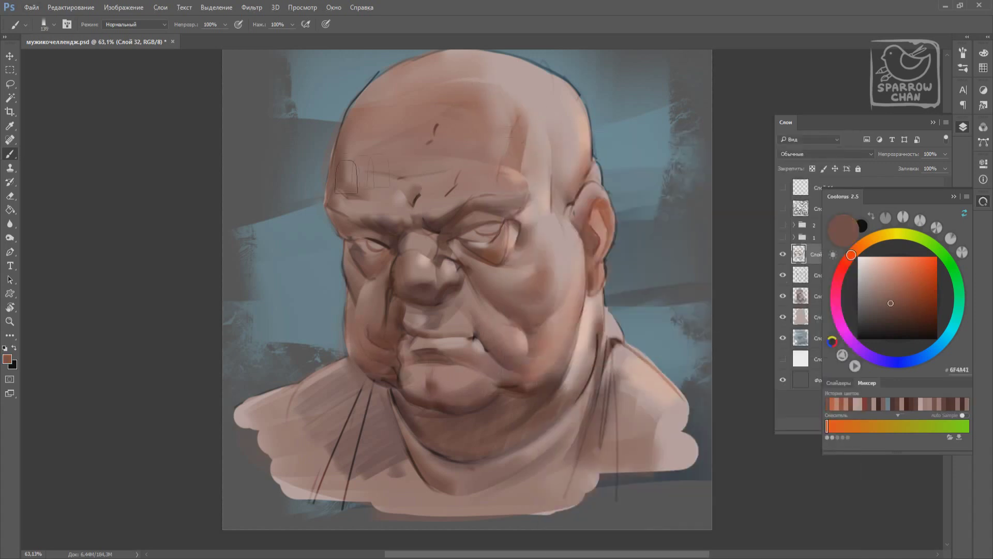
pyautogui.keyDown('alt'); pyautogui.click(388, 150); pyautogui.keyUp('alt')
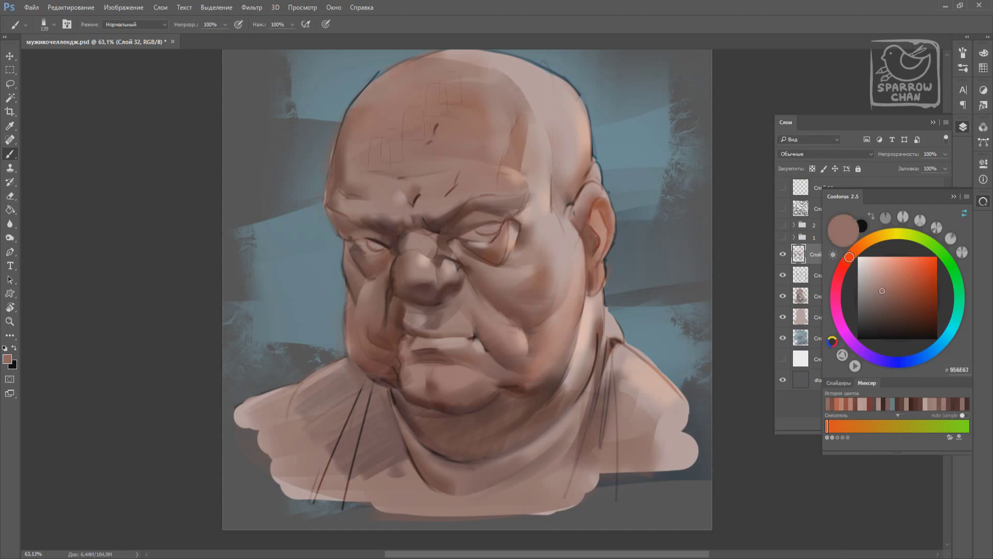
pyautogui.keyDown('alt'); pyautogui.click(386, 297); pyautogui.keyUp('alt')
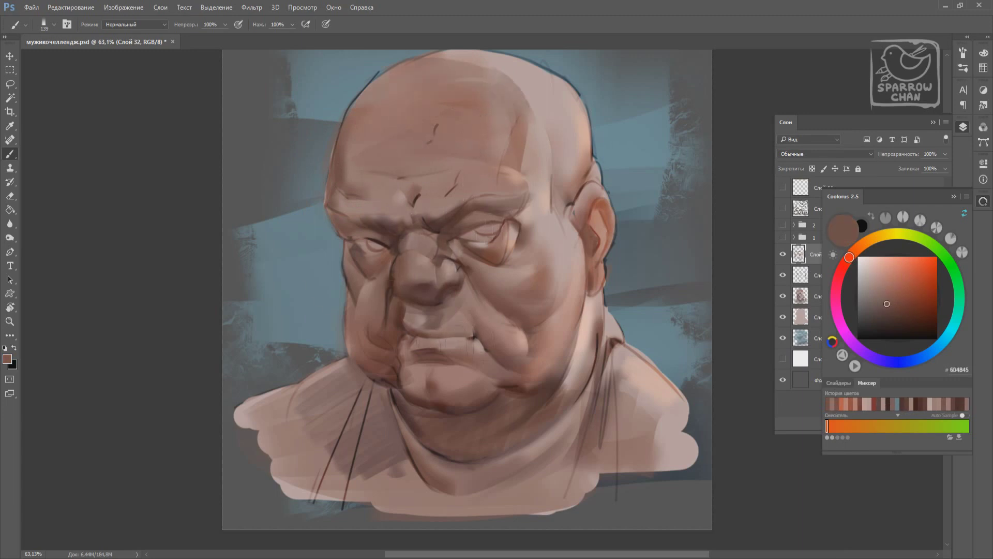
# Adjust the brush size and tip settings repeatedly to get a much smaller brush
pyautogui.rightClick(538, 174)
pyautogui.keyDown('alt'); pyautogui.click(530, 114); pyautogui.keyUp('alt')
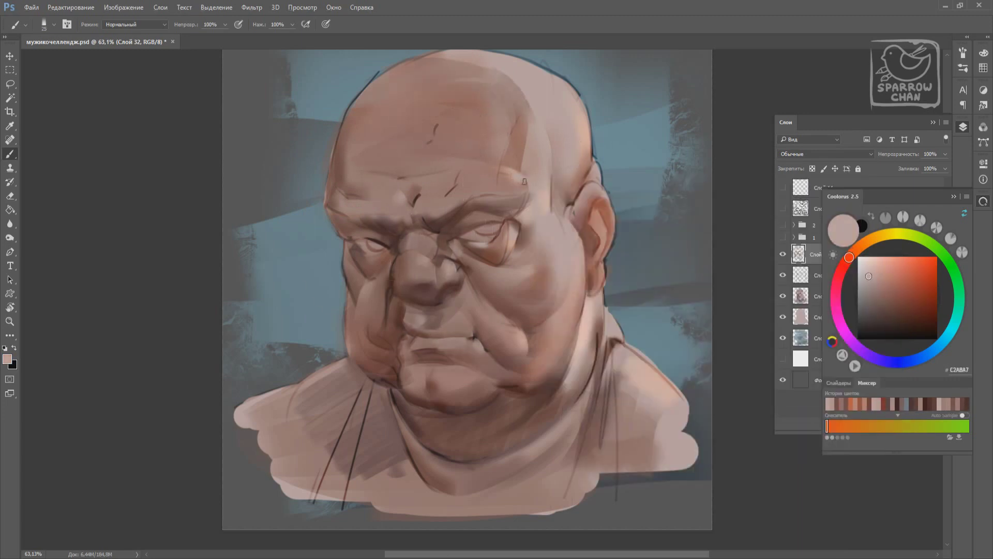
pyautogui.rightClick(531, 166)
pyautogui.click(522, 186)
pyautogui.rightClick(536, 239)
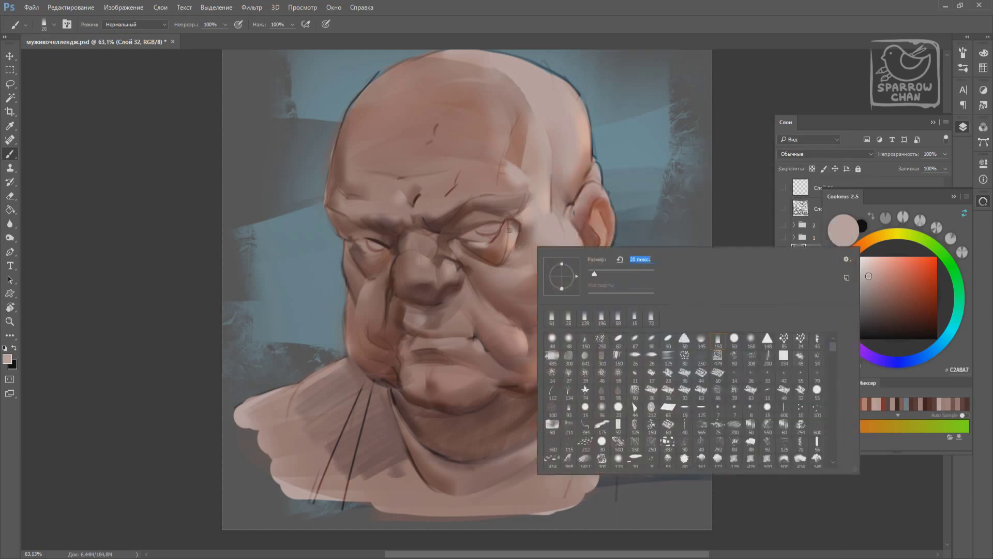
pyautogui.click(514, 235)
pyautogui.rightClick(567, 253)
pyautogui.click(564, 253)
pyautogui.rightClick(549, 240)
pyautogui.click(473, 263)
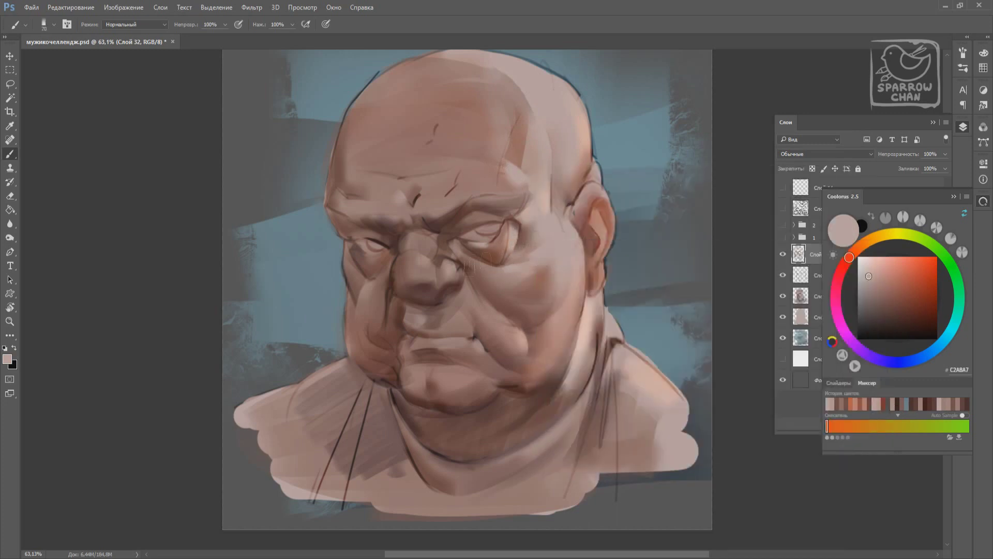
# Set the brush to 21 px and sample the blue-grey background and several brown tones
pyautogui.rightClick(523, 233)
pyautogui.scroll(-1, 672, 362)
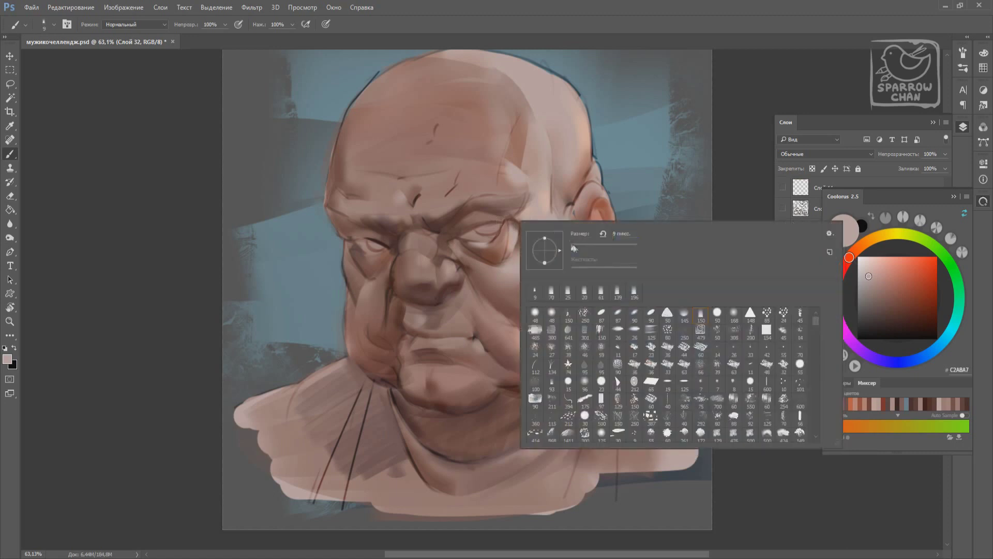
pyautogui.click(486, 231)
pyautogui.keyDown('alt'); pyautogui.click(644, 207); pyautogui.keyUp('alt')
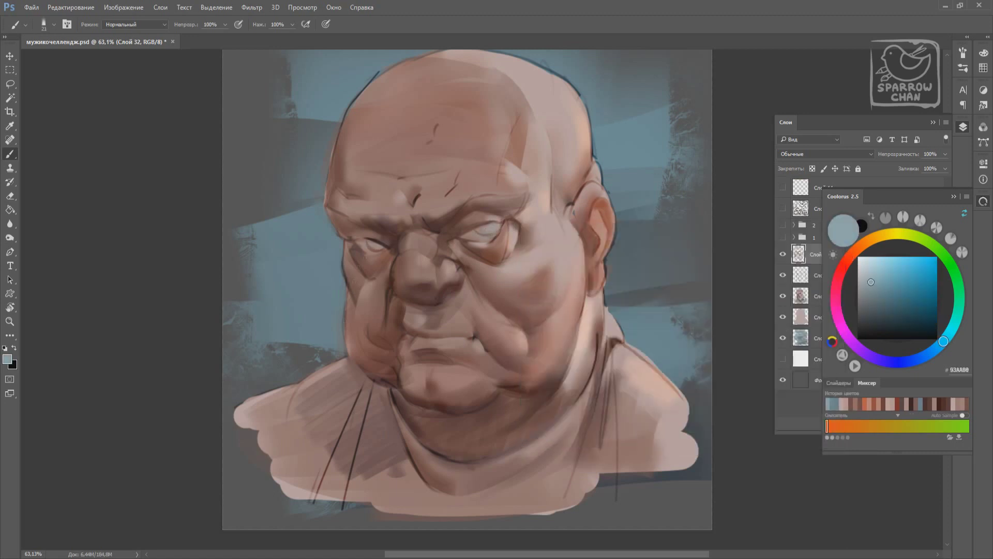
pyautogui.keyDown('alt'); pyautogui.click(575, 198); pyautogui.keyUp('alt')
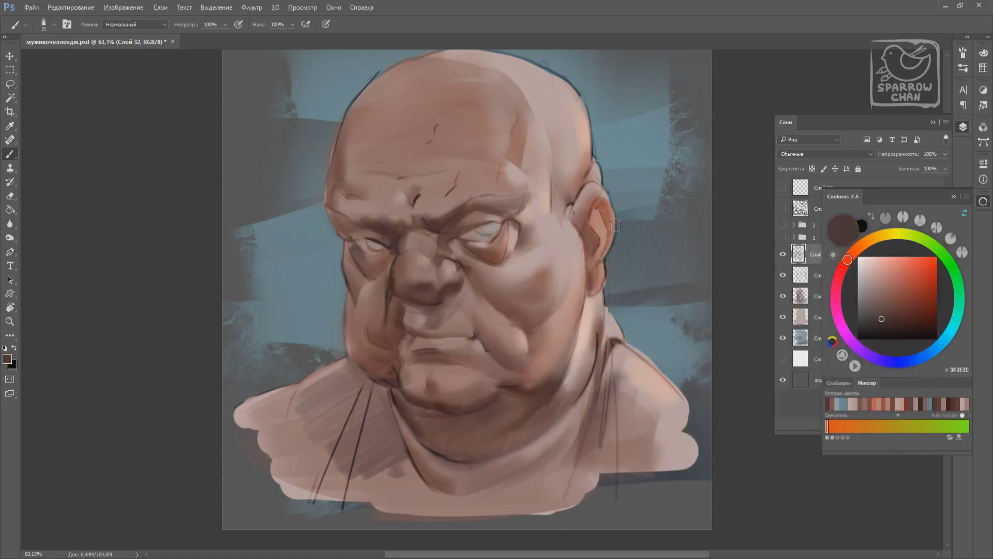
pyautogui.keyDown('alt'); pyautogui.click(578, 227); pyautogui.keyUp('alt')
pyautogui.keyDown('alt'); pyautogui.click(494, 374); pyautogui.keyUp('alt')
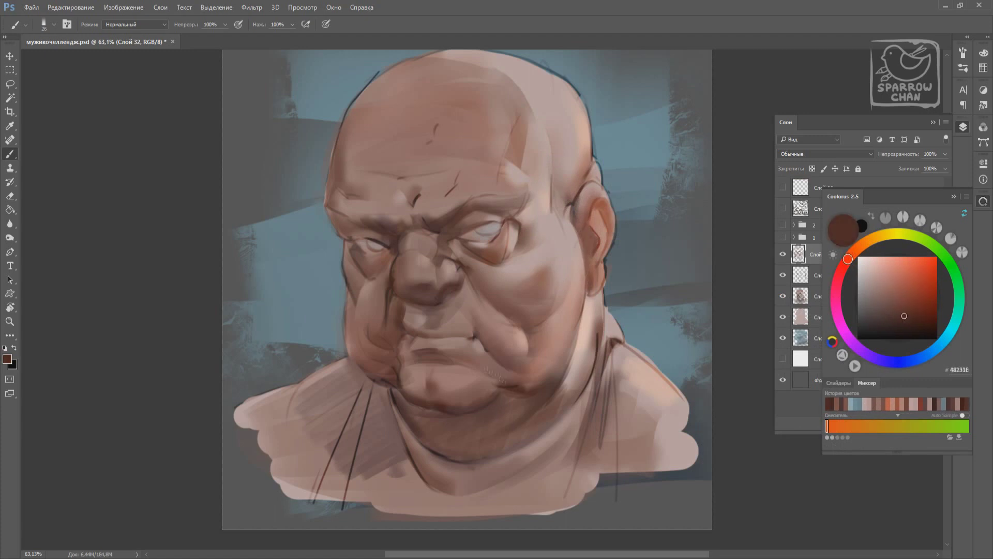
# Paint light pink cheek highlights at 25 px, then sample reddish-brown, dark brown and pink tones
pyautogui.rightClick(561, 330)
pyautogui.keyDown('alt'); pyautogui.click(548, 384); pyautogui.keyUp('alt')
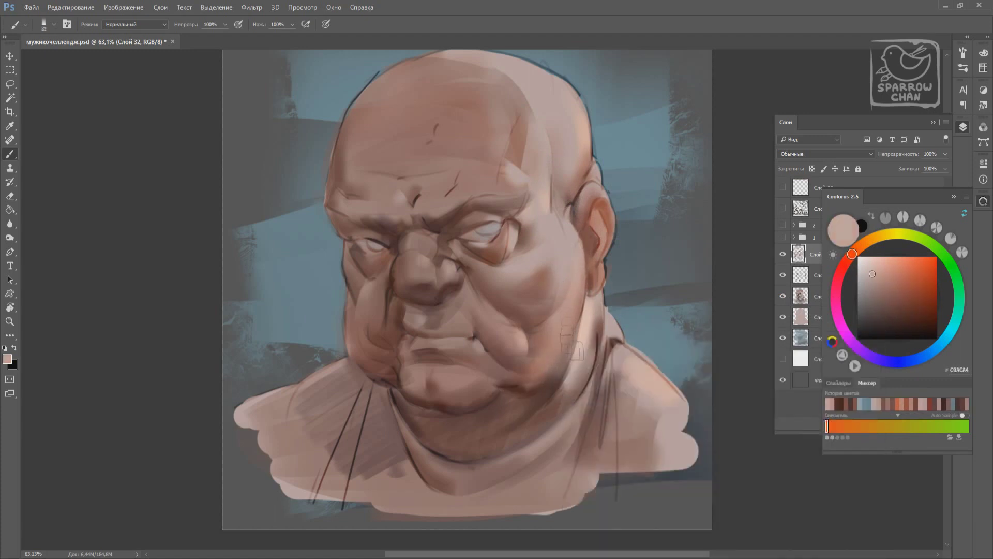
pyautogui.rightClick(566, 326)
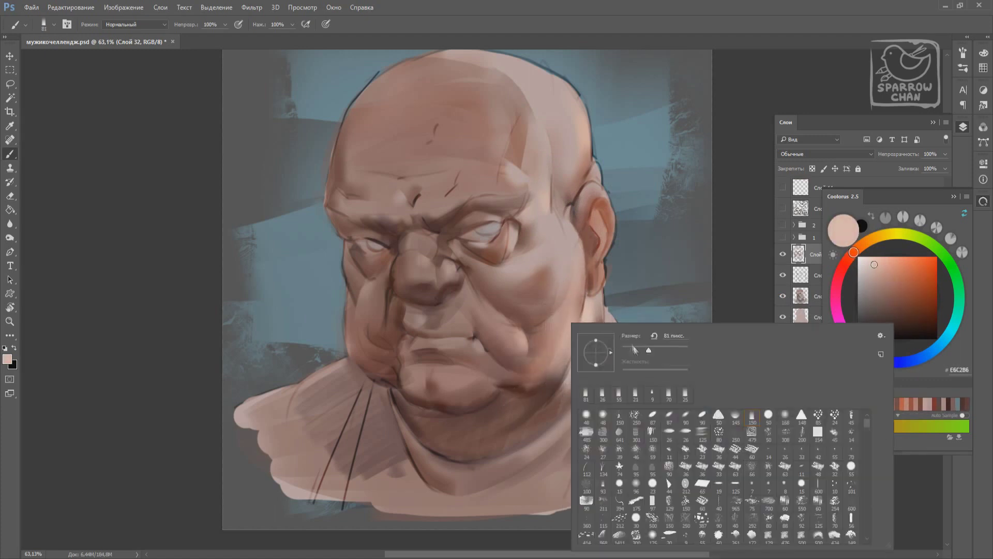
pyautogui.doubleClick(633, 350)
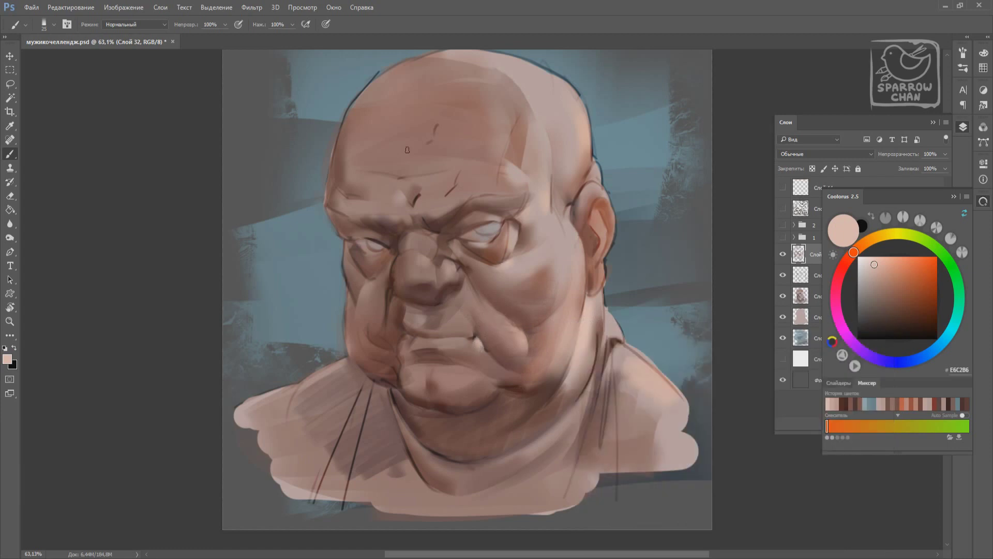
pyautogui.moveTo(479, 304); pyautogui.dragTo(472, 321)
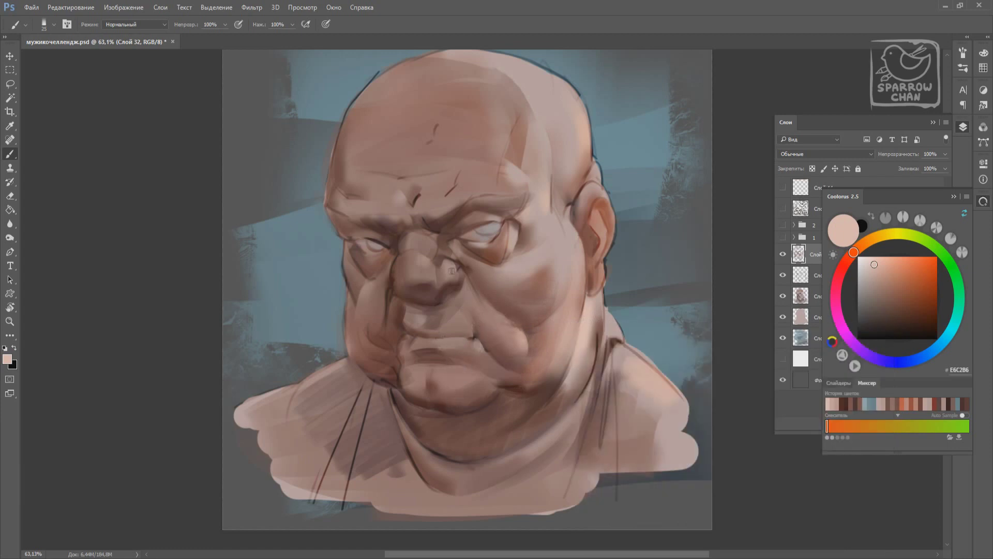
pyautogui.keyDown('alt'); pyautogui.click(526, 255); pyautogui.keyUp('alt')
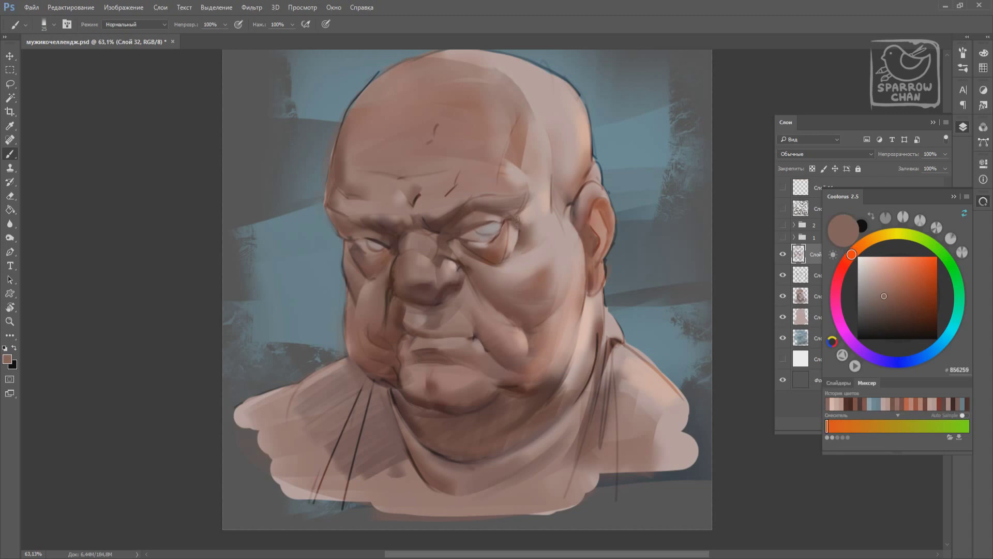
pyautogui.keyDown('alt'); pyautogui.click(511, 241); pyautogui.keyUp('alt')
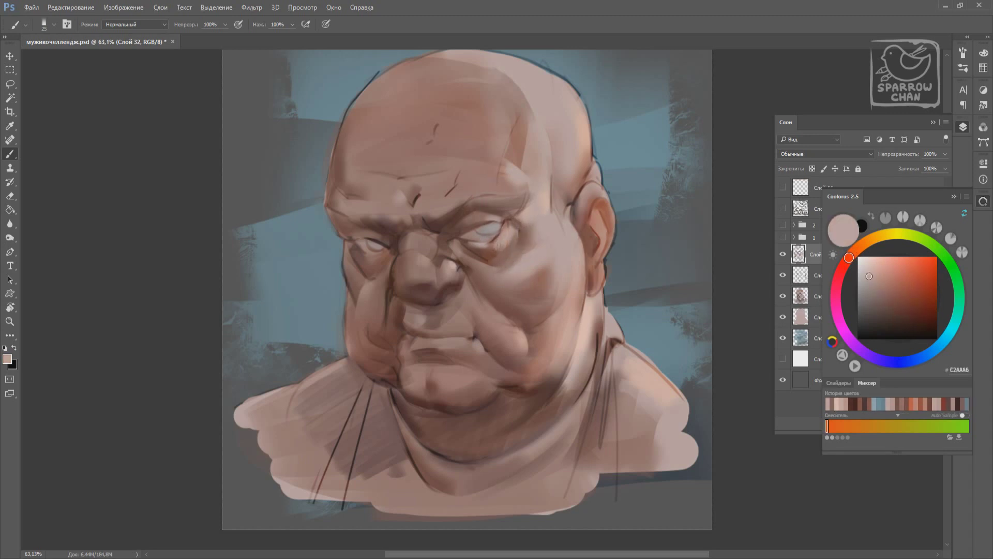
pyautogui.keyDown('alt'); pyautogui.click(553, 255); pyautogui.keyUp('alt')
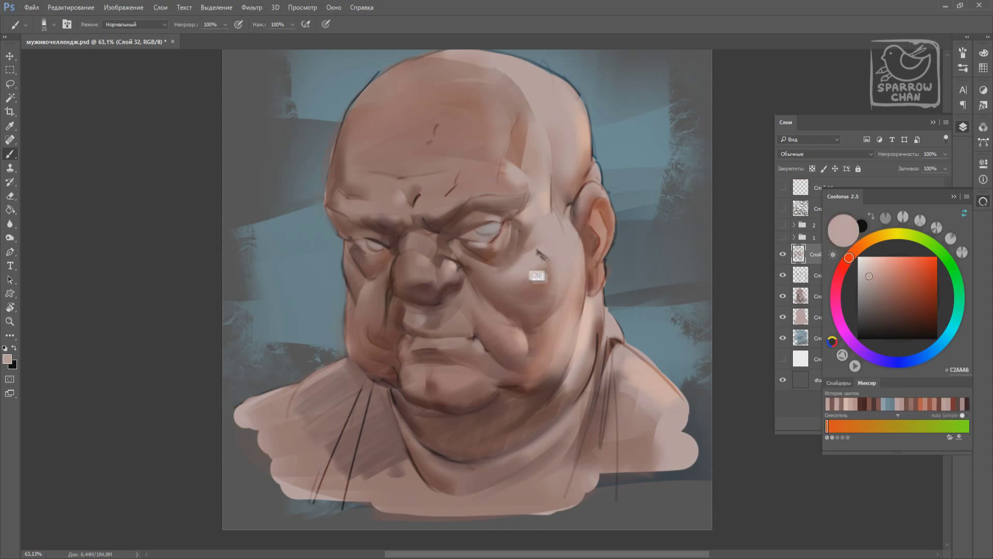
# Sample dark, lighter and very dark brown tones from the face for shadows
pyautogui.rightClick(528, 337)
pyautogui.press('Escape')
pyautogui.rightClick(365, 312)
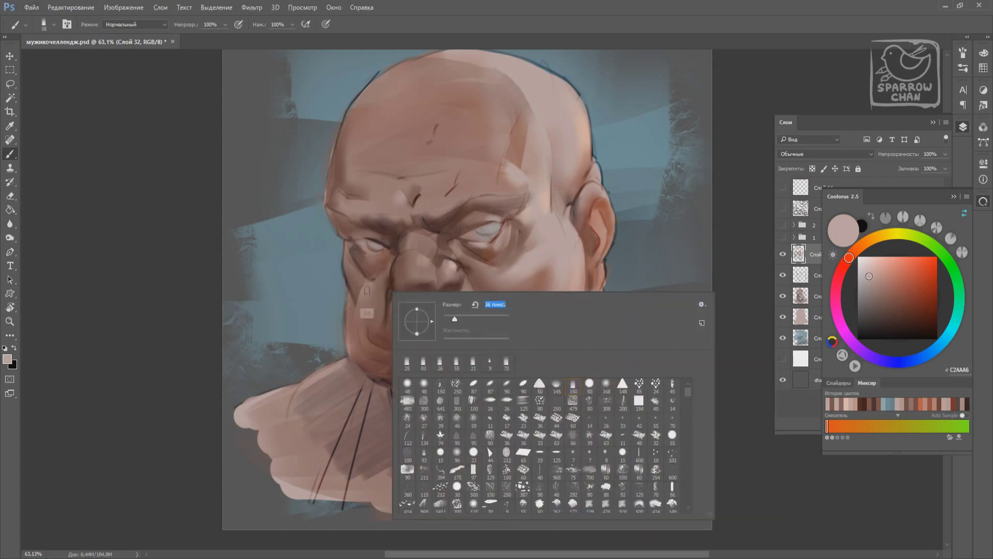
pyautogui.press('Escape')
pyautogui.keyDown('alt'); pyautogui.click(351, 317); pyautogui.keyUp('alt')
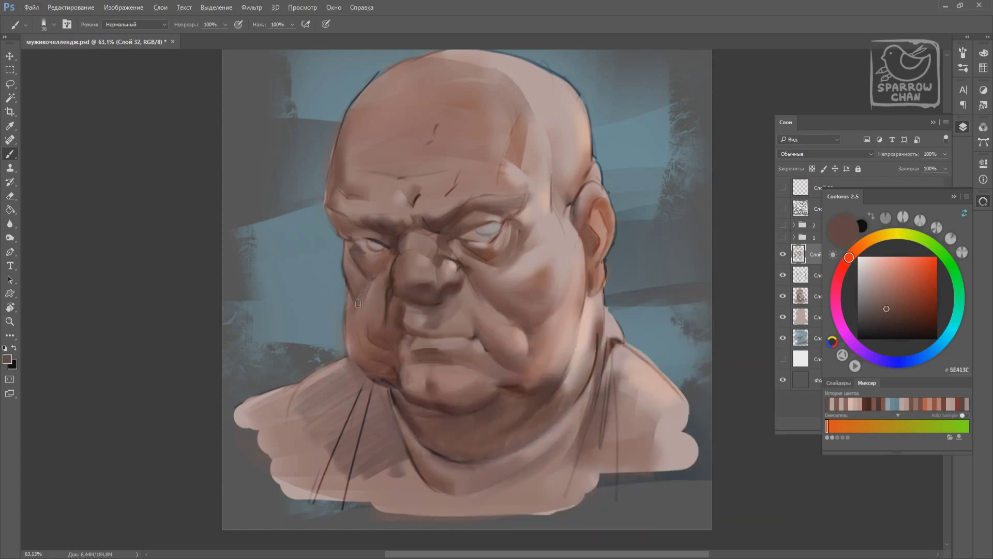
pyautogui.keyDown('alt'); pyautogui.click(362, 298); pyautogui.keyUp('alt')
pyautogui.keyDown('alt'); pyautogui.click(382, 271); pyautogui.keyUp('alt')
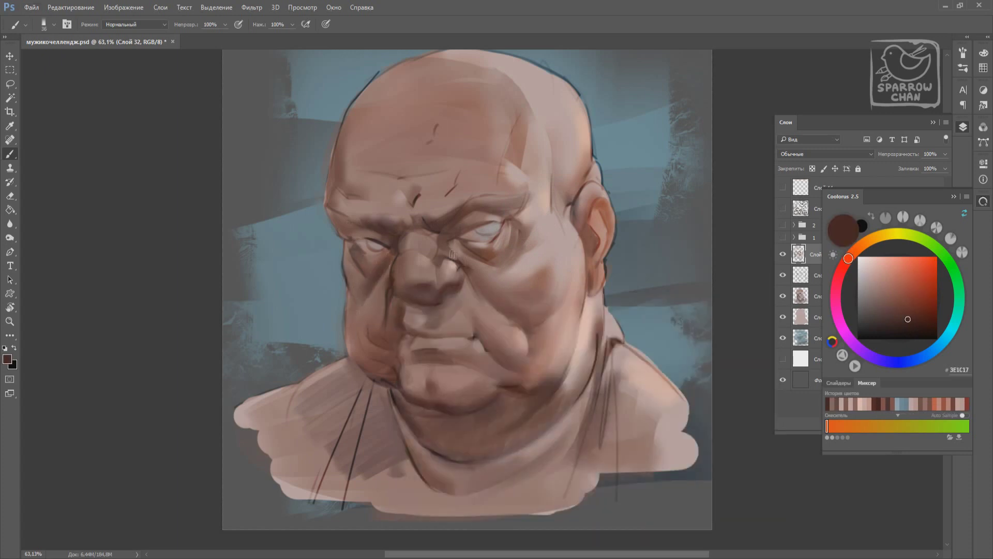
# Enlarge the brush to 58 px and sample dark shadow and mid brown tones
pyautogui.rightClick(380, 327)
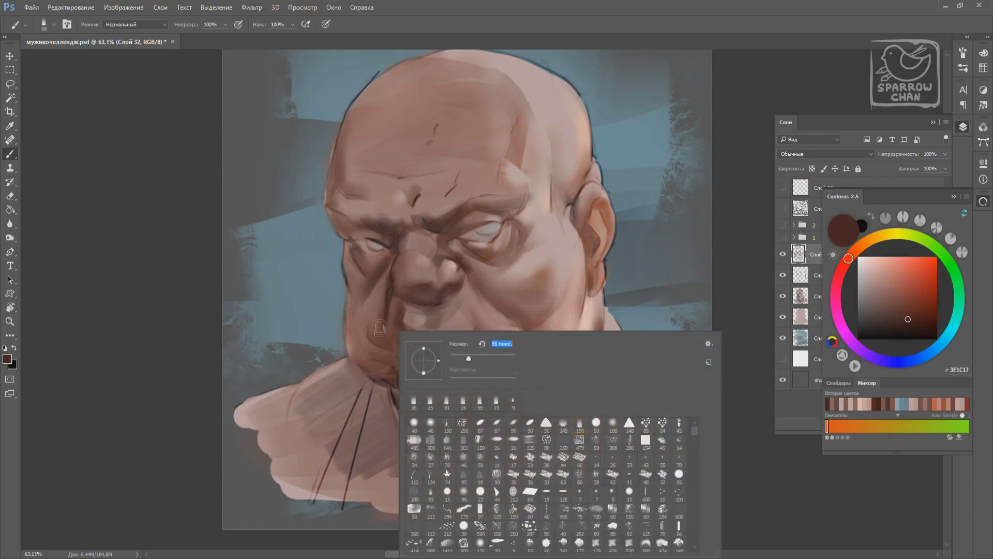
pyautogui.press('Escape')
pyautogui.keyDown('alt'); pyautogui.click(382, 310); pyautogui.keyUp('alt')
pyautogui.keyDown('alt'); pyautogui.click(398, 309); pyautogui.keyUp('alt')
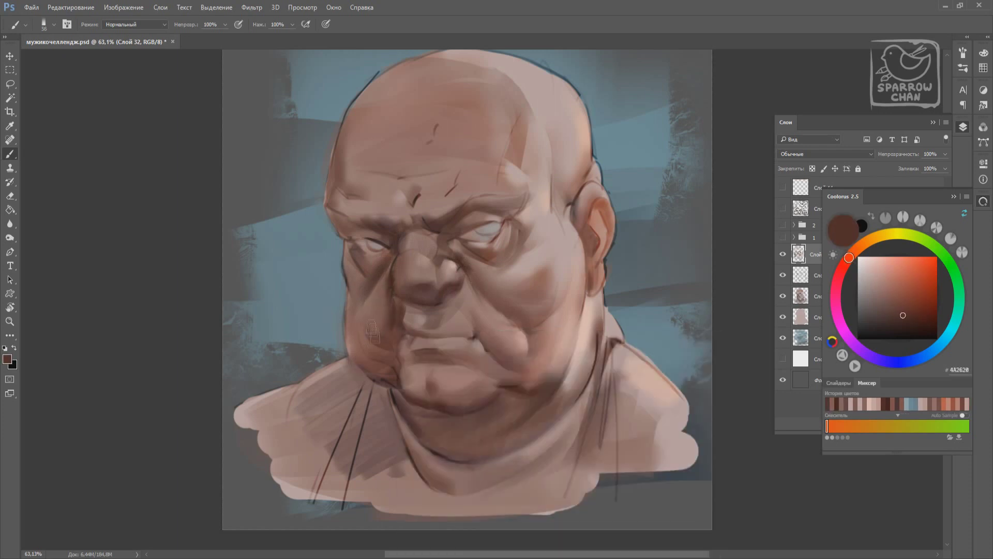
pyautogui.rightClick(418, 332)
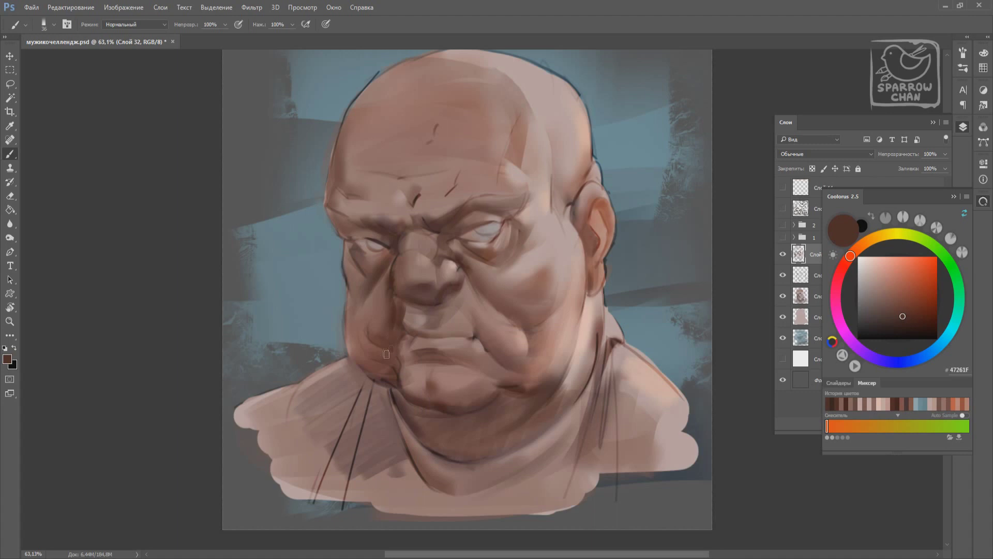
pyautogui.keyDown('alt'); pyautogui.click(362, 314); pyautogui.keyUp('alt')
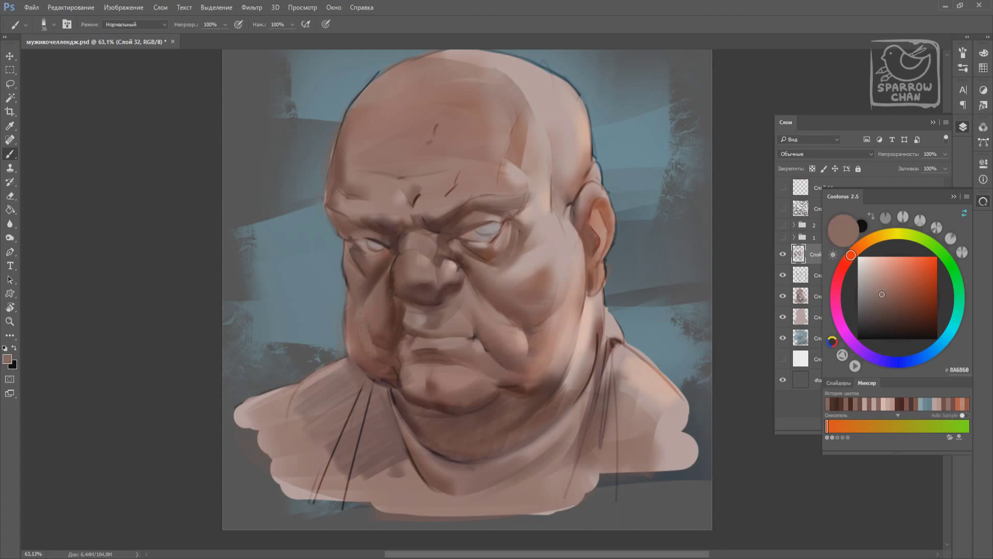
# Sample dark browns near the left eye and shrink the brush from 25 to 10 px
pyautogui.rightClick(459, 426)
pyautogui.keyDown('alt'); pyautogui.click(387, 265); pyautogui.keyUp('alt')
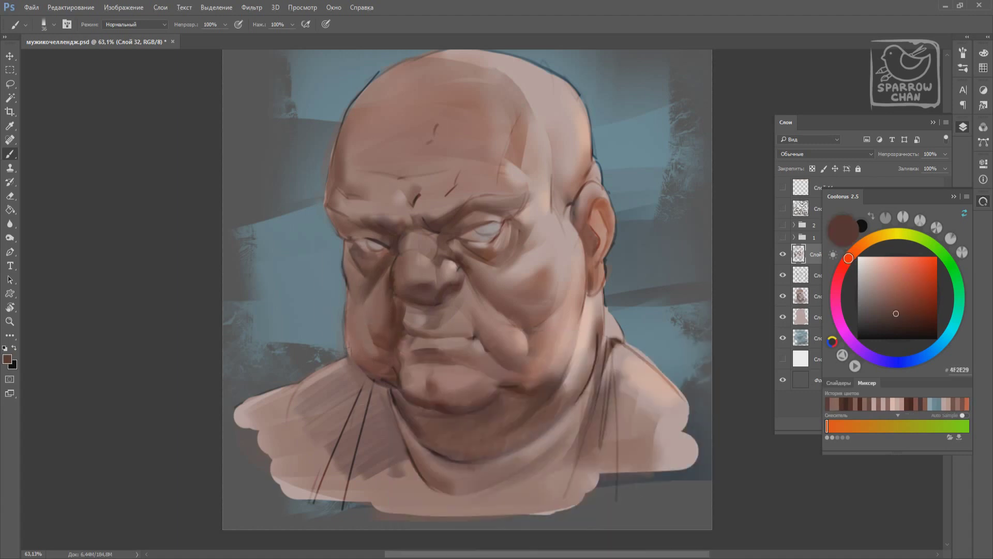
pyautogui.rightClick(504, 235)
pyautogui.keyDown('alt'); pyautogui.click(347, 254); pyautogui.keyUp('alt')
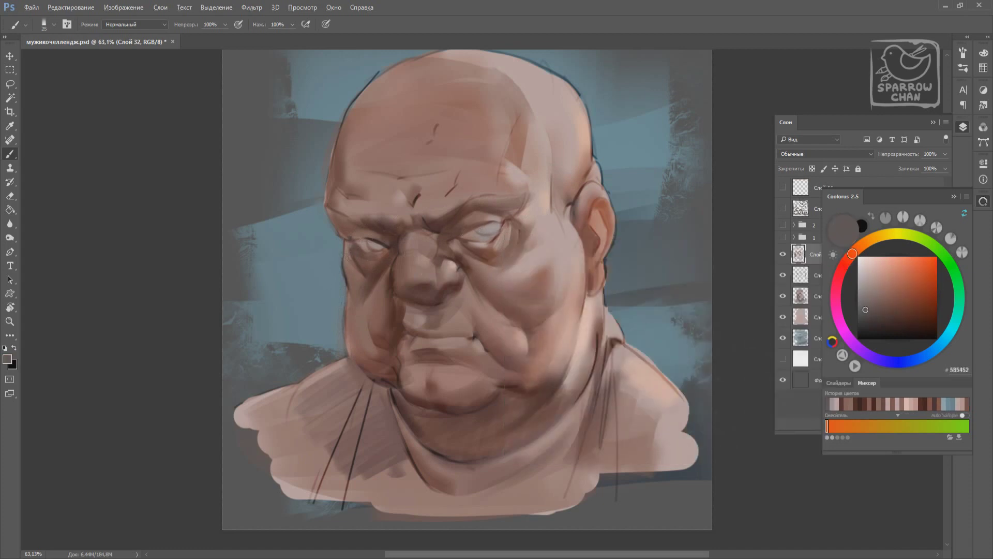
pyautogui.keyDown('alt'); pyautogui.click(357, 262); pyautogui.keyUp('alt')
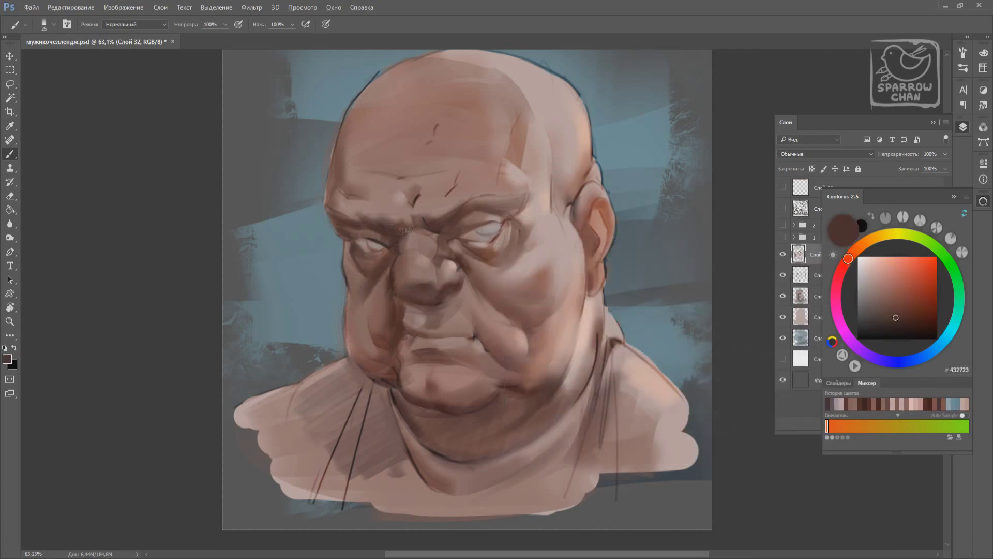
pyautogui.keyDown('alt'); pyautogui.click(402, 259); pyautogui.keyUp('alt')
pyautogui.press('[')
pyautogui.press('[')
pyautogui.press('[')
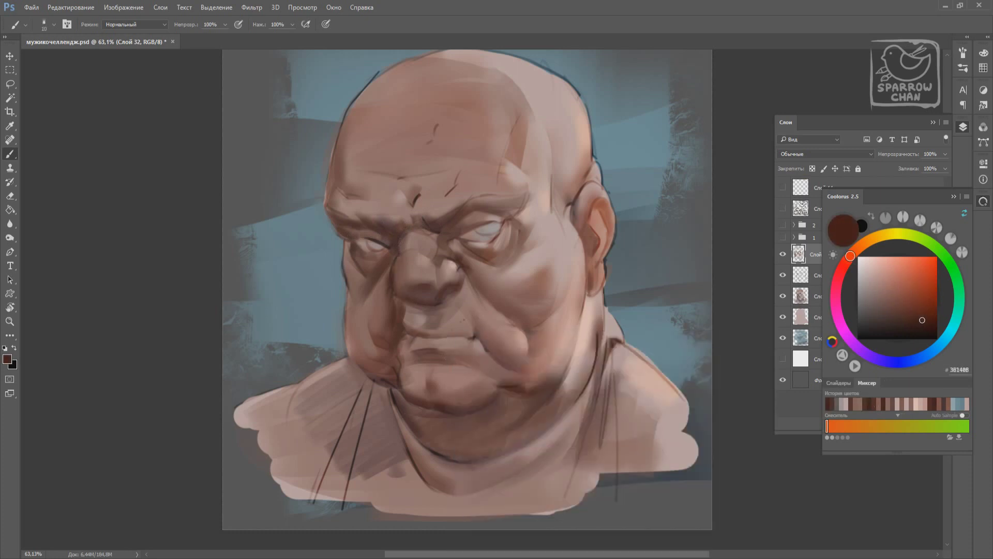
# Paint light strokes on the neck and jaw and a darker brown stroke on the lower neck
pyautogui.keyDown('alt'); pyautogui.click(438, 336); pyautogui.keyUp('alt')
pyautogui.keyDown('alt'); pyautogui.click(341, 318); pyautogui.keyUp('alt')
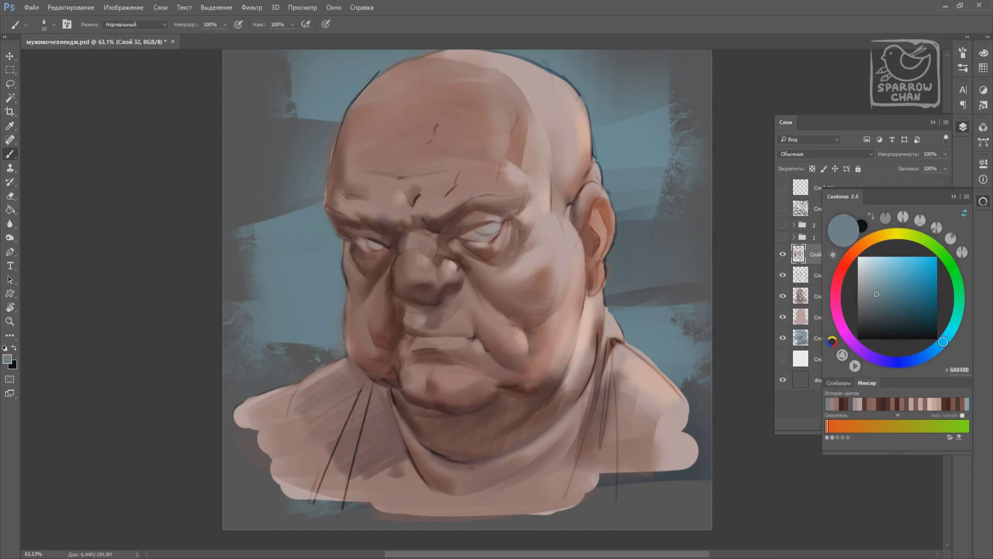
pyautogui.rightClick(391, 290)
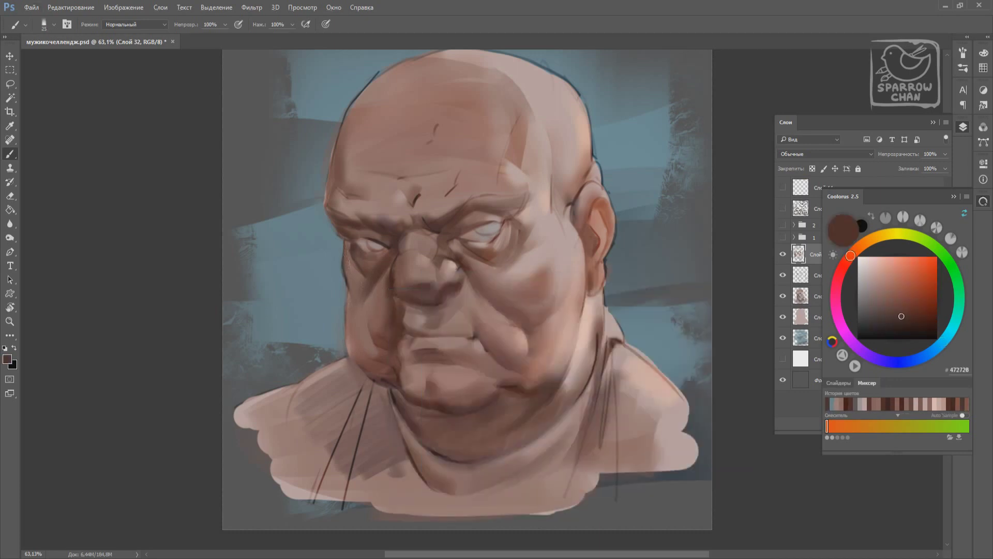
pyautogui.moveTo(357, 345)
pyautogui.mouseDown()
pyautogui.moveTo(386, 383)
pyautogui.moveTo(364, 384)
pyautogui.mouseUp()
pyautogui.keyDown('alt'); pyautogui.click(367, 373); pyautogui.keyUp('alt')
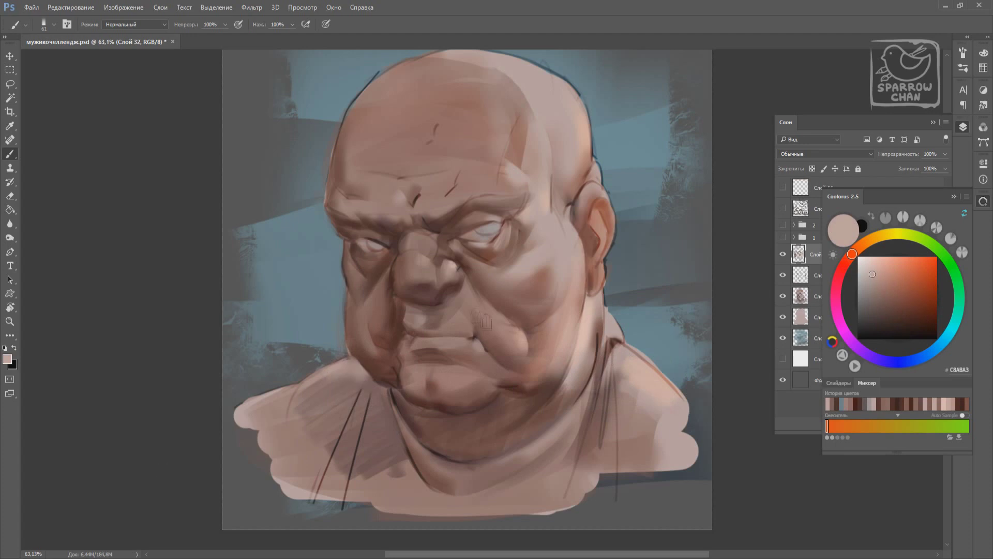
pyautogui.keyDown('alt'); pyautogui.click(411, 455); pyautogui.keyUp('alt')
pyautogui.moveTo(398, 496); pyautogui.dragTo(441, 480)
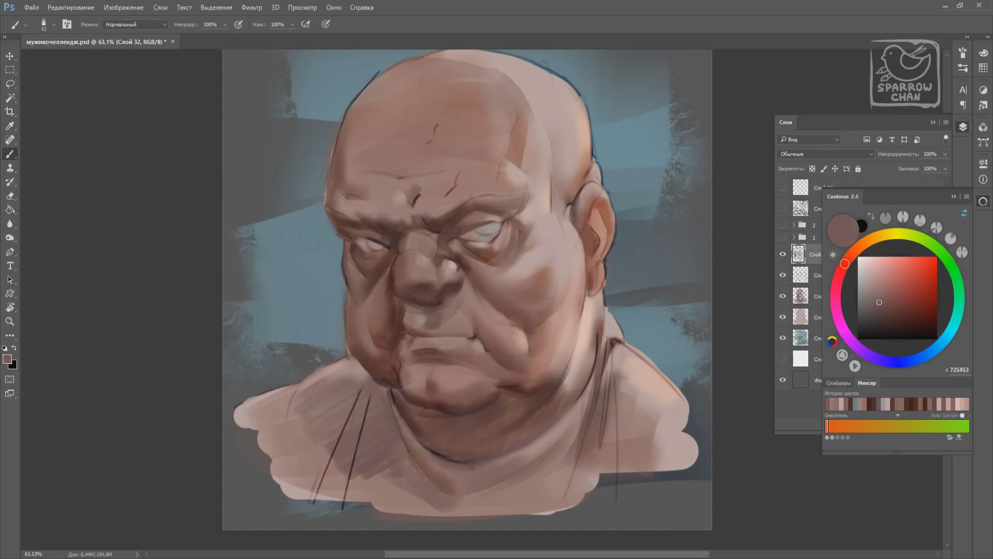
# After sampling a darker brown, switch to light pink with an 89 px brush
pyautogui.keyDown('alt'); pyautogui.click(468, 460); pyautogui.keyUp('alt')
pyautogui.keyDown('alt'); pyautogui.click(615, 364); pyautogui.keyUp('alt')
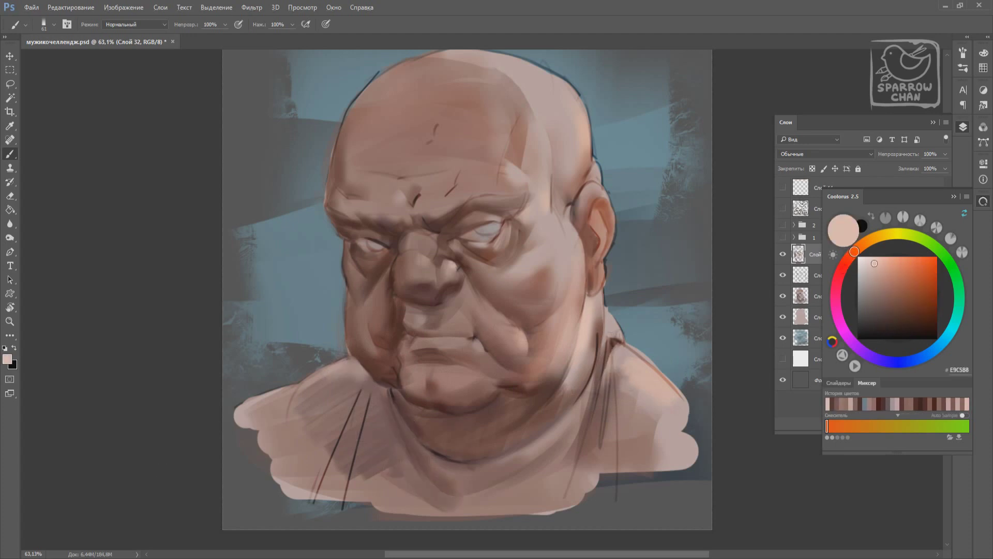
pyautogui.rightClick(635, 384)
pyautogui.press('Escape')
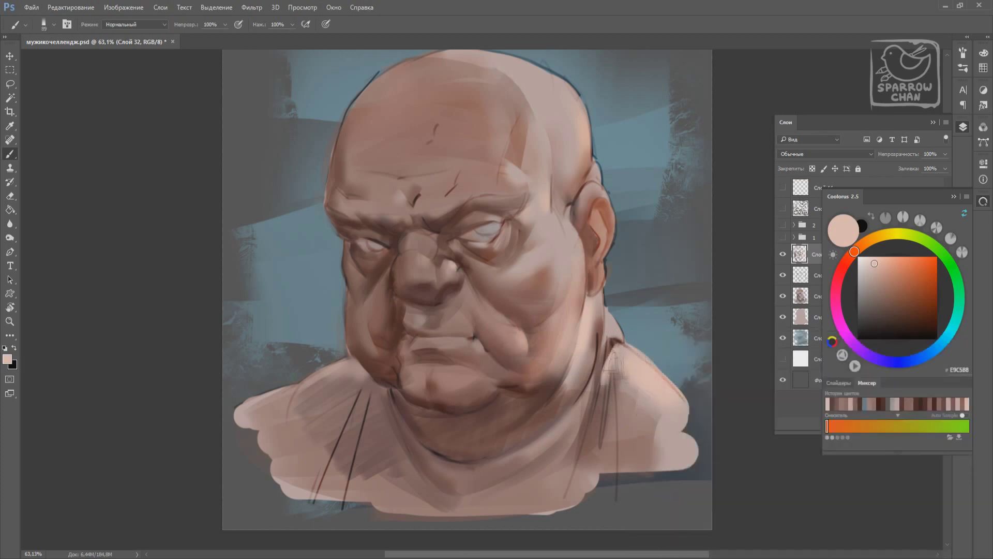
# Shift the portrait down, shrink the brush to 14 px, and sample the blue-grey background
pyautogui.moveTo(557, 82); pyautogui.dragTo(563, 135)
pyautogui.rightClick(554, 269)
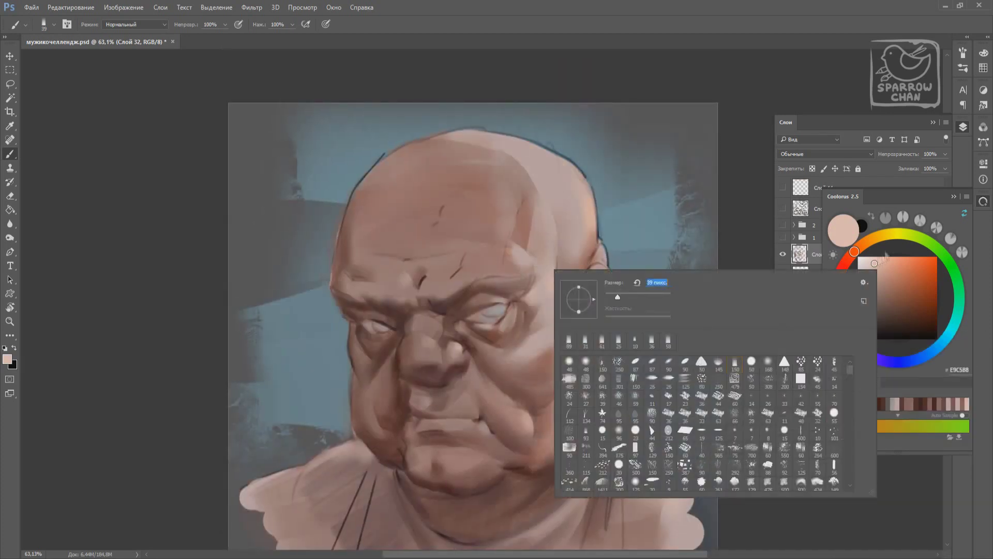
pyautogui.press('Escape')
pyautogui.rightClick(463, 144)
pyautogui.press('Escape')
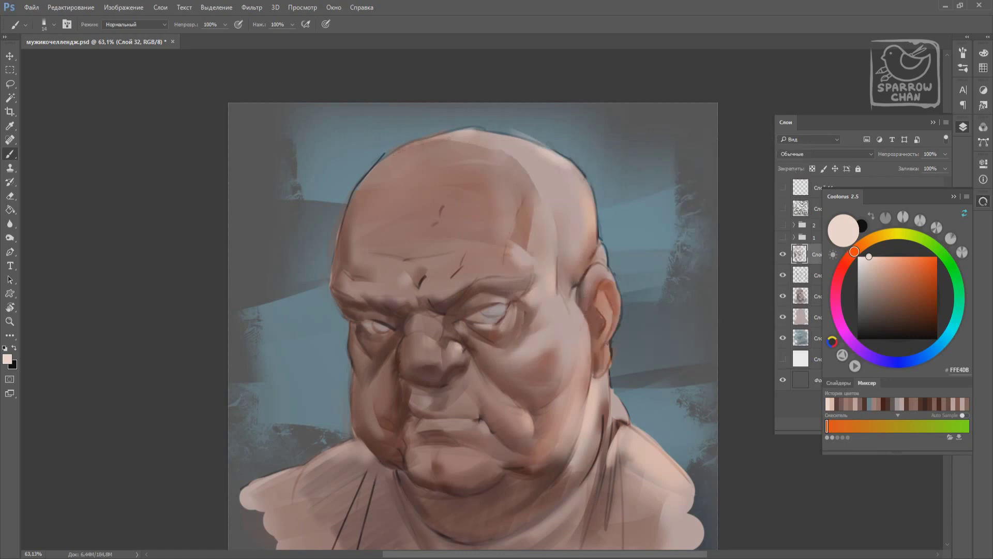
pyautogui.keyDown('alt'); pyautogui.click(449, 127); pyautogui.keyUp('alt')
# Set the brush to 37 px and go back to the light skin tone
pyautogui.rightClick(620, 260)
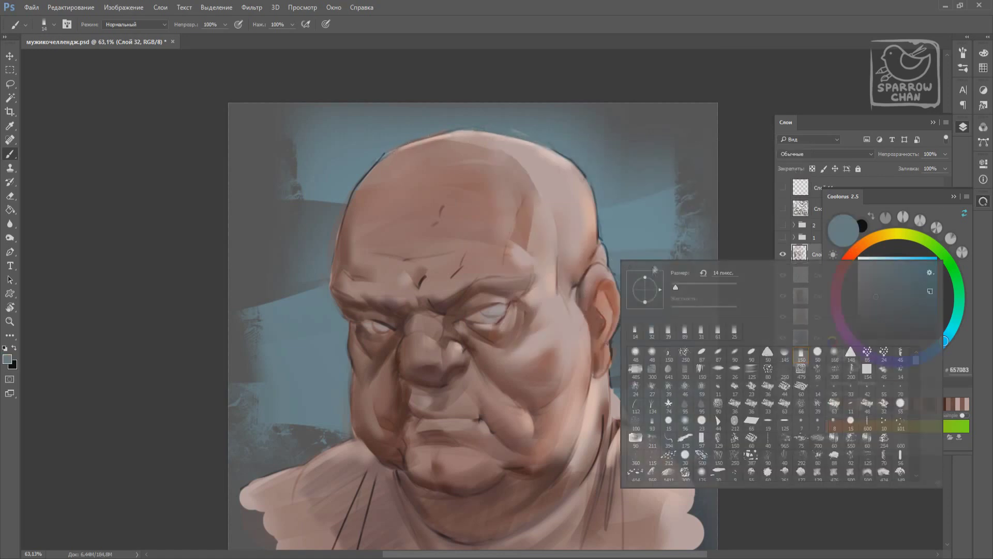
pyautogui.click(697, 281)
pyautogui.press('Escape')
pyautogui.click(833, 405)
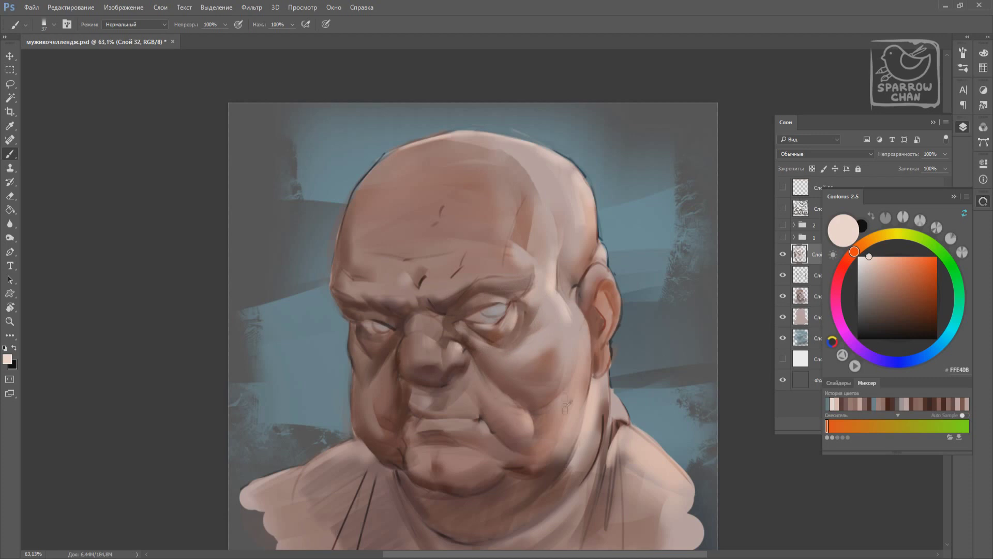
# Sample dark and warm browns from the face, then pick dark plum-brown with a 99 px brush
pyautogui.keyDown('alt'); pyautogui.click(508, 397); pyautogui.keyUp('alt')
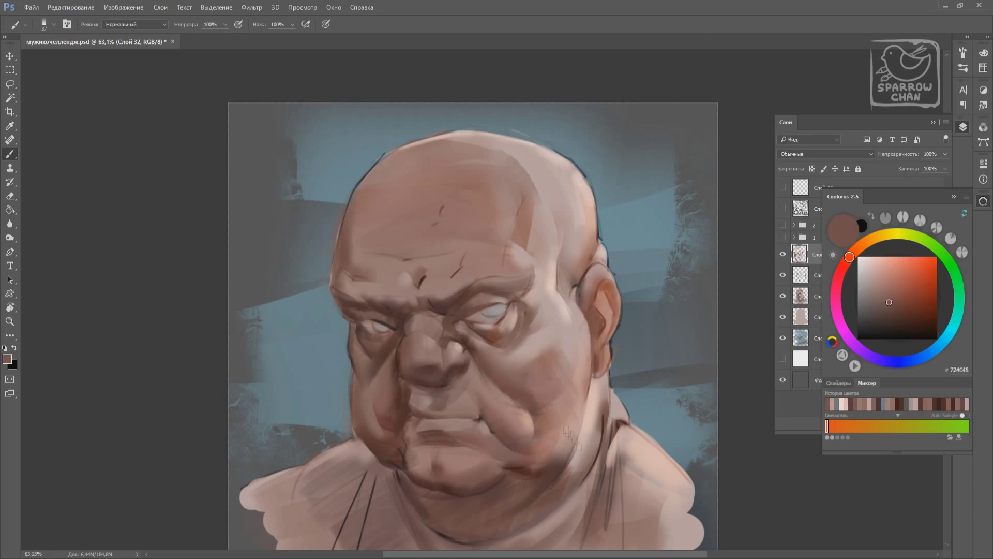
pyautogui.moveTo(572, 437); pyautogui.dragTo(580, 384)
pyautogui.keyDown('alt'); pyautogui.click(517, 430); pyautogui.keyUp('alt')
pyautogui.keyDown('alt'); pyautogui.click(557, 399); pyautogui.keyUp('alt')
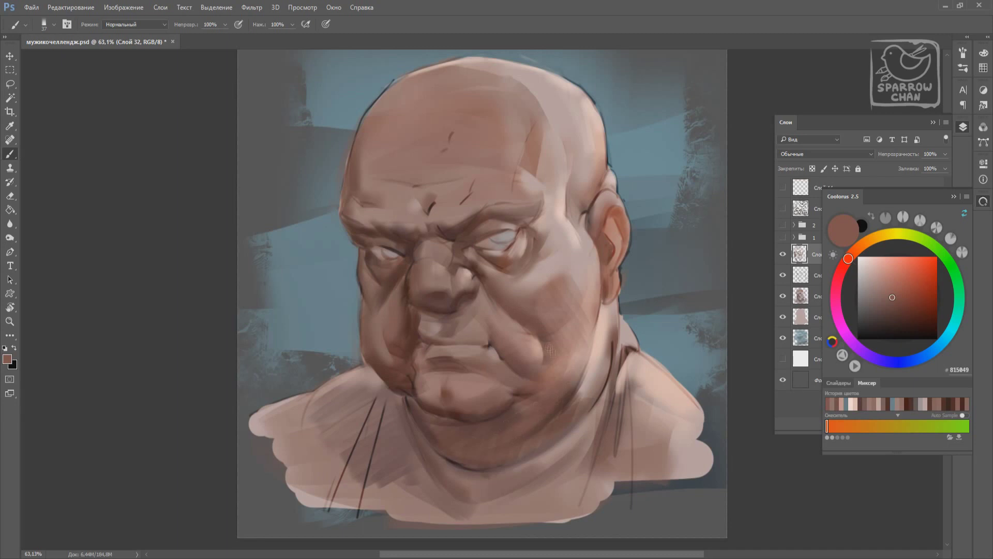
pyautogui.rightClick(550, 350)
pyautogui.doubleClick(594, 413)
pyautogui.keyDown('alt'); pyautogui.click(465, 413); pyautogui.keyUp('alt')
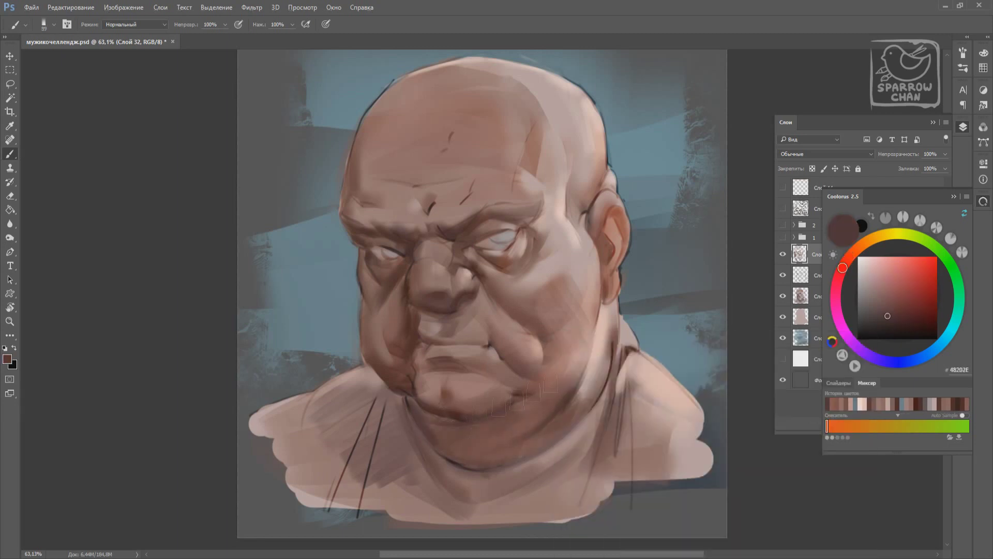
# Pick muted brown at 56 px, then warm salmon skin colour at 17 px
pyautogui.rightClick(519, 453)
pyautogui.doubleClick(564, 414)
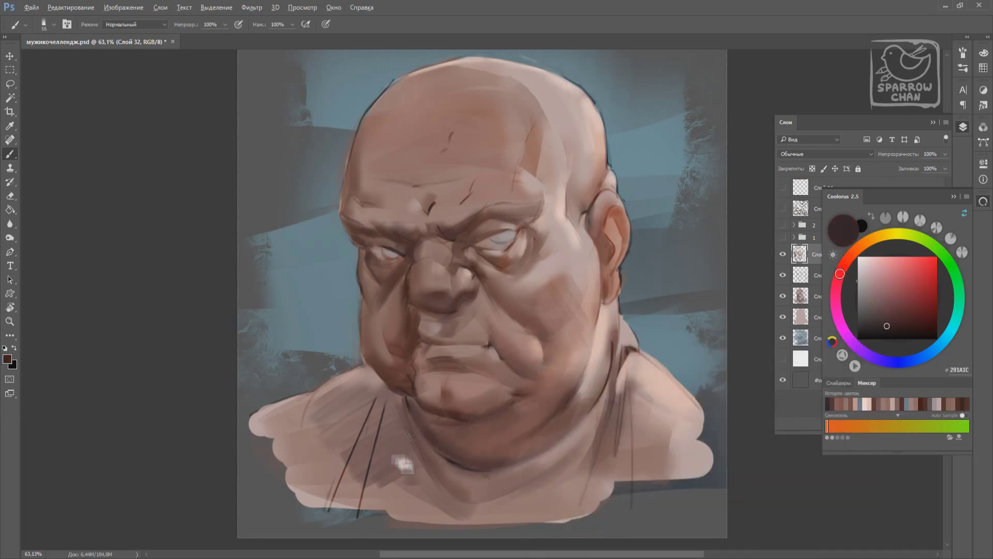
pyautogui.keyDown('alt'); pyautogui.click(459, 494); pyautogui.keyUp('alt')
pyautogui.keyDown('alt'); pyautogui.click(626, 370); pyautogui.keyUp('alt')
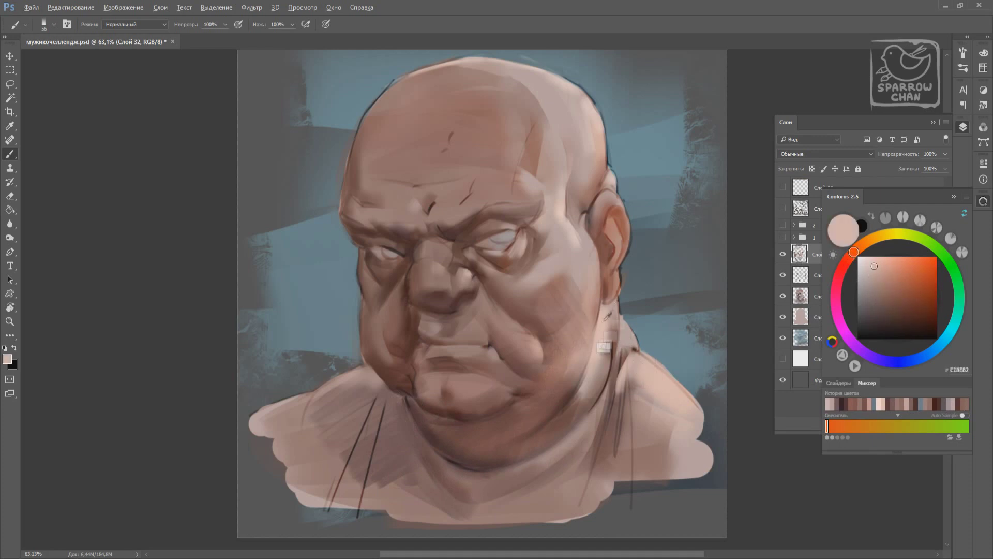
pyautogui.rightClick(691, 328)
pyautogui.press('Return')
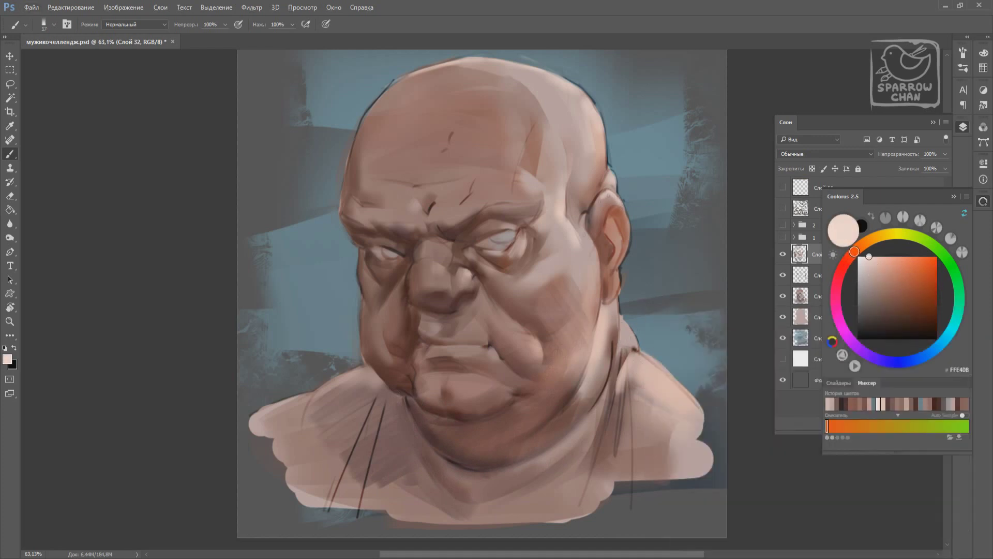
pyautogui.keyDown('alt'); pyautogui.click(613, 235); pyautogui.keyUp('alt')
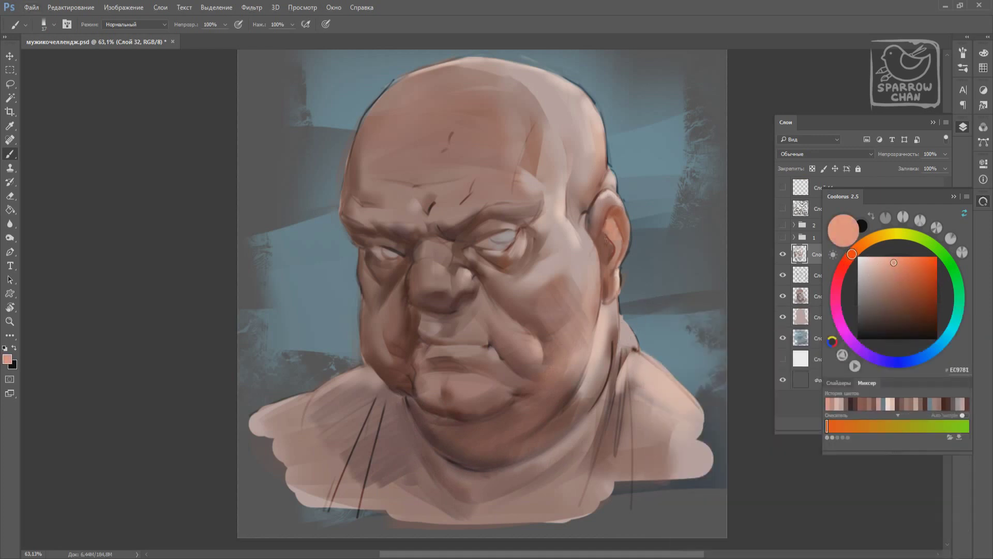
# Sample mid brown at 48 px, then a dark red-brown at 23 px
pyautogui.rightClick(600, 316)
pyautogui.press('Return')
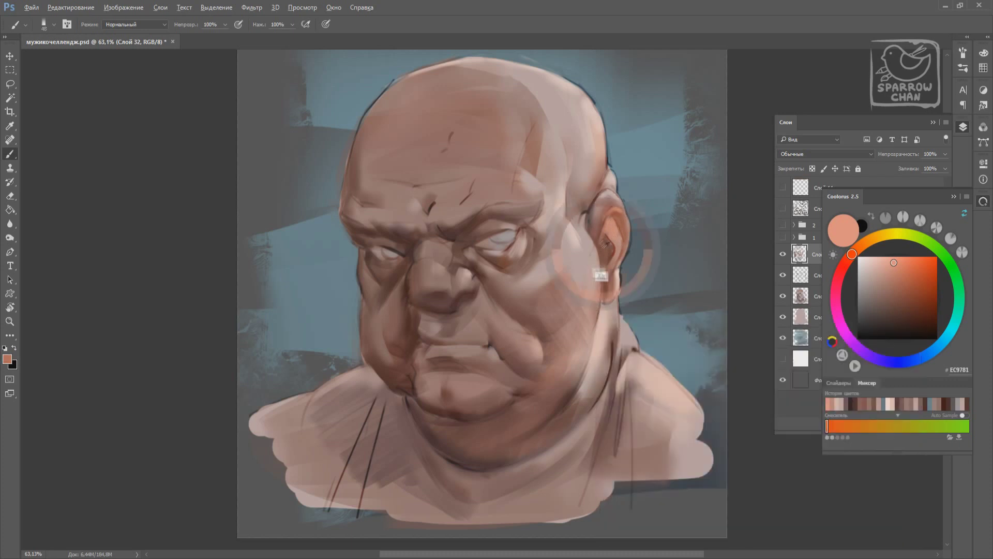
pyautogui.keyDown('alt'); pyautogui.click(603, 267); pyautogui.keyUp('alt')
pyautogui.rightClick(595, 226)
pyautogui.press('Return')
pyautogui.keyDown('alt'); pyautogui.click(547, 185); pyautogui.keyUp('alt')
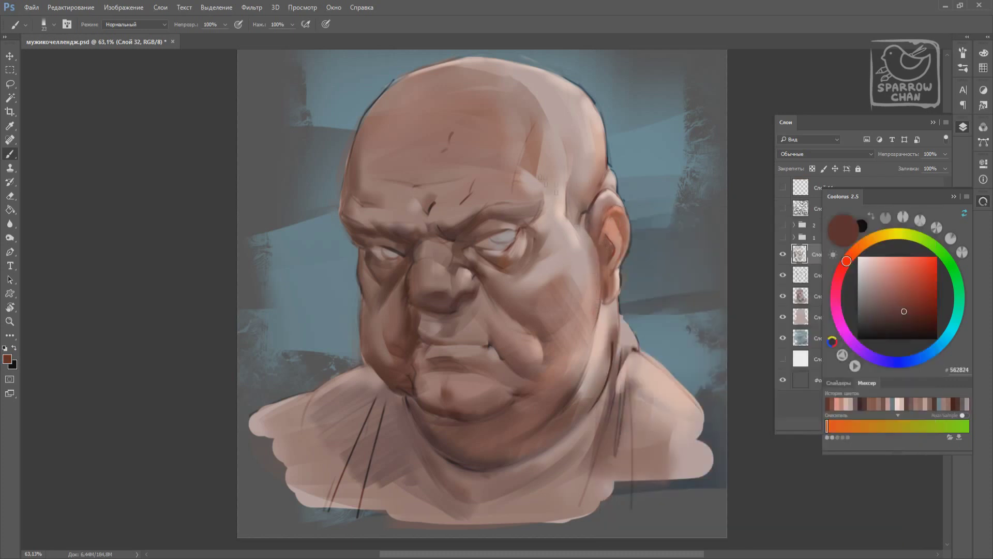
# Paint a short dark textured stroke on the right cheek at 45 px and save the file
pyautogui.rightClick(586, 235)
pyautogui.press('Return')
pyautogui.moveTo(561, 267); pyautogui.dragTo(582, 285)
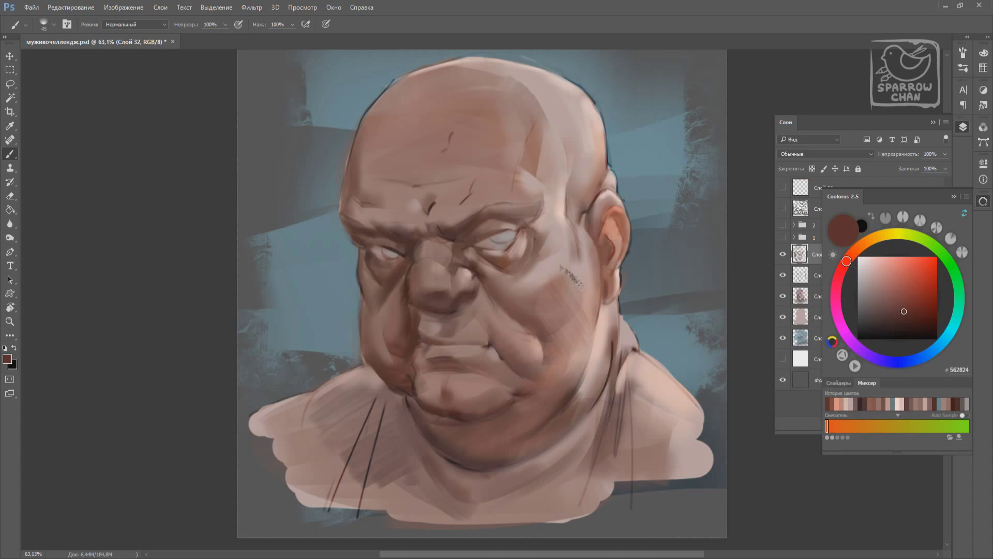
pyautogui.rightClick(597, 282)
pyautogui.press('Escape')
pyautogui.hotkey('ctrl', 's')
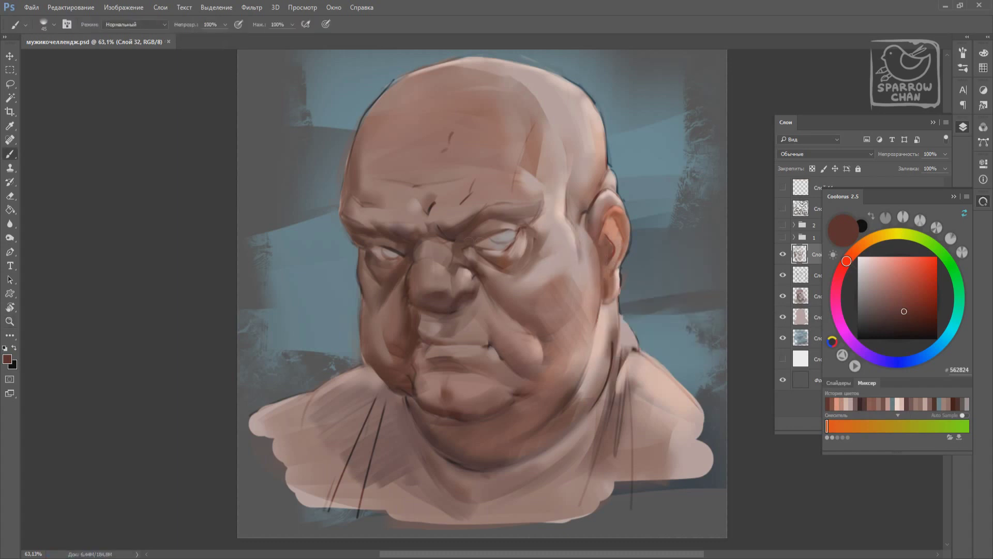
# Sample muted beige at 135 px, then a darker muted brown at about 44 px
pyautogui.keyDown('alt'); pyautogui.click(580, 270); pyautogui.keyUp('alt')
pyautogui.rightClick(579, 270)
pyautogui.press('Return')
pyautogui.keyDown('alt'); pyautogui.click(543, 289); pyautogui.keyUp('alt')
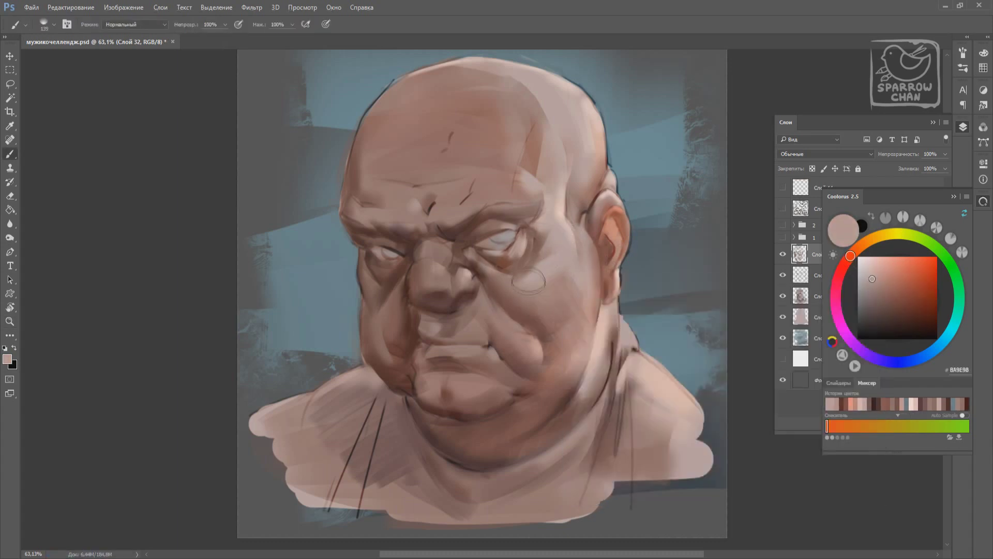
pyautogui.keyDown('alt'); pyautogui.click(564, 254); pyautogui.keyUp('alt')
pyautogui.rightClick(564, 339)
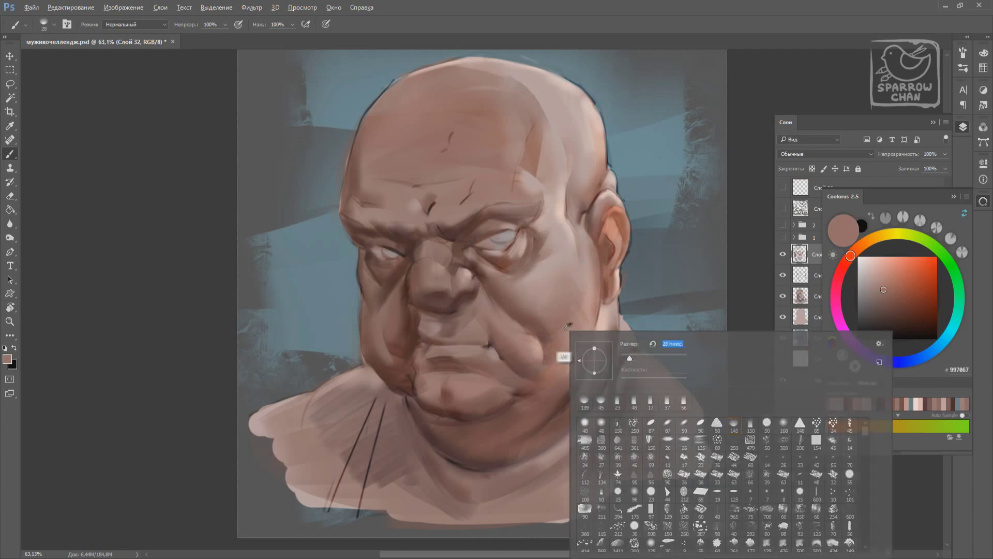
pyautogui.press('Return')
# Sample light tan and dusty brown from the cheek, then greyish brown at 39 px
pyautogui.rightClick(592, 335)
pyautogui.press('Return')
pyautogui.keyDown('alt'); pyautogui.click(562, 339); pyautogui.keyUp('alt')
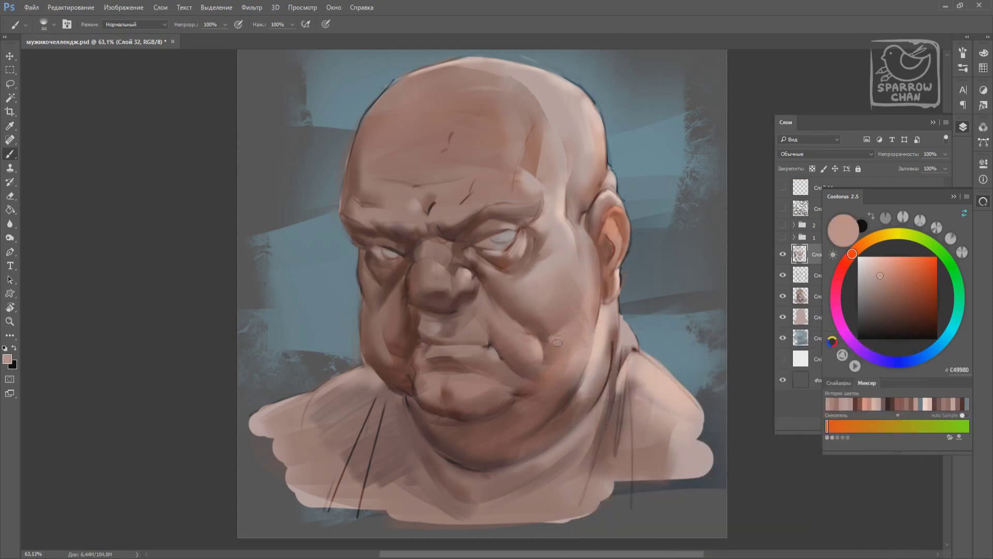
pyautogui.keyDown('alt'); pyautogui.click(556, 352); pyautogui.keyUp('alt')
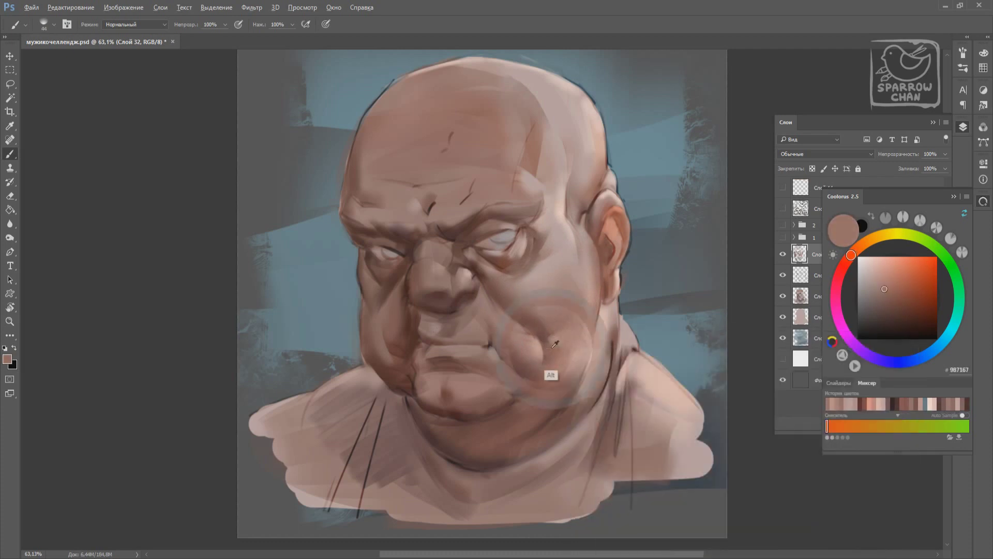
pyautogui.rightClick(514, 331)
pyautogui.press('Return')
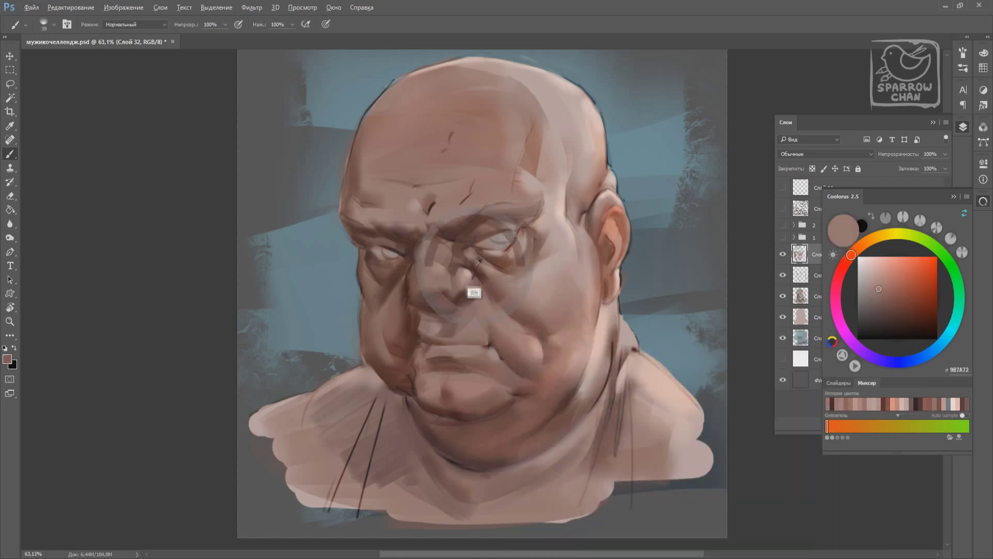
pyautogui.keyDown('alt'); pyautogui.click(515, 334); pyautogui.keyUp('alt')
# Switch to a 29 px brush with a very dark plum brown, then slightly smaller
pyautogui.rightClick(509, 320)
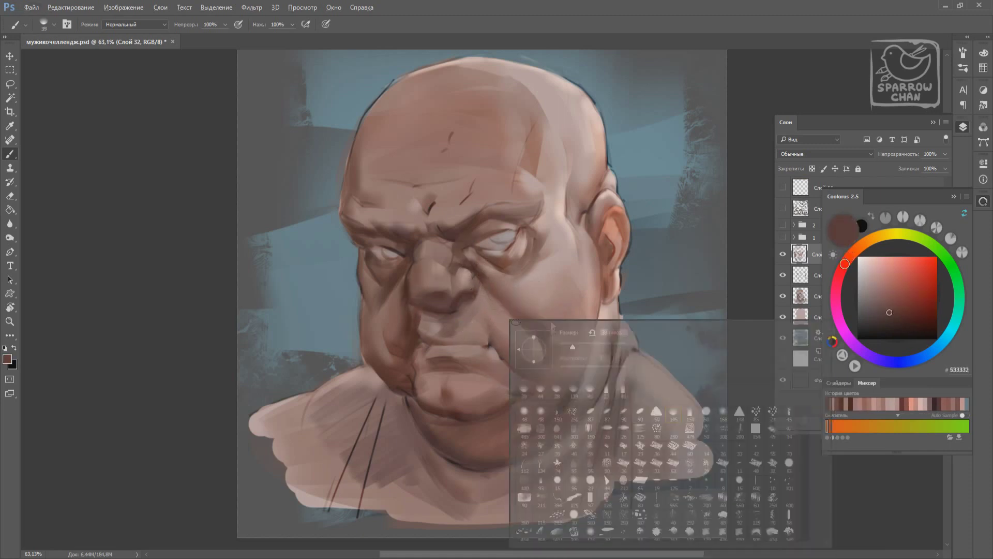
pyautogui.press('Return')
pyautogui.keyDown('alt'); pyautogui.click(475, 305); pyautogui.keyUp('alt')
pyautogui.keyDown('alt'); pyautogui.click(484, 355); pyautogui.keyUp('alt')
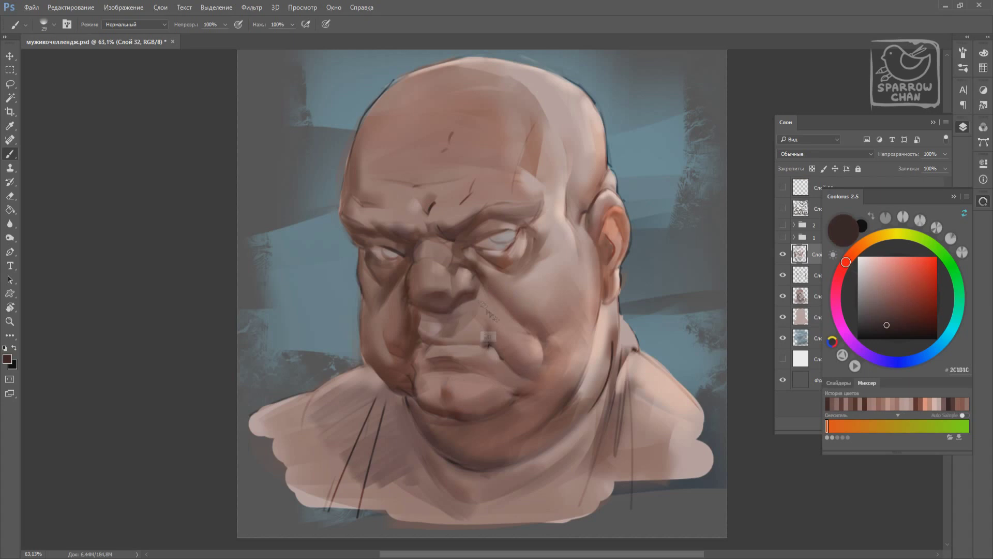
pyautogui.keyDown('alt'); pyautogui.click(489, 339); pyautogui.keyUp('alt')
pyautogui.press('[')
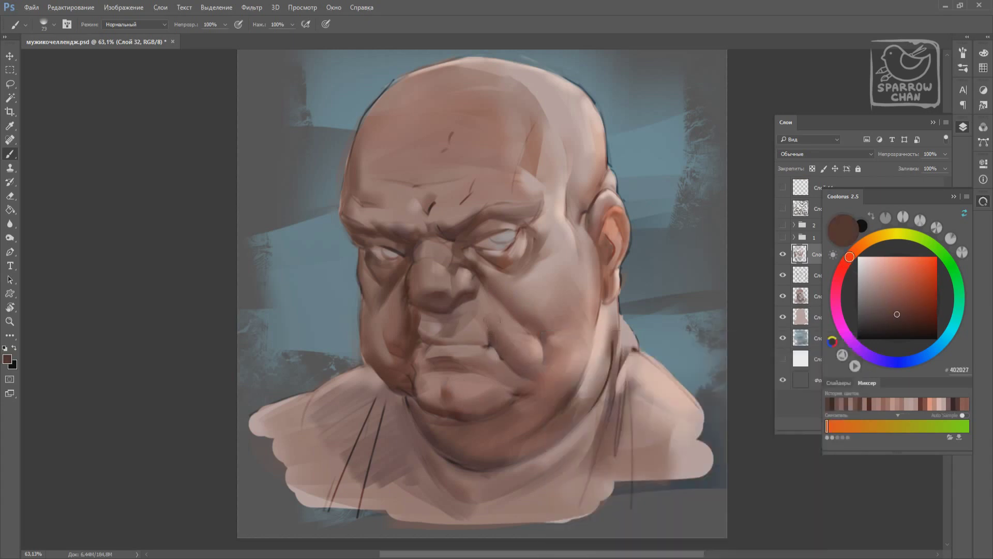
# Sample mid and dark browns at 42 px, then enlarge the brush to 92 px
pyautogui.rightClick(520, 317)
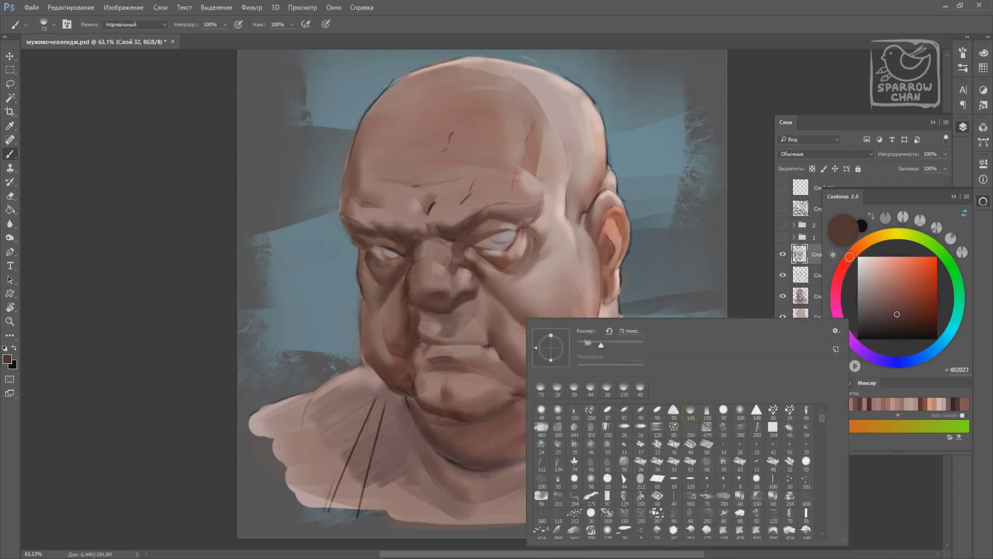
pyautogui.press('Return')
pyautogui.keyDown('alt'); pyautogui.click(481, 314); pyautogui.keyUp('alt')
pyautogui.keyDown('alt'); pyautogui.click(486, 297); pyautogui.keyUp('alt')
pyautogui.rightClick(548, 299)
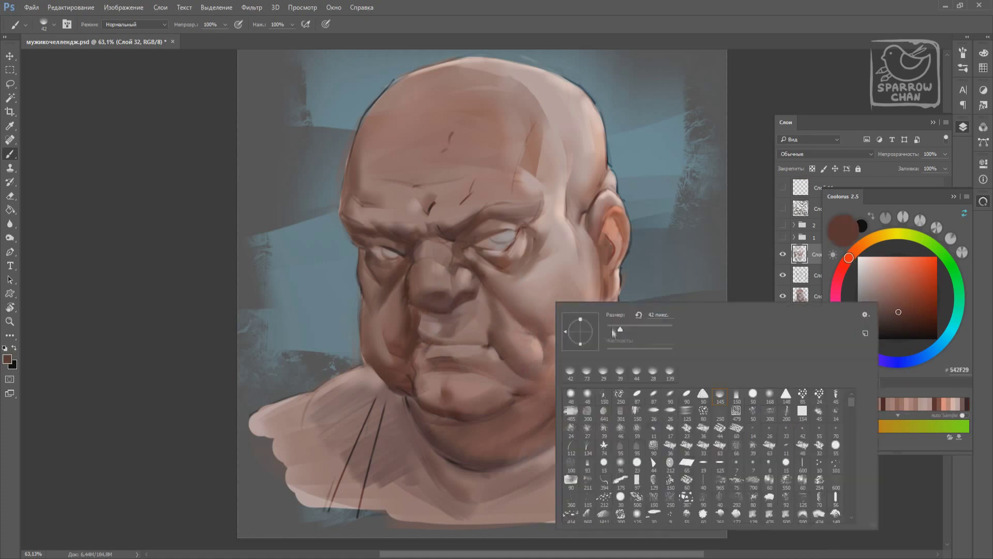
pyautogui.press('Return')
# Sample warm mid browns and a reddish brown, then set a 25 px brush
pyautogui.keyDown('alt'); pyautogui.click(517, 316); pyautogui.keyUp('alt')
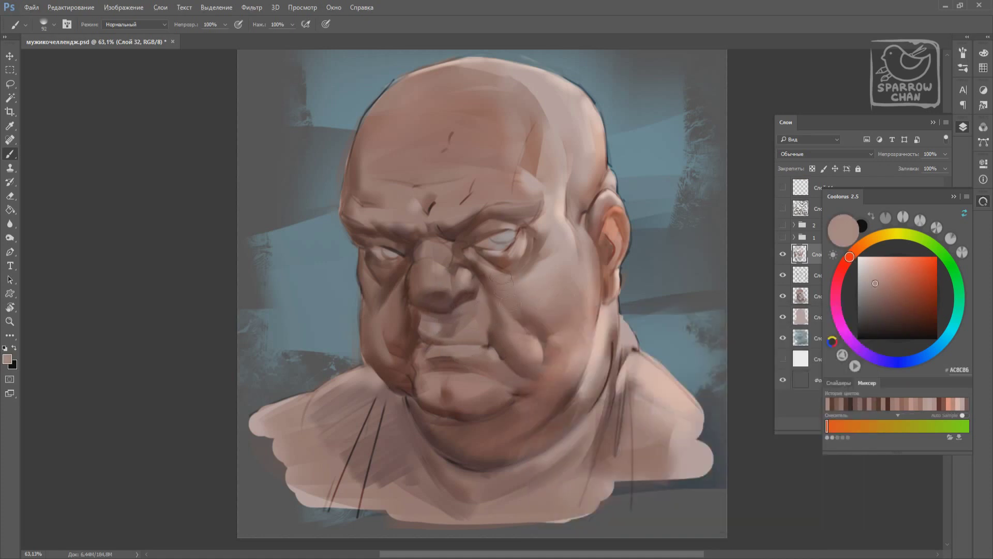
pyautogui.keyDown('alt'); pyautogui.click(538, 344); pyautogui.keyUp('alt')
pyautogui.keyDown('alt'); pyautogui.click(512, 308); pyautogui.keyUp('alt')
pyautogui.rightClick(540, 285)
pyautogui.press('Return')
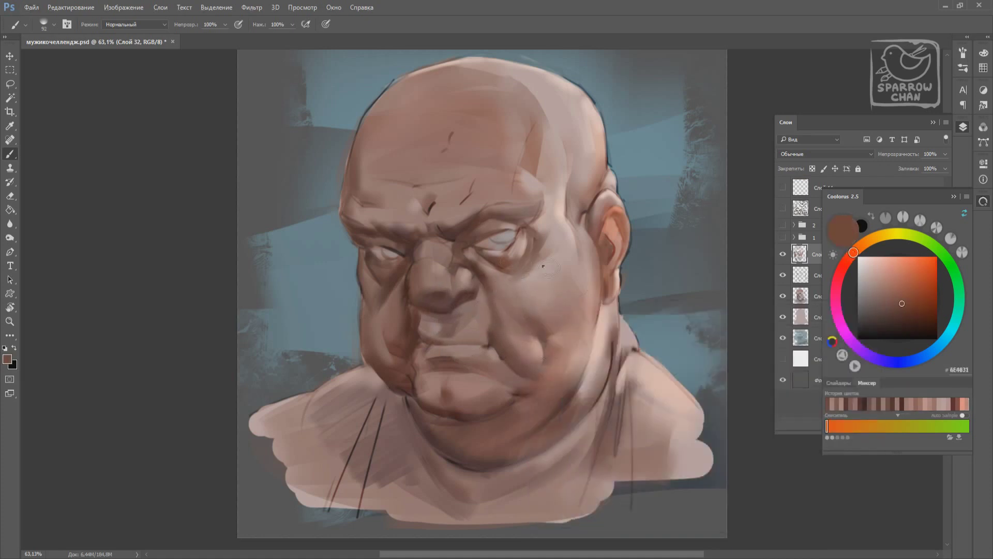
pyautogui.rightClick(543, 265)
pyautogui.press('Return')
# Pick darker red-browns, then blend mid skin tone up the left cheek and sample a lighter tone
pyautogui.keyDown('alt'); pyautogui.click(490, 259); pyautogui.keyUp('alt')
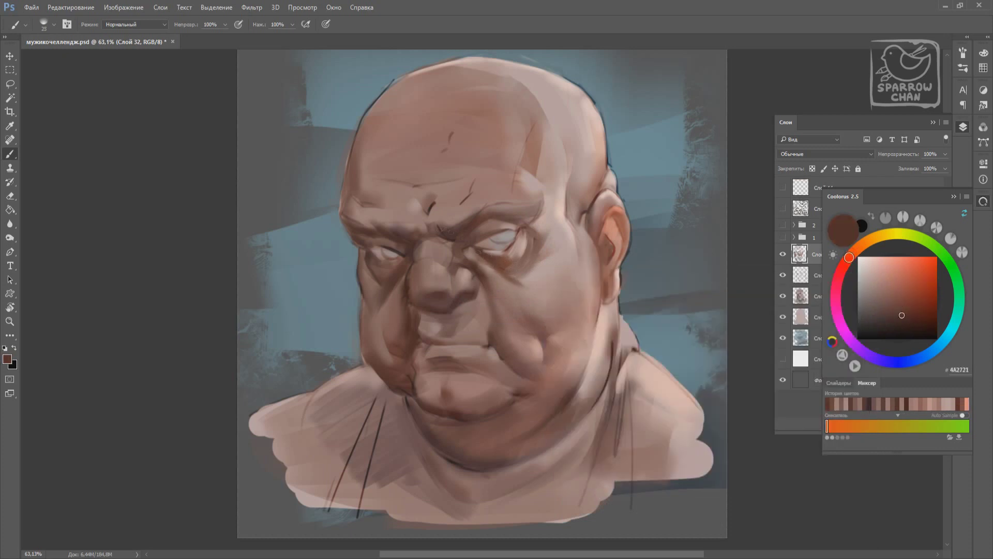
pyautogui.keyDown('alt'); pyautogui.click(465, 242); pyautogui.keyUp('alt')
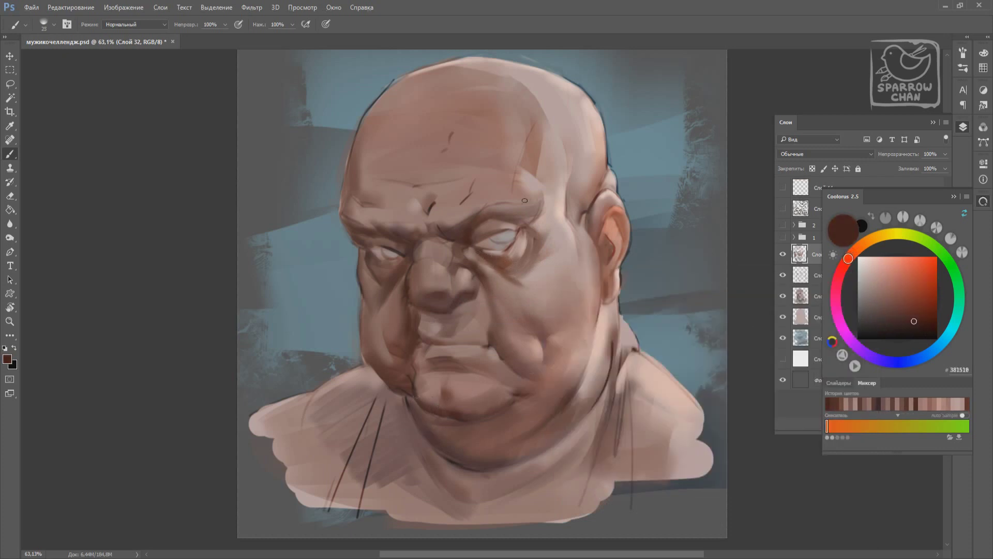
pyautogui.keyDown('alt'); pyautogui.click(489, 228); pyautogui.keyUp('alt')
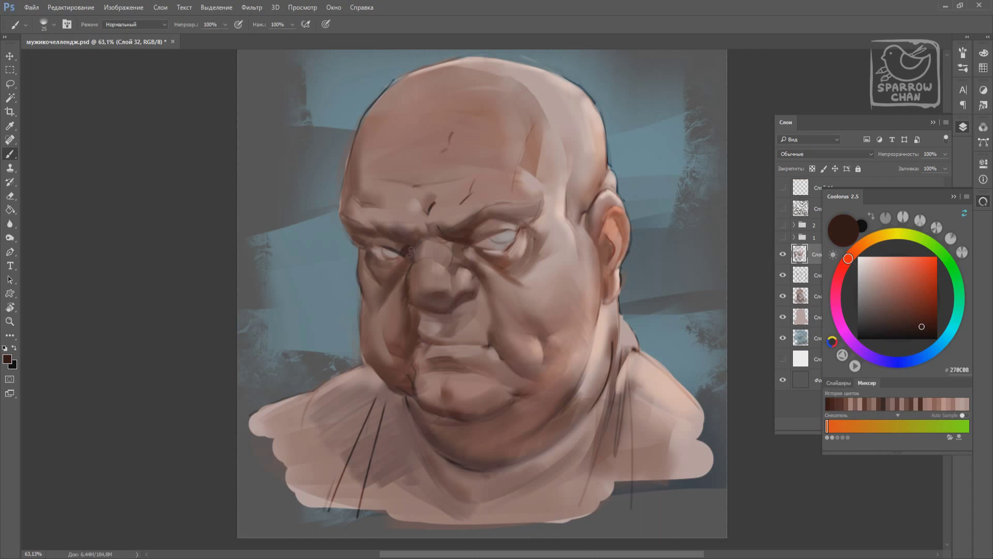
pyautogui.keyDown('alt'); pyautogui.click(402, 287); pyautogui.keyUp('alt')
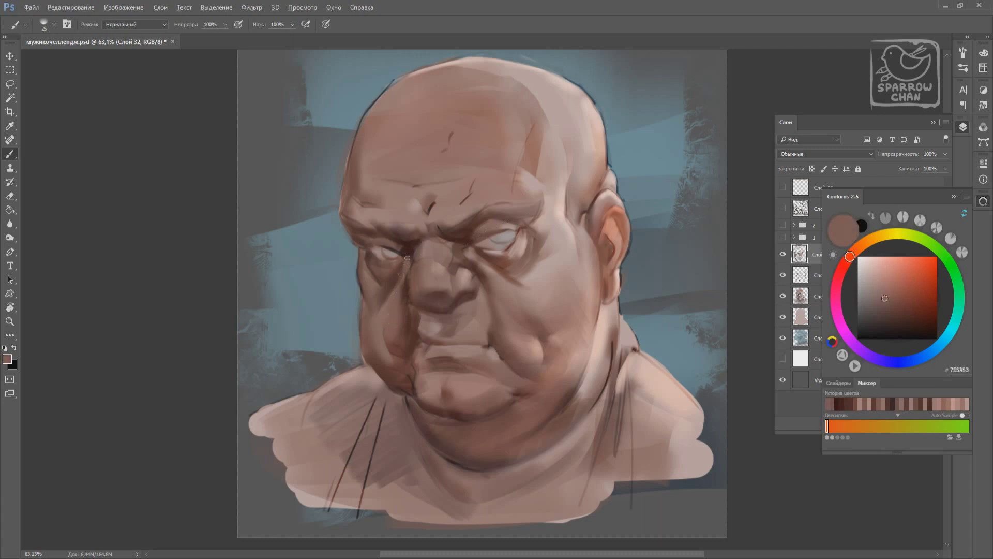
pyautogui.moveTo(408, 342); pyautogui.dragTo(376, 292)
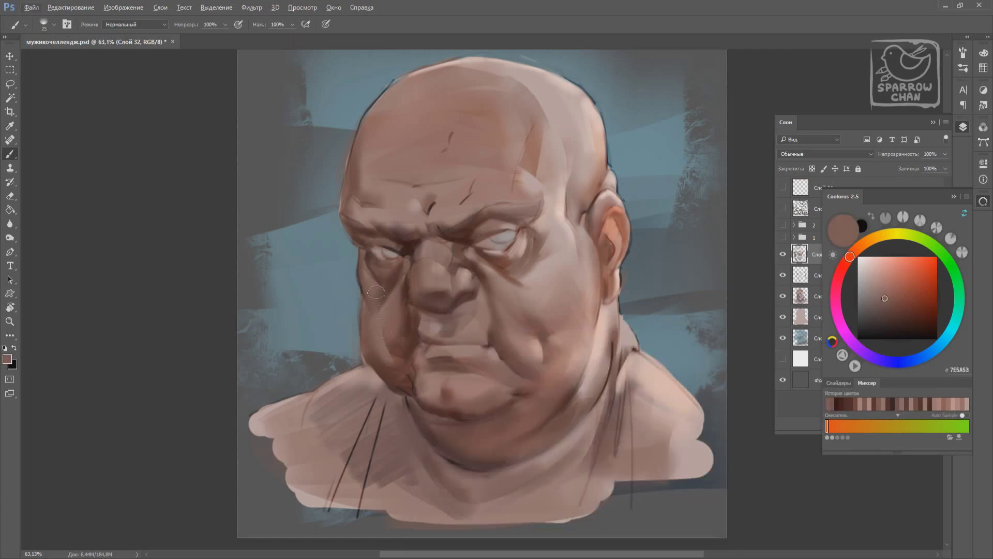
pyautogui.keyDown('alt'); pyautogui.click(536, 276); pyautogui.keyUp('alt')
# Save the portrait, brush soft forehead strokes and set a 100 px brush
pyautogui.hotkey('ctrl', 's')
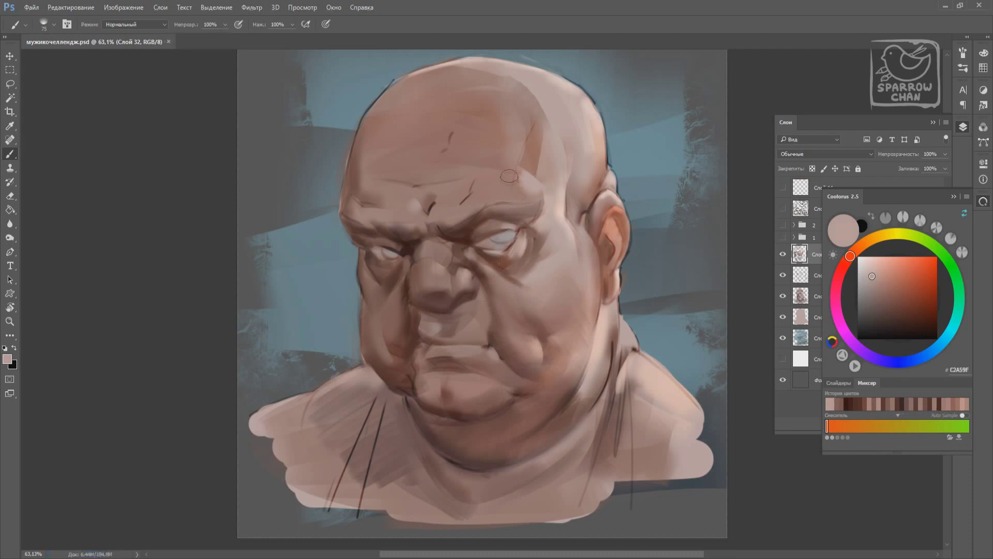
pyautogui.moveTo(509, 176); pyautogui.dragTo(517, 162)
pyautogui.keyDown('alt'); pyautogui.click(542, 171); pyautogui.keyUp('alt')
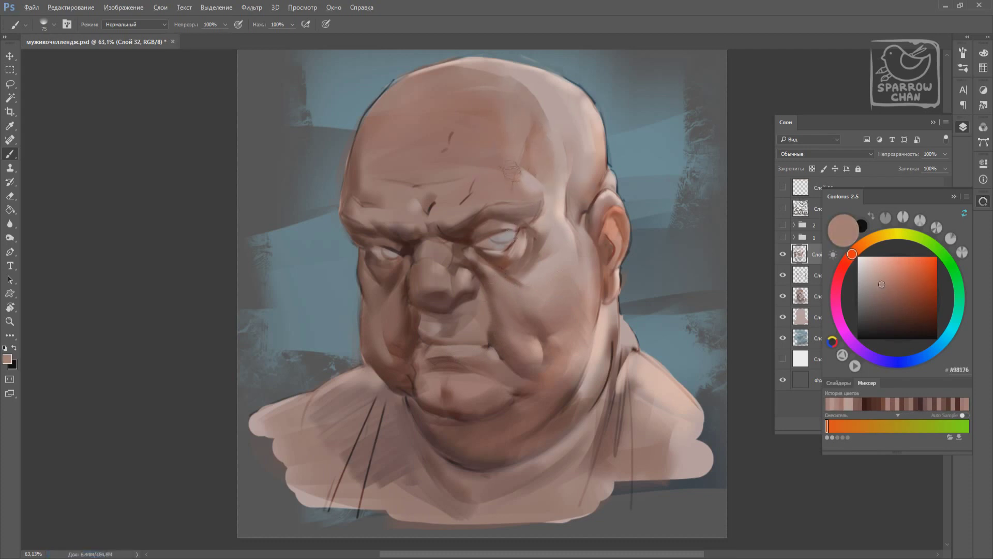
pyautogui.keyDown('alt'); pyautogui.click(442, 187); pyautogui.keyUp('alt')
pyautogui.rightClick(476, 116)
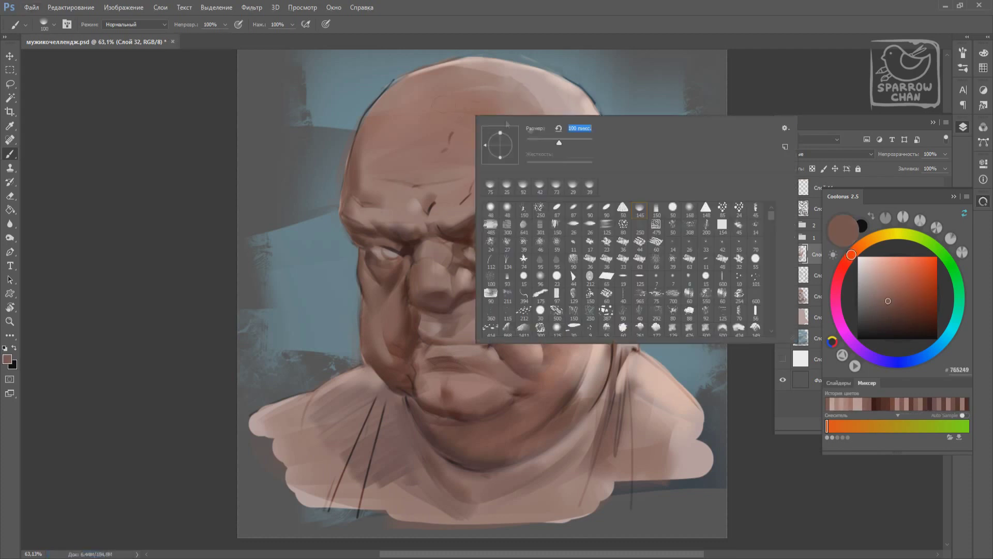
pyautogui.press('Return')
# Sample deep shadow browns from the face with the brush resized to 56 px
pyautogui.keyDown('alt'); pyautogui.click(408, 300); pyautogui.keyUp('alt')
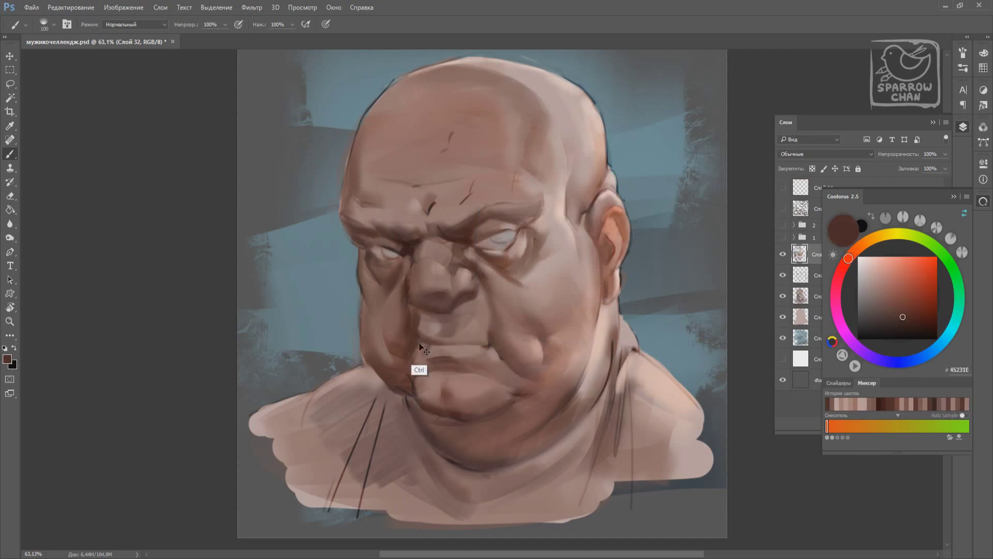
pyautogui.rightClick(378, 353)
pyautogui.press('Return')
pyautogui.keyDown('alt'); pyautogui.click(384, 334); pyautogui.keyUp('alt')
pyautogui.rightClick(432, 331)
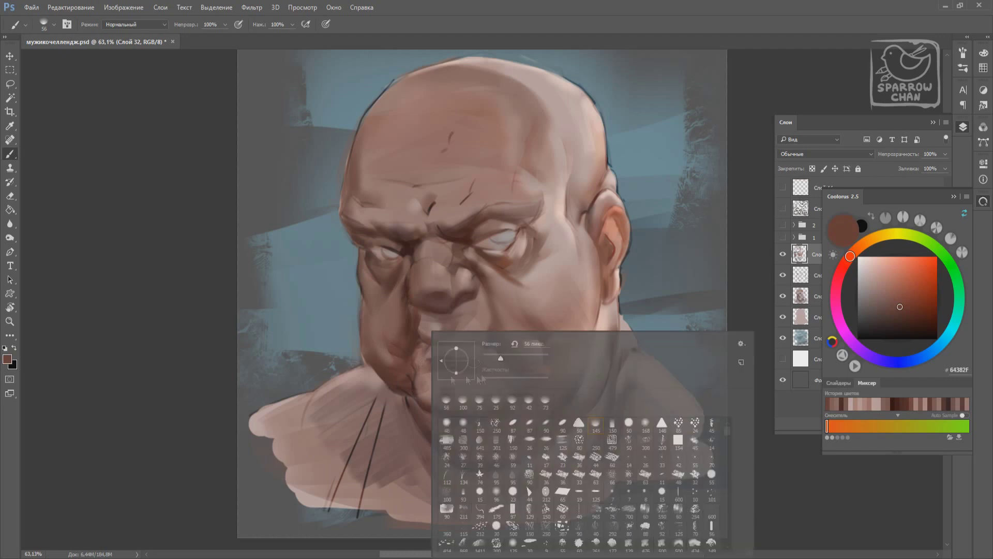
pyautogui.press('Return')
pyautogui.keyDown('alt'); pyautogui.click(420, 389); pyautogui.keyUp('alt')
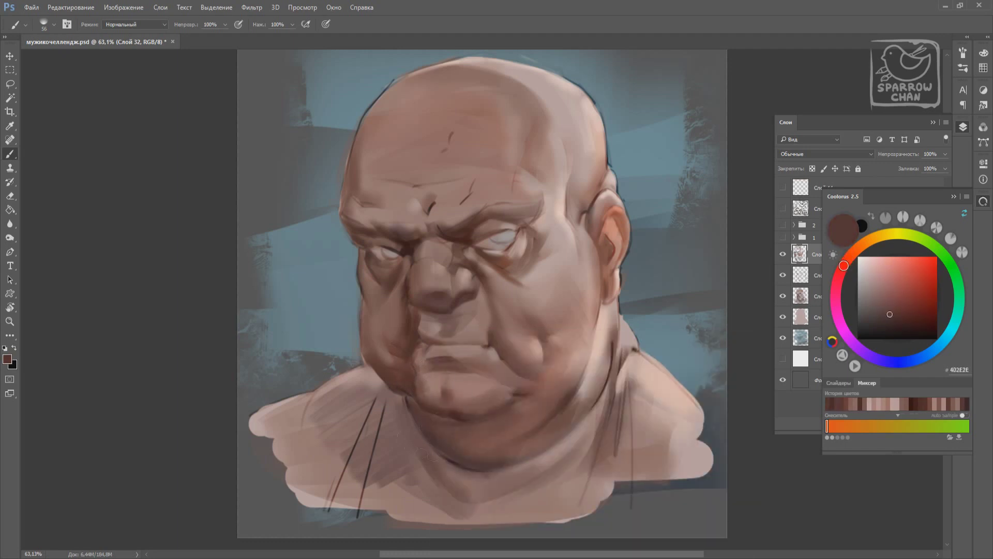
# Sample lighter skin and pale highlight tones from the lower face
pyautogui.keyDown('alt'); pyautogui.click(475, 455); pyautogui.keyUp('alt')
pyautogui.keyDown('alt'); pyautogui.click(517, 413); pyautogui.keyUp('alt')
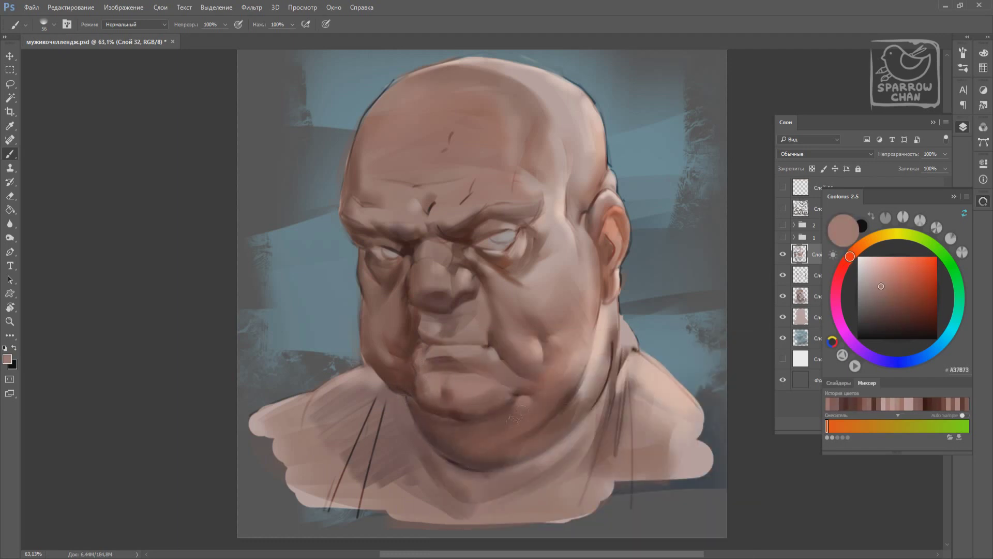
pyautogui.keyDown('alt'); pyautogui.click(587, 373); pyautogui.keyUp('alt')
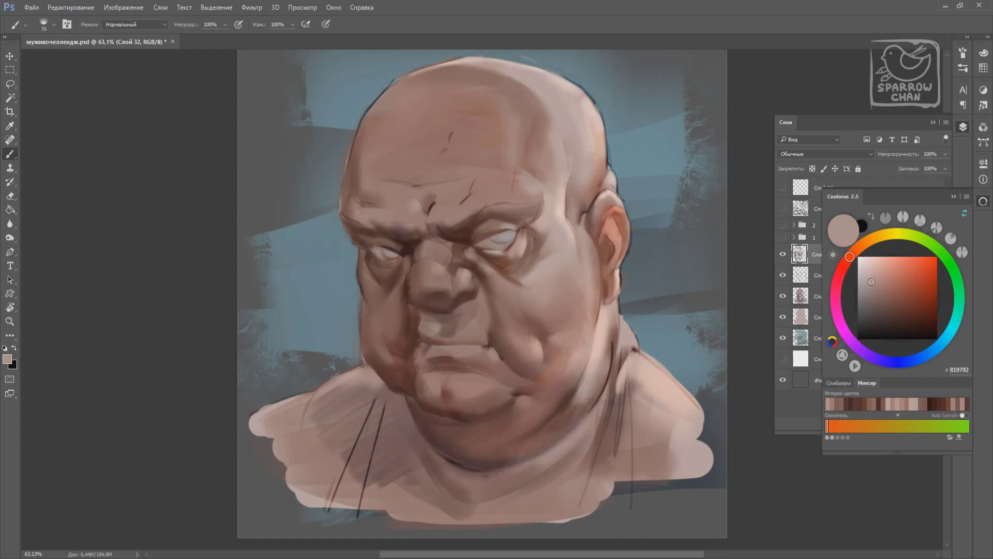
pyautogui.rightClick(534, 277)
pyautogui.rightClick(564, 267)
pyautogui.press('Escape')
pyautogui.rightClick(517, 267)
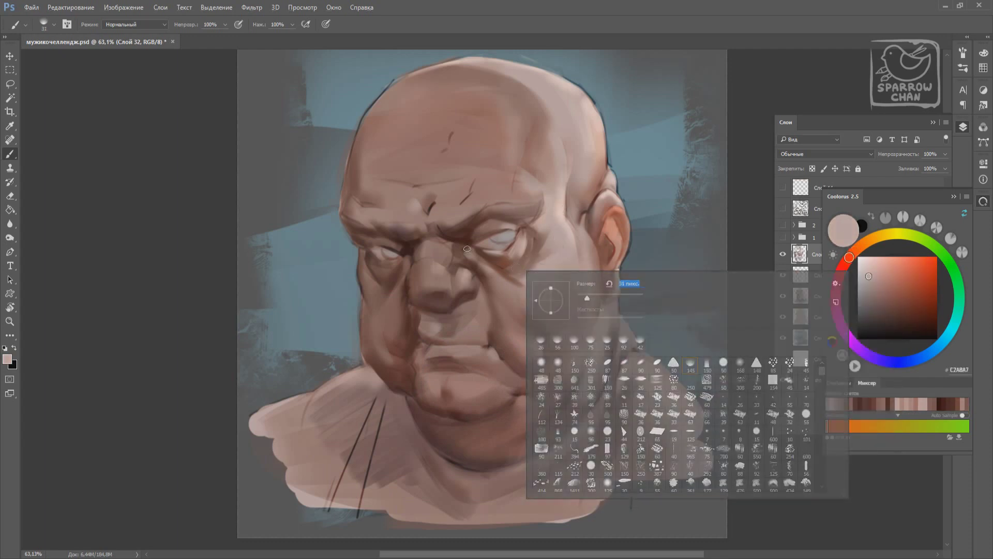
pyautogui.press('Escape')
# Pick mid and very dark browns and raise the brush to 77 px
pyautogui.keyDown('alt'); pyautogui.click(437, 270); pyautogui.keyUp('alt')
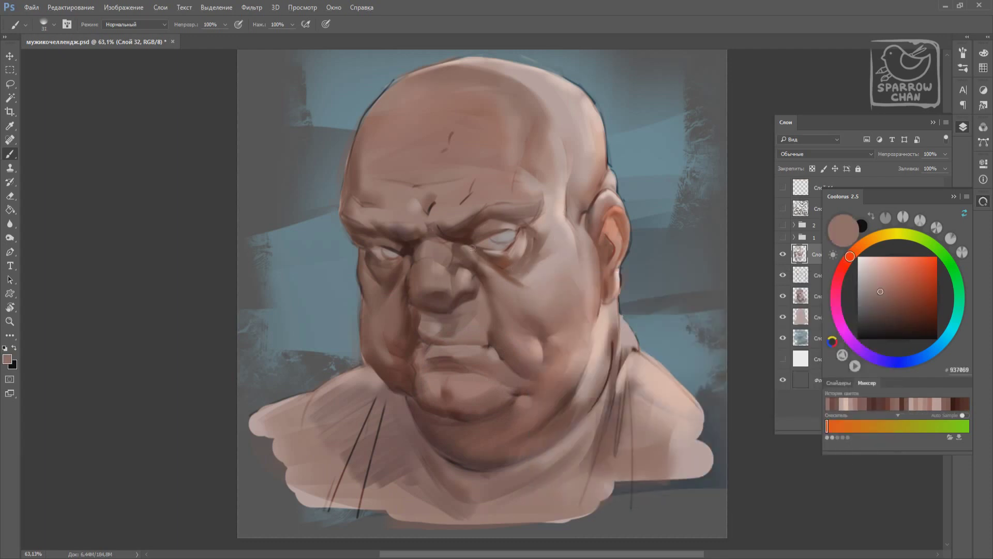
pyautogui.rightClick(523, 266)
pyautogui.press('Escape')
pyautogui.keyDown('alt'); pyautogui.click(410, 284); pyautogui.keyUp('alt')
pyautogui.rightClick(434, 304)
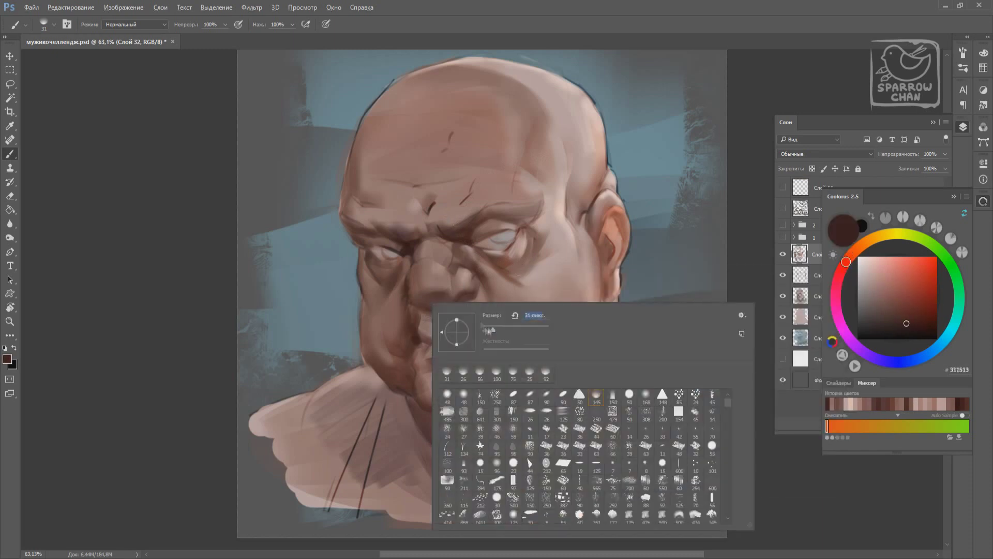
pyautogui.press('Escape')
pyautogui.rightClick(439, 333)
pyautogui.moveTo(496, 357); pyautogui.dragTo(515, 357)
pyautogui.press('Escape')
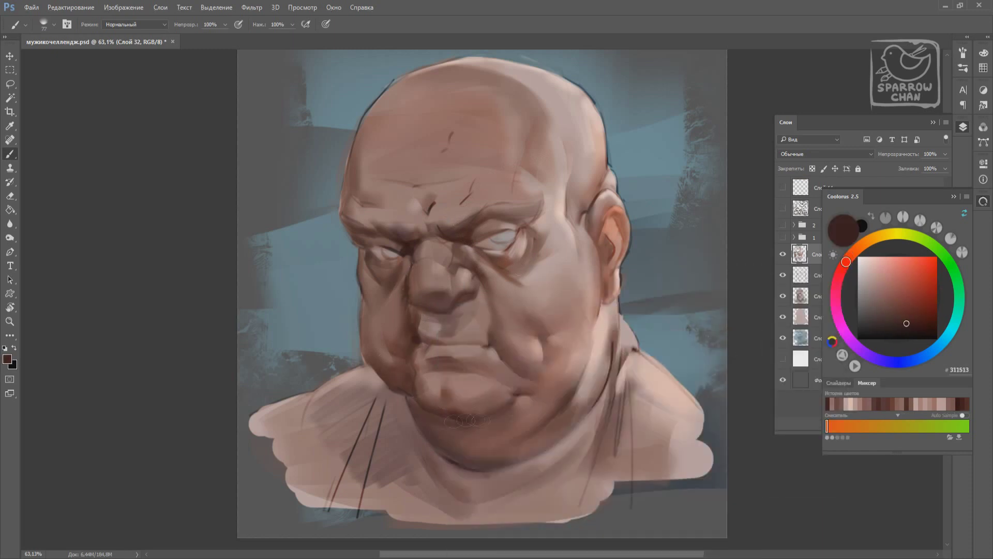
# Smooth the neck and chest shading with a much larger dark brown brush
pyautogui.keyDown('alt'); pyautogui.click(362, 409); pyautogui.keyUp('alt')
pyautogui.rightClick(410, 332)
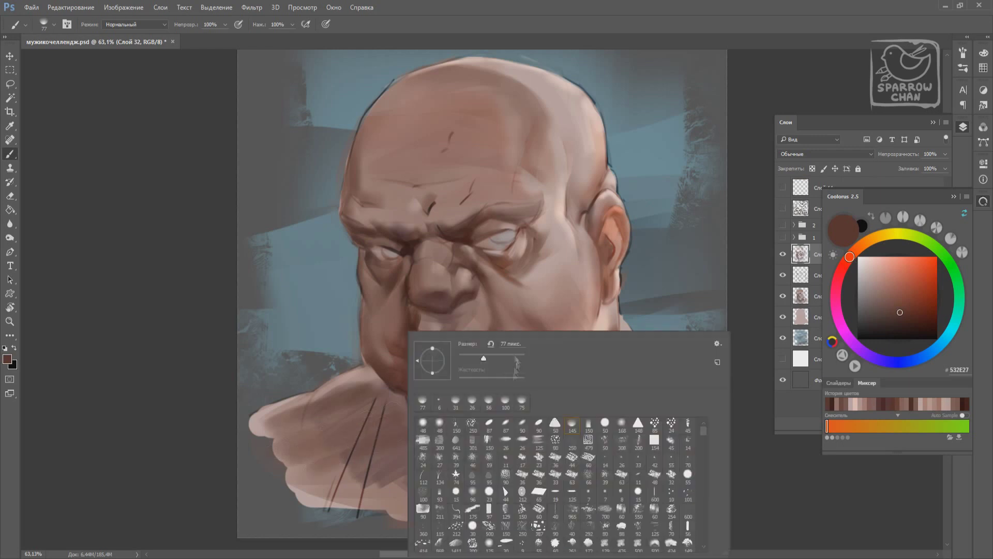
pyautogui.moveTo(468, 356); pyautogui.dragTo(517, 357)
pyautogui.press('Escape')
pyautogui.moveTo(373, 357); pyautogui.dragTo(465, 501)
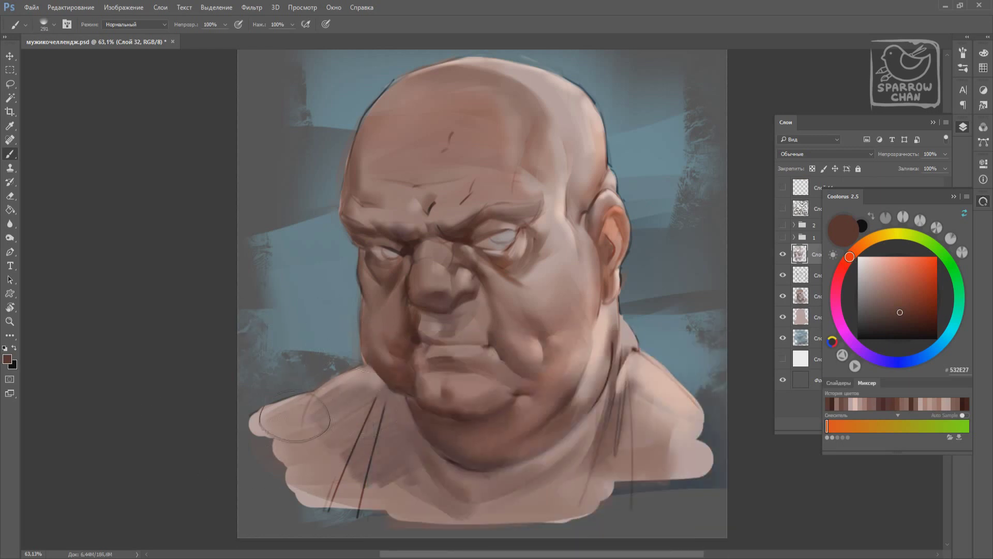
# Pick a light pink skin tone, sizing the brush from 275 px down to 58 px
pyautogui.keyDown('alt'); pyautogui.click(569, 455); pyautogui.keyUp('alt')
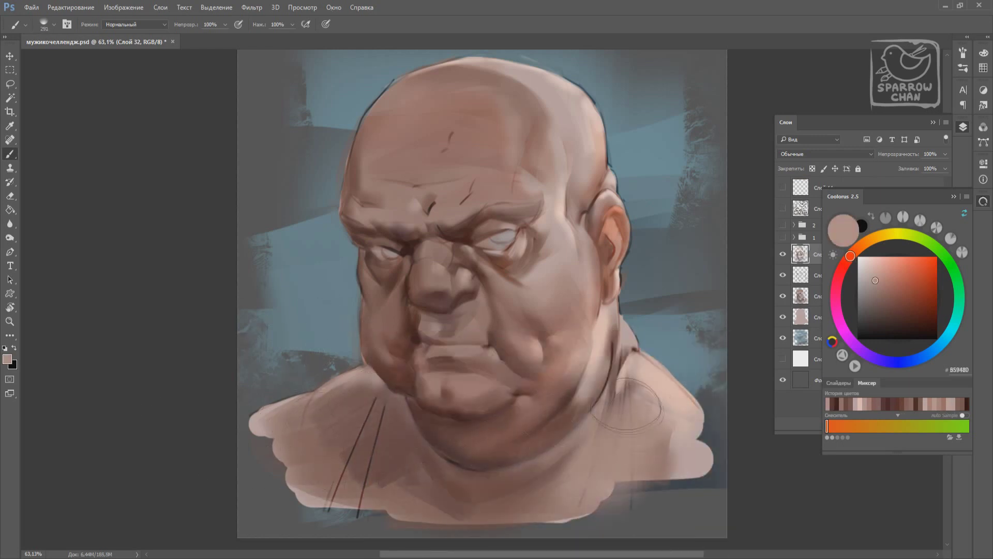
pyautogui.rightClick(656, 414)
pyautogui.press('Escape')
pyautogui.rightClick(642, 383)
pyautogui.press('Escape')
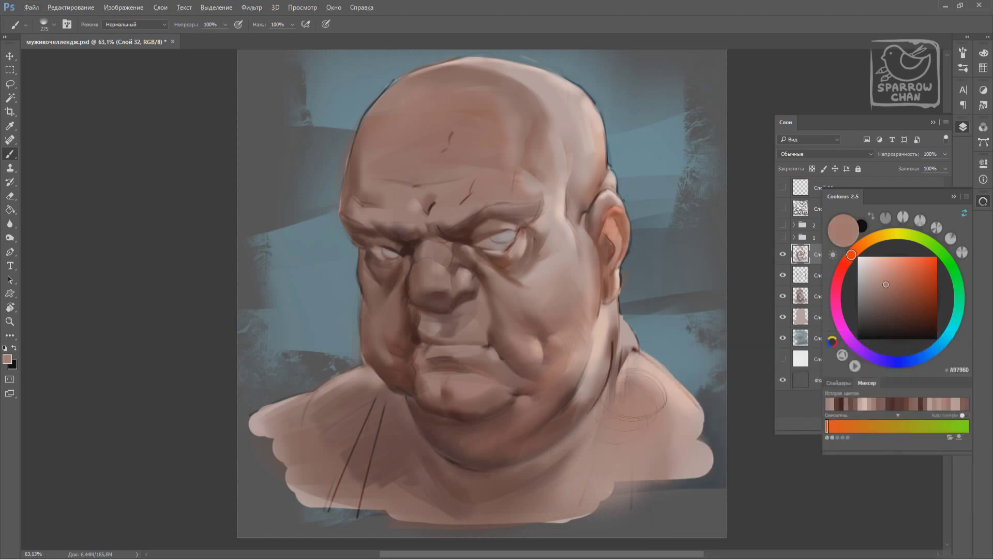
pyautogui.rightClick(632, 331)
pyautogui.press('Escape')
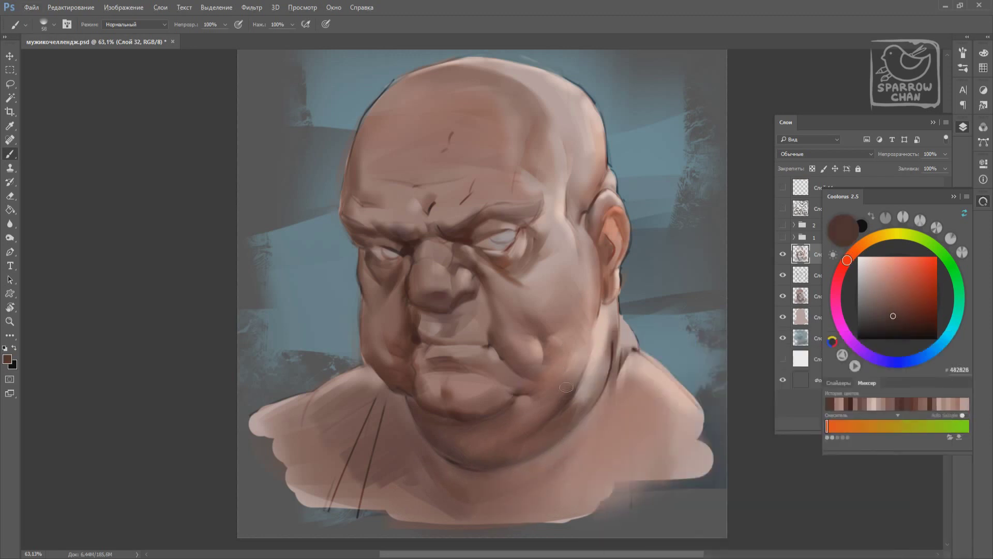
# Sample dark, warmer and lighter browns around the chin with a 66 px brush
pyautogui.keyDown('alt'); pyautogui.click(515, 426); pyautogui.keyUp('alt')
pyautogui.keyDown('alt'); pyautogui.click(559, 424); pyautogui.keyUp('alt')
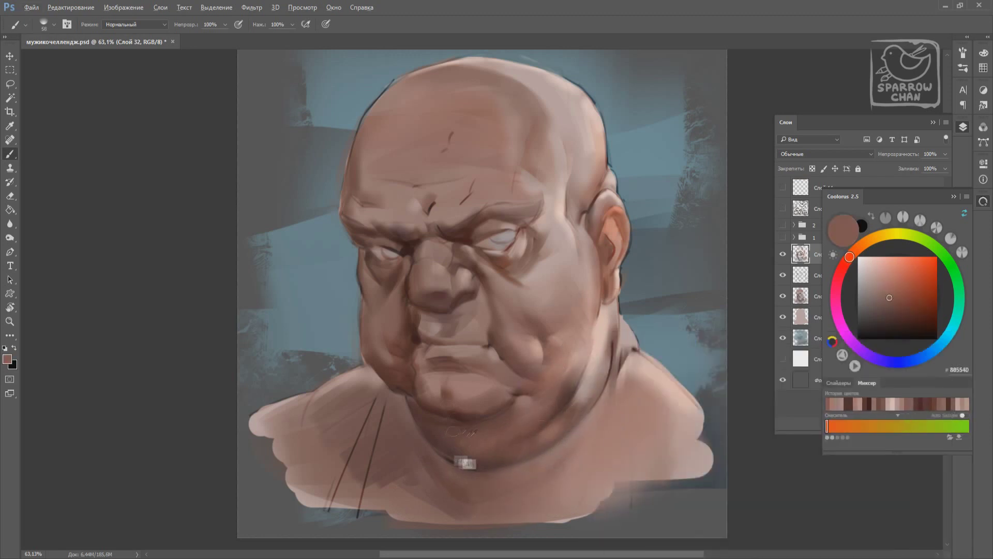
pyautogui.keyDown('alt'); pyautogui.click(481, 459); pyautogui.keyUp('alt')
pyautogui.keyDown('alt'); pyautogui.click(406, 409); pyautogui.keyUp('alt')
pyautogui.rightClick(486, 331)
pyautogui.moveTo(544, 358); pyautogui.dragTo(556, 358)
pyautogui.press('Escape')
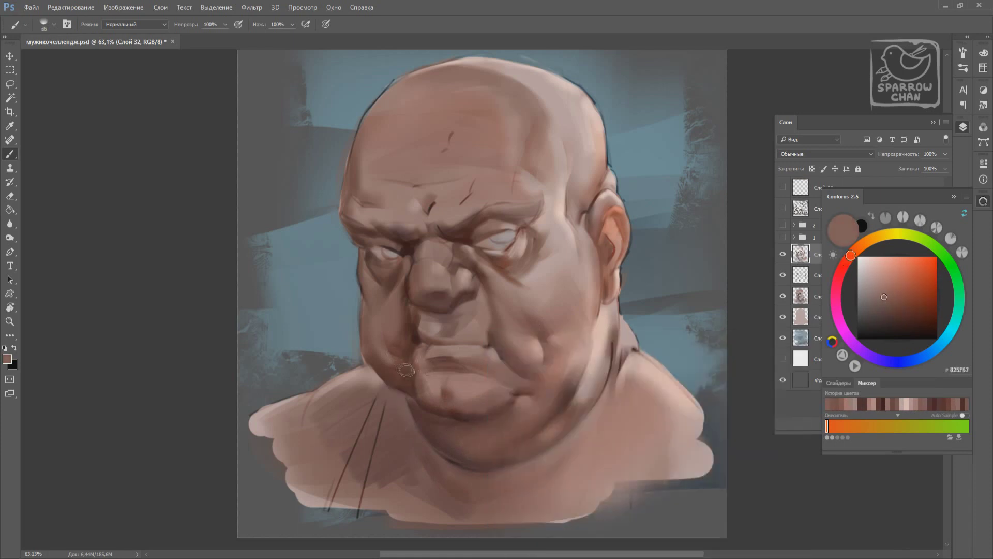
# Pick mid brown, light and pinkish grey skin tones with a 55 px brush
pyautogui.keyDown('alt'); pyautogui.click(556, 333); pyautogui.keyUp('alt')
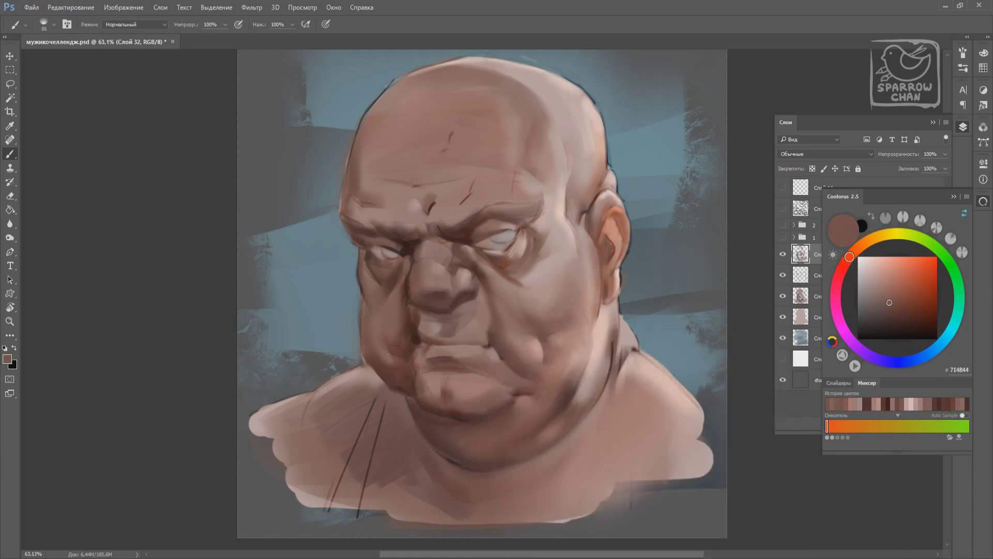
pyautogui.keyDown('alt'); pyautogui.click(587, 326); pyautogui.keyUp('alt')
pyautogui.keyDown('alt'); pyautogui.click(565, 265); pyautogui.keyUp('alt')
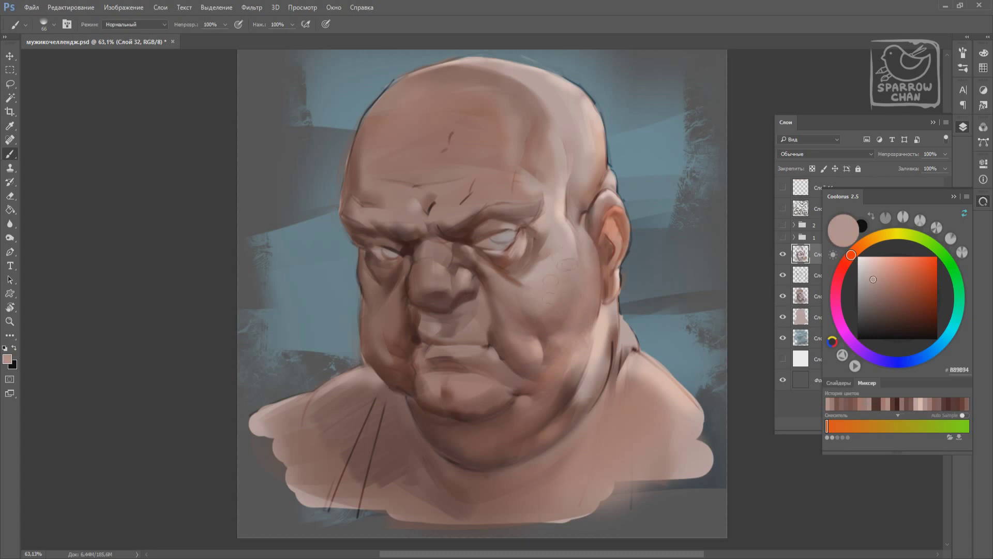
pyautogui.rightClick(506, 210)
pyautogui.moveTo(576, 238); pyautogui.dragTo(559, 238)
pyautogui.press('Escape')
# Darken the shadow between the eyebrows in dark brown with a 42 px brush
pyautogui.keyDown('alt'); pyautogui.click(433, 286); pyautogui.keyUp('alt')
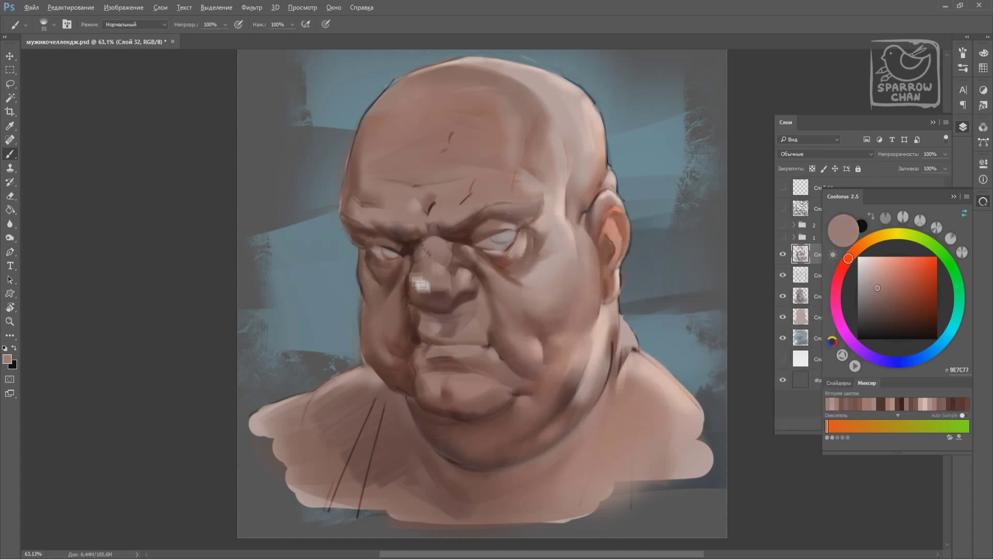
pyautogui.rightClick(433, 286)
pyautogui.moveTo(518, 289); pyautogui.dragTo(513, 288)
pyautogui.press('Escape')
pyautogui.keyDown('alt'); pyautogui.click(406, 248); pyautogui.keyUp('alt')
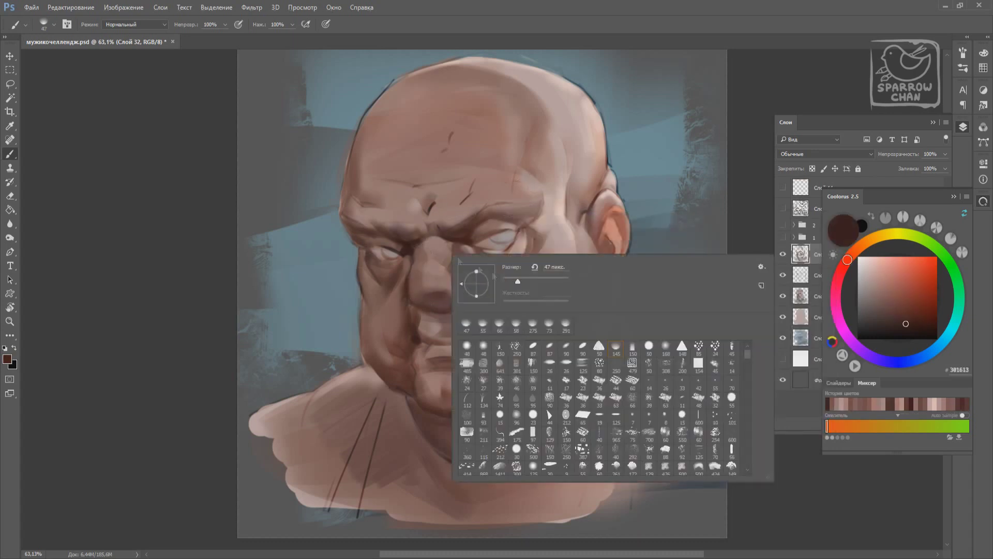
pyautogui.rightClick(406, 247)
pyautogui.press('Escape')
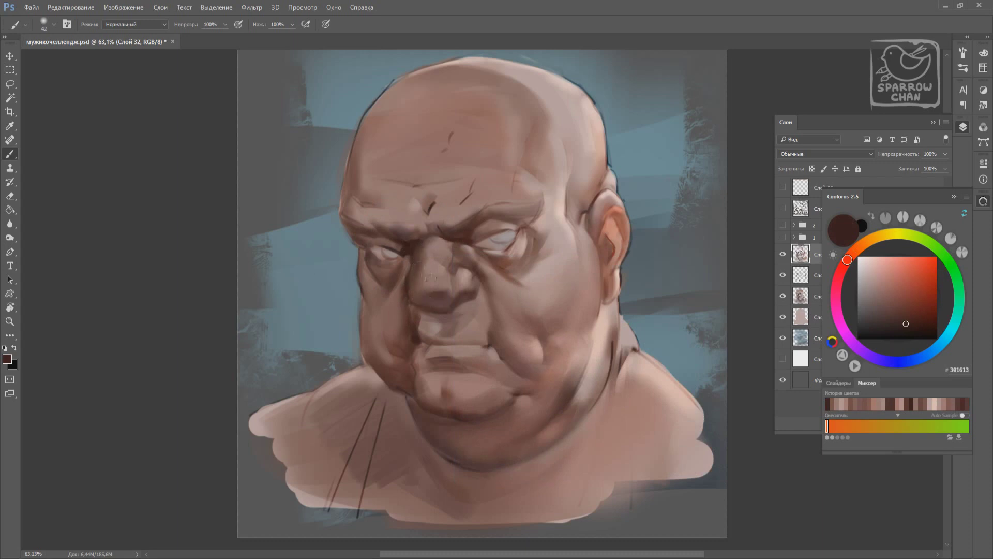
pyautogui.moveTo(416, 235); pyautogui.dragTo(438, 240)
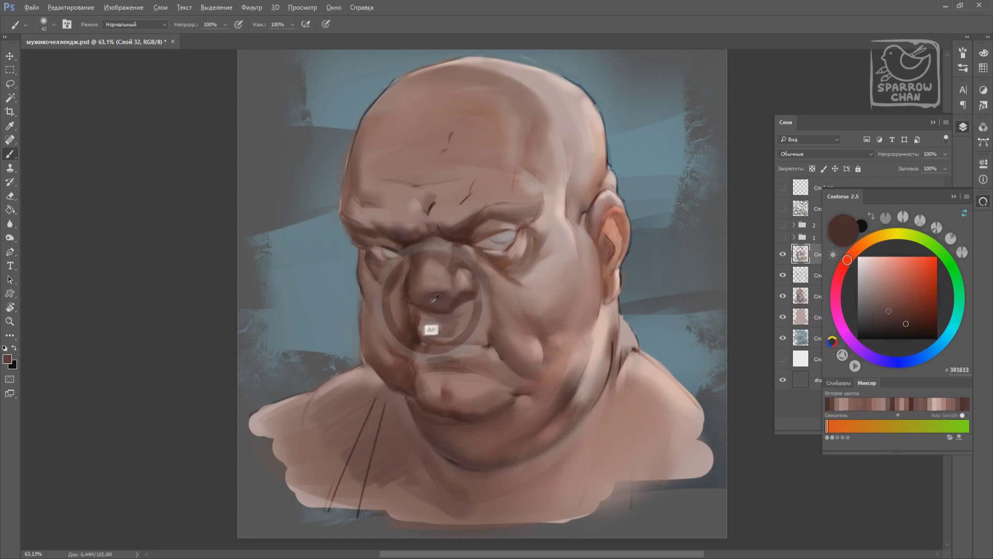
# Sample nose and cheek tones and darker browns, resizing the brush to 58 then 47 px
pyautogui.keyDown('alt'); pyautogui.click(464, 319); pyautogui.keyUp('alt')
pyautogui.rightClick(480, 313)
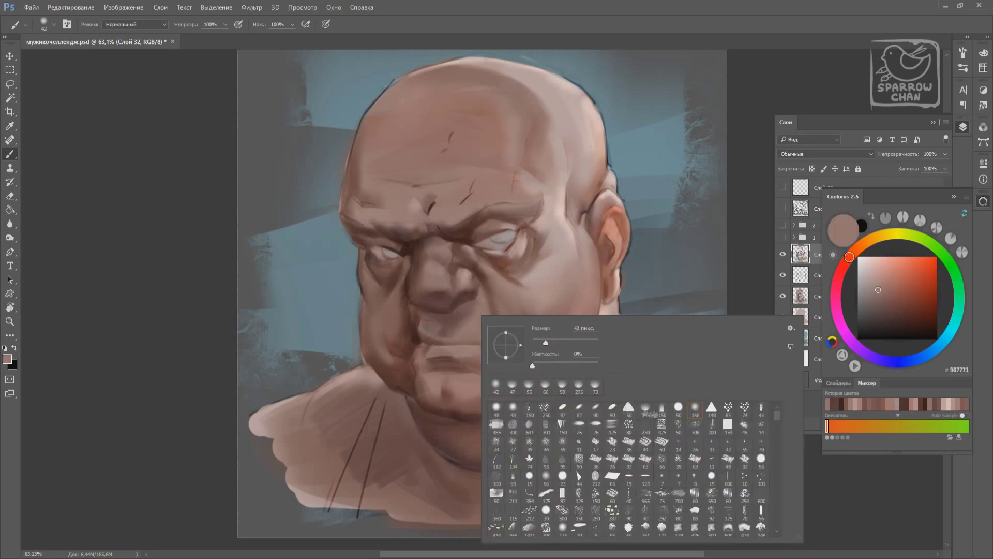
pyautogui.press('Escape')
pyautogui.rightClick(467, 318)
pyautogui.press('Escape')
pyautogui.keyDown('alt'); pyautogui.click(468, 273); pyautogui.keyUp('alt')
pyautogui.rightClick(468, 273)
pyautogui.press('Escape')
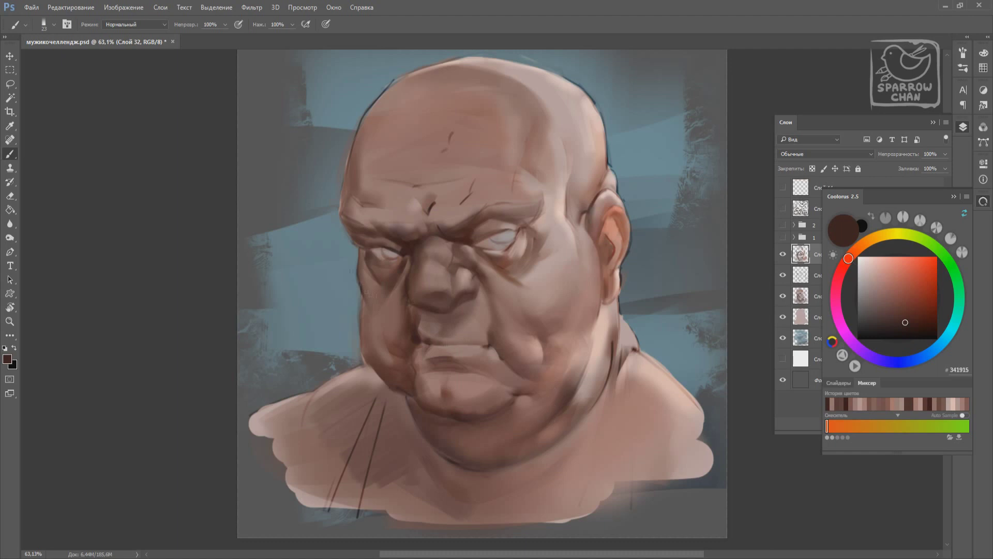
pyautogui.moveTo(366, 293); pyautogui.dragTo(374, 318)
pyautogui.keyDown('alt'); pyautogui.click(365, 325); pyautogui.keyUp('alt')
pyautogui.keyDown('alt'); pyautogui.click(383, 309); pyautogui.keyUp('alt')
# Sample deep brown and blue-grey background tones and shrink the brush to 32 px
pyautogui.keyDown('alt'); pyautogui.click(382, 295); pyautogui.keyUp('alt')
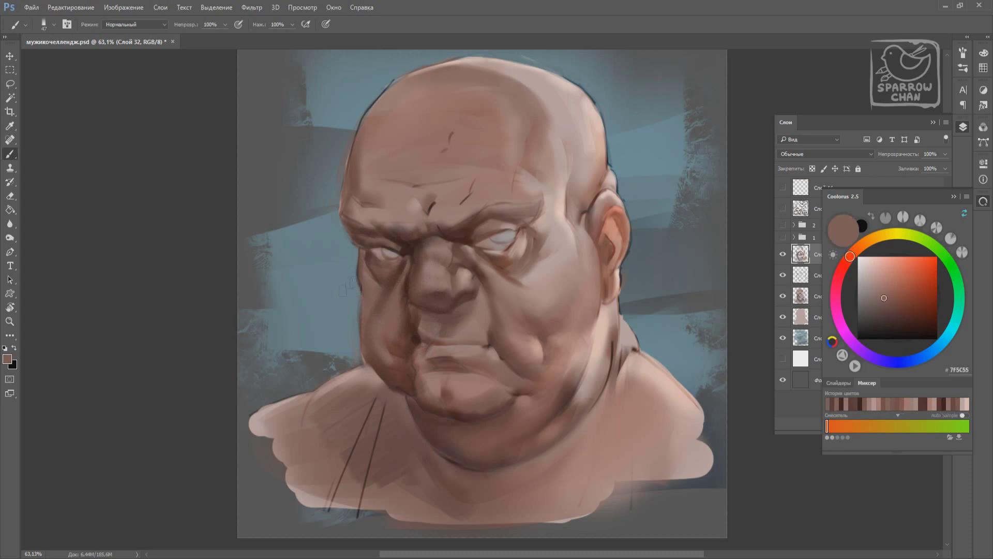
pyautogui.keyDown('alt'); pyautogui.click(386, 296); pyautogui.keyUp('alt')
pyautogui.keyDown('alt'); pyautogui.click(343, 292); pyautogui.keyUp('alt')
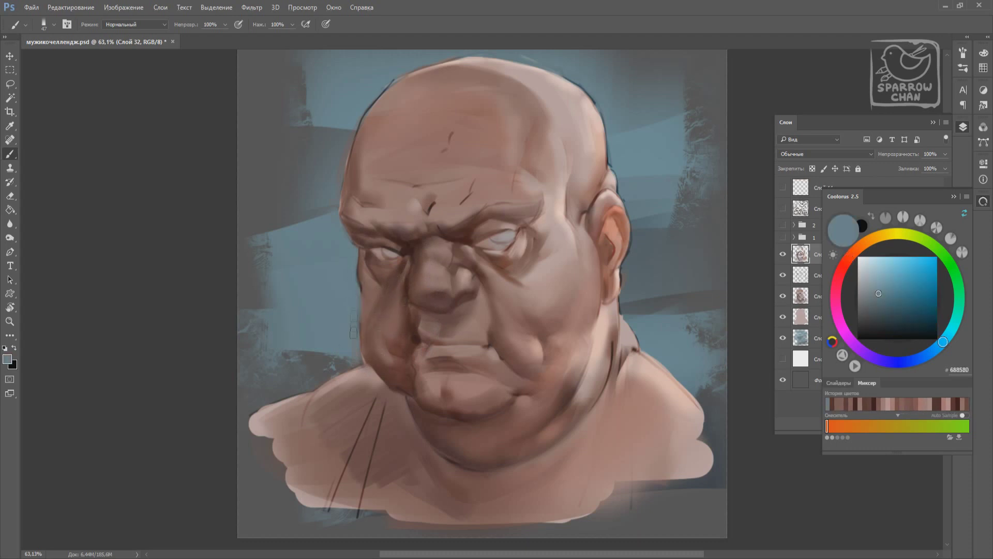
pyautogui.keyDown('alt'); pyautogui.click(367, 277); pyautogui.keyUp('alt')
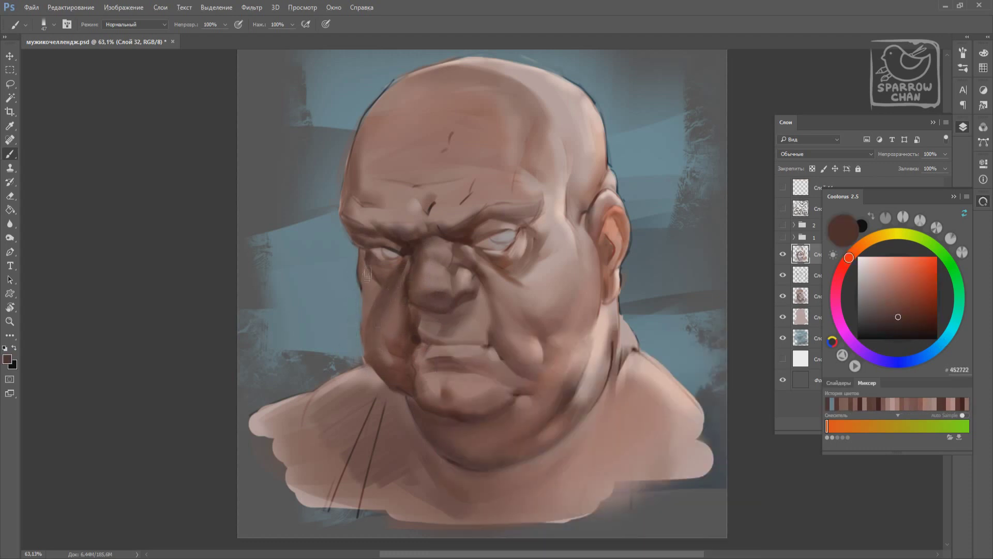
pyautogui.keyDown('alt'); pyautogui.click(349, 293); pyautogui.keyUp('alt')
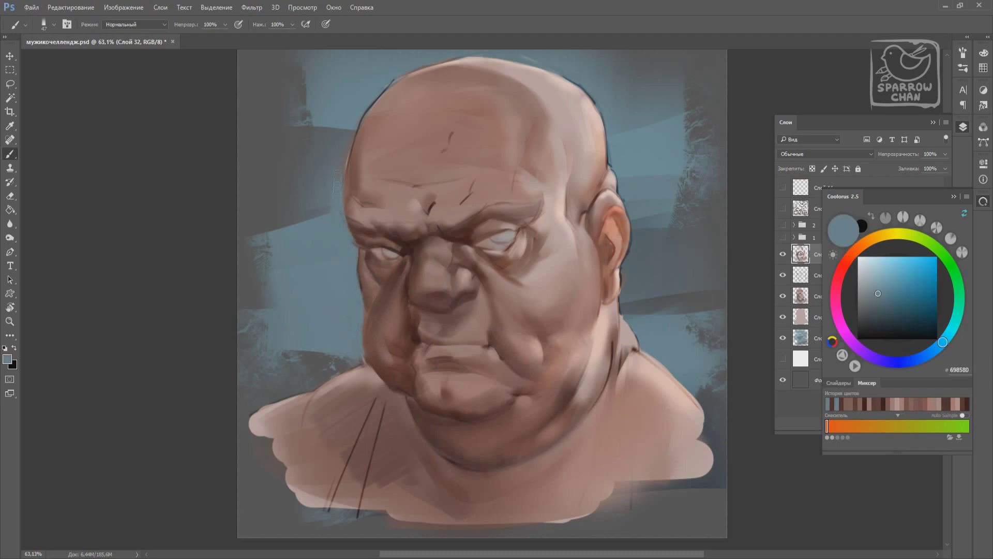
pyautogui.rightClick(445, 269)
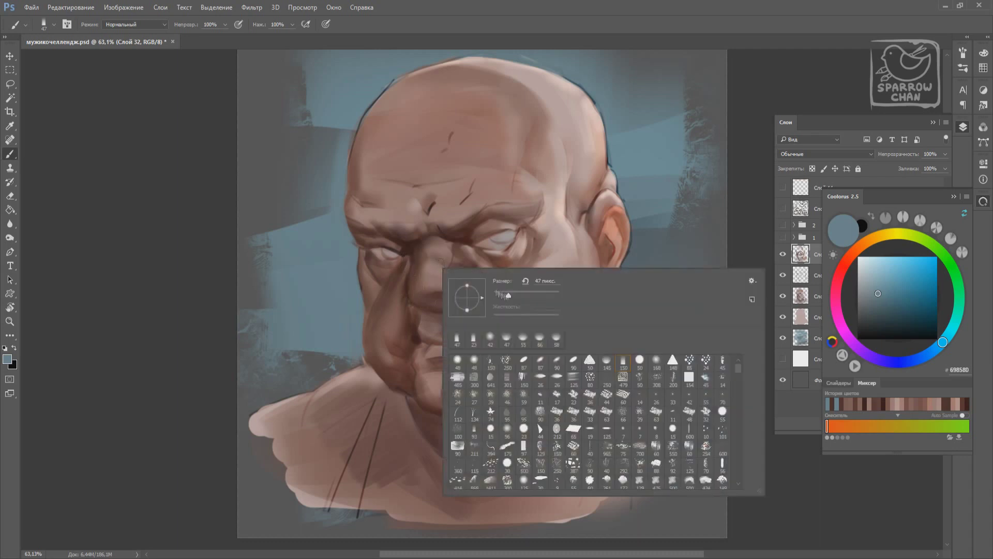
pyautogui.keyDown('alt'); pyautogui.click(362, 212); pyautogui.keyUp('alt')
# Pick darker, lighter and very dark shadow browns, enlarging the brush to 155 px
pyautogui.keyDown('alt'); pyautogui.click(359, 203); pyautogui.keyUp('alt')
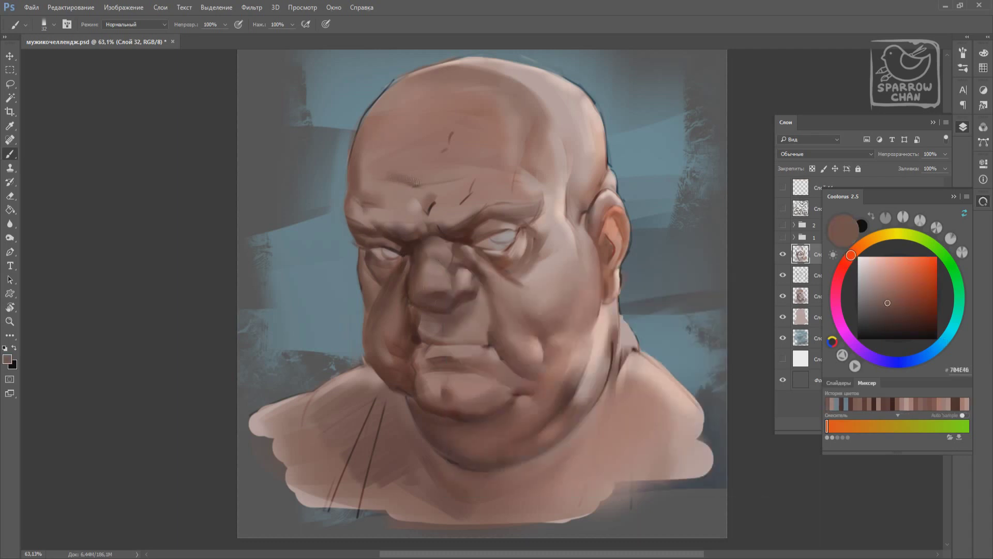
pyautogui.keyDown('alt'); pyautogui.click(447, 146); pyautogui.keyUp('alt')
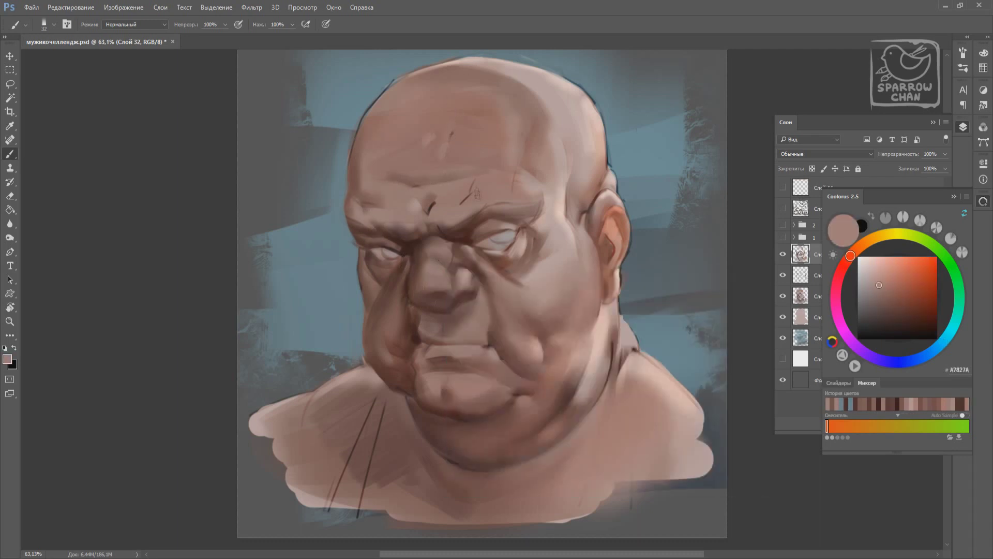
pyautogui.keyDown('alt'); pyautogui.click(476, 193); pyautogui.keyUp('alt')
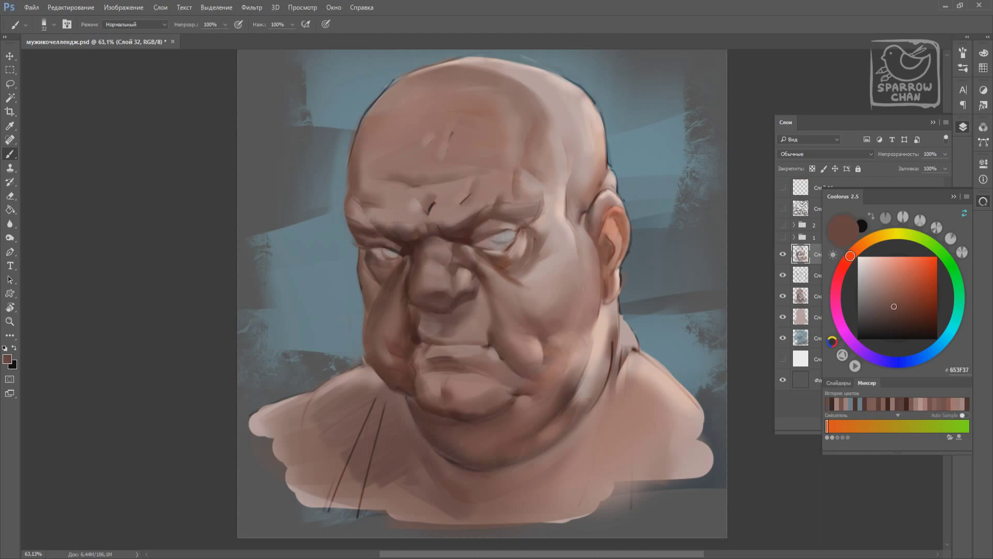
pyautogui.keyDown('alt'); pyautogui.click(450, 310); pyautogui.keyUp('alt')
pyautogui.keyDown('alt'); pyautogui.click(448, 302); pyautogui.keyUp('alt')
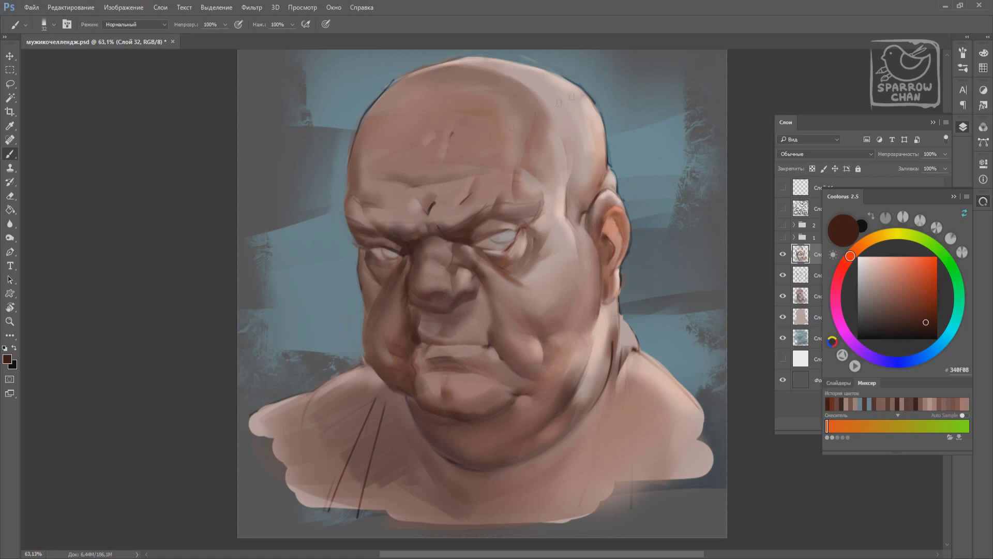
pyautogui.rightClick(401, 270)
pyautogui.click(429, 311)
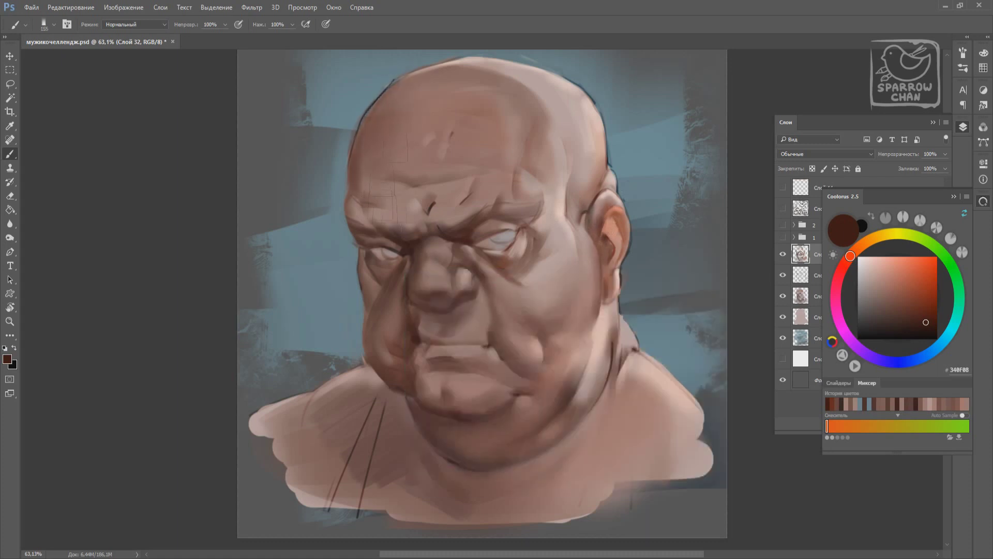
# Sample darker skin and cheek mid brown while resizing the brush to 56 then 23 px
pyautogui.rightClick(455, 290)
pyautogui.doubleClick(470, 360)
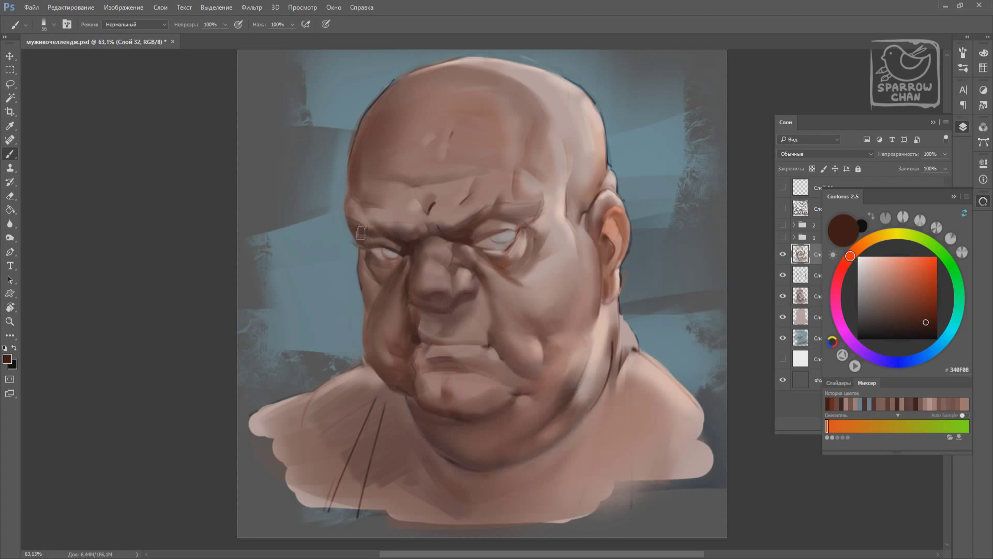
pyautogui.rightClick(435, 291)
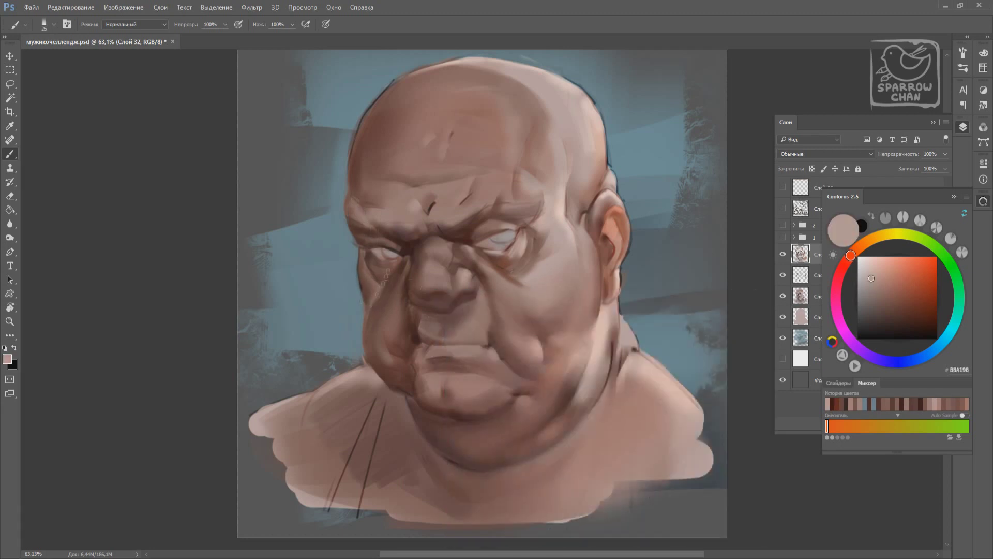
pyautogui.keyDown('alt'); pyautogui.click(484, 313); pyautogui.keyUp('alt')
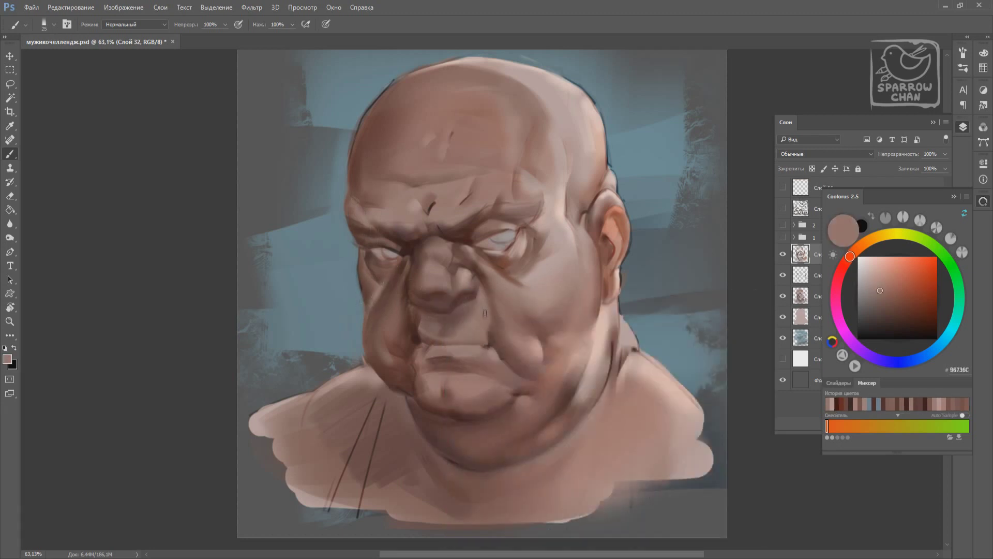
pyautogui.keyDown('alt'); pyautogui.click(438, 346); pyautogui.keyUp('alt')
pyautogui.rightClick(458, 331)
pyautogui.doubleClick(517, 363)
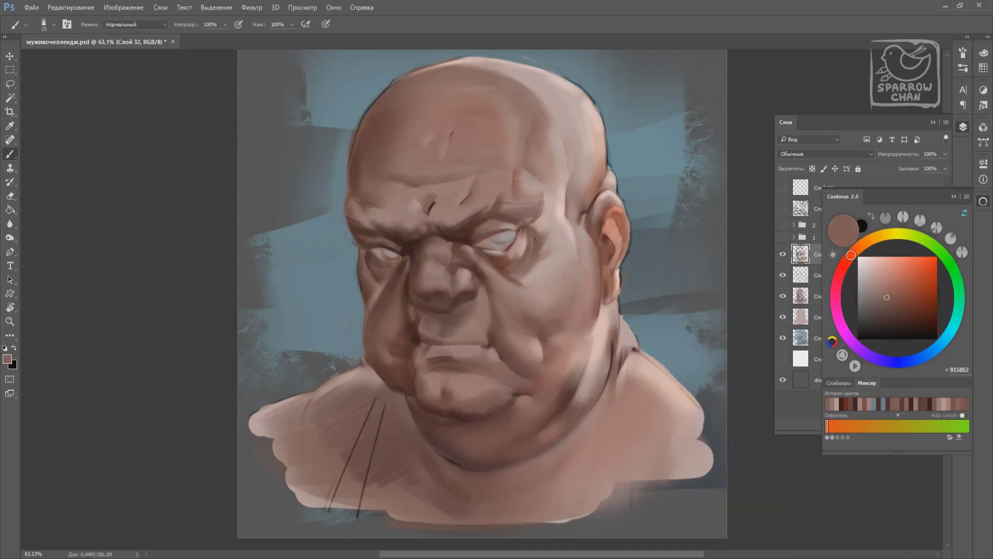
# Model the nose area with dark shadow, warm brown and lighter skin tones
pyautogui.keyDown('alt'); pyautogui.click(411, 290); pyautogui.keyUp('alt')
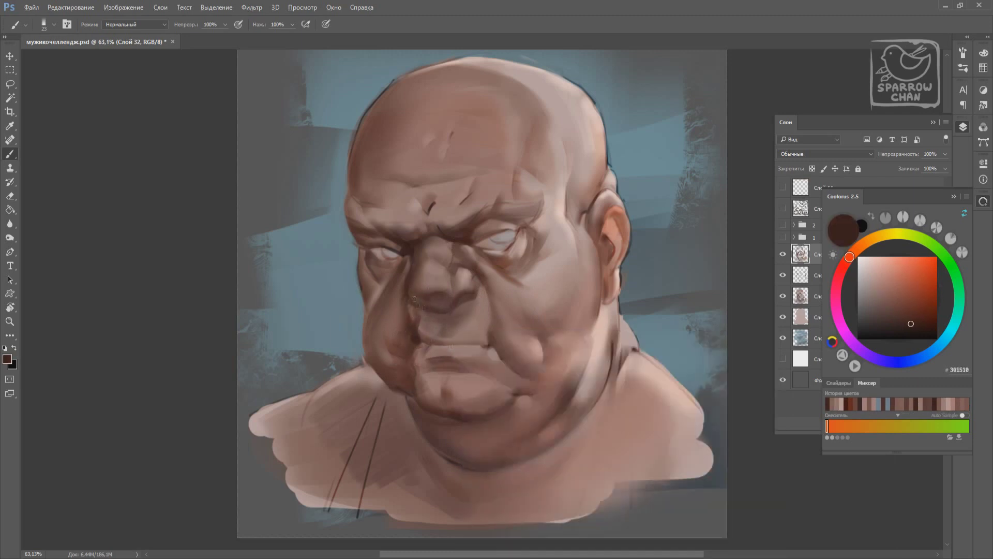
pyautogui.keyDown('alt'); pyautogui.click(465, 337); pyautogui.keyUp('alt')
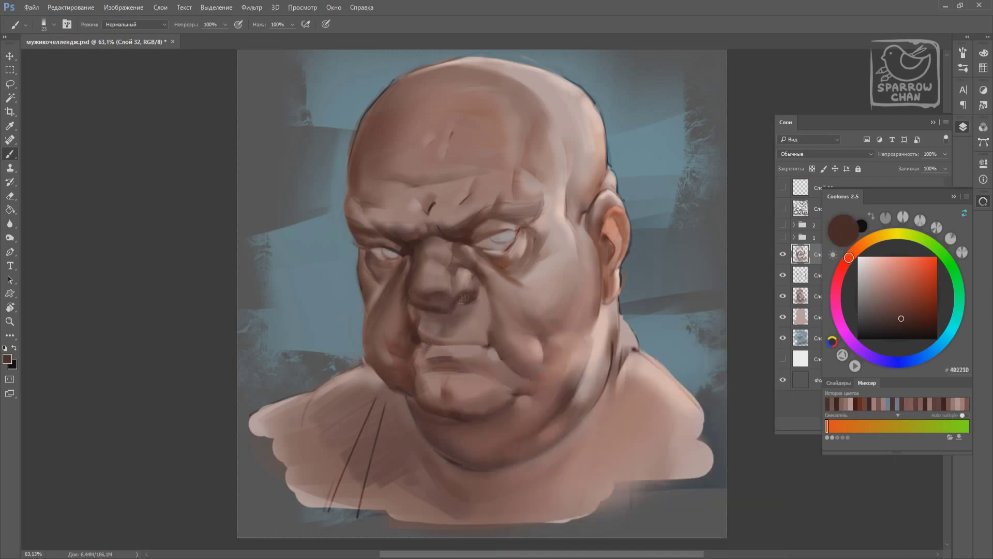
pyautogui.keyDown('alt'); pyautogui.click(414, 348); pyautogui.keyUp('alt')
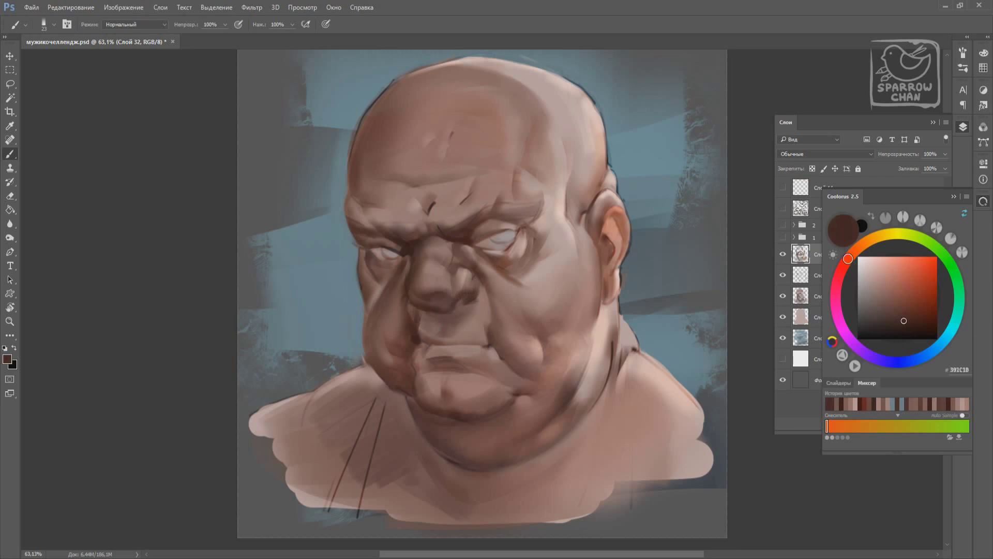
pyautogui.keyDown('alt'); pyautogui.click(446, 321); pyautogui.keyUp('alt')
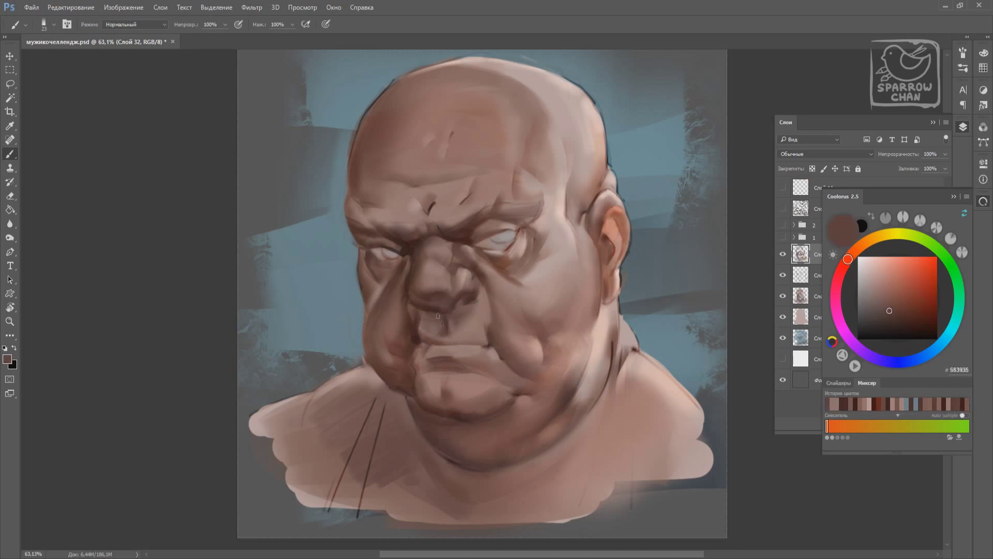
pyautogui.keyDown('alt'); pyautogui.click(473, 353); pyautogui.keyUp('alt')
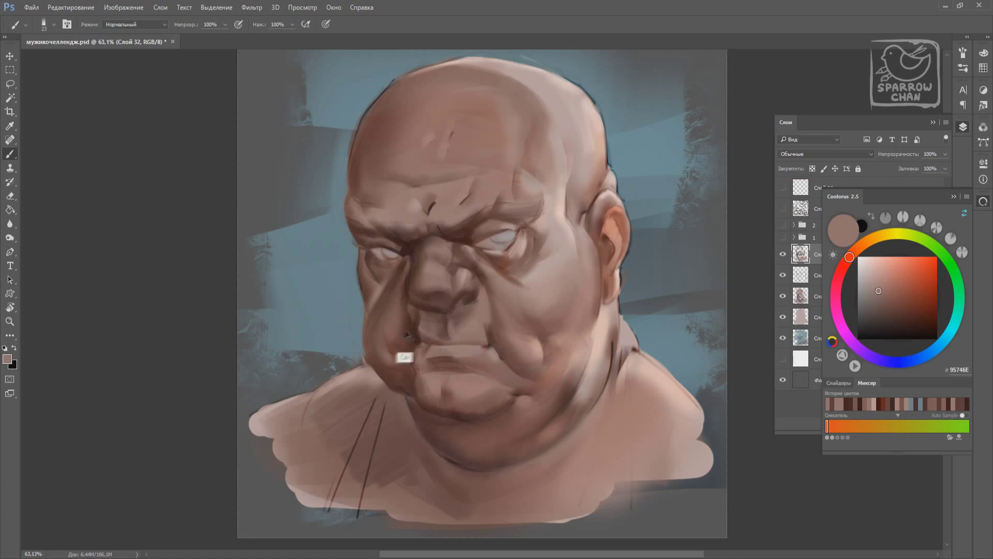
# Shape the mouth corners and chin with light and dark tones sampled near the lips
pyautogui.keyDown('alt'); pyautogui.click(471, 322); pyautogui.keyUp('alt')
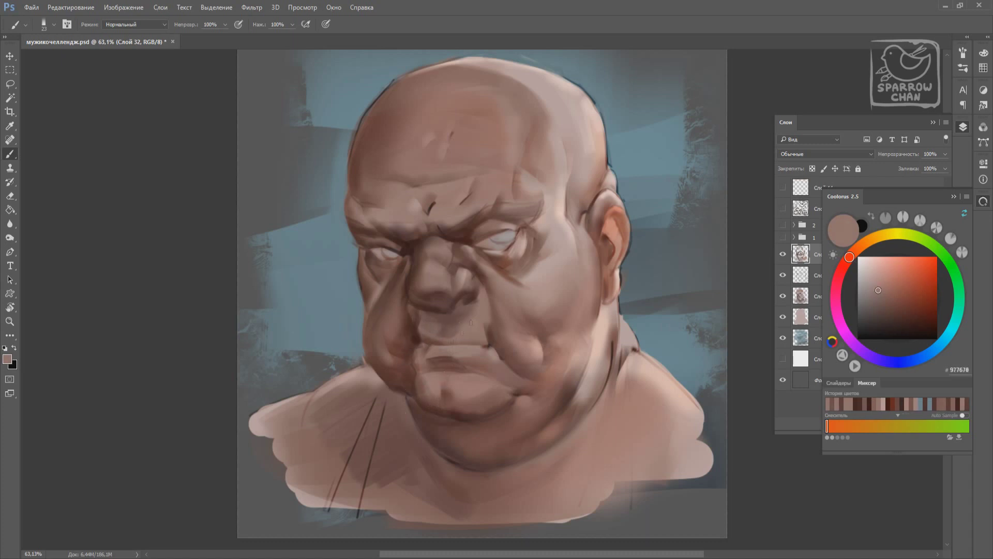
pyautogui.keyDown('alt'); pyautogui.click(425, 345); pyautogui.keyUp('alt')
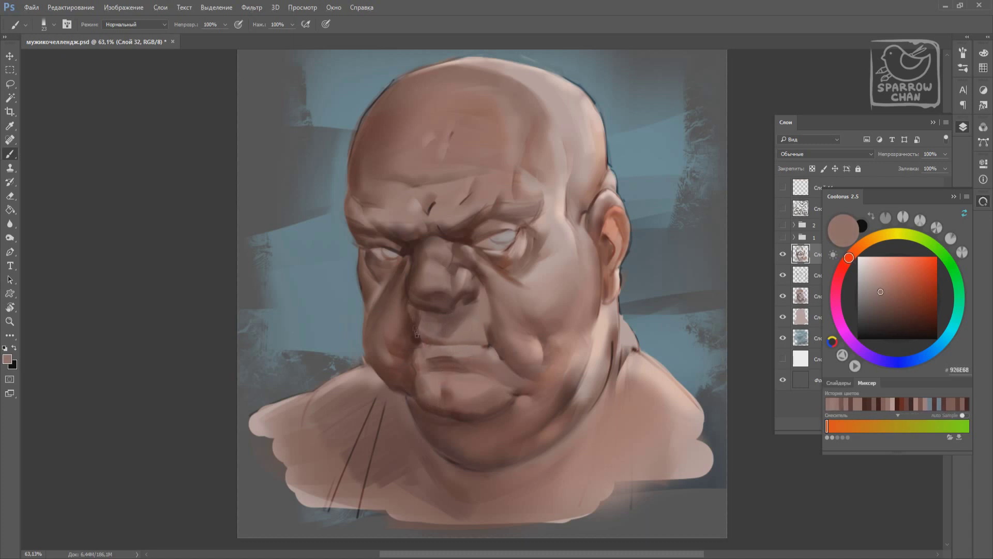
pyautogui.keyDown('alt'); pyautogui.click(418, 364); pyautogui.keyUp('alt')
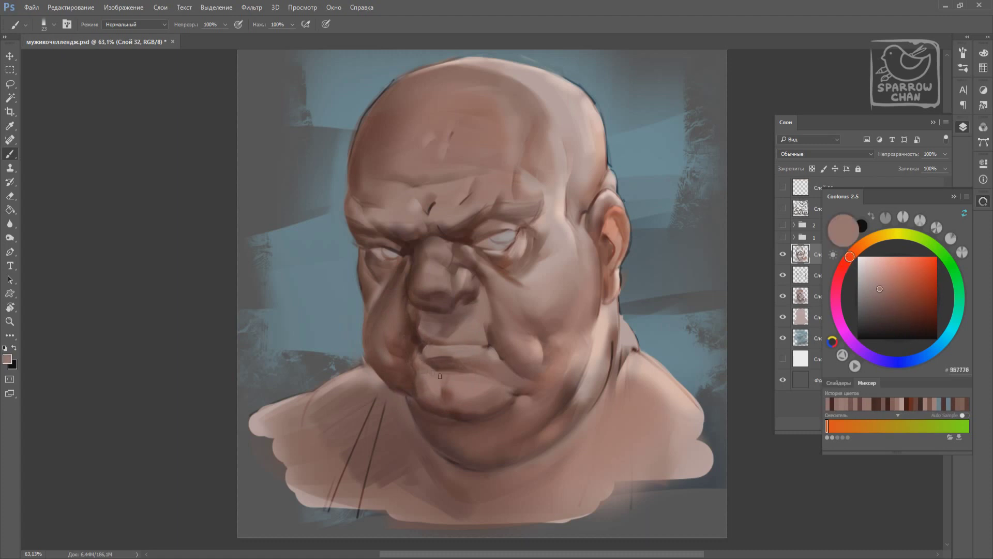
pyautogui.keyDown('alt'); pyautogui.click(430, 392); pyautogui.keyUp('alt')
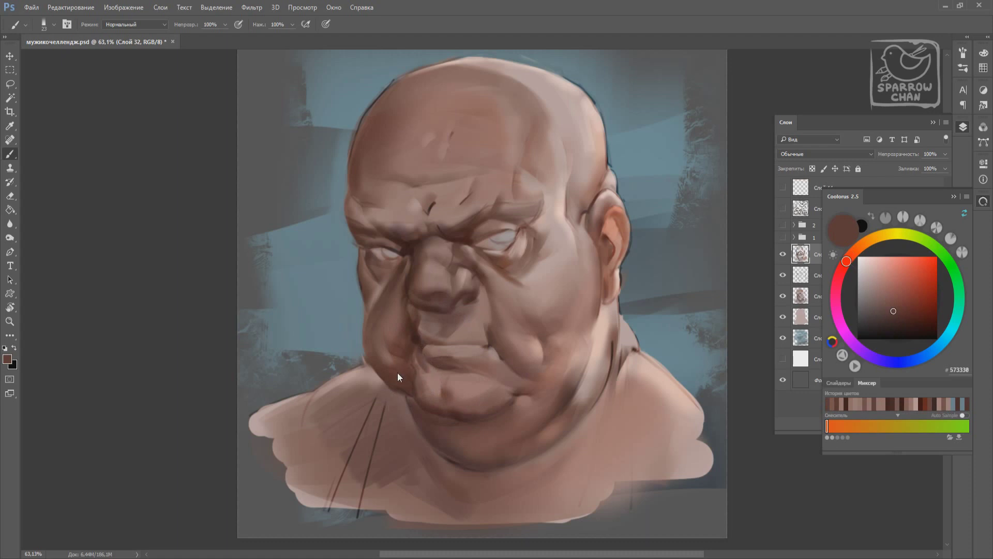
pyautogui.scroll(1, 413, 317)
# Paint dark brown shadows around the lips and lower lip, switching brush from 66 to 12 px
pyautogui.keyDown('alt'); pyautogui.click(414, 247); pyautogui.keyUp('alt')
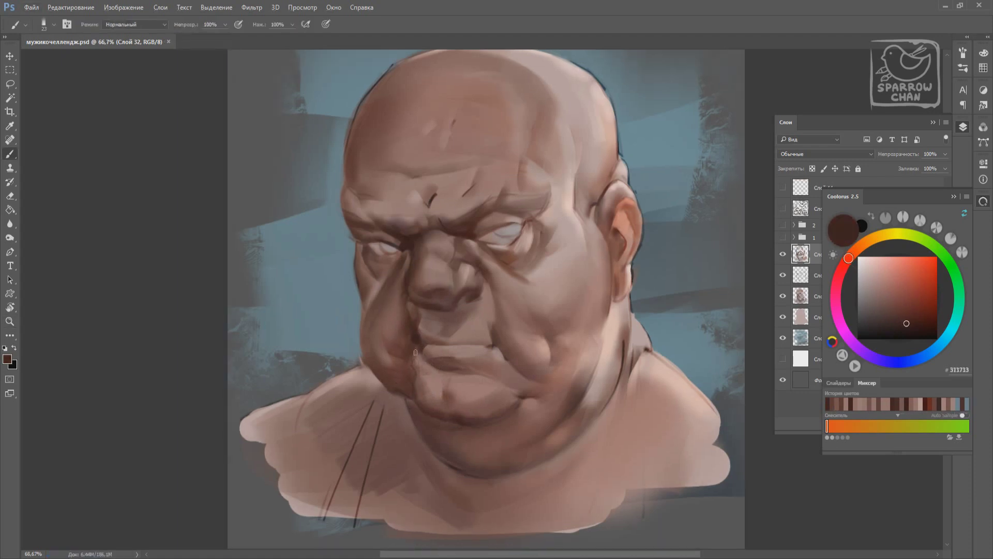
pyautogui.keyDown('alt'); pyautogui.click(429, 373); pyautogui.keyUp('alt')
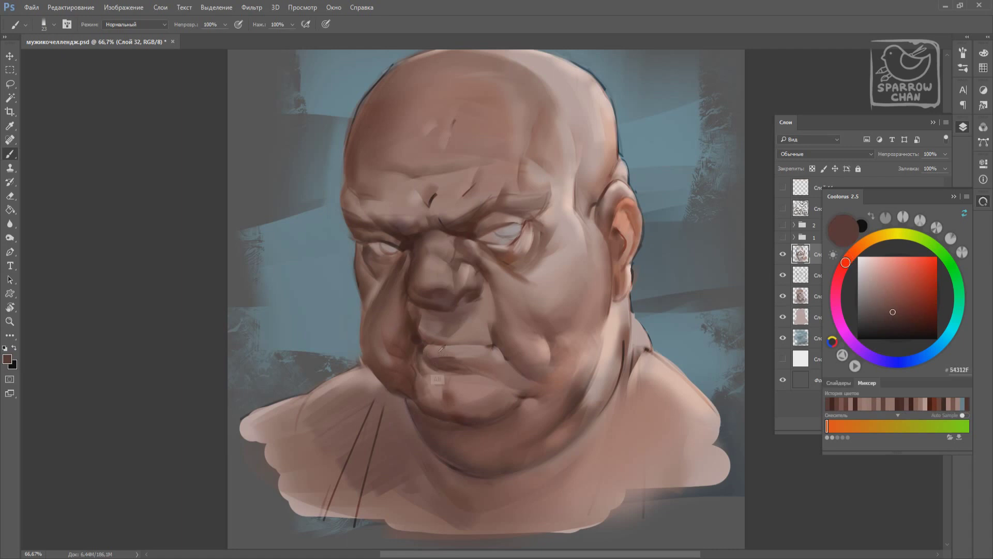
pyautogui.keyDown('alt'); pyautogui.click(411, 400); pyautogui.keyUp('alt')
pyautogui.keyDown('alt'); pyautogui.click(393, 287); pyautogui.keyUp('alt')
pyautogui.keyDown('alt'); pyautogui.click(434, 408); pyautogui.keyUp('alt')
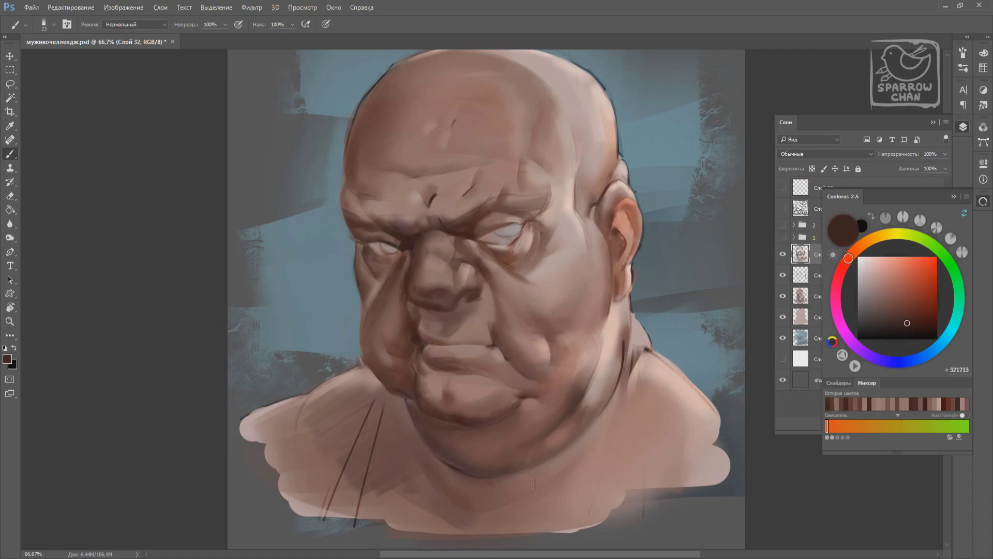
pyautogui.keyDown('alt'); pyautogui.click(384, 393); pyautogui.keyUp('alt')
pyautogui.rightClick(461, 330)
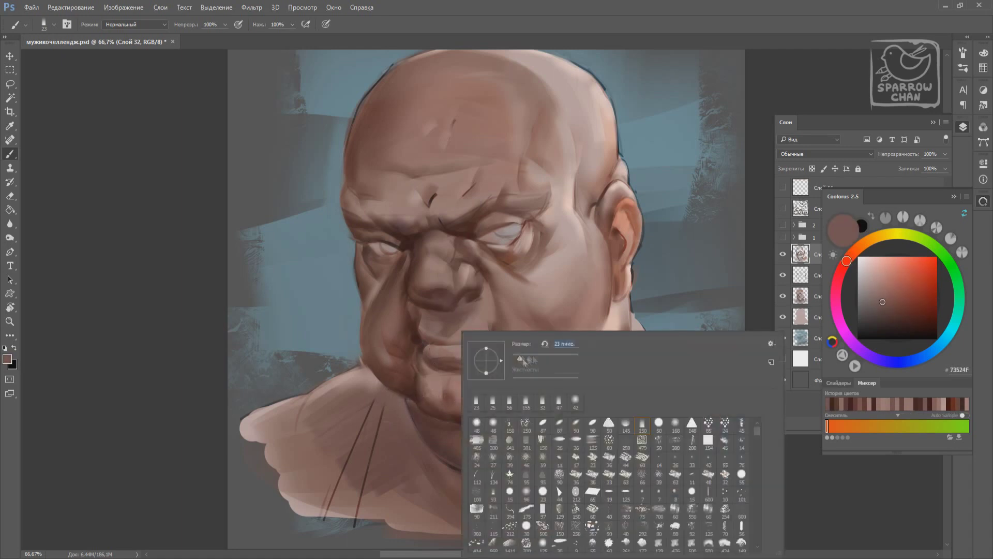
pyautogui.keyDown('alt'); pyautogui.click(443, 400); pyautogui.keyUp('alt')
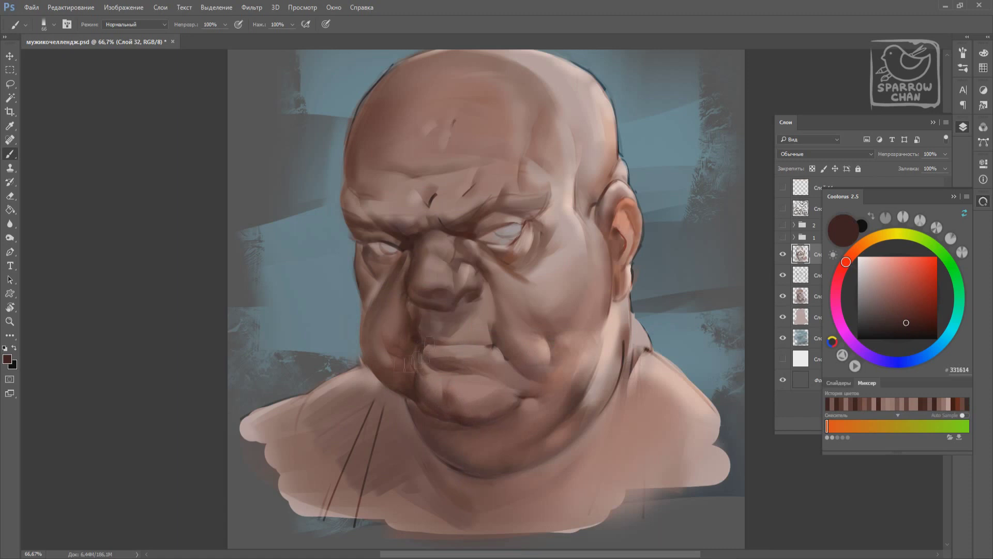
pyautogui.rightClick(382, 318)
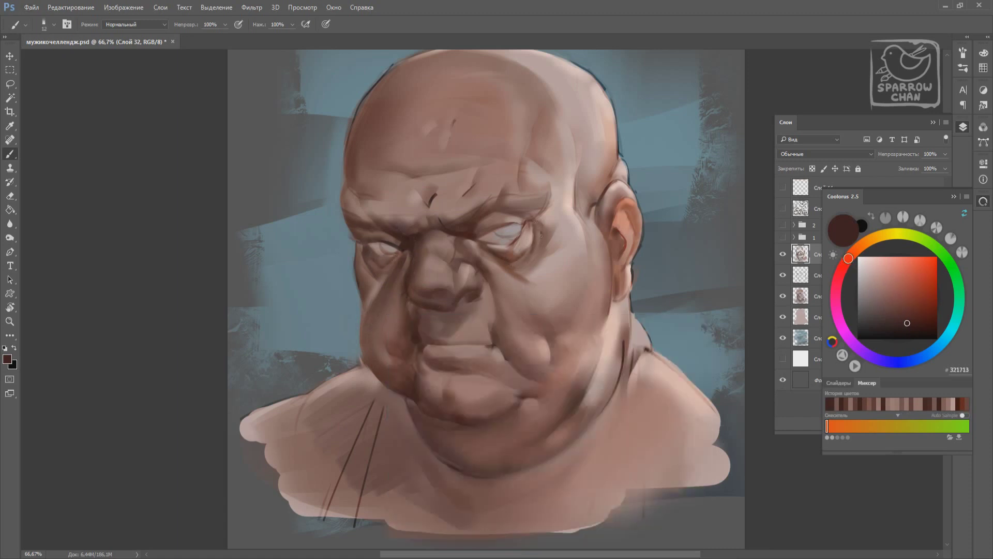
# Sample dark browns and a warm reddish skin tone from the face, then enlarge the brush to 25
pyautogui.keyDown('alt'); pyautogui.click(374, 231); pyautogui.keyUp('alt')
pyautogui.keyDown('alt'); pyautogui.click(359, 225); pyautogui.keyUp('alt')
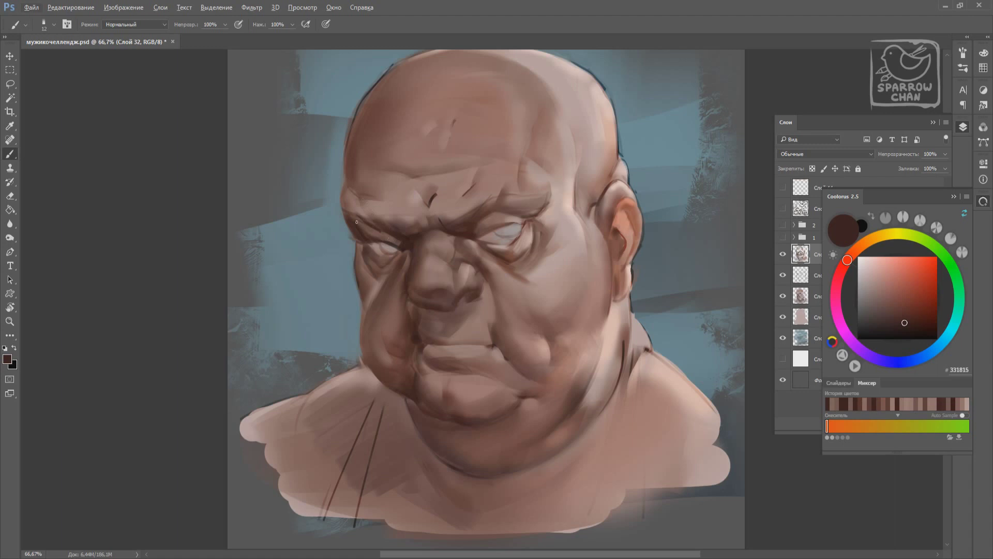
pyautogui.keyDown('alt'); pyautogui.click(464, 219); pyautogui.keyUp('alt')
pyautogui.keyDown('alt'); pyautogui.click(621, 269); pyautogui.keyUp('alt')
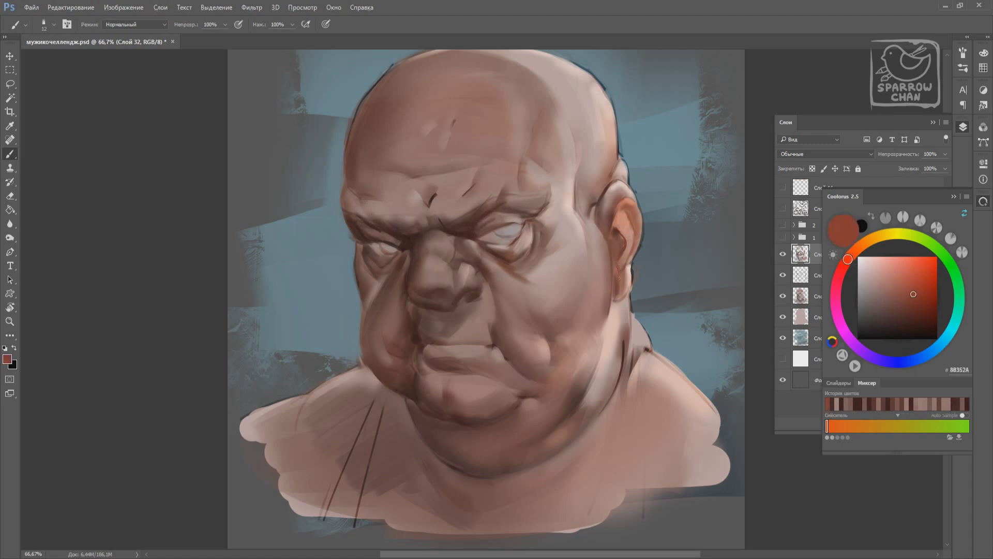
pyautogui.rightClick(618, 266)
pyautogui.press('Escape')
pyautogui.keyDown('alt'); pyautogui.click(613, 273); pyautogui.keyUp('alt')
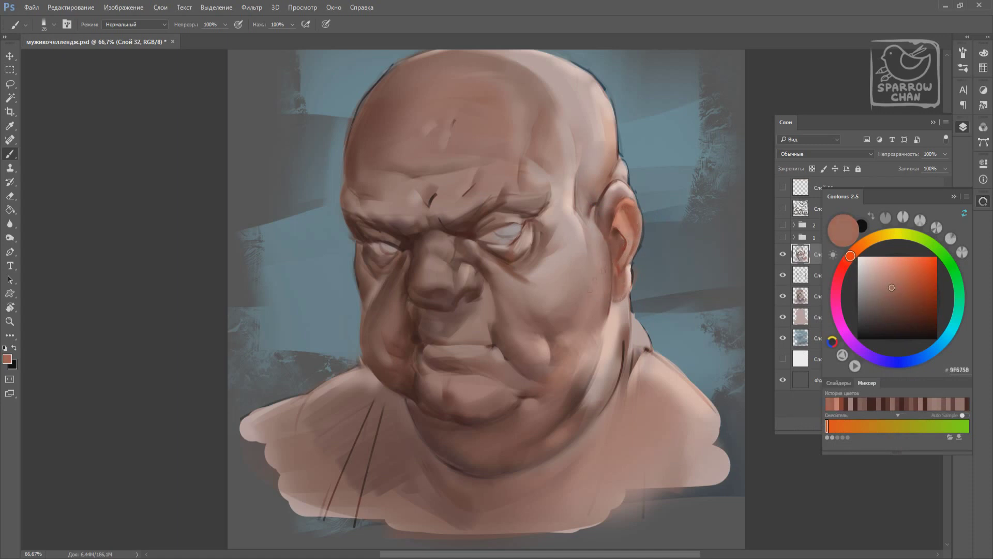
# Paint a faint lighter streak across the forehead, then resample greyish and mauve skin tones
pyautogui.keyDown('alt'); pyautogui.click(615, 373); pyautogui.keyUp('alt')
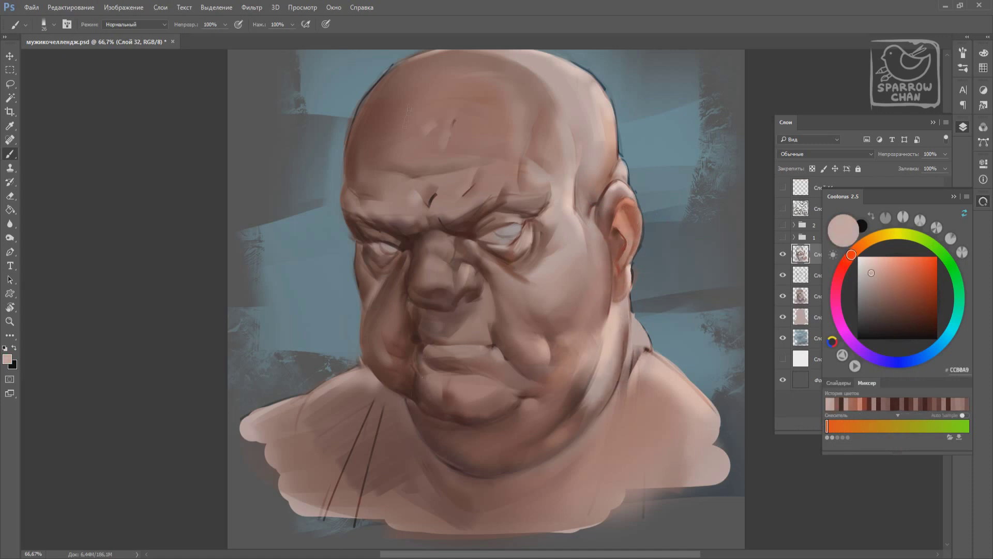
pyautogui.keyDown('alt'); pyautogui.click(401, 163); pyautogui.keyUp('alt')
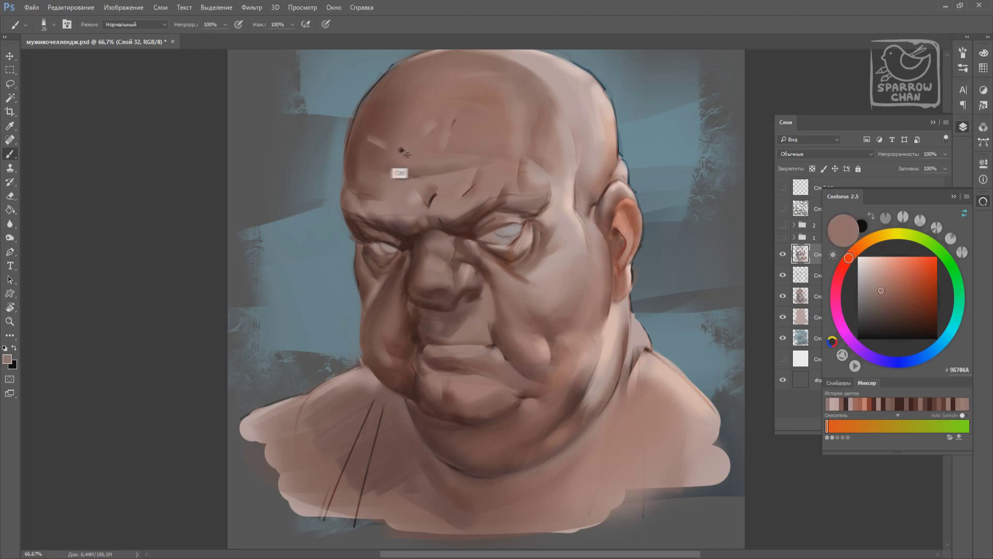
pyautogui.moveTo(369, 136); pyautogui.dragTo(398, 149)
pyautogui.keyDown('alt'); pyautogui.click(453, 154); pyautogui.keyUp('alt')
pyautogui.keyDown('alt'); pyautogui.click(389, 164); pyautogui.keyUp('alt')
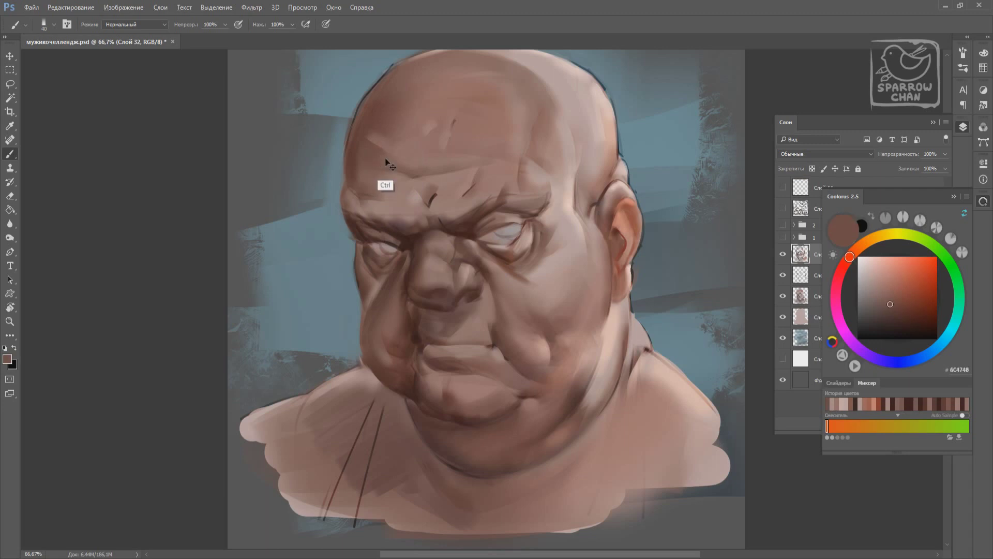
pyautogui.keyDown('alt'); pyautogui.click(403, 158); pyautogui.keyUp('alt')
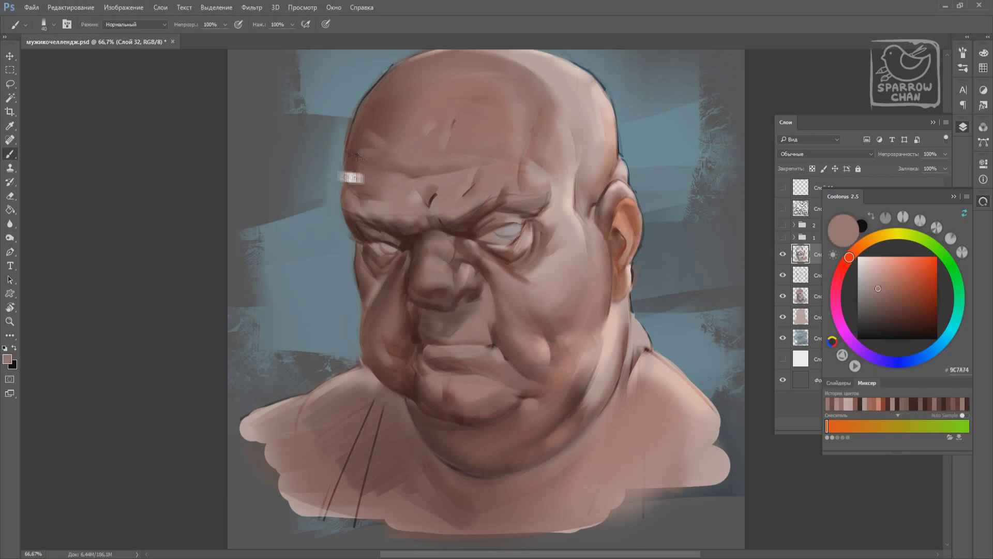
# Shrink the brush to 17, then 12, reusing dark recent colours and sampling a lip mid-tone
pyautogui.rightClick(394, 288)
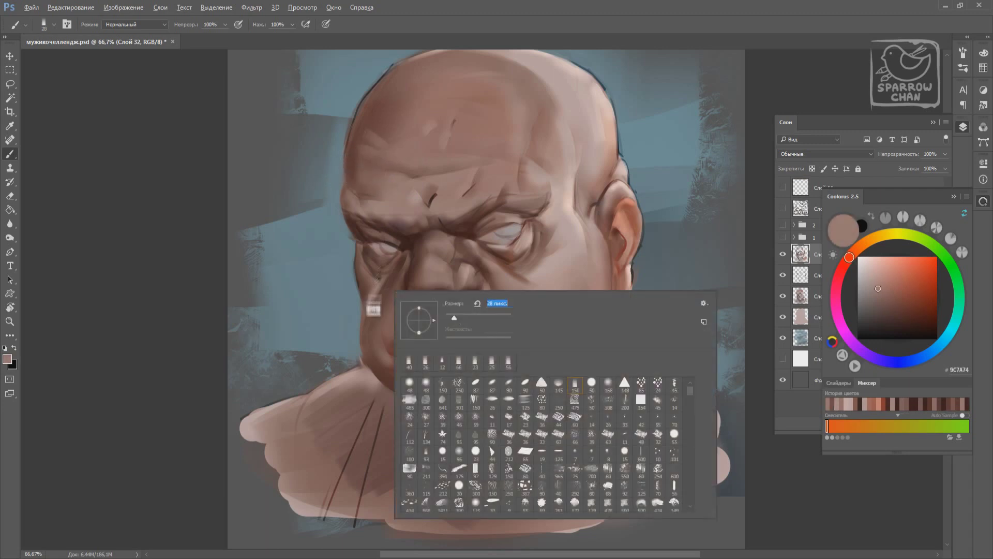
pyautogui.keyDown('alt'); pyautogui.click(385, 249); pyautogui.keyUp('alt')
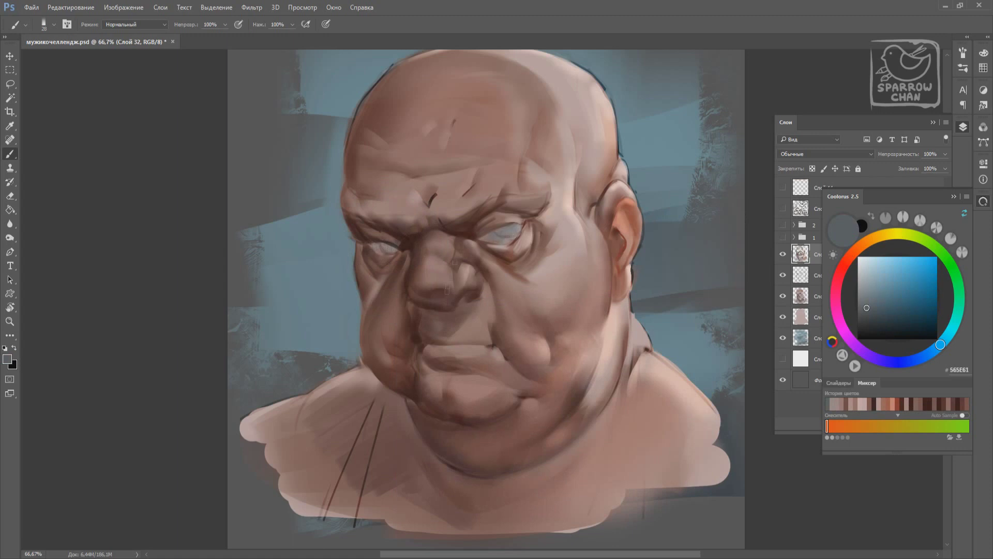
pyautogui.rightClick(499, 331)
pyautogui.moveTo(538, 362); pyautogui.dragTo(523, 362)
pyautogui.click(914, 406)
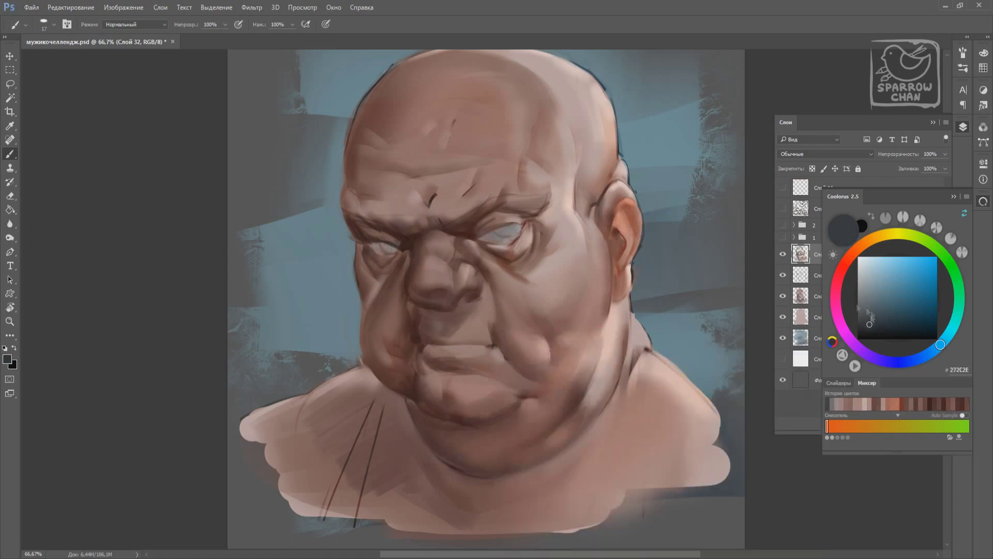
pyautogui.click(916, 406)
pyautogui.rightClick(478, 274)
pyautogui.moveTo(512, 298); pyautogui.dragTo(508, 298)
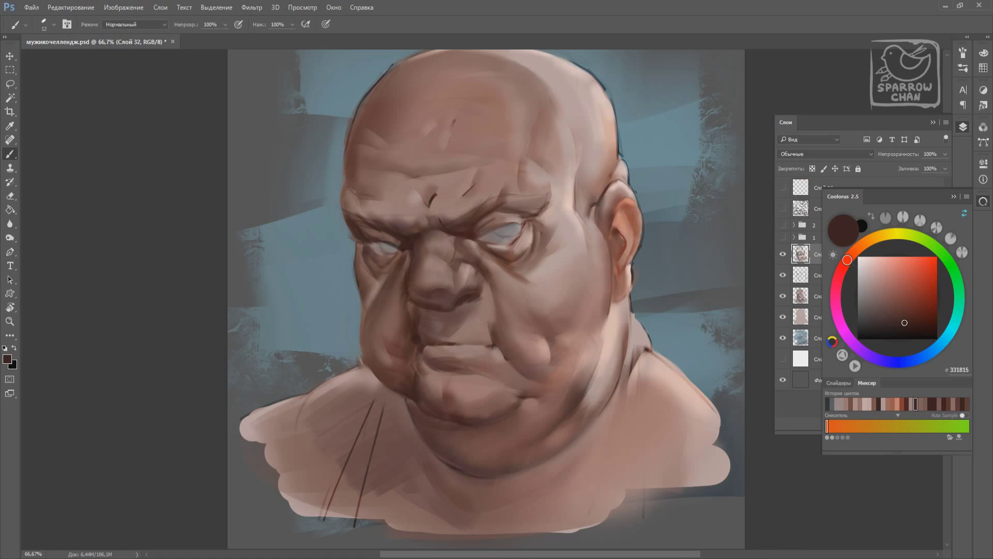
pyautogui.rightClick(484, 332)
pyautogui.keyDown('alt'); pyautogui.click(437, 346); pyautogui.keyUp('alt')
# Paint very dark brown strokes on the eye and enlarge the brush to 36
pyautogui.keyDown('alt'); pyautogui.click(475, 231); pyautogui.keyUp('alt')
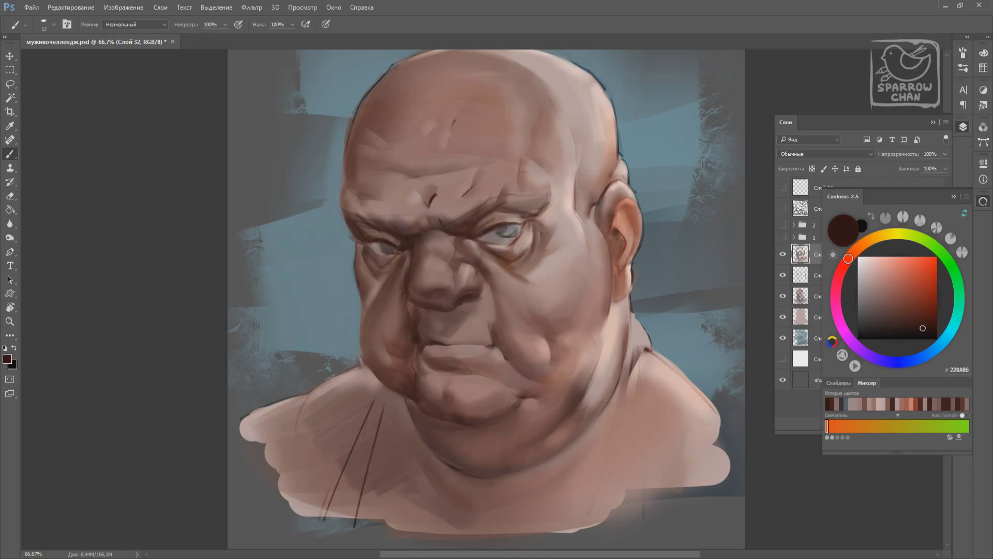
pyautogui.moveTo(505, 228); pyautogui.dragTo(514, 235)
pyautogui.rightClick(520, 320)
pyautogui.moveTo(615, 332); pyautogui.dragTo(631, 332)
pyautogui.press('Return')
# Sample greyish and dark brown tones and paint dark shadow under the left eye
pyautogui.keyDown('alt'); pyautogui.click(675, 380); pyautogui.keyUp('alt')
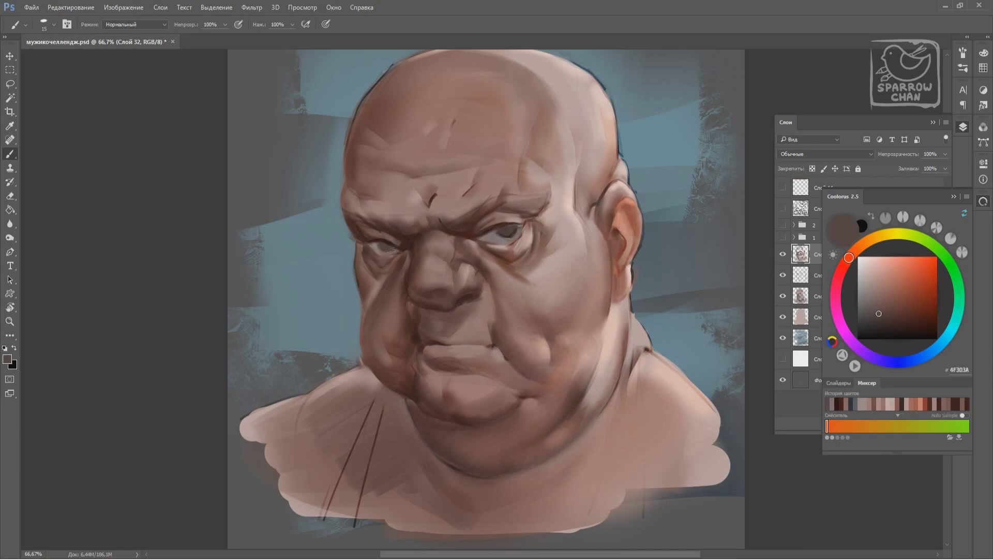
pyautogui.keyDown('alt'); pyautogui.click(387, 248); pyautogui.keyUp('alt')
pyautogui.keyDown('alt'); pyautogui.click(384, 241); pyautogui.keyUp('alt')
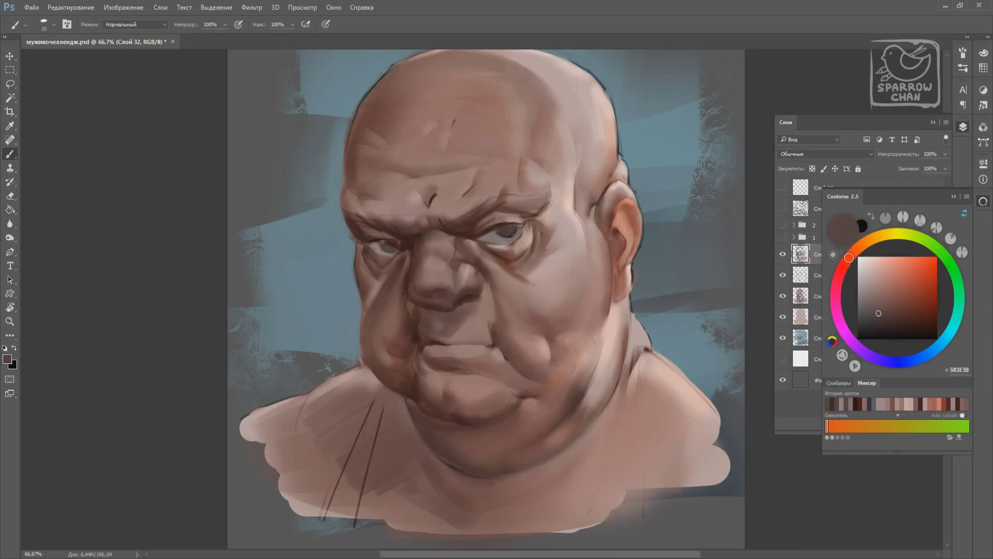
pyautogui.keyDown('alt'); pyautogui.click(509, 263); pyautogui.keyUp('alt')
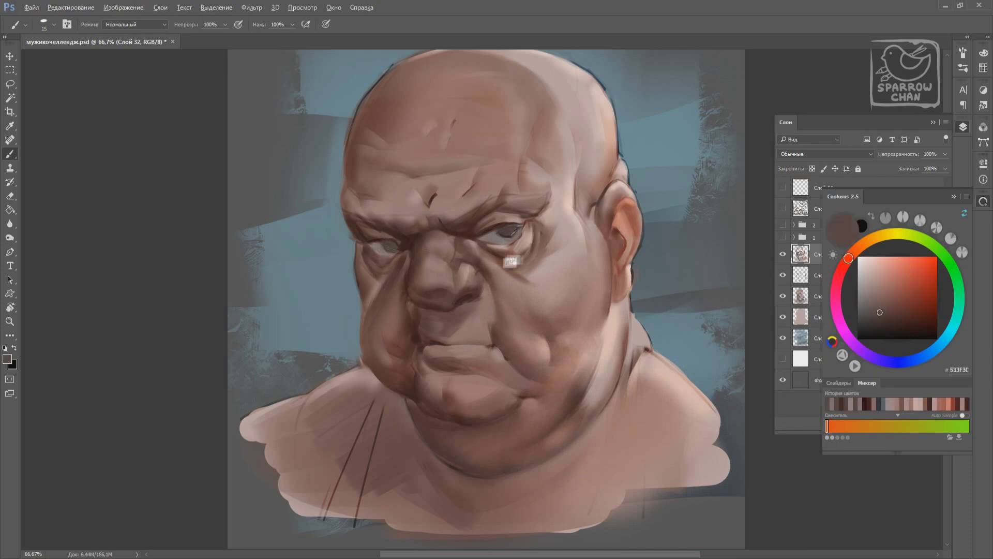
pyautogui.moveTo(396, 239); pyautogui.dragTo(370, 249)
# Sample pinkish greys, dark browns and a chin red, and shrink the brush to 9
pyautogui.keyDown('alt'); pyautogui.click(386, 249); pyautogui.keyUp('alt')
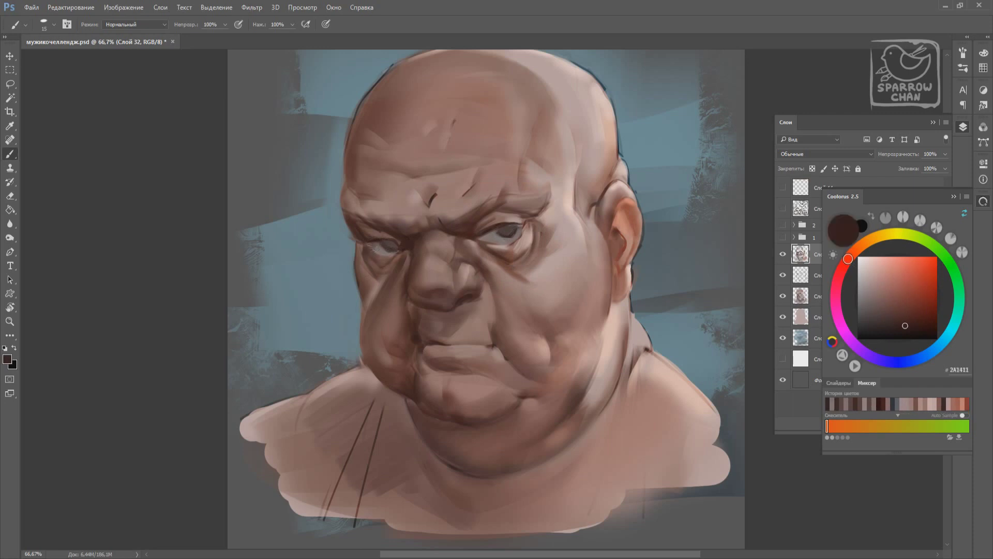
pyautogui.keyDown('alt'); pyautogui.click(499, 245); pyautogui.keyUp('alt')
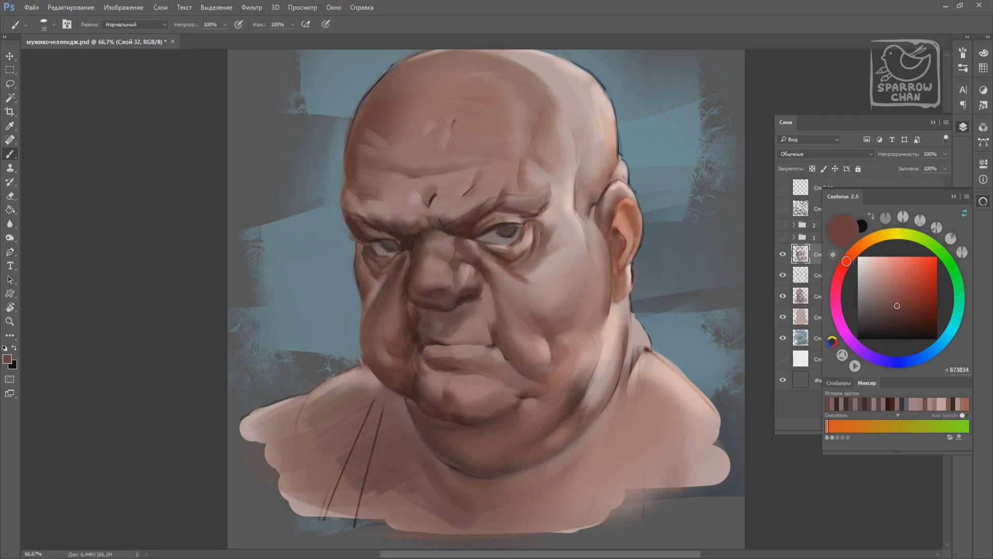
pyautogui.keyDown('alt'); pyautogui.click(505, 222); pyautogui.keyUp('alt')
pyautogui.keyDown('alt'); pyautogui.click(501, 252); pyautogui.keyUp('alt')
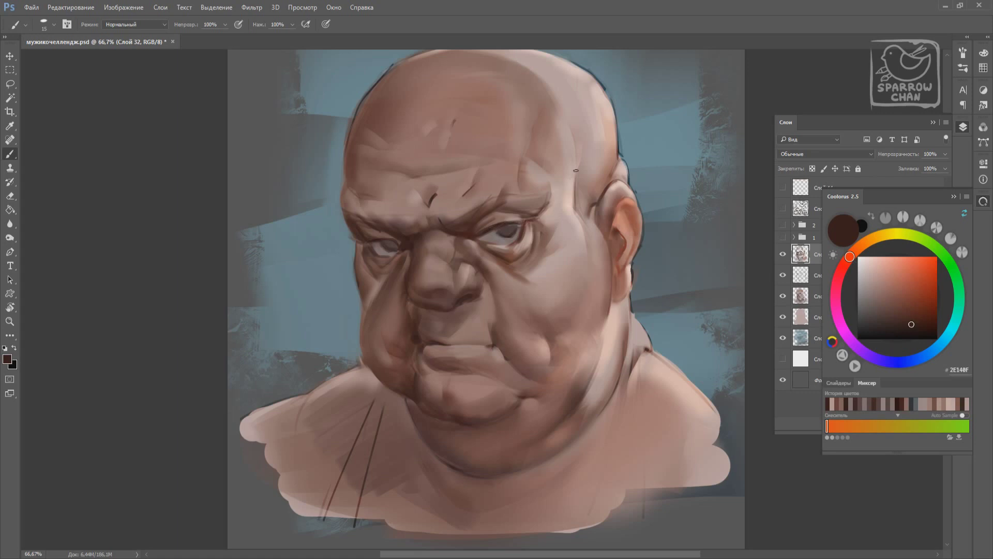
pyautogui.keyDown('alt'); pyautogui.click(370, 249); pyautogui.keyUp('alt')
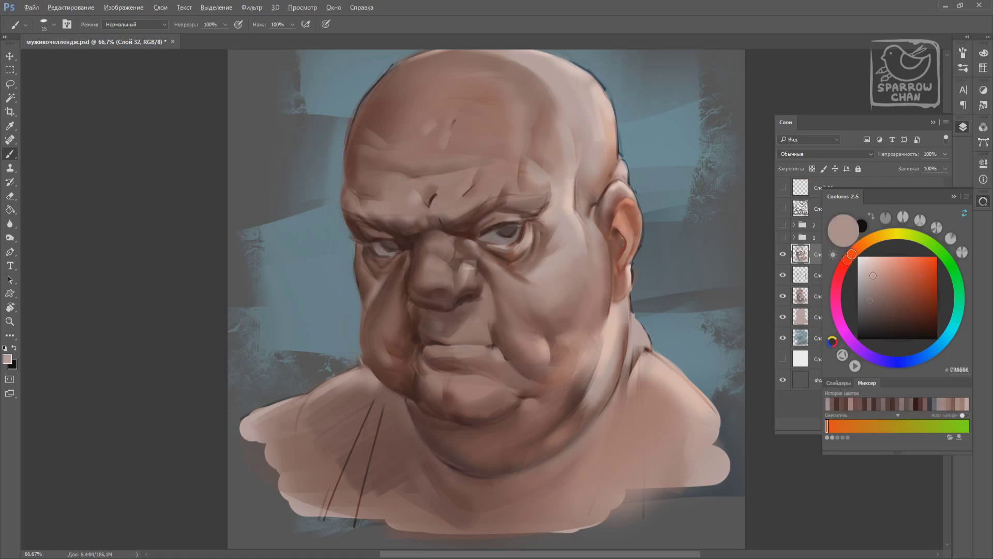
pyautogui.keyDown('alt'); pyautogui.click(373, 250); pyautogui.keyUp('alt')
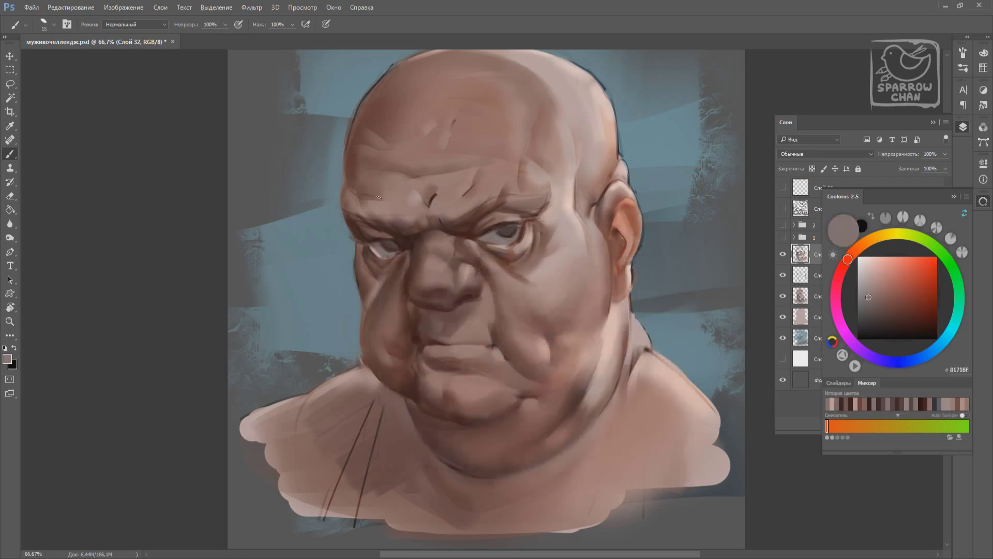
pyautogui.keyDown('alt'); pyautogui.click(507, 228); pyautogui.keyUp('alt')
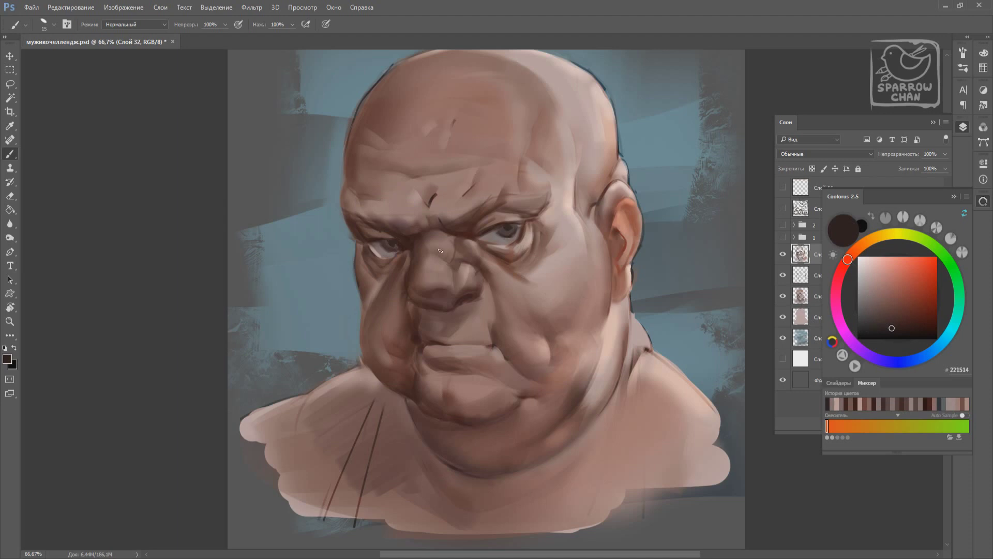
pyautogui.keyDown('alt'); pyautogui.click(444, 334); pyautogui.keyUp('alt')
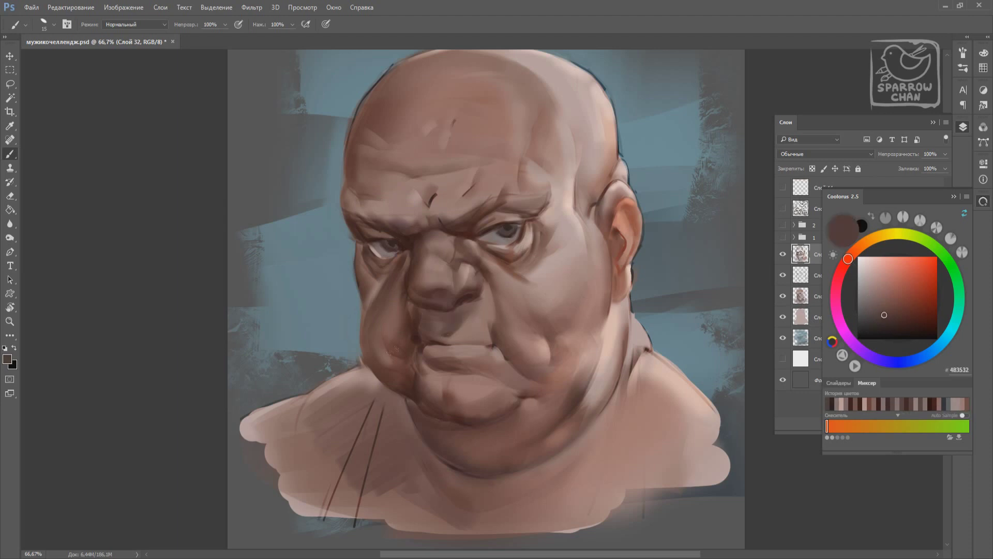
pyautogui.keyDown('alt'); pyautogui.click(408, 385); pyautogui.keyUp('alt')
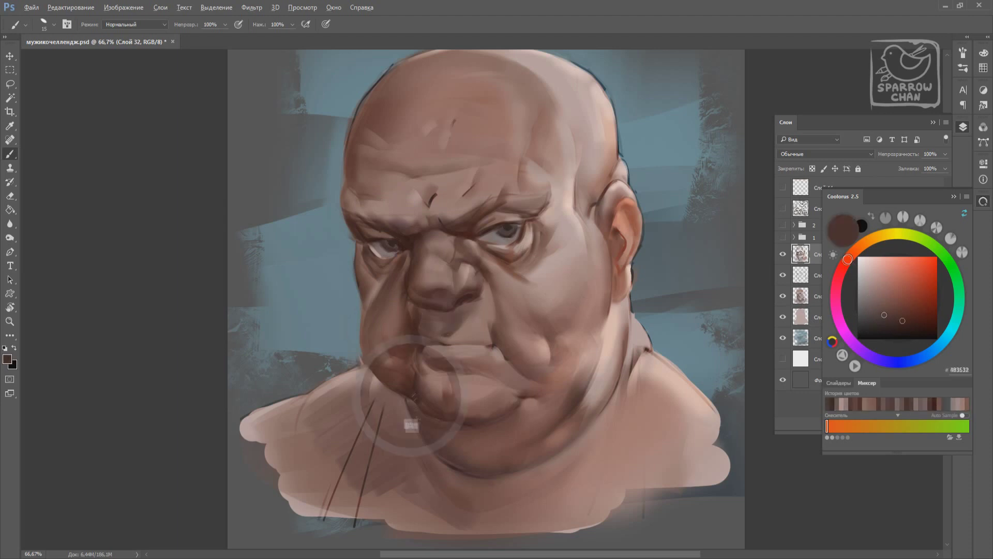
pyautogui.rightClick(443, 411)
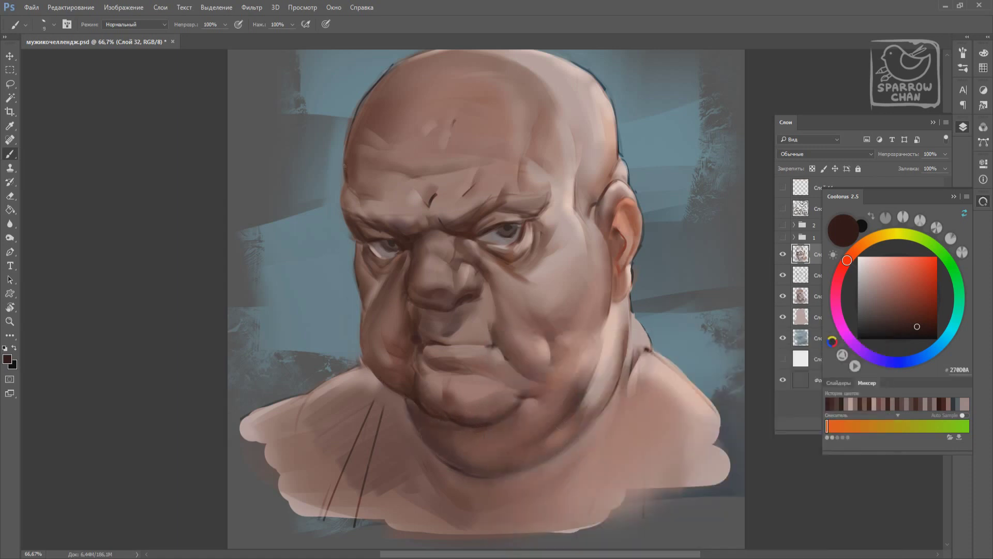
# Add small dark brown strokes along the left cheek, then sample lighter and darker skin tones
pyautogui.keyDown('alt'); pyautogui.click(364, 265); pyautogui.keyUp('alt')
pyautogui.moveTo(360, 240); pyautogui.dragTo(361, 261)
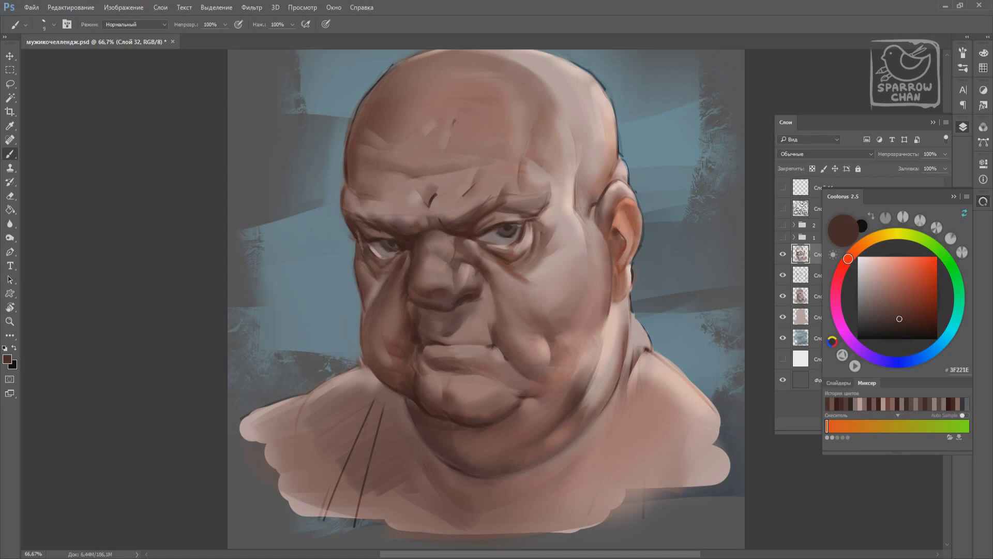
pyautogui.keyDown('alt'); pyautogui.click(369, 244); pyautogui.keyUp('alt')
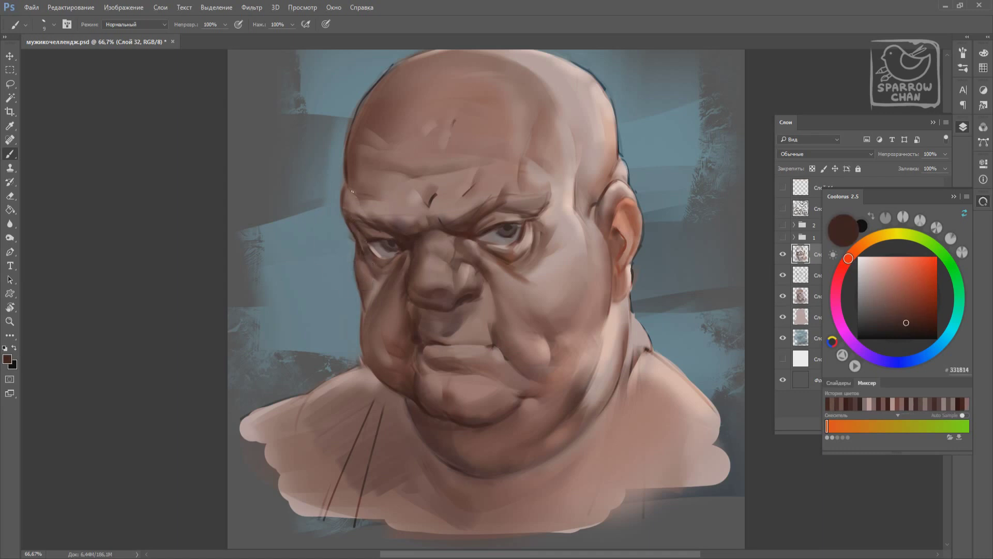
pyautogui.keyDown('alt'); pyautogui.click(353, 241); pyautogui.keyUp('alt')
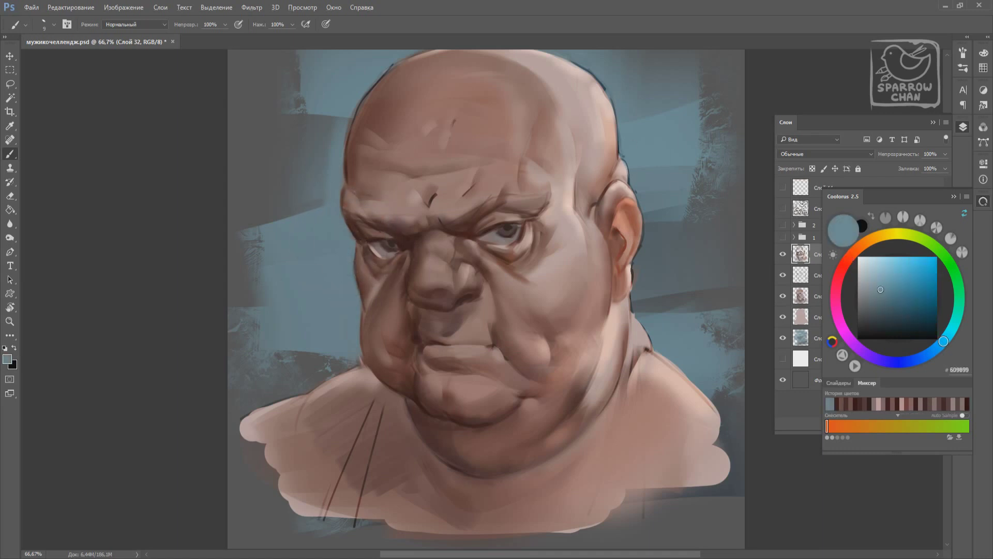
pyautogui.keyDown('alt'); pyautogui.click(599, 222); pyautogui.keyUp('alt')
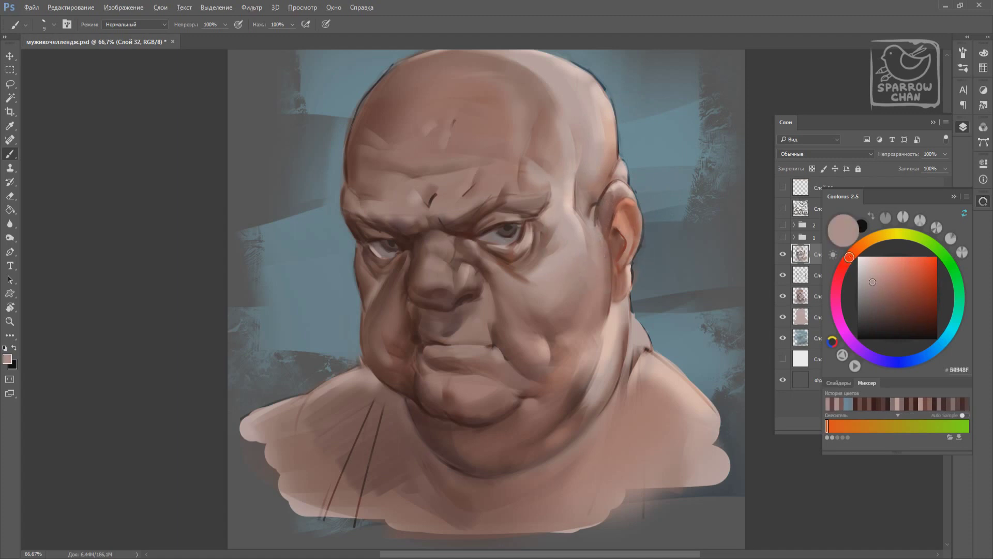
pyautogui.keyDown('alt'); pyautogui.click(480, 265); pyautogui.keyUp('alt')
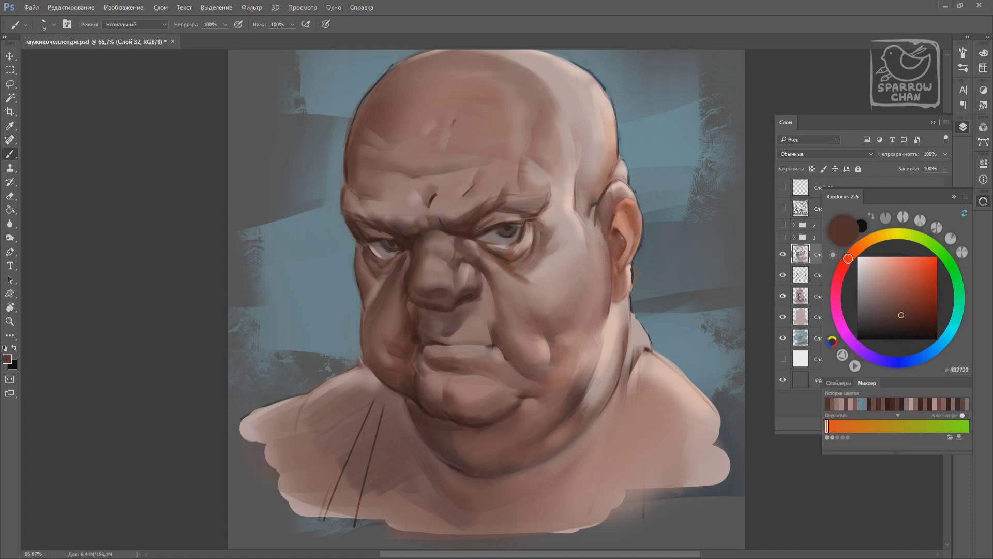
pyautogui.keyDown('alt'); pyautogui.click(472, 243); pyautogui.keyUp('alt')
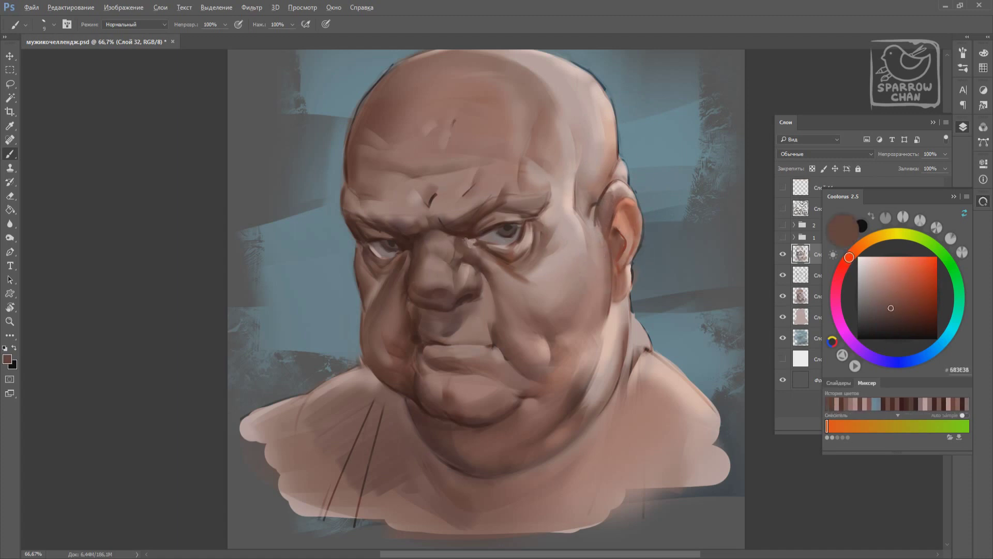
# Set the brush to 20 and sample light greyish, mid-brown and very dark brown tones
pyautogui.rightClick(468, 259)
pyautogui.press('Escape')
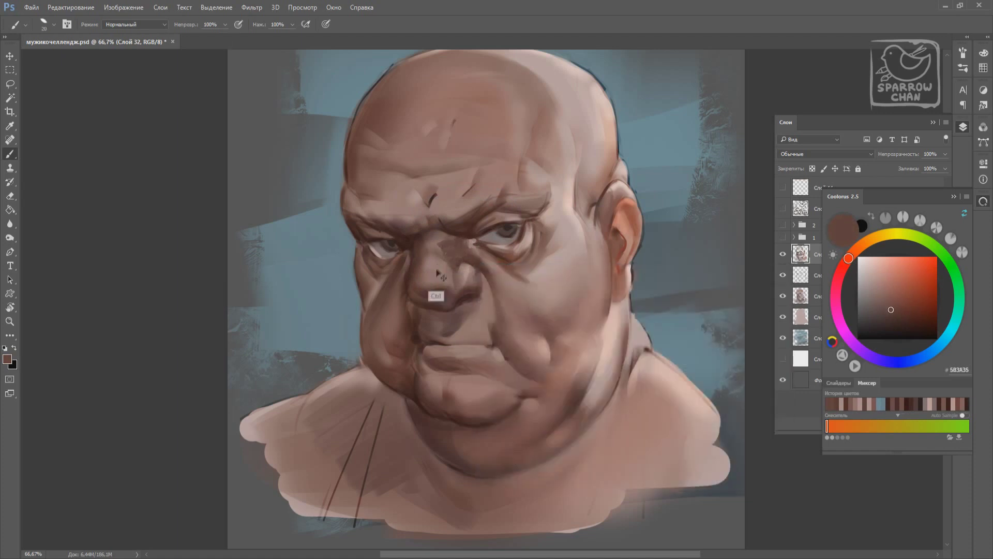
pyautogui.keyDown('alt'); pyautogui.click(446, 237); pyautogui.keyUp('alt')
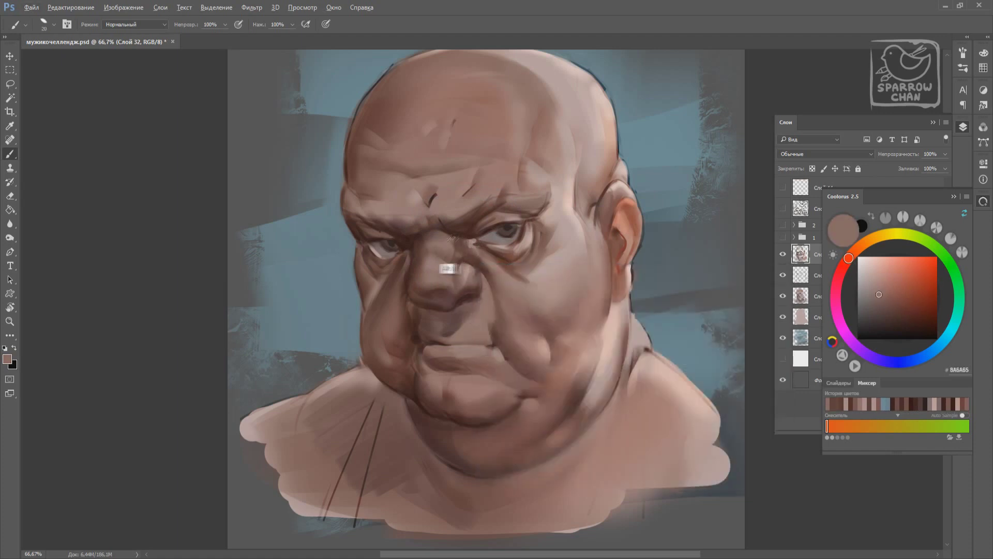
pyautogui.keyDown('alt'); pyautogui.click(432, 264); pyautogui.keyUp('alt')
pyautogui.keyDown('alt'); pyautogui.click(545, 290); pyautogui.keyUp('alt')
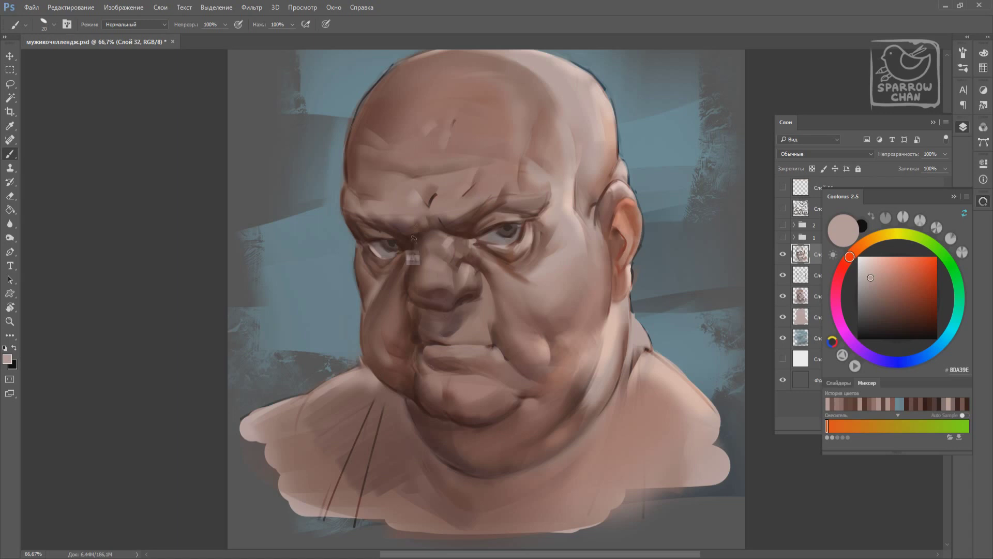
pyautogui.keyDown('alt'); pyautogui.click(413, 258); pyautogui.keyUp('alt')
pyautogui.keyDown('alt'); pyautogui.click(429, 207); pyautogui.keyUp('alt')
pyautogui.keyDown('alt'); pyautogui.click(419, 279); pyautogui.keyUp('alt')
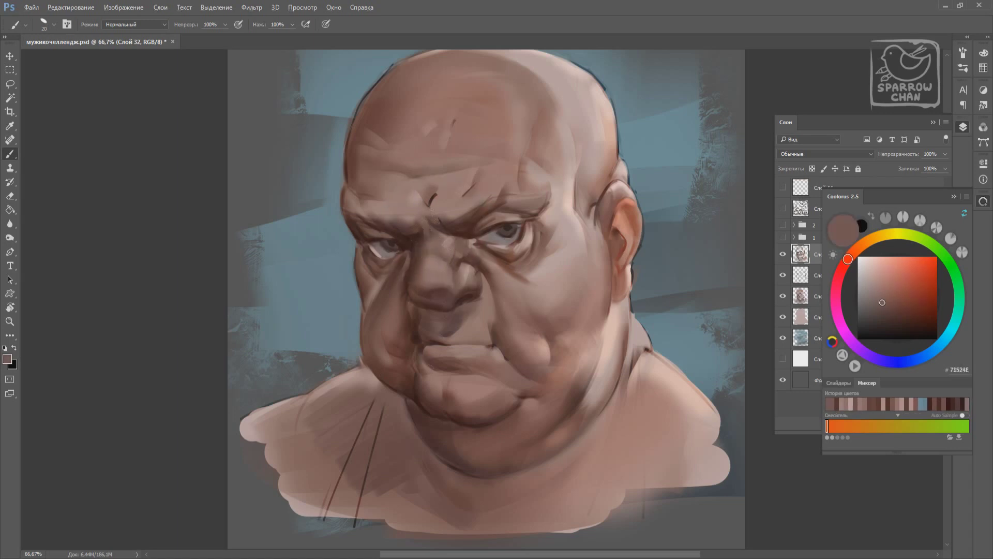
pyautogui.keyDown('alt'); pyautogui.click(410, 261); pyautogui.keyUp('alt')
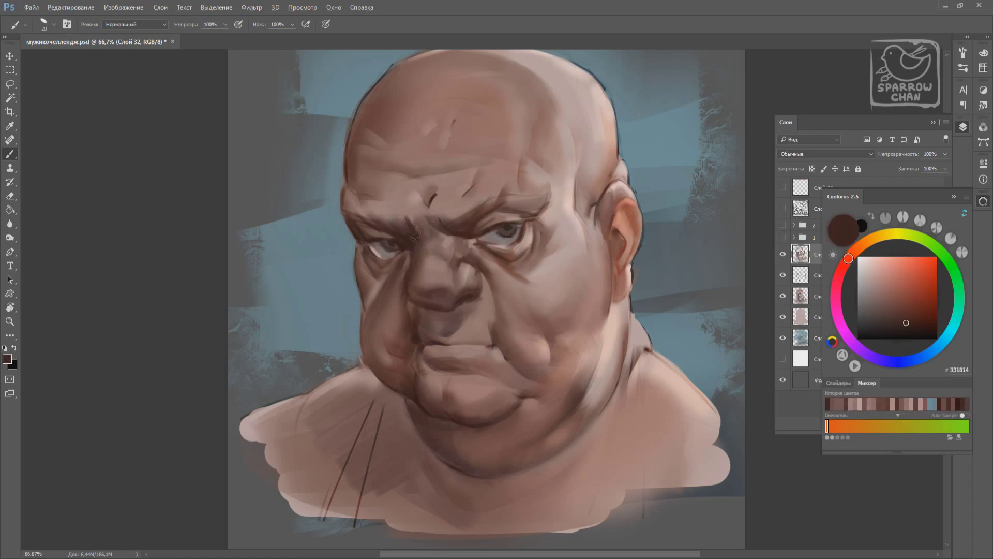
# Paint light pinkish dabs near the brow
pyautogui.keyDown('alt'); pyautogui.click(415, 239); pyautogui.keyUp('alt')
pyautogui.click(422, 229)
pyautogui.keyDown('alt'); pyautogui.click(424, 196); pyautogui.keyUp('alt')
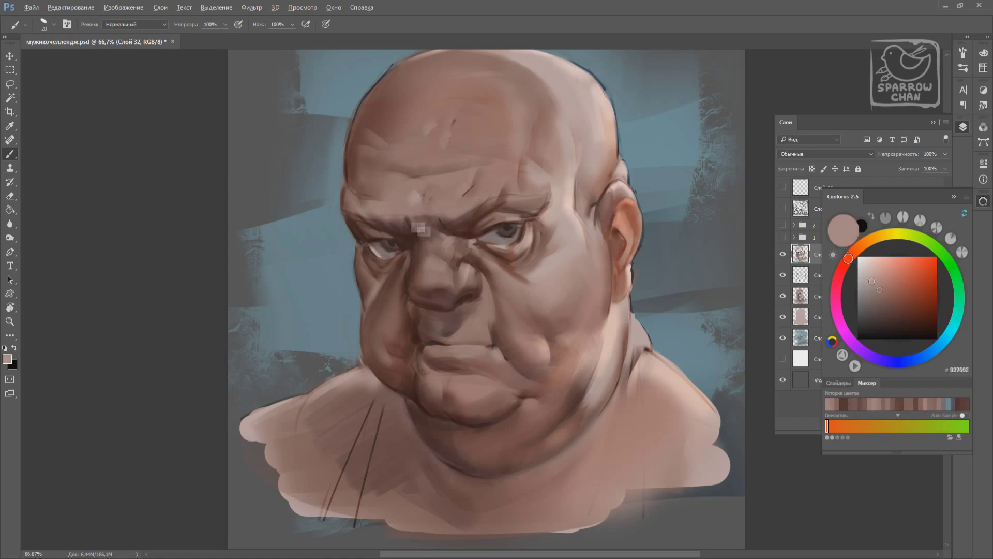
pyautogui.keyDown('alt'); pyautogui.click(424, 217); pyautogui.keyUp('alt')
# Pick near-black and deep red tones, set the brush to 14, and load a light grey highlight
pyautogui.keyDown('alt'); pyautogui.click(494, 231); pyautogui.keyUp('alt')
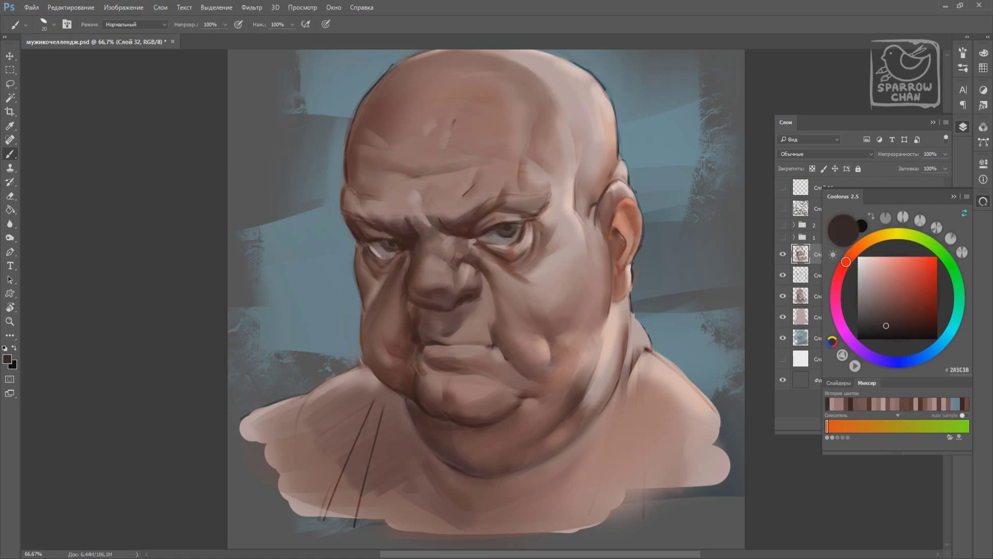
pyautogui.click(928, 303)
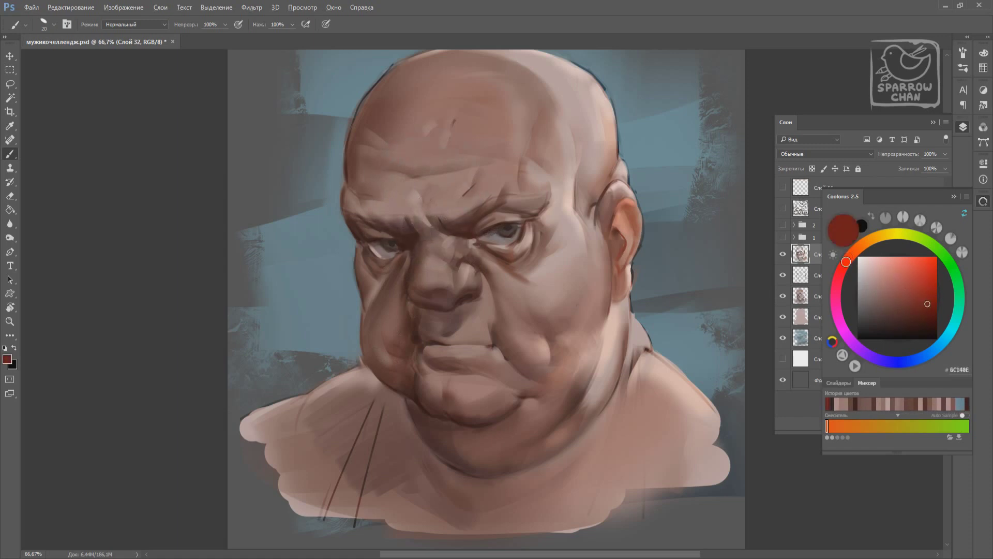
pyautogui.rightClick(528, 264)
pyautogui.press('Return')
pyautogui.keyDown('alt'); pyautogui.click(528, 264); pyautogui.keyUp('alt')
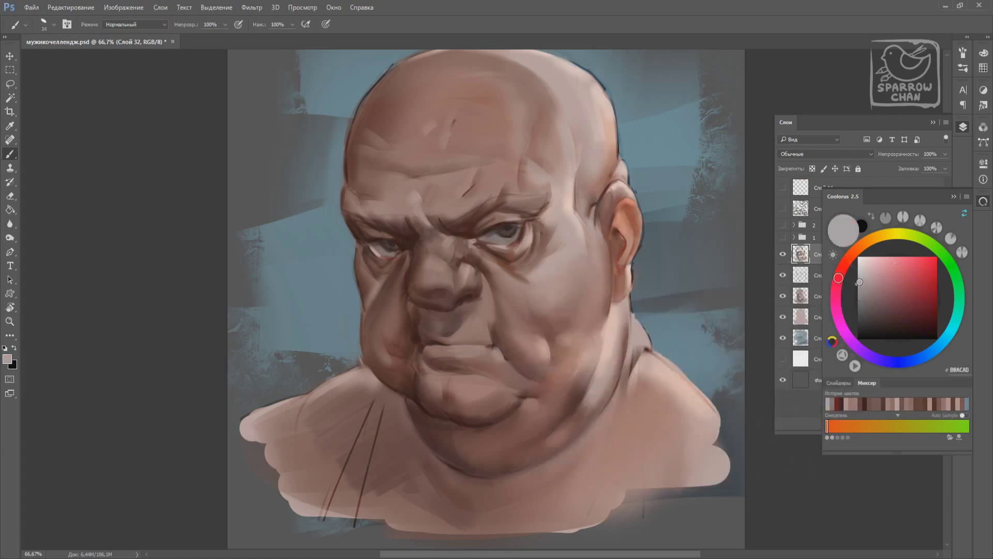
pyautogui.click(857, 265)
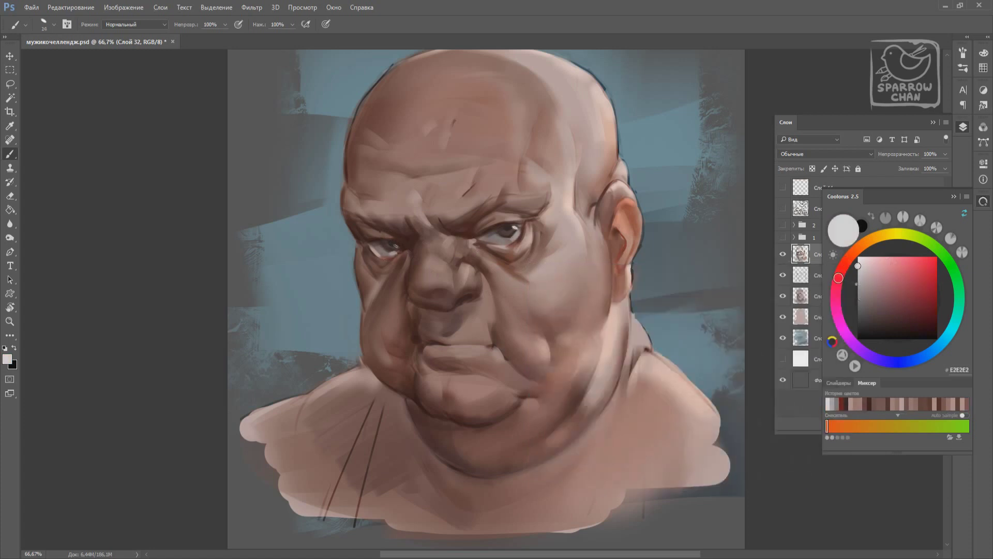
# Sample browns and greys from the face, trying 62 px then a large 135 px brush
pyautogui.keyDown('alt'); pyautogui.click(347, 353); pyautogui.keyUp('alt')
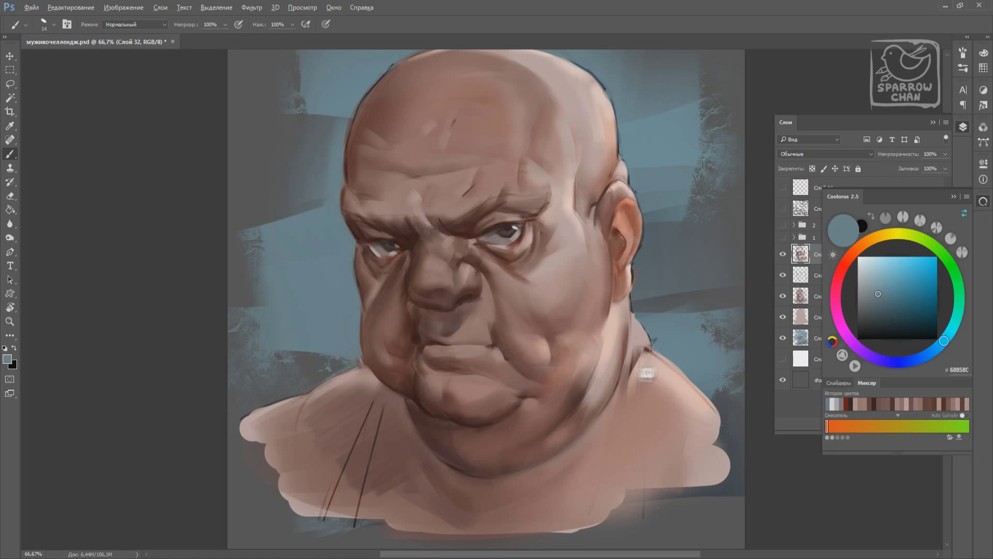
pyautogui.rightClick(621, 427)
pyautogui.click(693, 422)
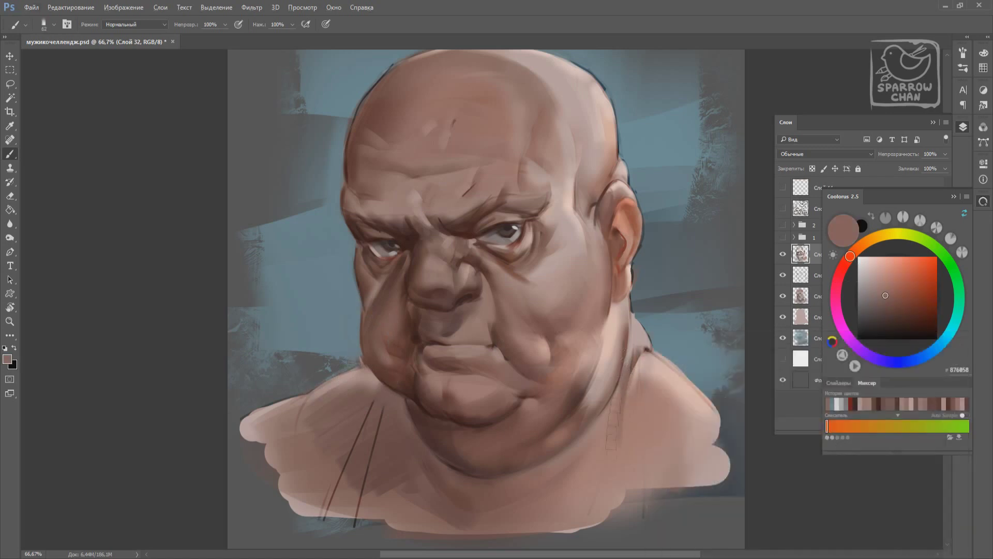
pyautogui.keyDown('alt'); pyautogui.click(572, 459); pyautogui.keyUp('alt')
pyautogui.rightClick(522, 487)
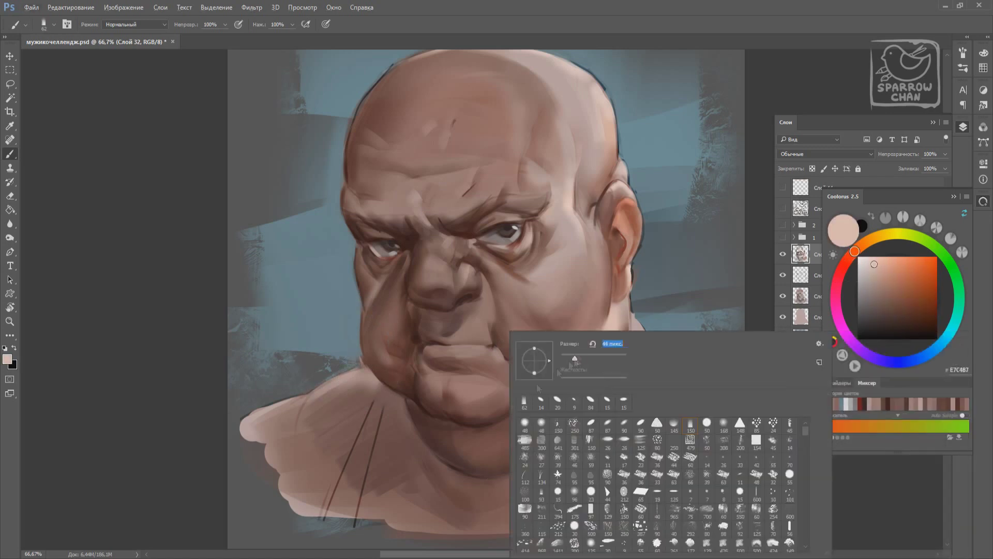
pyautogui.keyDown('alt'); pyautogui.click(483, 410); pyautogui.keyUp('alt')
pyautogui.rightClick(598, 414)
pyautogui.keyDown('alt'); pyautogui.click(497, 433); pyautogui.keyUp('alt')
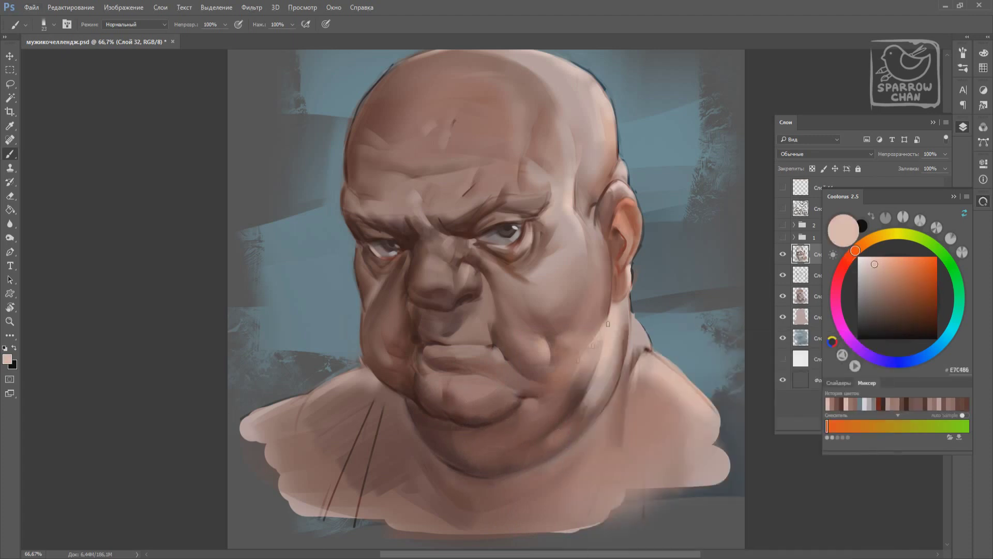
pyautogui.keyDown('alt'); pyautogui.click(592, 329); pyautogui.keyUp('alt')
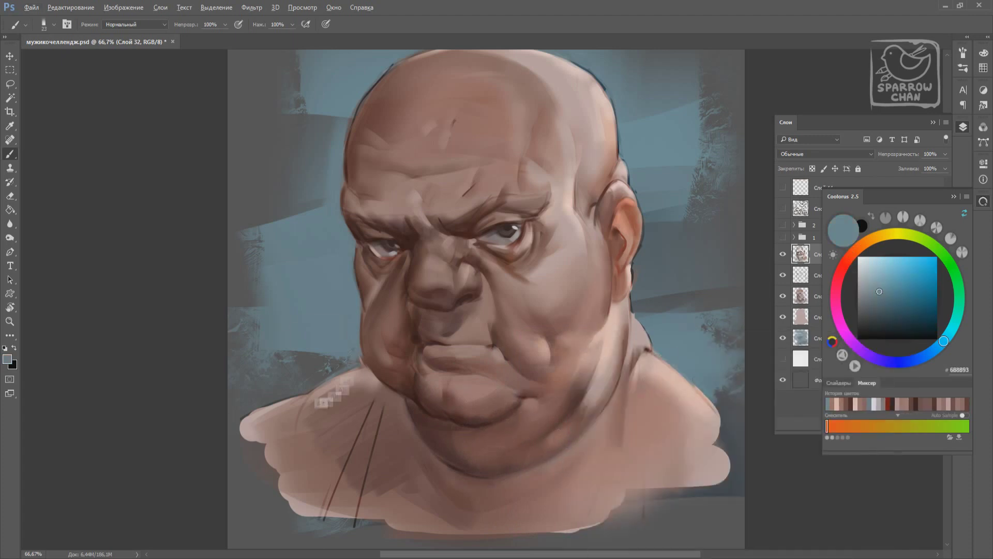
pyautogui.keyDown('alt'); pyautogui.click(358, 357); pyautogui.keyUp('alt')
pyautogui.rightClick(567, 366)
pyautogui.keyDown('alt'); pyautogui.click(421, 410); pyautogui.keyUp('alt')
# Shade the neck and chin with dark brown, then add under-chin strokes at size 35
pyautogui.moveTo(466, 373); pyautogui.dragTo(362, 466)
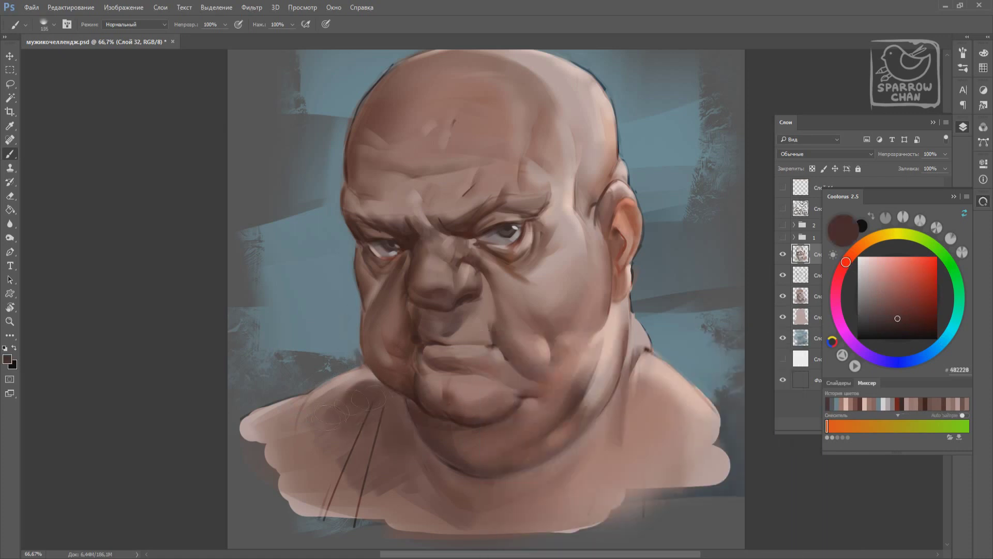
pyautogui.moveTo(403, 393)
pyautogui.mouseDown()
pyautogui.moveTo(331, 434)
pyautogui.moveTo(300, 507)
pyautogui.mouseUp()
pyautogui.rightClick(640, 332)
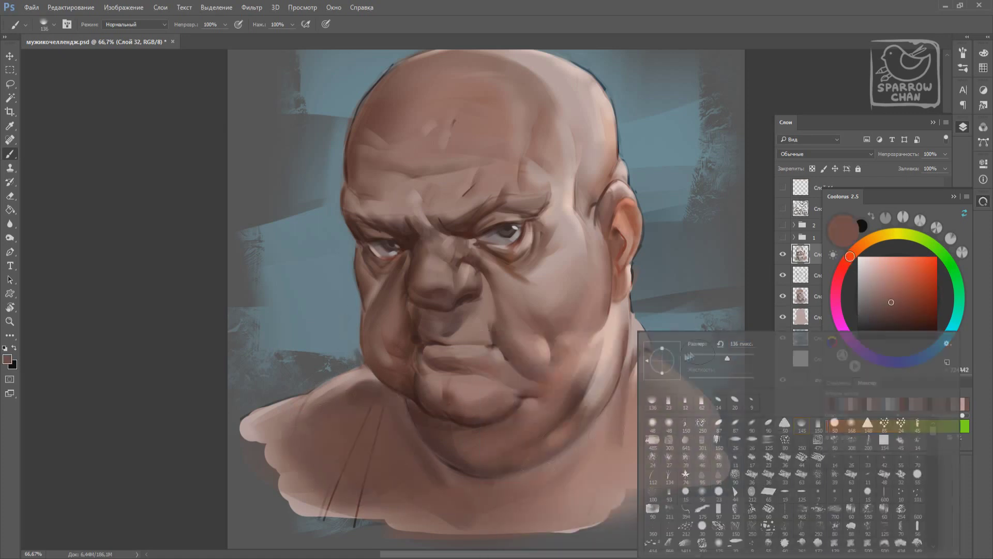
pyautogui.press('Return')
pyautogui.keyDown('alt'); pyautogui.click(517, 455); pyautogui.keyUp('alt')
pyautogui.moveTo(538, 465); pyautogui.dragTo(455, 527)
pyautogui.moveTo(491, 484); pyautogui.dragTo(450, 481)
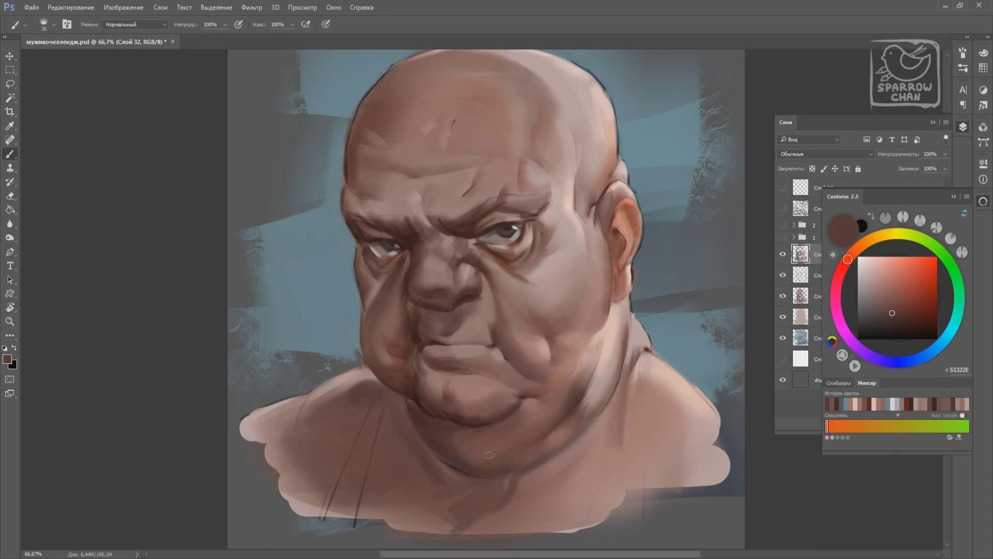
# Try brush sizes 155, 40 and 48 px from the presets
pyautogui.rightClick(493, 329)
pyautogui.press('Return')
pyautogui.keyDown('alt'); pyautogui.click(652, 331); pyautogui.keyUp('alt')
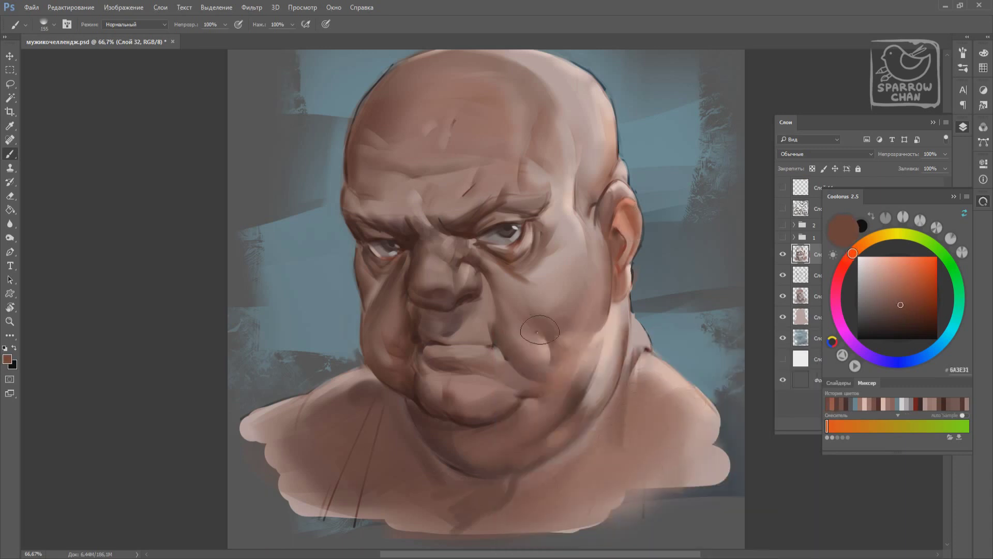
pyautogui.rightClick(543, 329)
pyautogui.press('Return')
pyautogui.rightClick(554, 339)
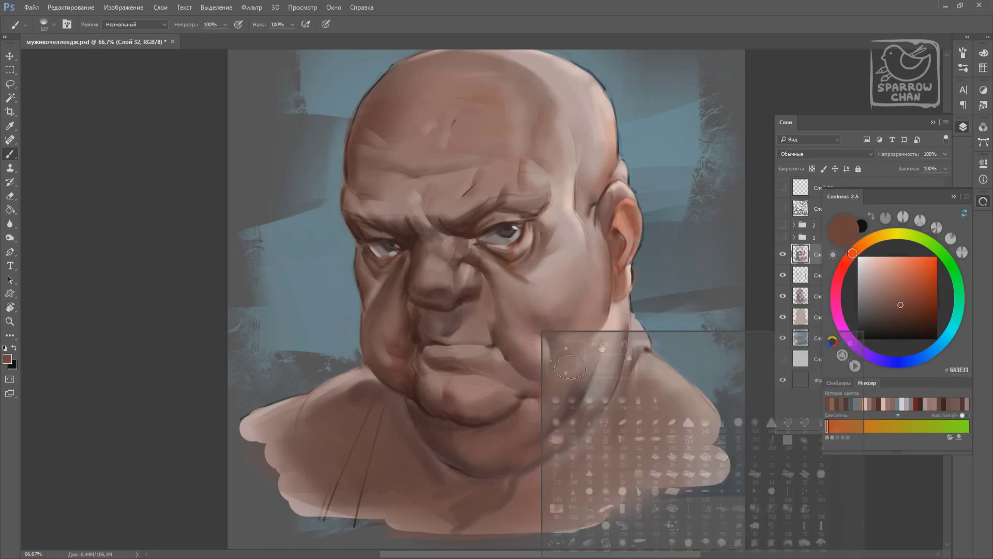
pyautogui.press('Return')
# Sample darker, mid and lighter chin browns, resizing the brush to 21 then 39
pyautogui.keyDown('alt'); pyautogui.click(487, 381); pyautogui.keyUp('alt')
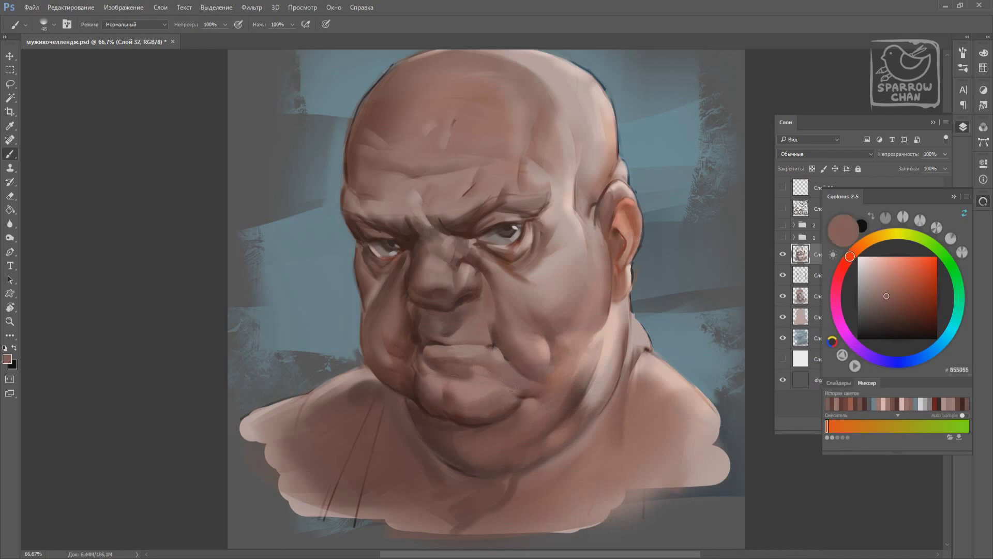
pyautogui.keyDown('alt'); pyautogui.click(476, 378); pyautogui.keyUp('alt')
pyautogui.keyDown('alt'); pyautogui.click(505, 384); pyautogui.keyUp('alt')
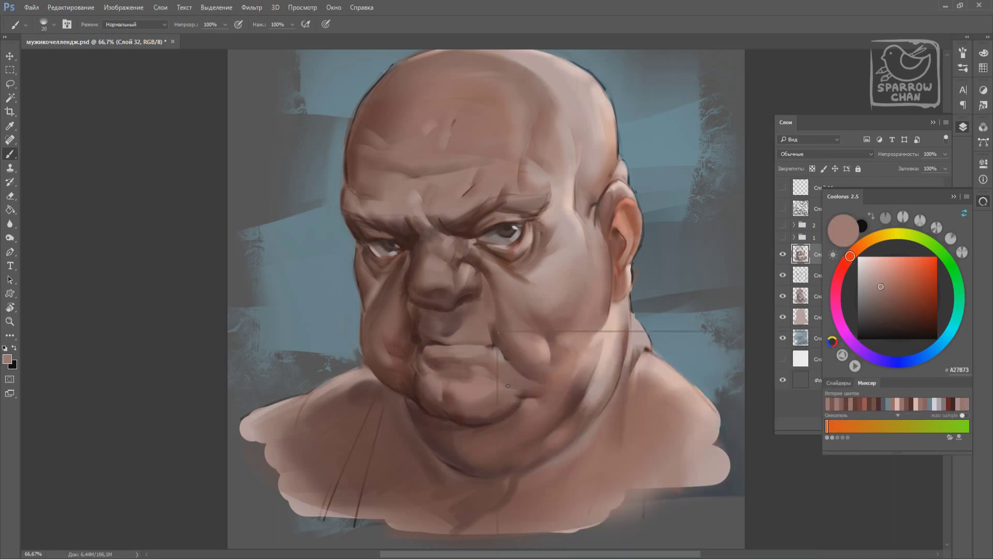
pyautogui.rightClick(498, 403)
pyautogui.press('Return')
pyautogui.rightClick(515, 381)
pyautogui.press('Return')
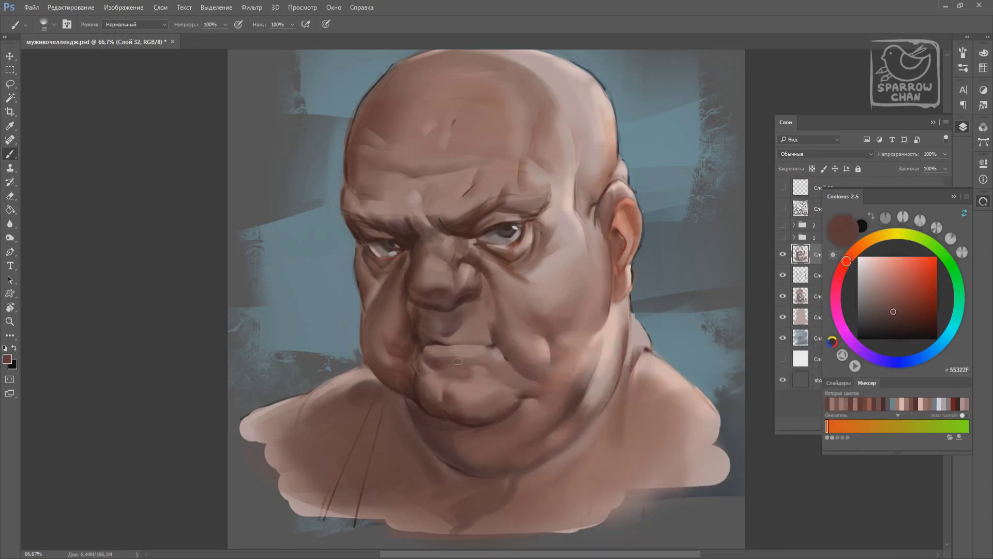
# Sample browns near the nose and brow, setting the brush to 54 then 47
pyautogui.keyDown('alt'); pyautogui.click(467, 391); pyautogui.keyUp('alt')
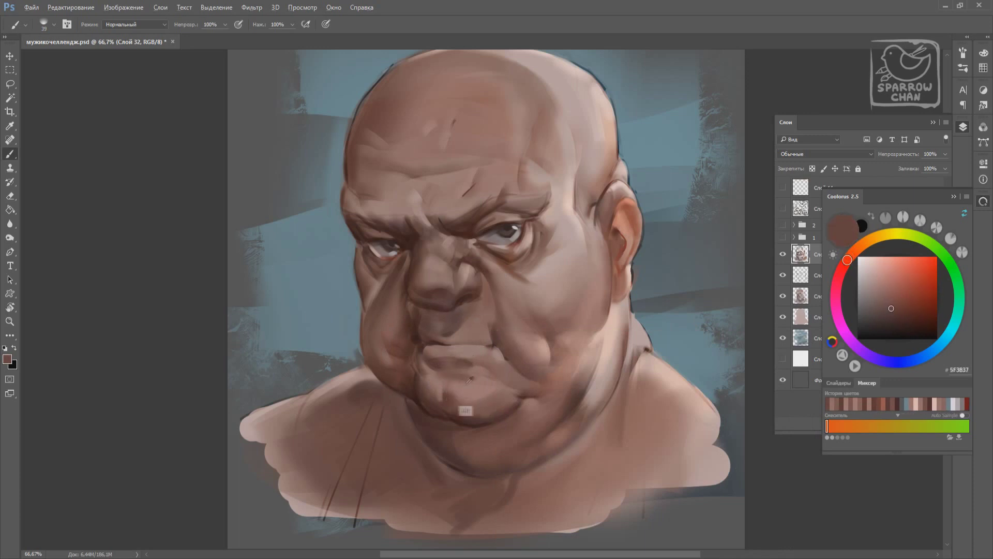
pyautogui.keyDown('alt'); pyautogui.click(434, 305); pyautogui.keyUp('alt')
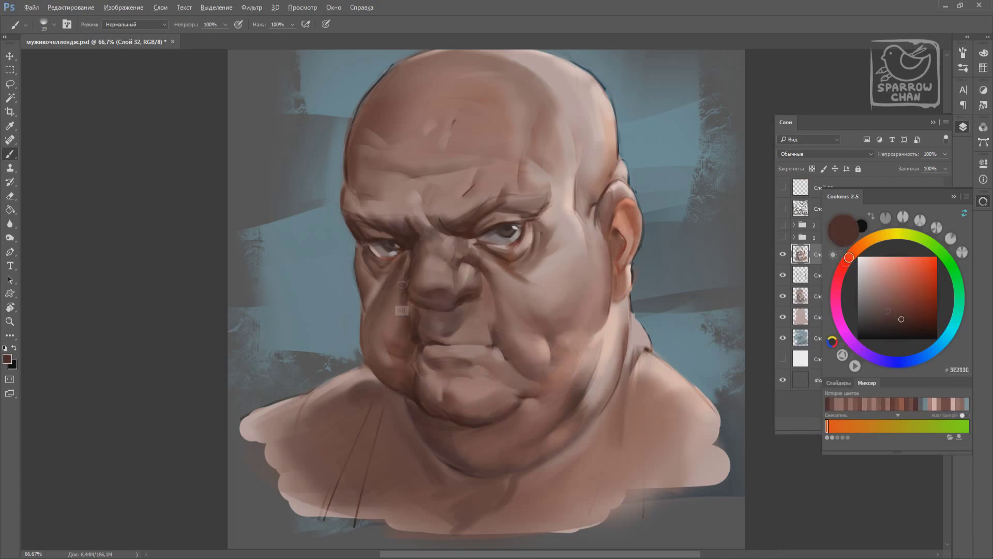
pyautogui.keyDown('alt'); pyautogui.click(396, 369); pyautogui.keyUp('alt')
pyautogui.rightClick(405, 369)
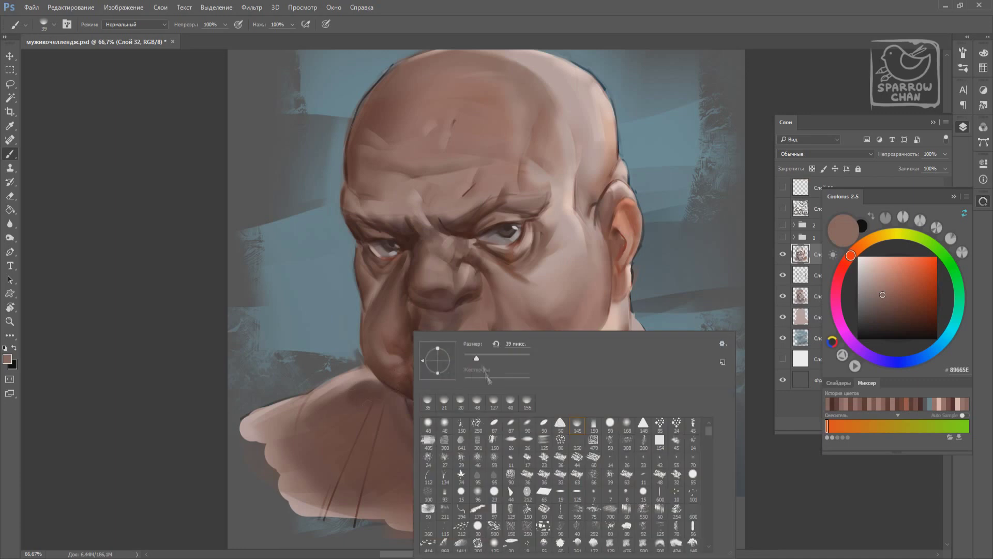
pyautogui.press('Return')
pyautogui.keyDown('alt'); pyautogui.click(401, 347); pyautogui.keyUp('alt')
pyautogui.keyDown('alt'); pyautogui.click(460, 230); pyautogui.keyUp('alt')
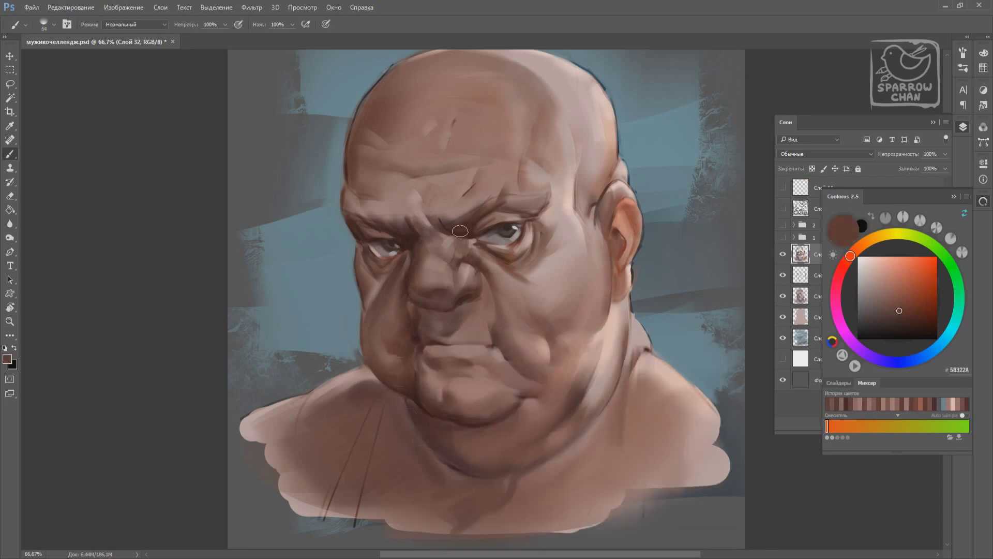
pyautogui.rightClick(576, 250)
pyautogui.press('Return')
# Sample forehead skin tones and settle on a near-black brown for the creases
pyautogui.keyDown('alt'); pyautogui.click(550, 245); pyautogui.keyUp('alt')
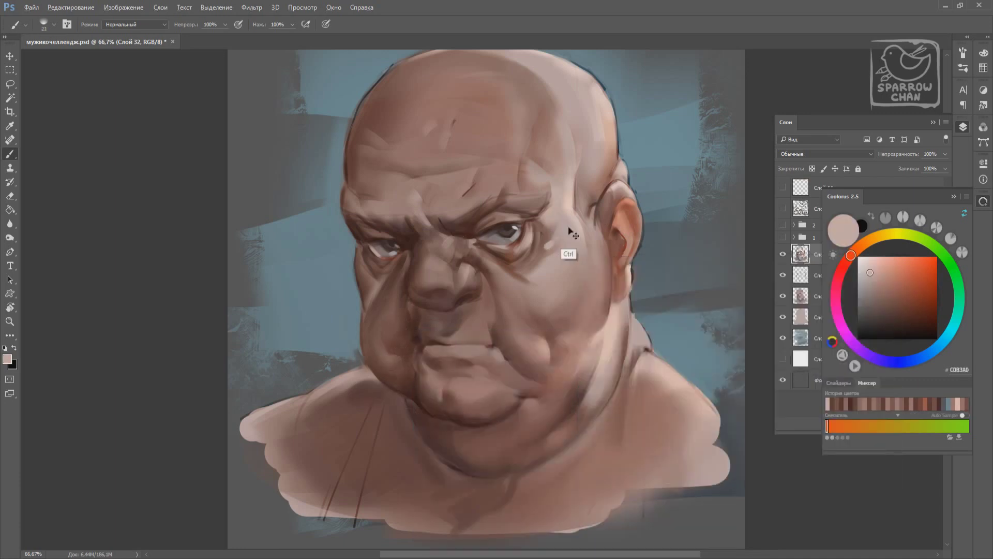
pyautogui.rightClick(576, 249)
pyautogui.press('Return')
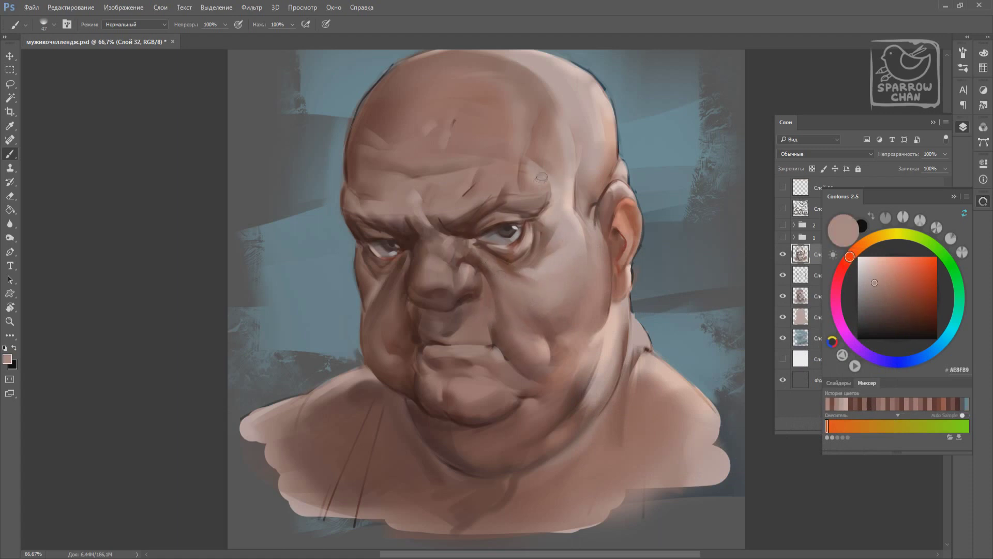
pyautogui.keyDown('alt'); pyautogui.click(522, 181); pyautogui.keyUp('alt')
pyautogui.keyDown('alt'); pyautogui.click(545, 193); pyautogui.keyUp('alt')
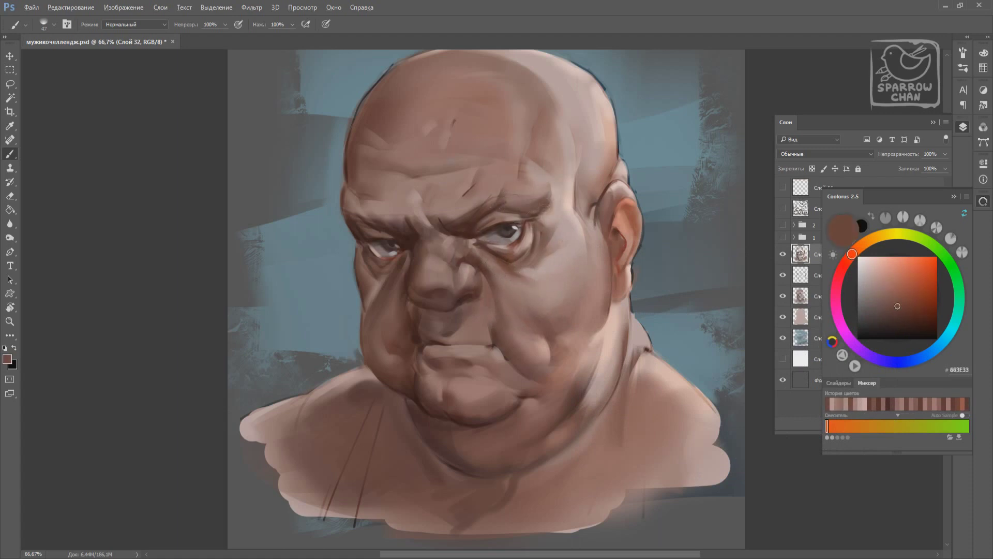
pyautogui.keyDown('alt'); pyautogui.click(552, 192); pyautogui.keyUp('alt')
pyautogui.keyDown('alt'); pyautogui.click(515, 256); pyautogui.keyUp('alt')
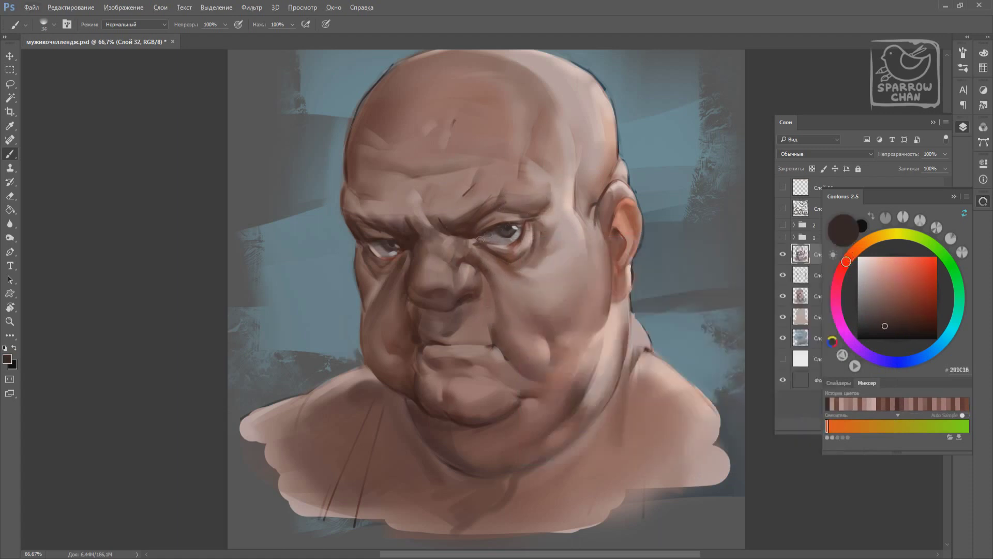
pyautogui.keyDown('alt'); pyautogui.click(379, 254); pyautogui.keyUp('alt')
pyautogui.keyDown('alt'); pyautogui.click(412, 259); pyautogui.keyUp('alt')
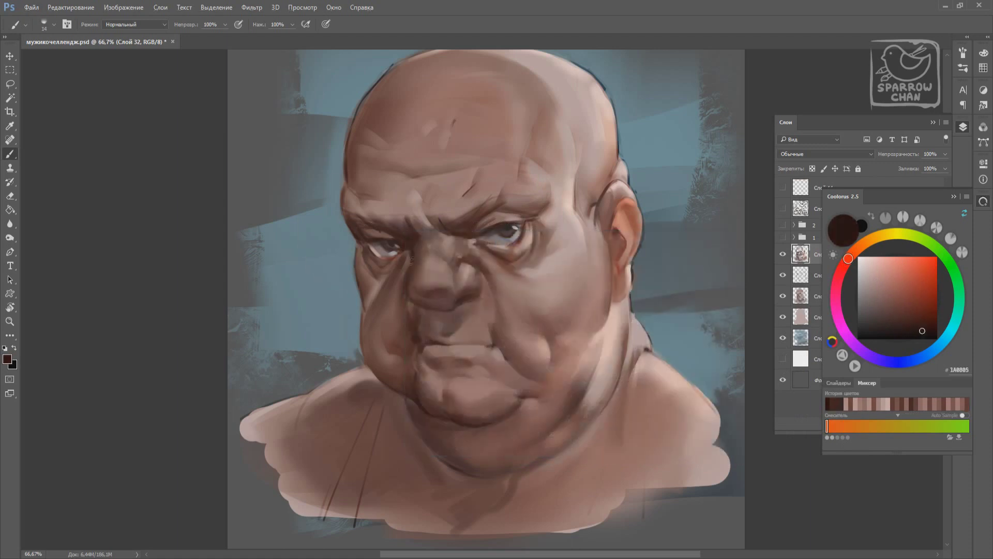
# Pick a deep maroon, resize the brush to 37, 21 then 44, and sample the crease colour
pyautogui.rightClick(450, 305)
pyautogui.keyDown('alt'); pyautogui.click(453, 320); pyautogui.keyUp('alt')
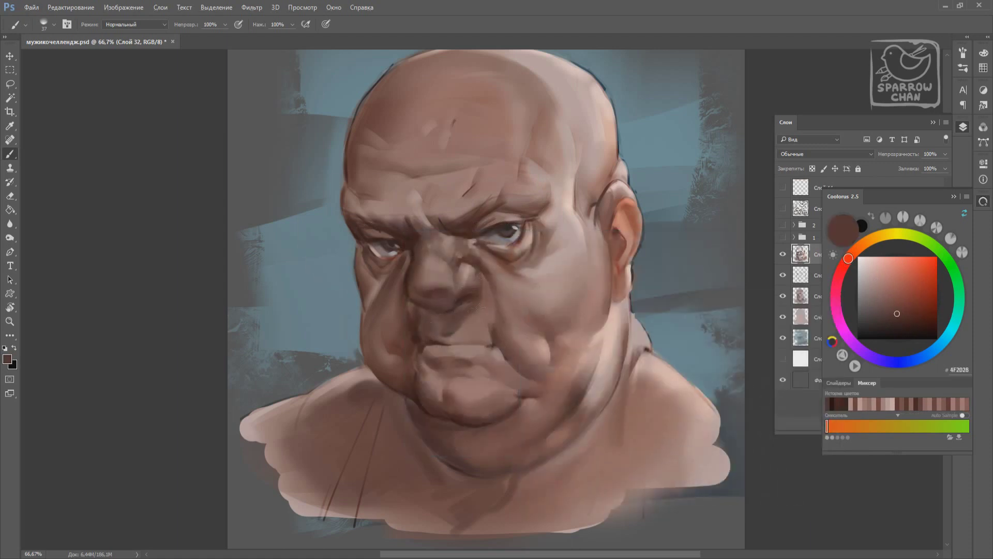
pyautogui.rightClick(450, 363)
pyautogui.press('Escape')
pyautogui.rightClick(450, 357)
pyautogui.press('Escape')
pyautogui.keyDown('alt'); pyautogui.click(476, 386); pyautogui.keyUp('alt')
pyautogui.keyDown('alt'); pyautogui.click(368, 412); pyautogui.keyUp('alt')
pyautogui.keyDown('alt'); pyautogui.click(399, 371); pyautogui.keyUp('alt')
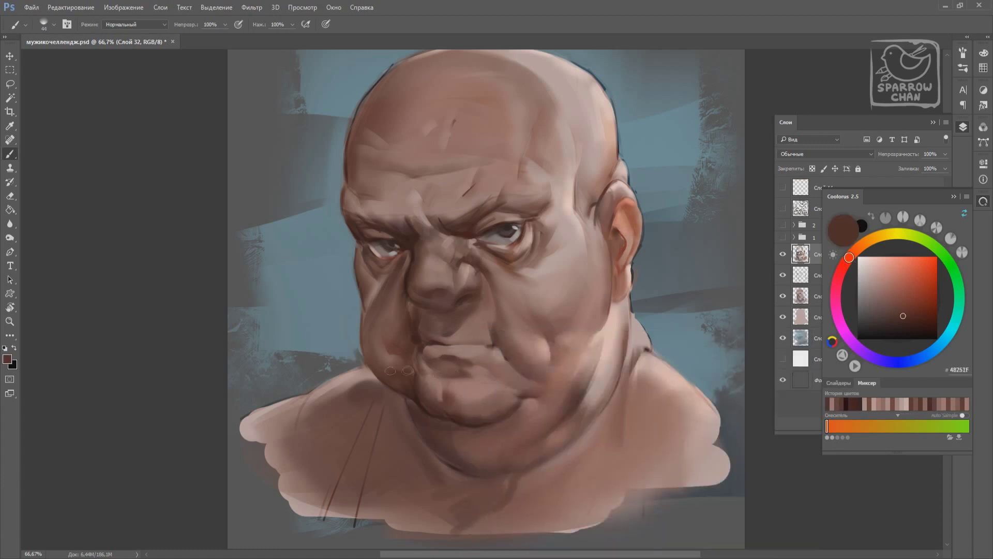
# Sample pale scalp tones with a 26 px brush, load a light salmon colour, and save
pyautogui.moveTo(399, 370); pyautogui.dragTo(365, 419)
pyautogui.keyDown('alt'); pyautogui.click(494, 159); pyautogui.keyUp('alt')
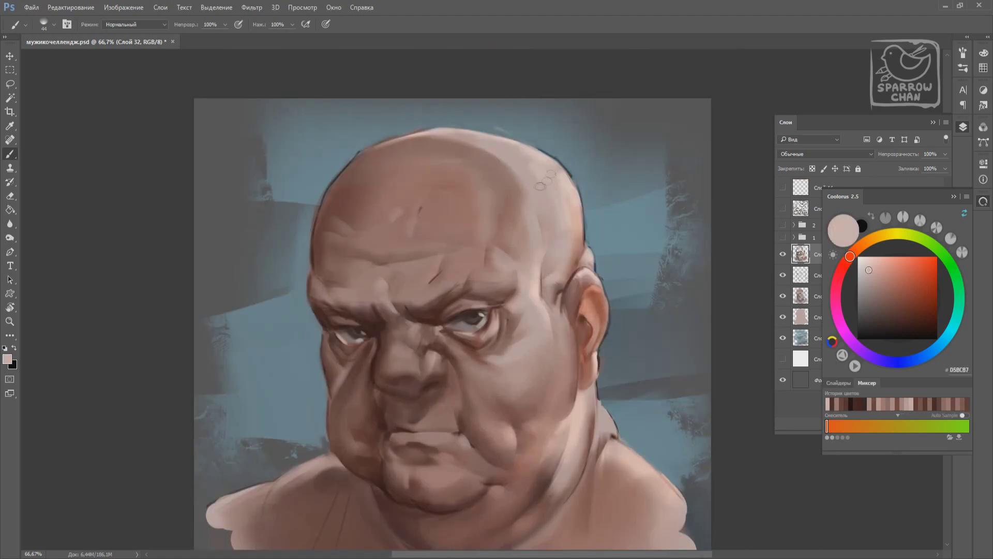
pyautogui.keyDown('alt'); pyautogui.click(550, 194); pyautogui.keyUp('alt')
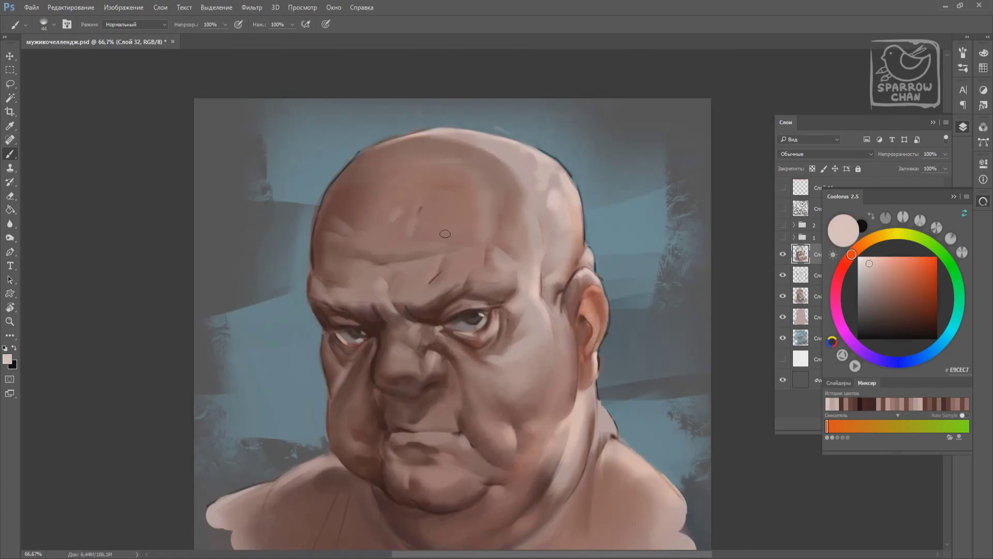
pyautogui.moveTo(613, 460); pyautogui.dragTo(583, 412)
pyautogui.rightClick(595, 291)
pyautogui.click(559, 285)
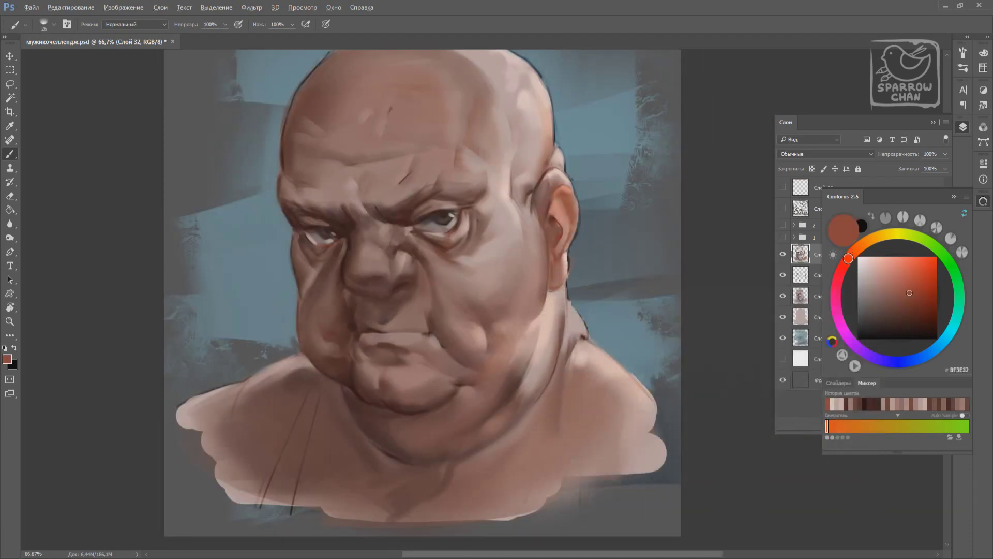
pyautogui.press(']')
pyautogui.press(']')
pyautogui.press(']')
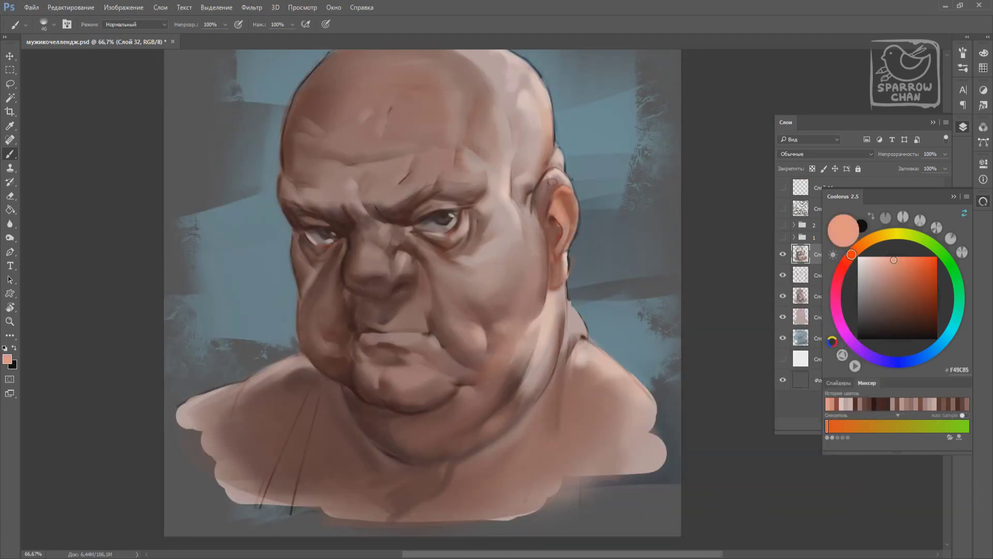
pyautogui.hotkey('ctrl', 's')
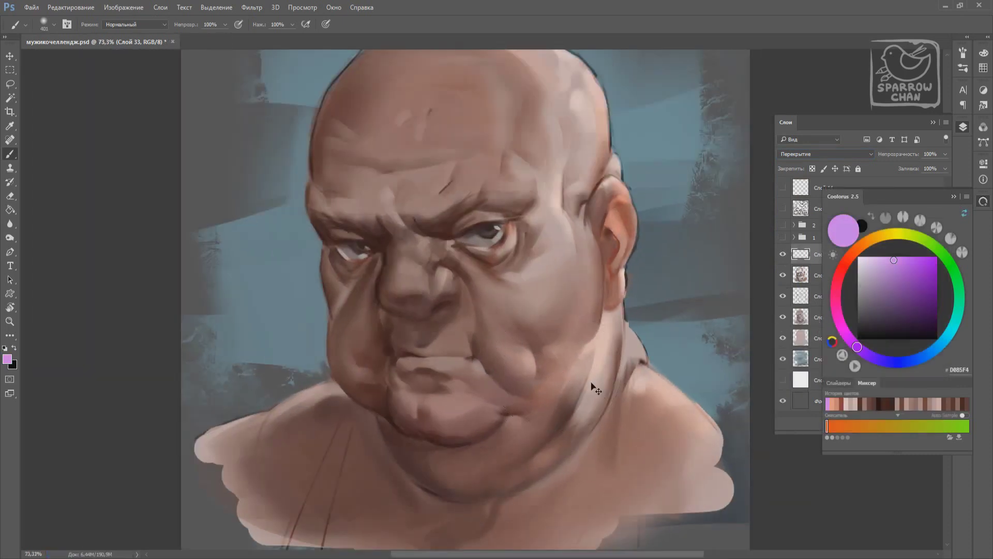
# Glaze magenta and red tints over the face with brush sizes 81 and 39
pyautogui.click(809, 256)
pyautogui.click(909, 361)
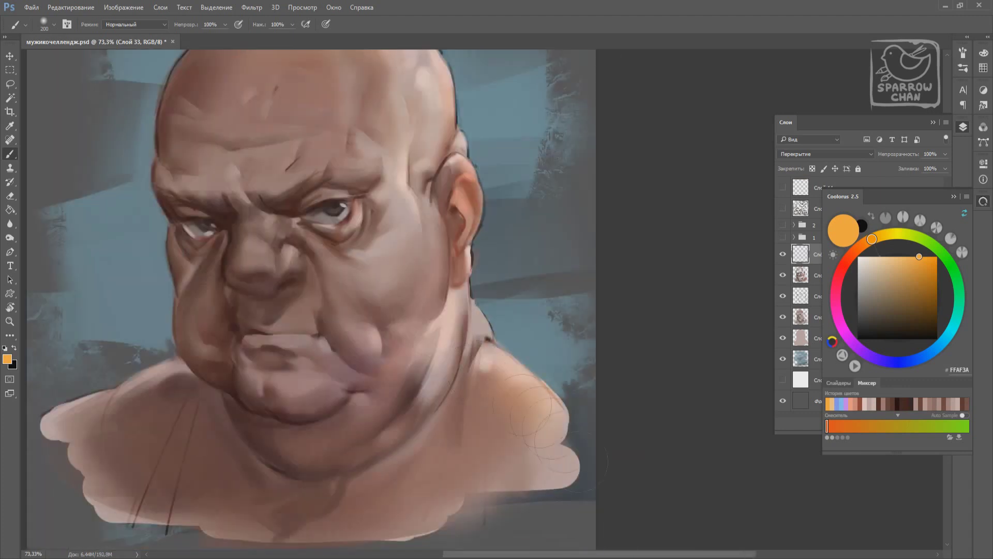
pyautogui.click(835, 295)
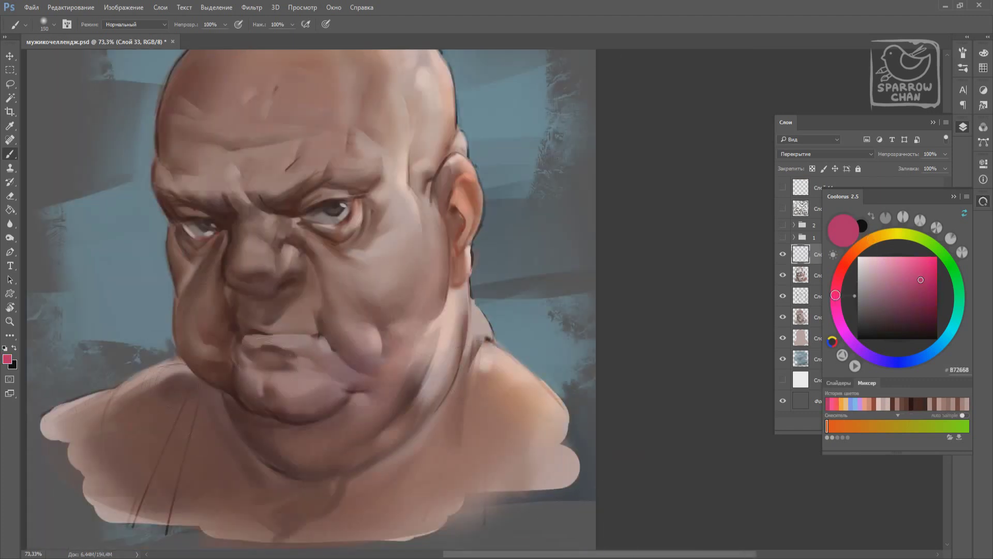
pyautogui.click(848, 258)
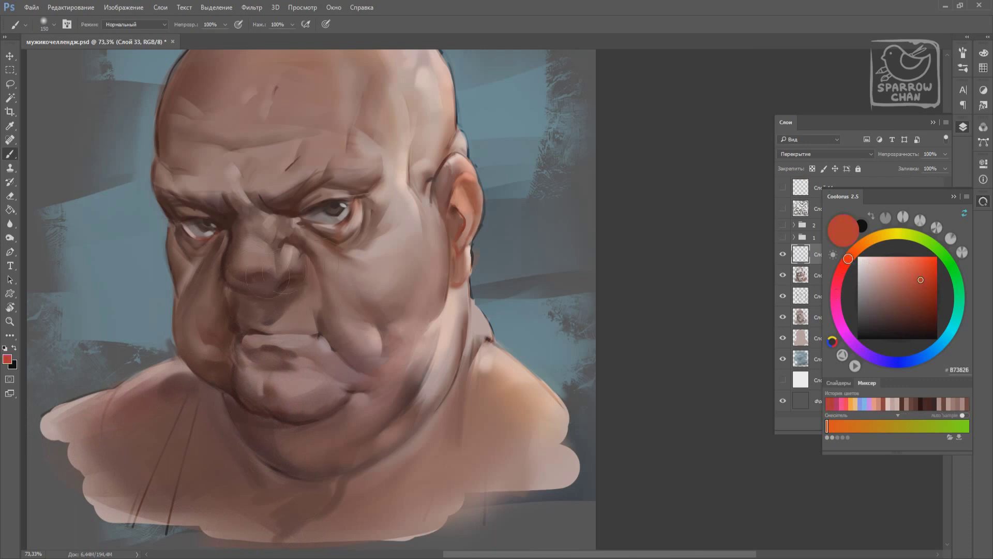
pyautogui.rightClick(363, 246)
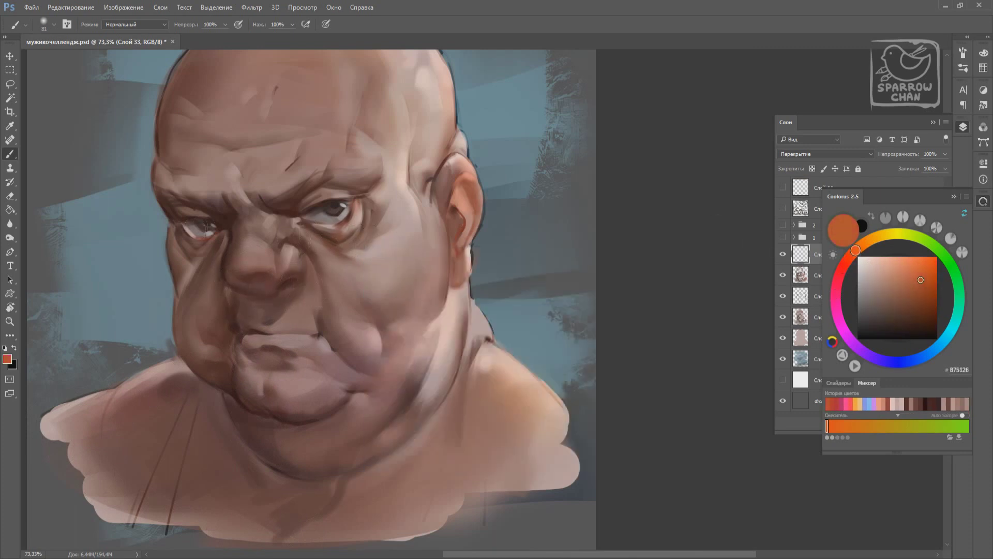
pyautogui.rightClick(333, 239)
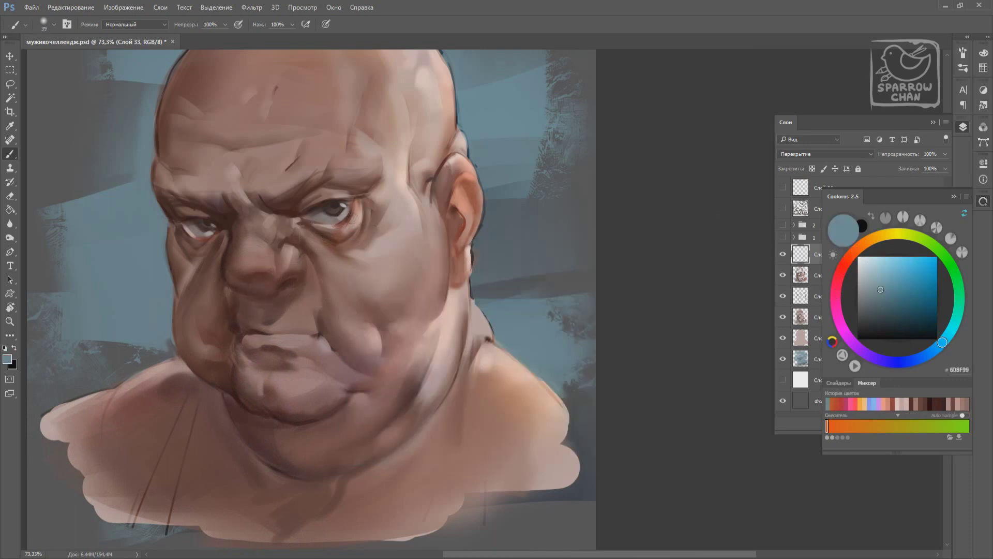
pyautogui.keyDown('alt'); pyautogui.click(193, 226); pyautogui.keyUp('alt')
# Glaze bright blue, darker red-brown and light pink tints across the face and neck
pyautogui.moveTo(900, 367); pyautogui.dragTo(931, 351)
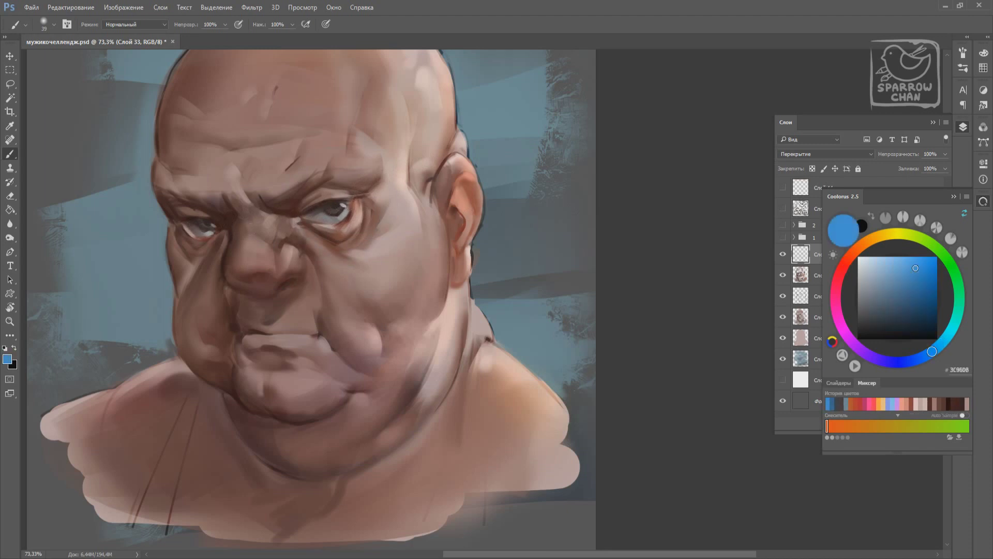
pyautogui.rightClick(309, 256)
pyautogui.click(920, 317)
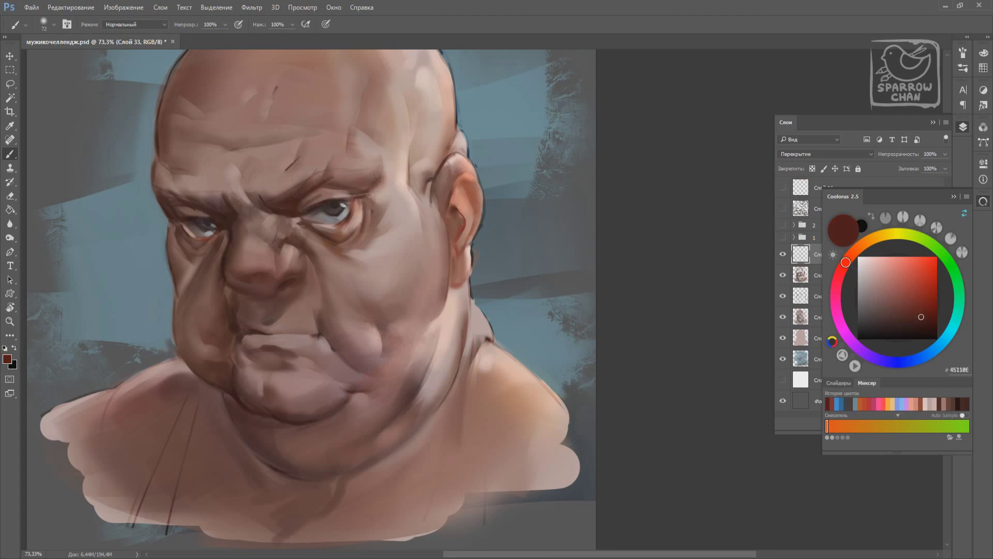
pyautogui.rightClick(342, 242)
pyautogui.keyDown('alt'); pyautogui.click(296, 223); pyautogui.keyUp('alt')
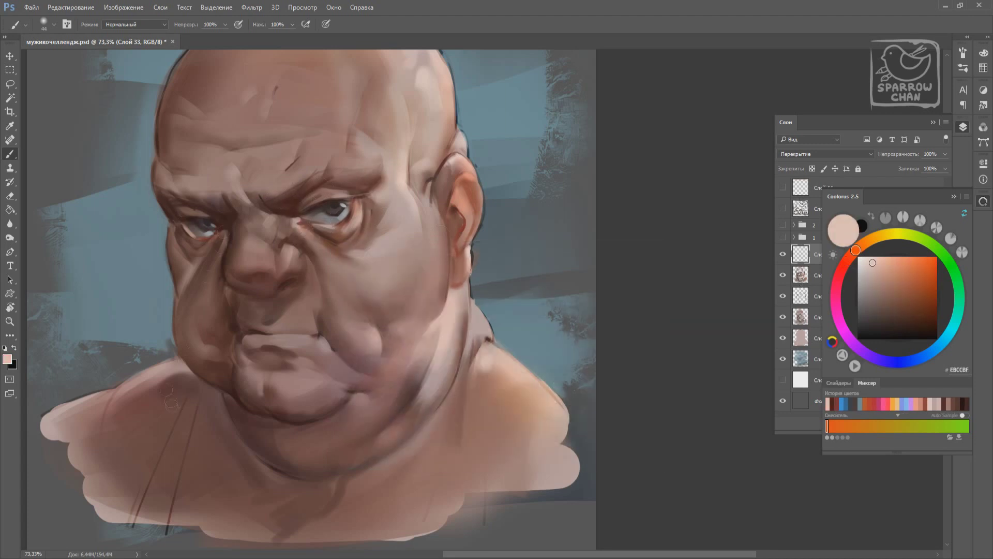
pyautogui.click(869, 403)
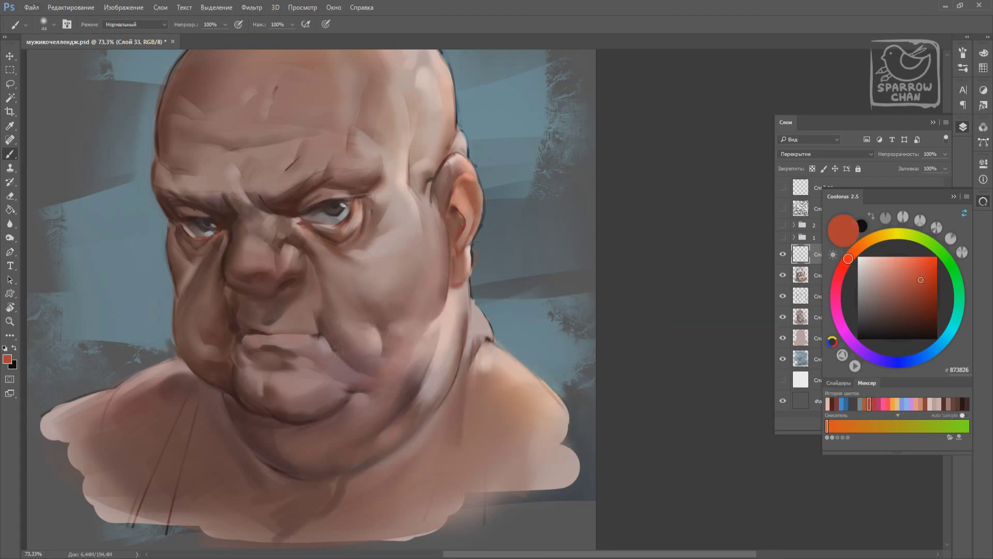
# Add a new layer set to Linear Dodge (Add) blending, with a 15 px brush
pyautogui.click(920, 423)
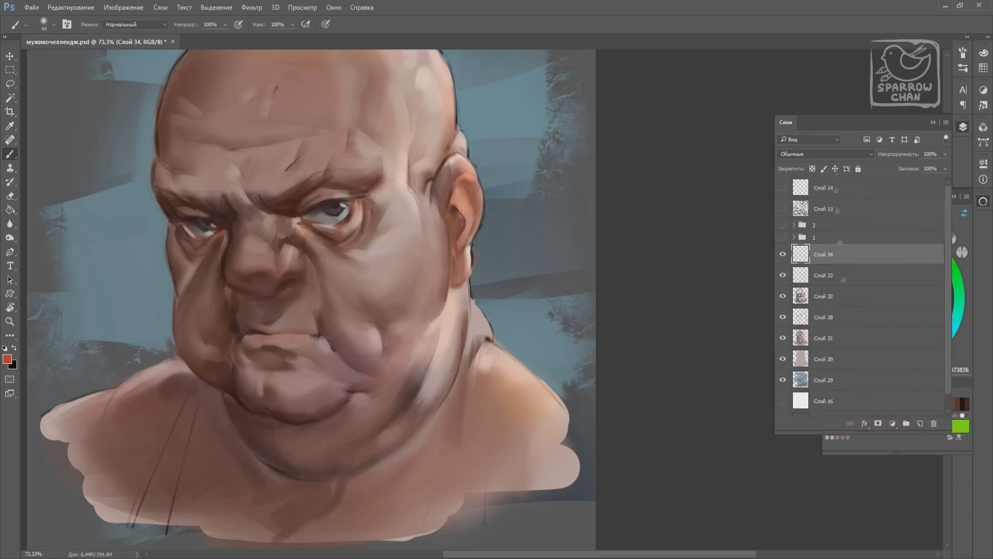
pyautogui.click(825, 153)
pyautogui.click(816, 240)
pyautogui.rightClick(479, 318)
pyautogui.moveTo(538, 343); pyautogui.dragTo(522, 343)
pyautogui.press('Return')
# Add another layer, then select Слой 34 and check its Linear Dodge (Add) blending options
pyautogui.hotkey('ctrl', 'shift', 'alt', 'n')
pyautogui.moveTo(250, 347); pyautogui.dragTo(294, 347)
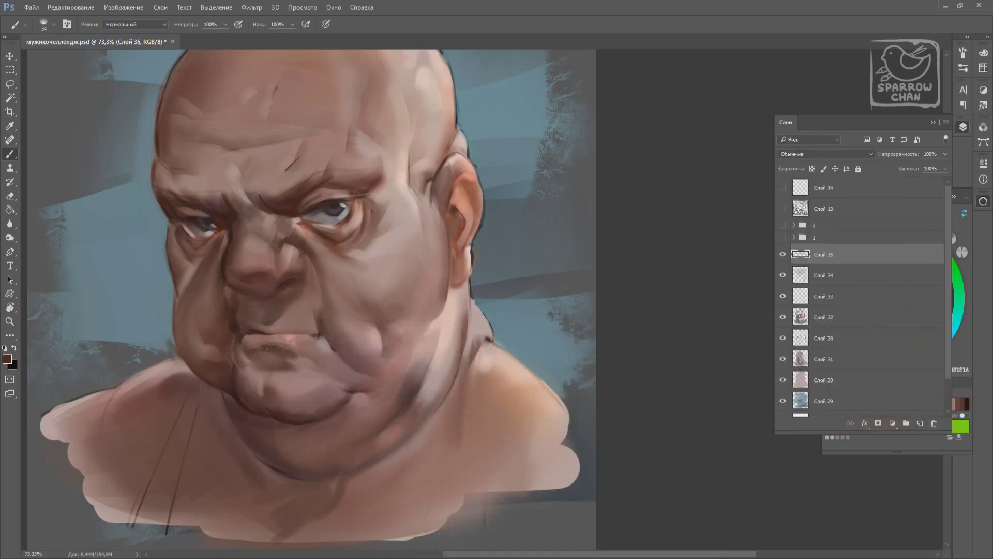
pyautogui.click(822, 275)
pyautogui.doubleClick(869, 282)
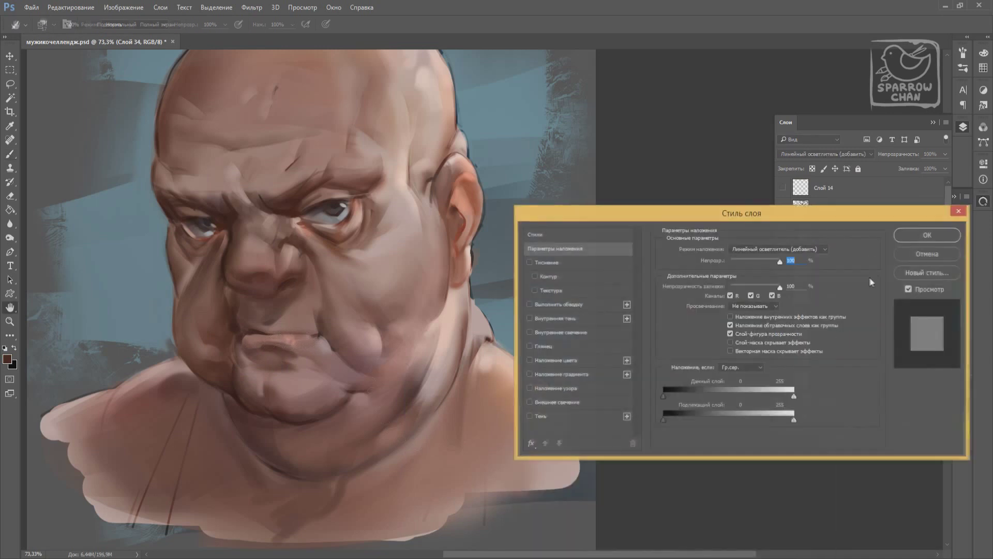
pyautogui.click(927, 235)
# Undo an overly bright lip stroke and paint a light pink nose highlight with a 45 px brush
pyautogui.rightClick(318, 333)
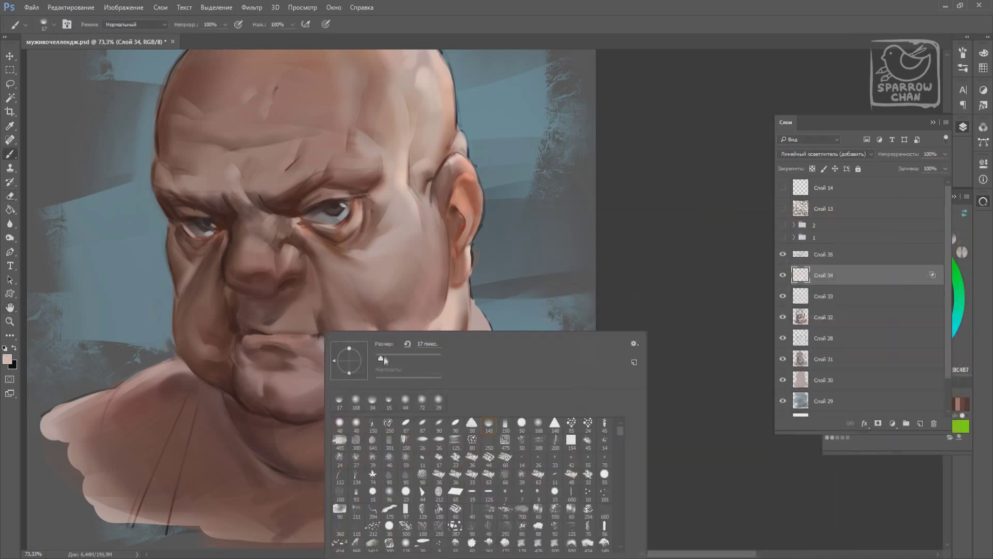
pyautogui.press('Return')
pyautogui.hotkey('ctrl', 'z')
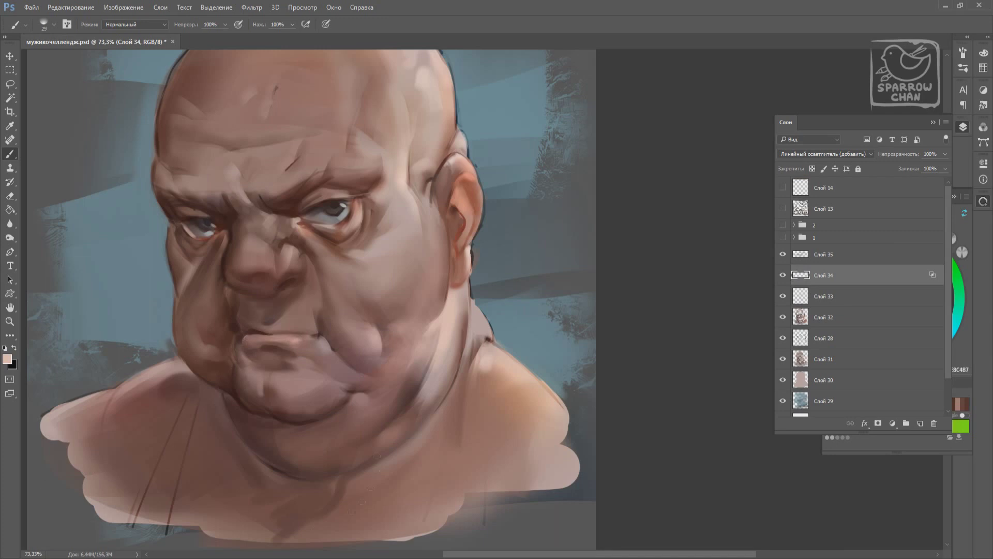
pyautogui.rightClick(306, 317)
pyautogui.press('Return')
pyautogui.rightClick(278, 277)
pyautogui.press('Return')
pyautogui.click(253, 270)
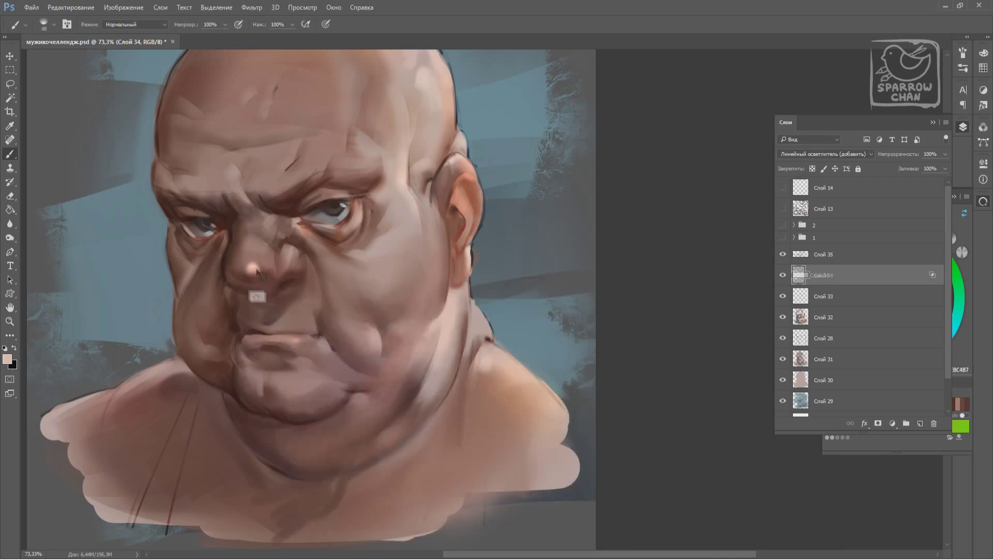
# Brush pink highlights on the lips and brow, resizing the brush between 21 and 48 px
pyautogui.rightClick(251, 242)
pyautogui.press('Return')
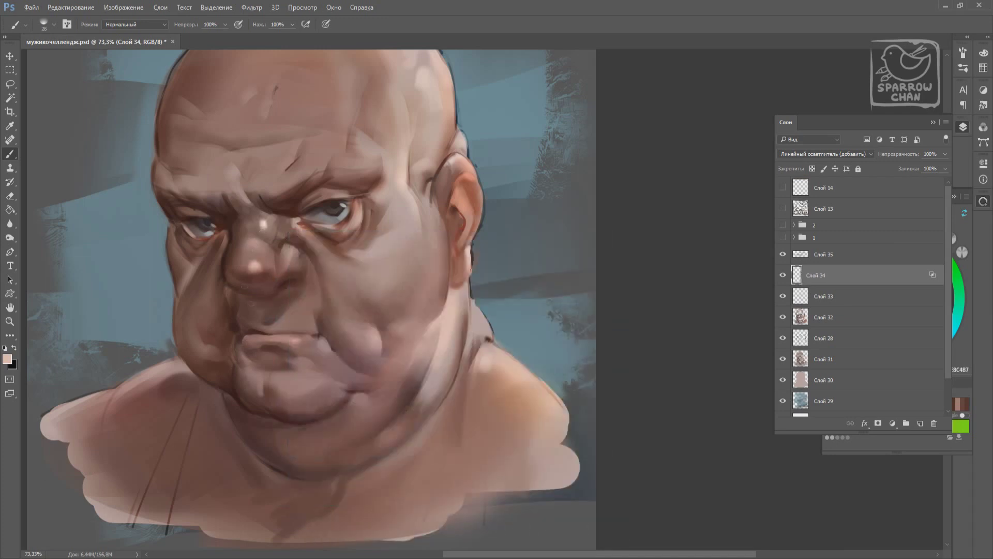
pyautogui.rightClick(327, 281)
pyautogui.press('Return')
pyautogui.rightClick(290, 249)
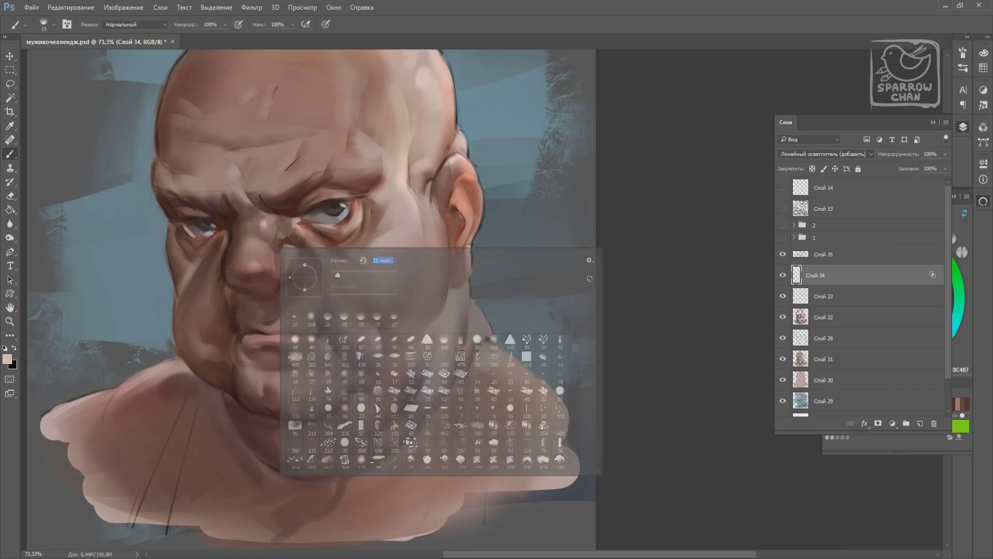
pyautogui.press('Return')
pyautogui.rightClick(410, 233)
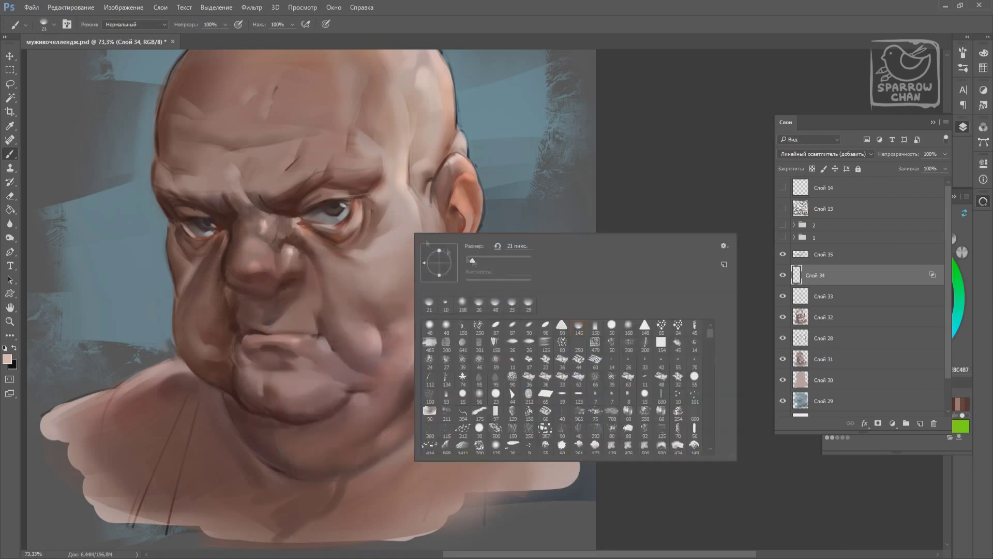
pyautogui.press('Return')
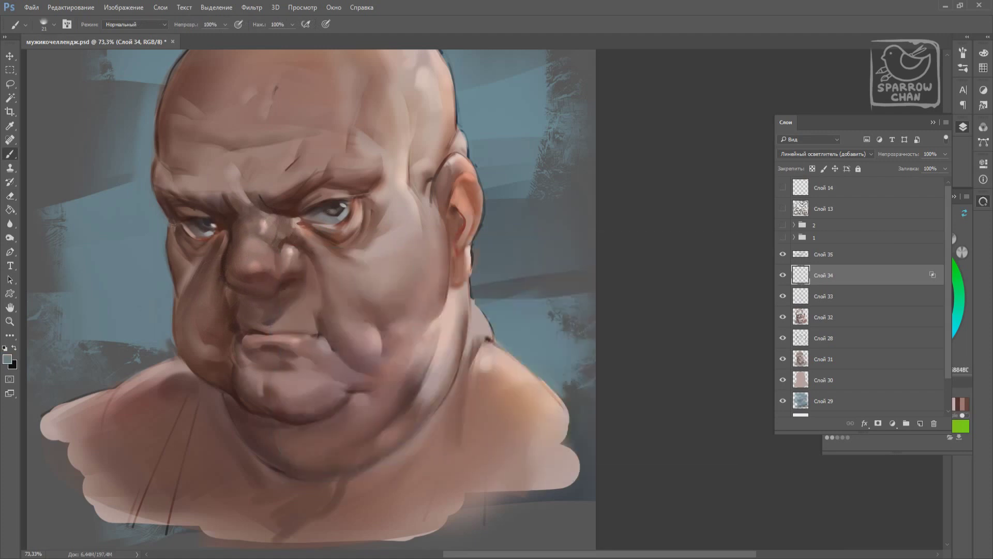
pyautogui.rightClick(223, 297)
pyautogui.press('Return')
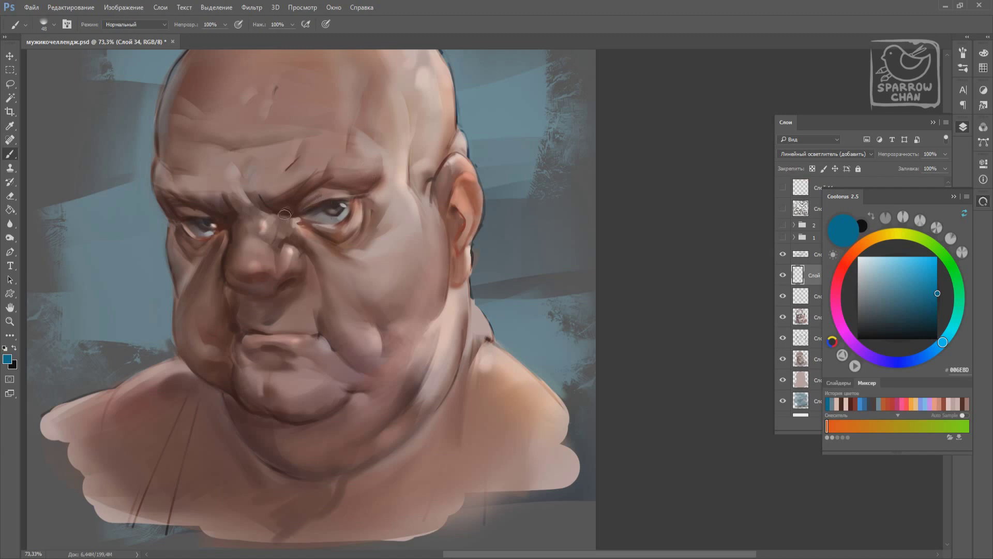
# Lay broader highlight strokes, resizing the brush through 117, 354, 62 and 102 px
pyautogui.rightClick(284, 425)
pyautogui.moveTo(416, 343)
pyautogui.mouseDown()
pyautogui.moveTo(468, 343)
pyautogui.moveTo(417, 343)
pyautogui.mouseUp()
pyautogui.press('Return')
pyautogui.rightClick(371, 386)
pyautogui.press('Return')
pyautogui.rightClick(357, 419)
pyautogui.press('Return')
pyautogui.rightClick(366, 328)
pyautogui.press('Return')
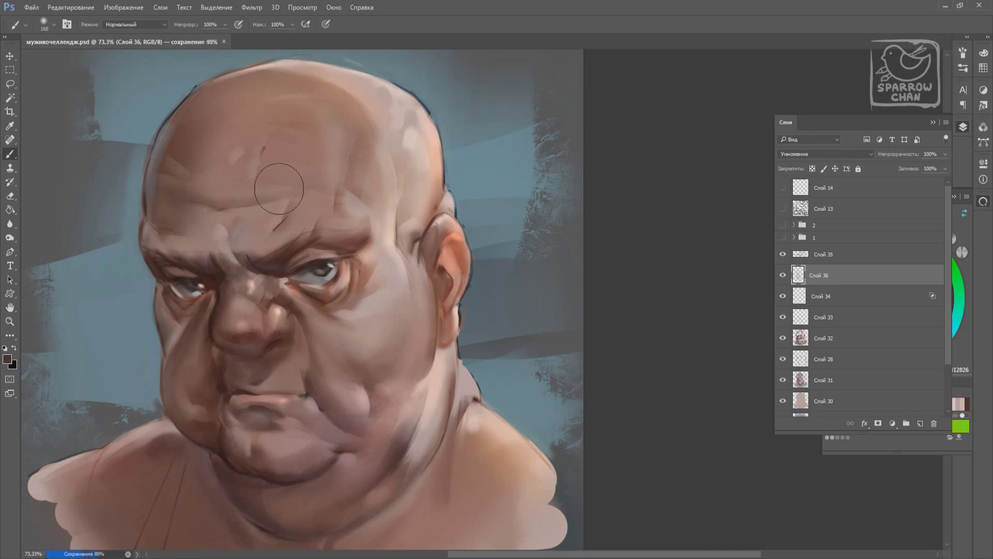
# Paint thin dark lines across the lower left chest on Слой 36 using 89 and 72 px brushes
pyautogui.rightClick(209, 258)
pyautogui.press('Return')
pyautogui.moveTo(272, 274)
pyautogui.mouseDown()
pyautogui.moveTo(251, 274)
pyautogui.moveTo(288, 231)
pyautogui.mouseUp()
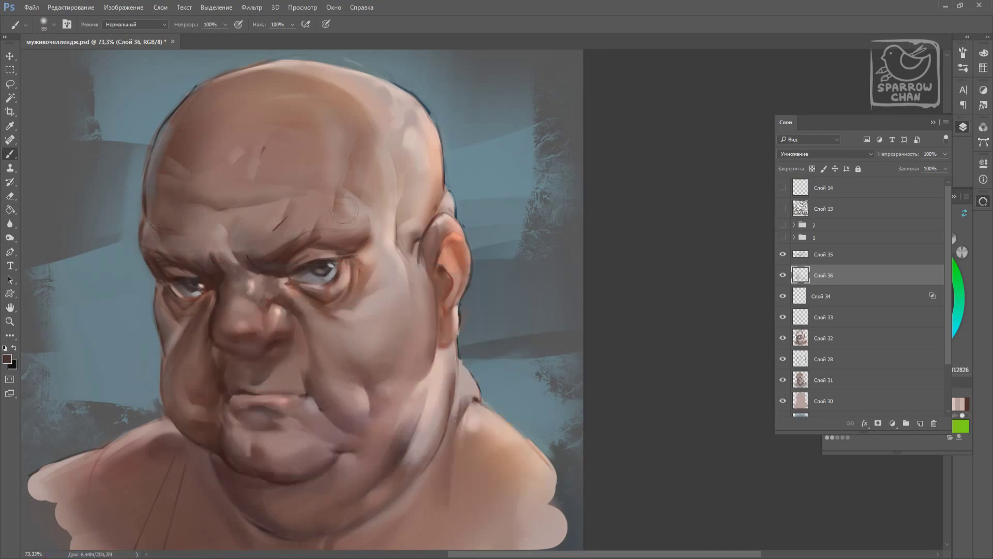
pyautogui.moveTo(249, 269); pyautogui.dragTo(235, 184)
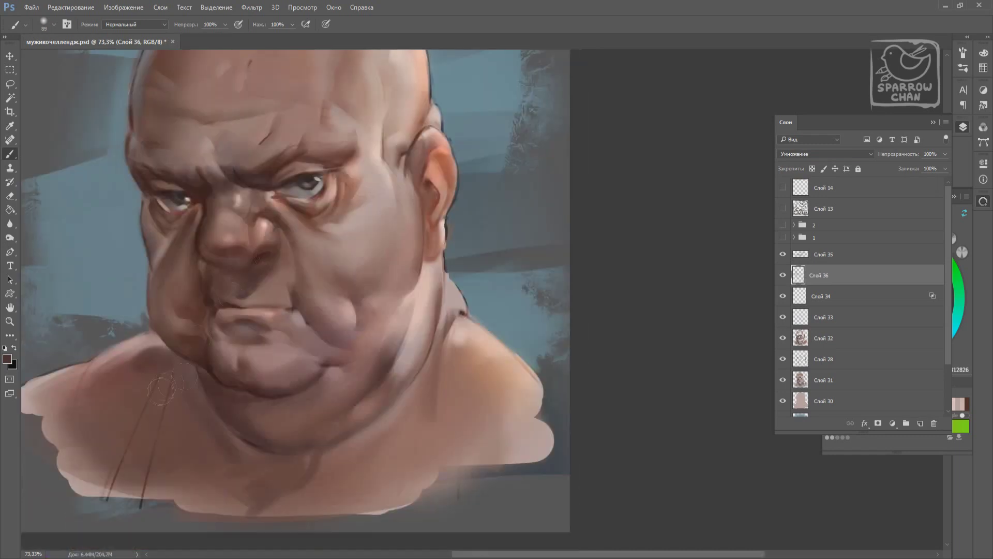
pyautogui.rightClick(280, 388)
pyautogui.doubleClick(396, 406)
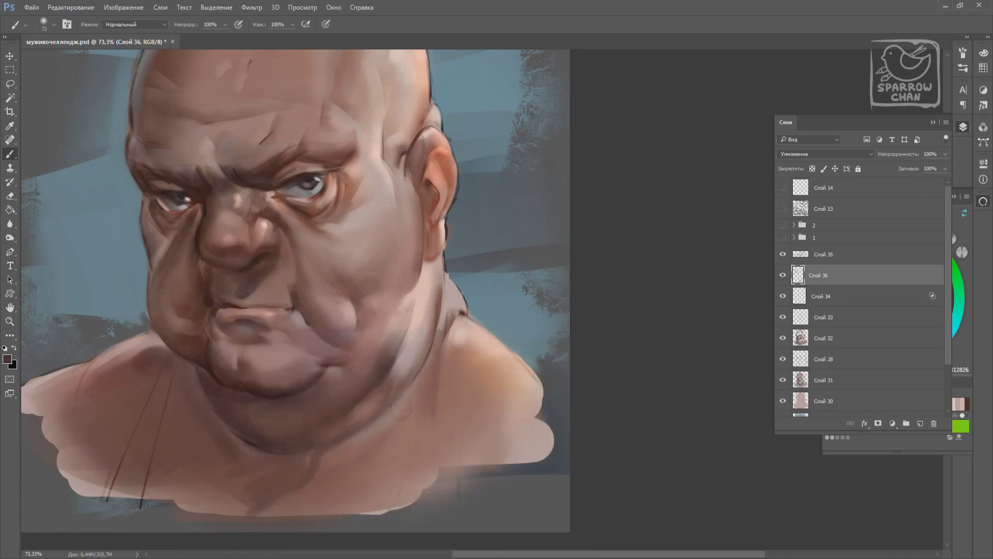
pyautogui.rightClick(233, 331)
pyautogui.press('Escape')
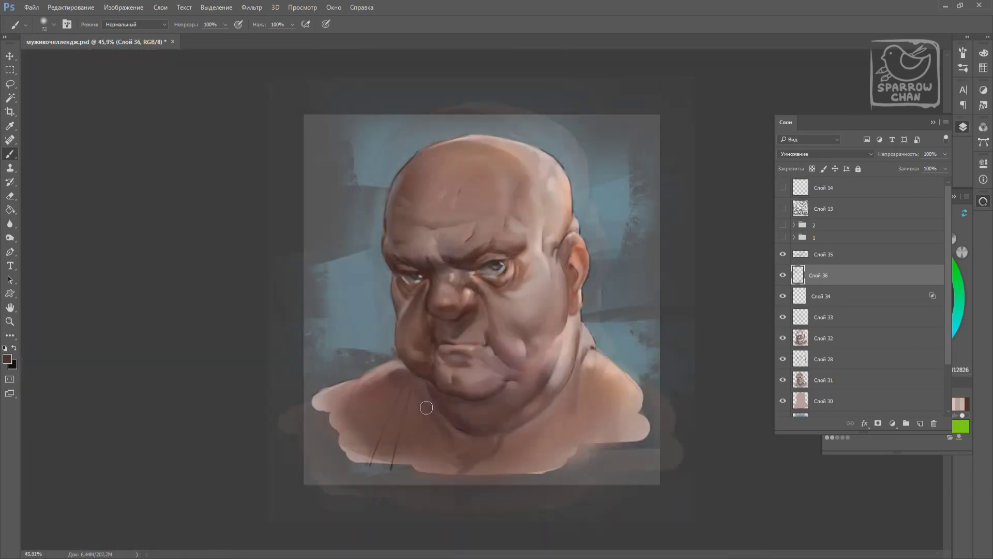
pyautogui.hotkey('ctrl', '0')
# On a new layer, paint light beige straps over the left and right shoulders
pyautogui.scroll(3, 682, 317)
pyautogui.hotkey('ctrl', 'shift', 'alt', 'n')
pyautogui.rightClick(372, 331)
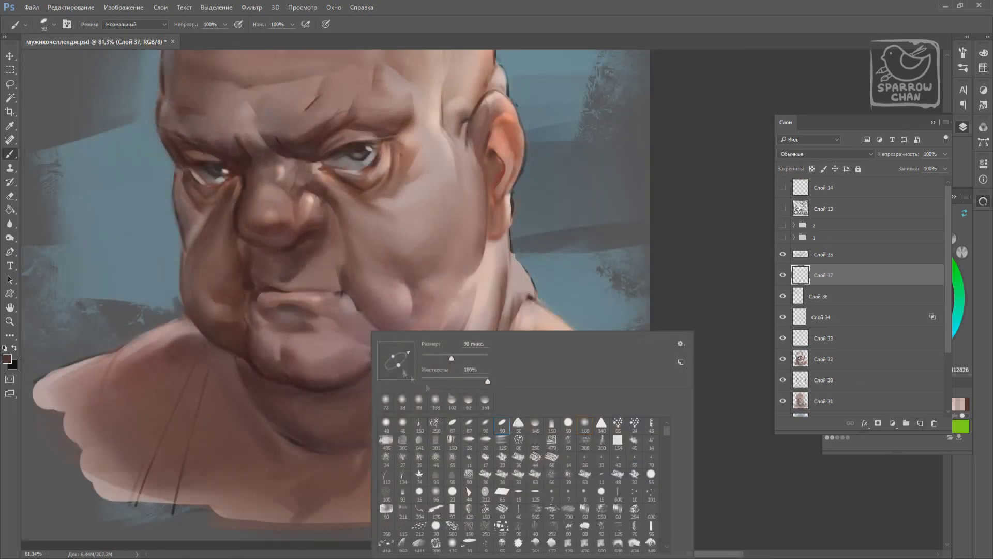
pyautogui.press('Escape')
pyautogui.click(868, 280)
pyautogui.moveTo(217, 344); pyautogui.dragTo(157, 522)
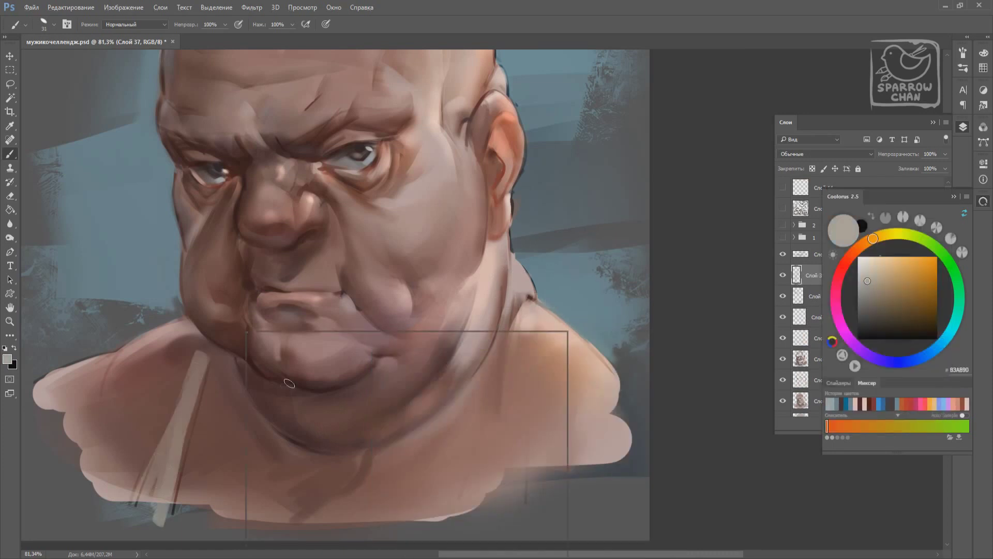
pyautogui.moveTo(523, 303); pyautogui.dragTo(509, 517)
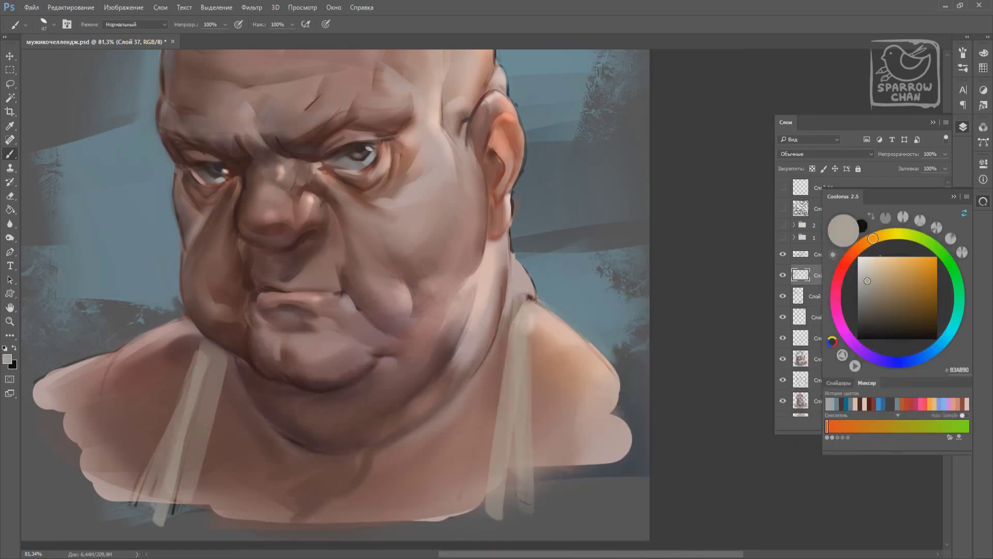
# Undo the right strap, darken the left strap grey, and repaint the right shoulder strap
pyautogui.click(865, 299)
pyautogui.hotkey('ctrl', 'z')
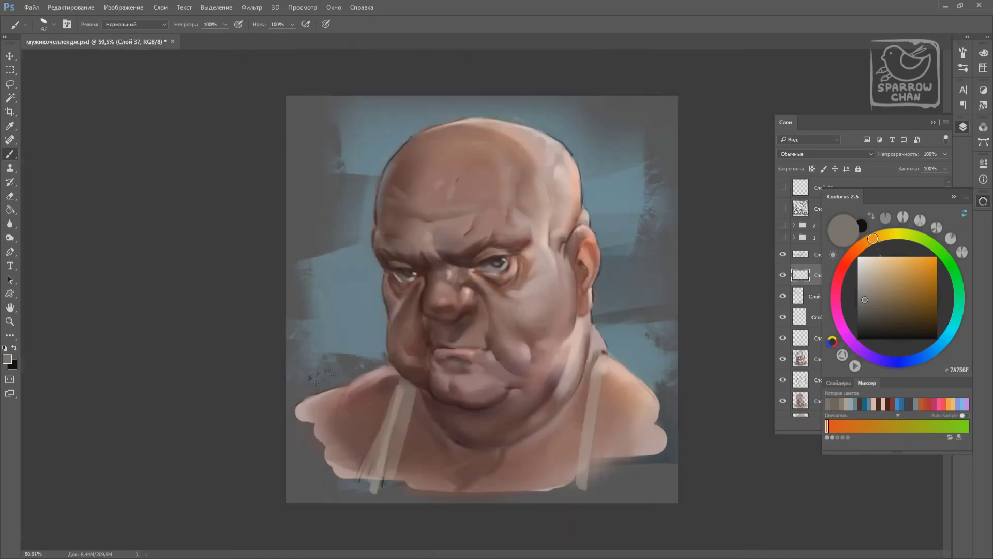
pyautogui.scroll(-3, 264, 434)
pyautogui.keyDown('alt'); pyautogui.click(382, 507); pyautogui.keyUp('alt')
pyautogui.moveTo(375, 489); pyautogui.dragTo(397, 409)
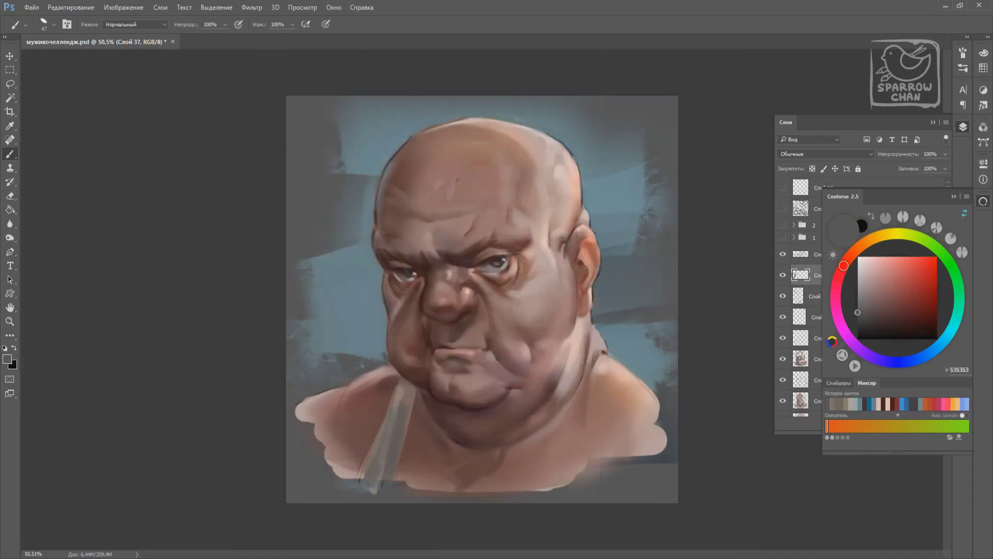
pyautogui.keyDown('alt'); pyautogui.click(421, 414); pyautogui.keyUp('alt')
pyautogui.moveTo(590, 383); pyautogui.dragTo(549, 489)
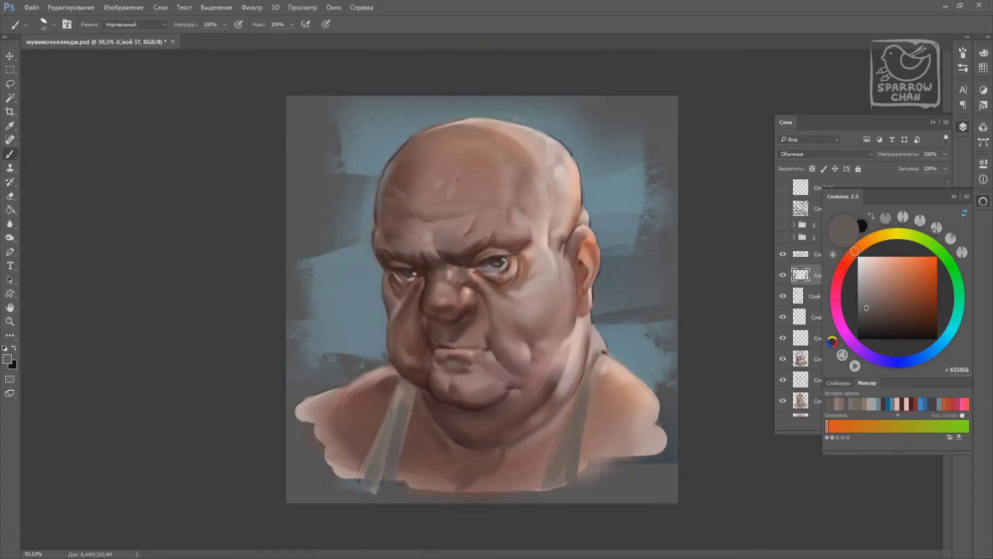
# Shade the left strap with dark reddish-brown at brush size 29, then add Слой 38 above
pyautogui.rightClick(602, 331)
pyautogui.click(673, 393)
pyautogui.keyDown('alt'); pyautogui.click(600, 362); pyautogui.keyUp('alt')
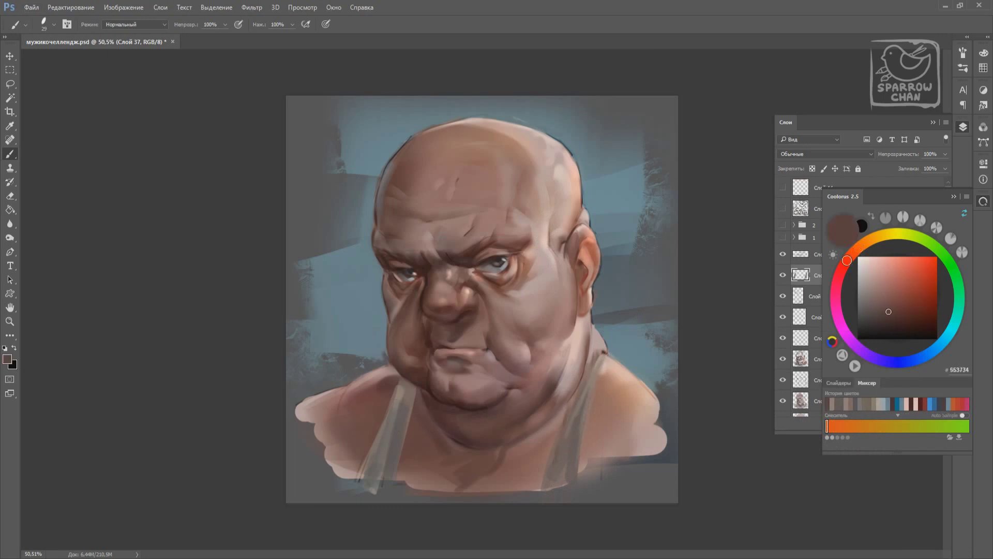
pyautogui.keyDown('alt'); pyautogui.click(408, 391); pyautogui.keyUp('alt')
pyautogui.moveTo(406, 383); pyautogui.dragTo(360, 490)
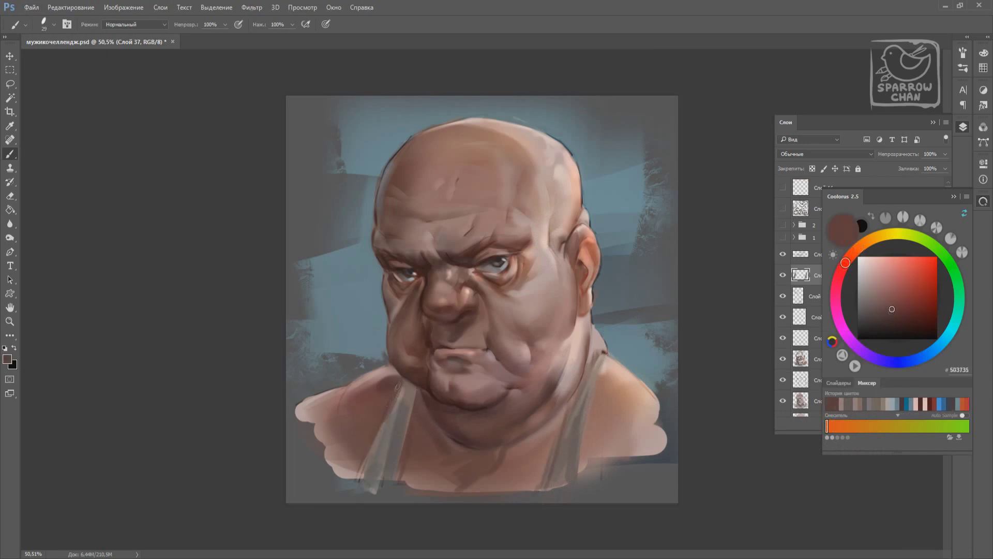
pyautogui.keyDown('alt'); pyautogui.click(558, 284); pyautogui.keyUp('alt')
pyautogui.rightClick(543, 288)
pyautogui.press('Return')
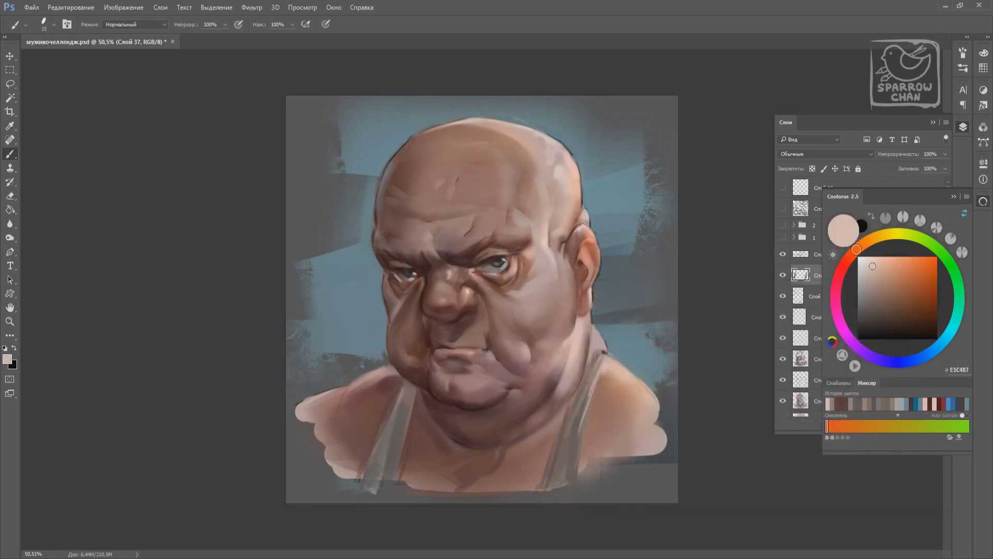
pyautogui.hotkey('ctrl', 'shift', 'alt', 'n')
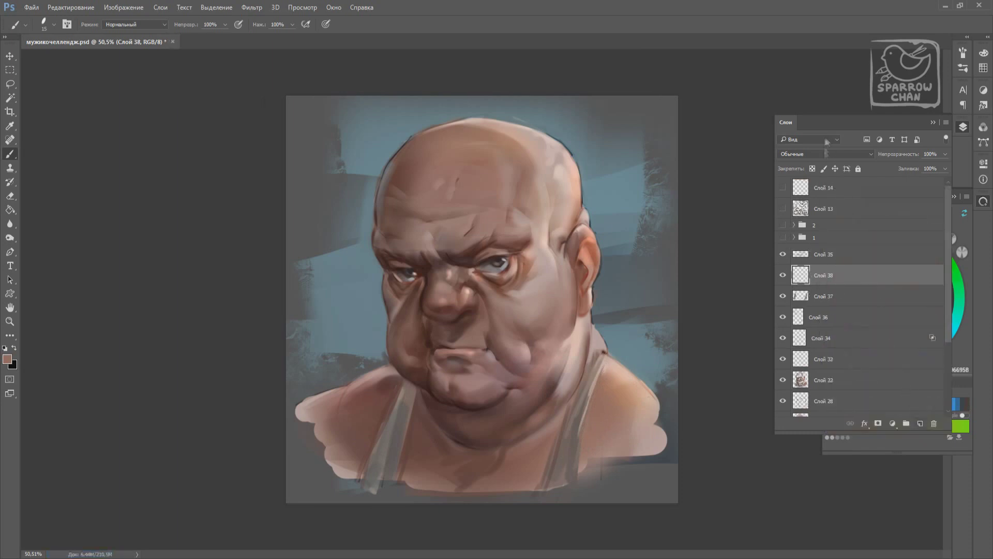
# Set Слой 38 to Перекрытие blending and choose the speckled texture brush
pyautogui.click(827, 154)
pyautogui.click(812, 261)
pyautogui.rightClick(471, 331)
pyautogui.scroll(-3, 766, 538)
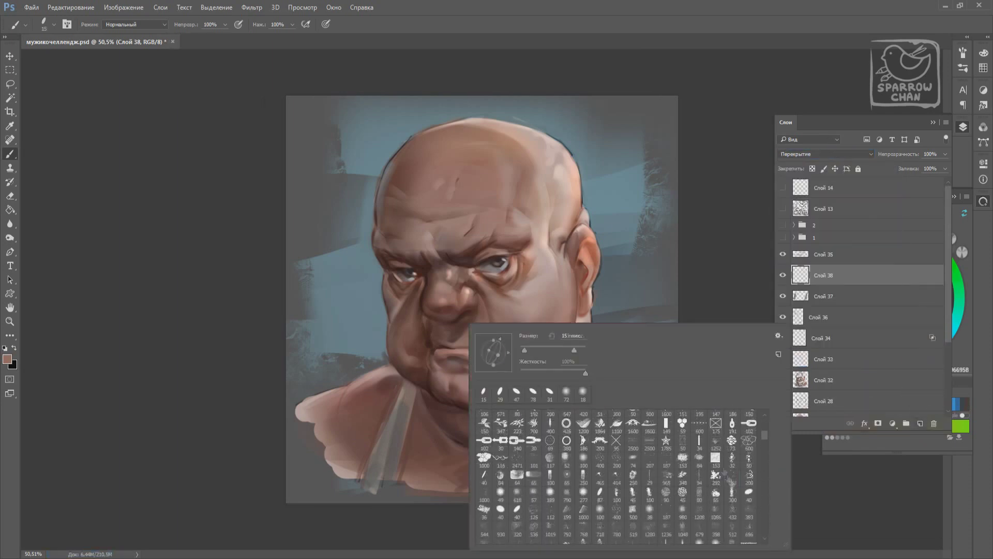
pyautogui.press('Return')
pyautogui.click(492, 341)
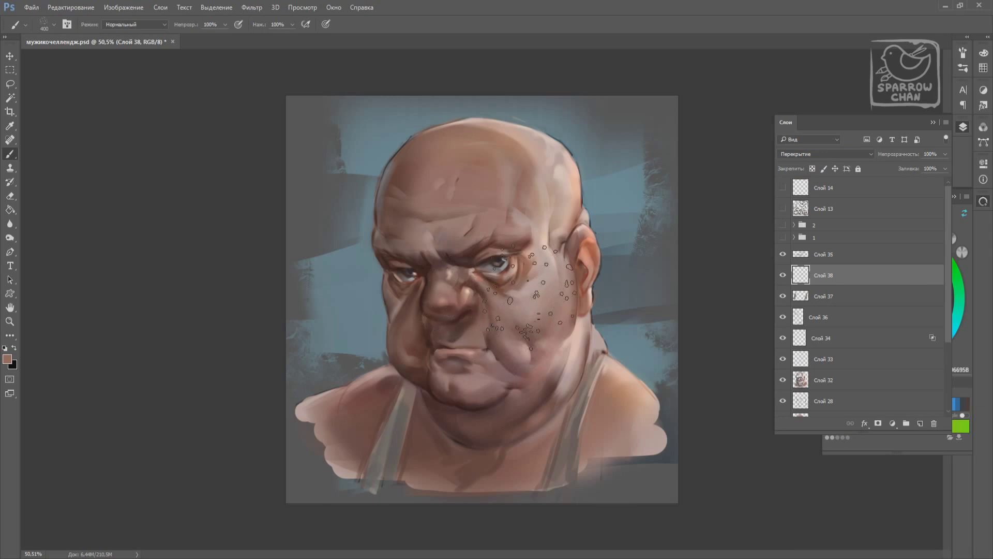
pyautogui.rightClick(525, 300)
pyautogui.press('Return')
# Dab deep reddish-brown stubble onto the face, right cheek and neck, then shrink the brush to 95
pyautogui.click(937, 299)
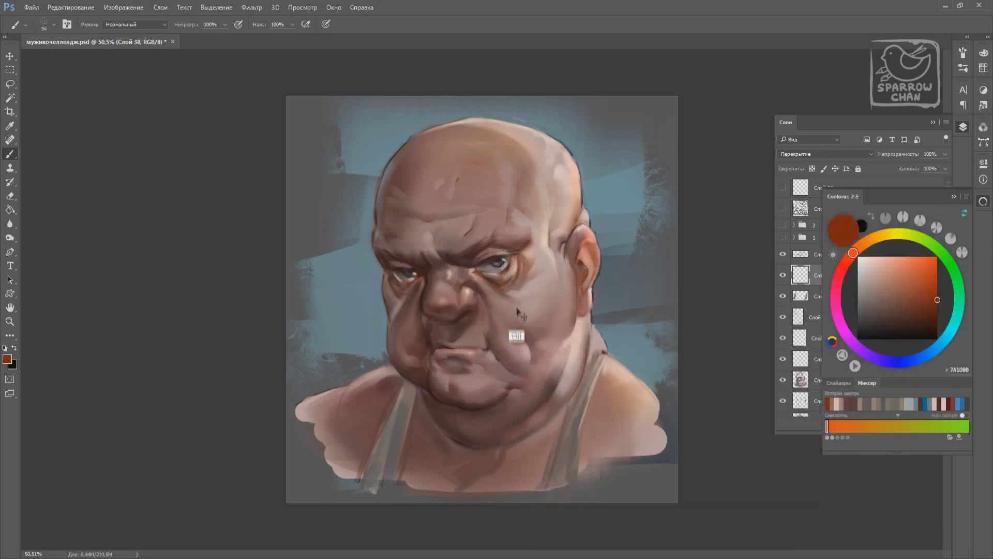
pyautogui.moveTo(432, 253); pyautogui.dragTo(466, 256)
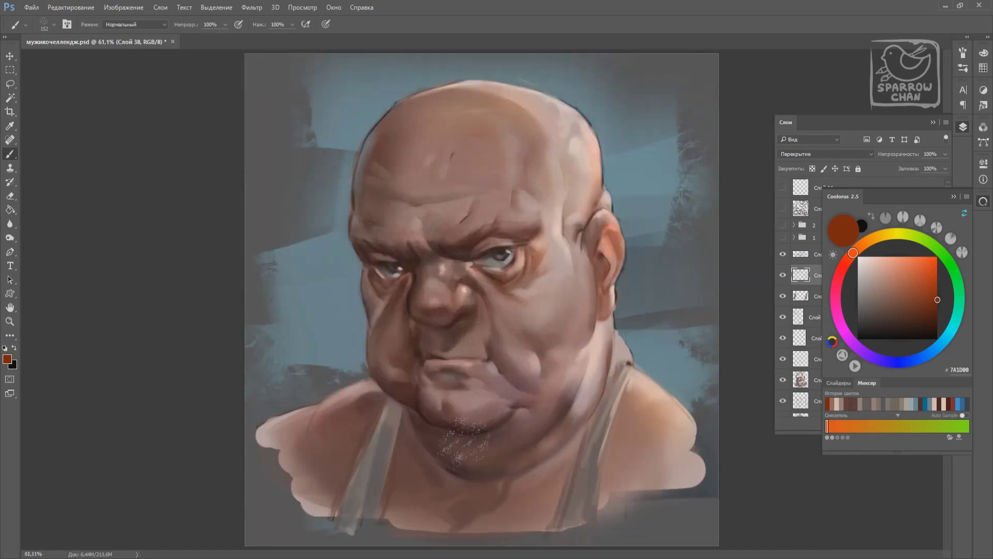
pyautogui.moveTo(532, 116); pyautogui.dragTo(569, 156)
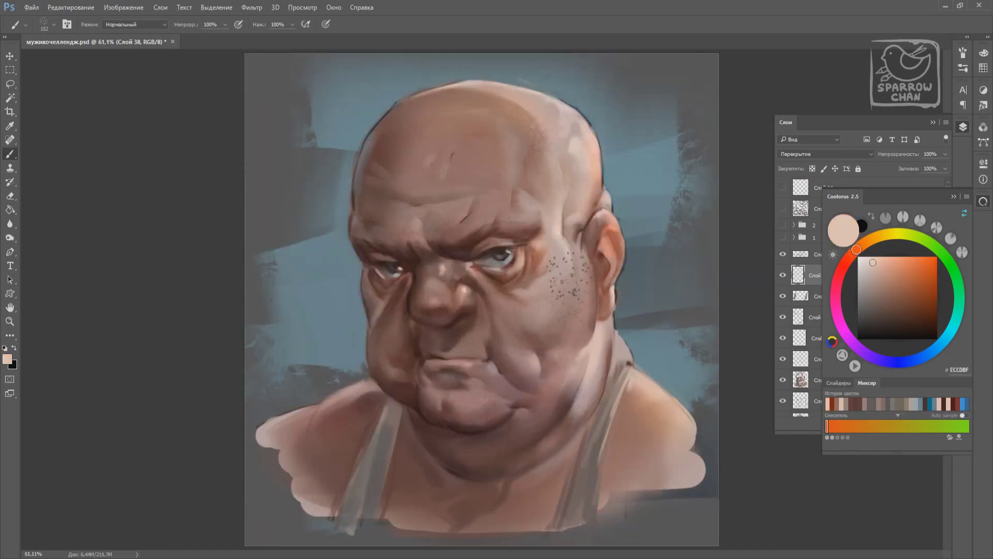
pyautogui.moveTo(585, 341); pyautogui.dragTo(636, 393)
pyautogui.press('[')
pyautogui.press('[')
pyautogui.scroll(-4, 256, 476)
# On Слой 36 with a 117 px brush, sample dark brown and light pink, then shrink to 62
pyautogui.click(807, 317)
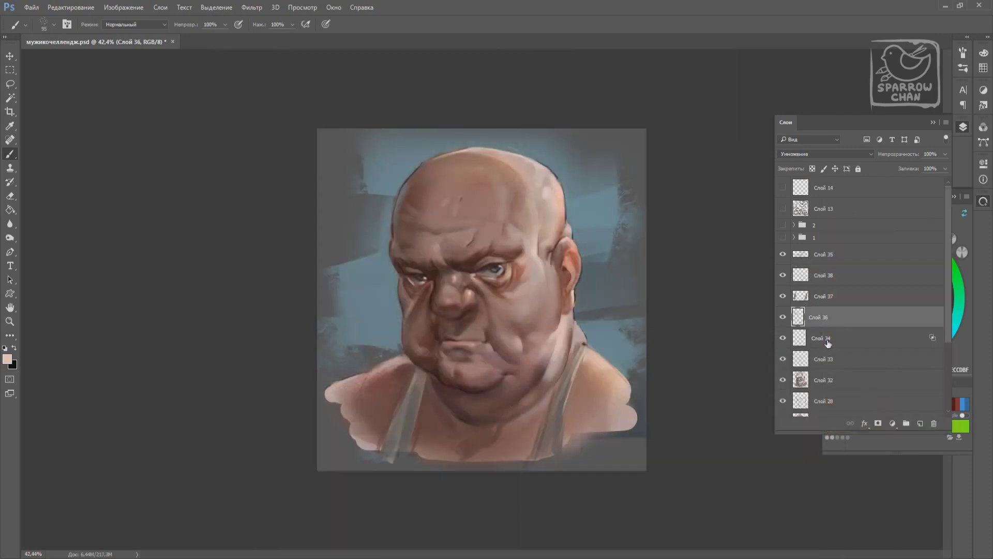
pyautogui.rightClick(434, 333)
pyautogui.click(522, 362)
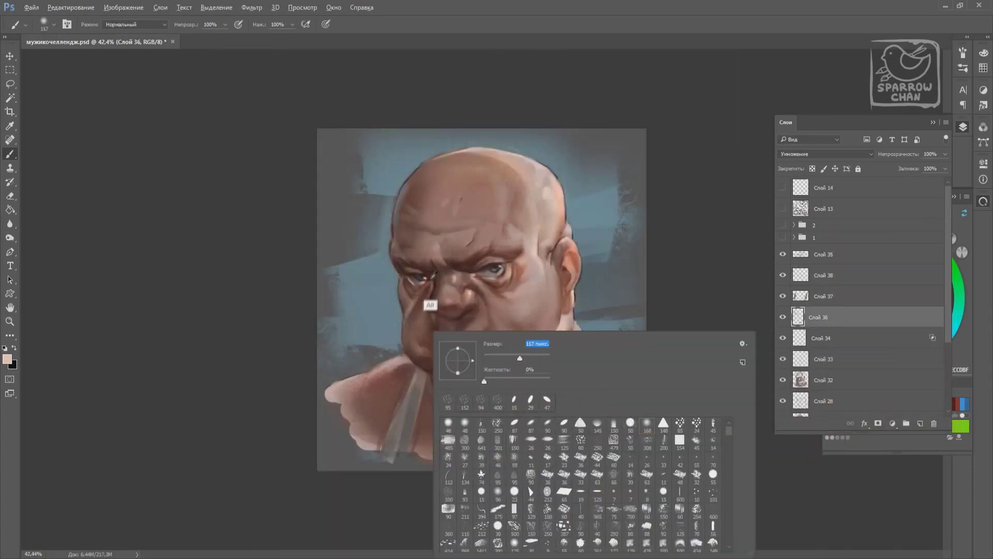
pyautogui.keyDown('alt'); pyautogui.click(524, 415); pyautogui.keyUp('alt')
pyautogui.press('F6')
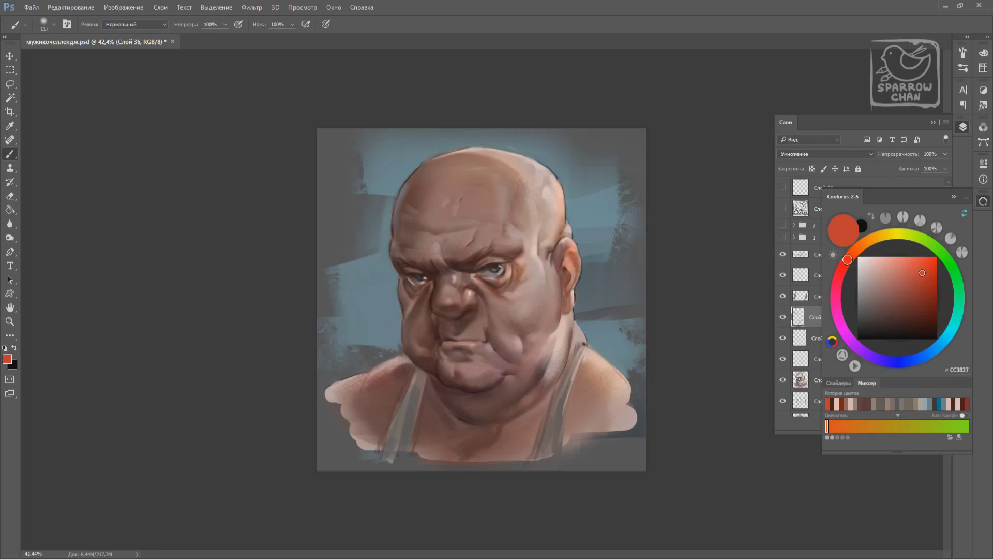
pyautogui.keyDown('alt'); pyautogui.click(429, 450); pyautogui.keyUp('alt')
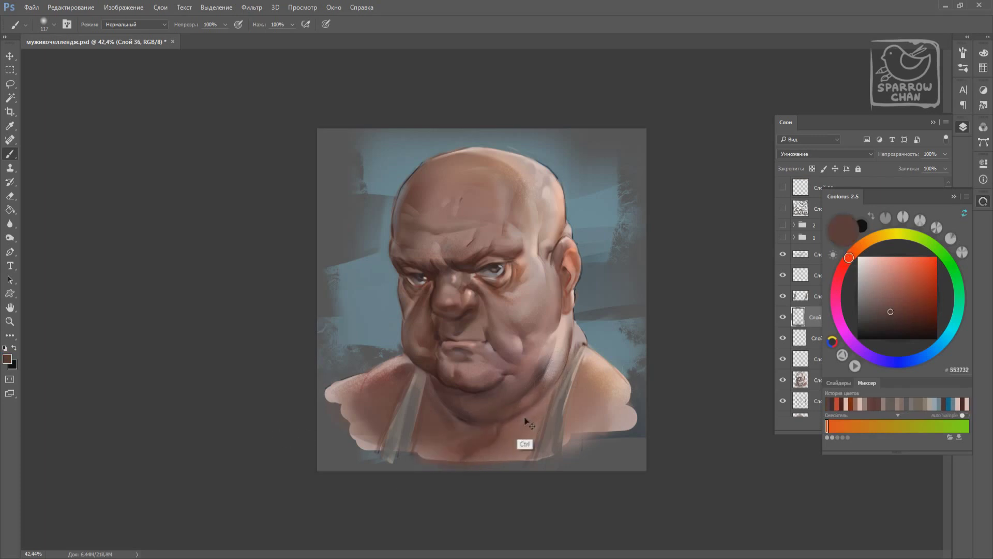
pyautogui.keyDown('ctrl'); pyautogui.click(525, 421); pyautogui.keyUp('ctrl')
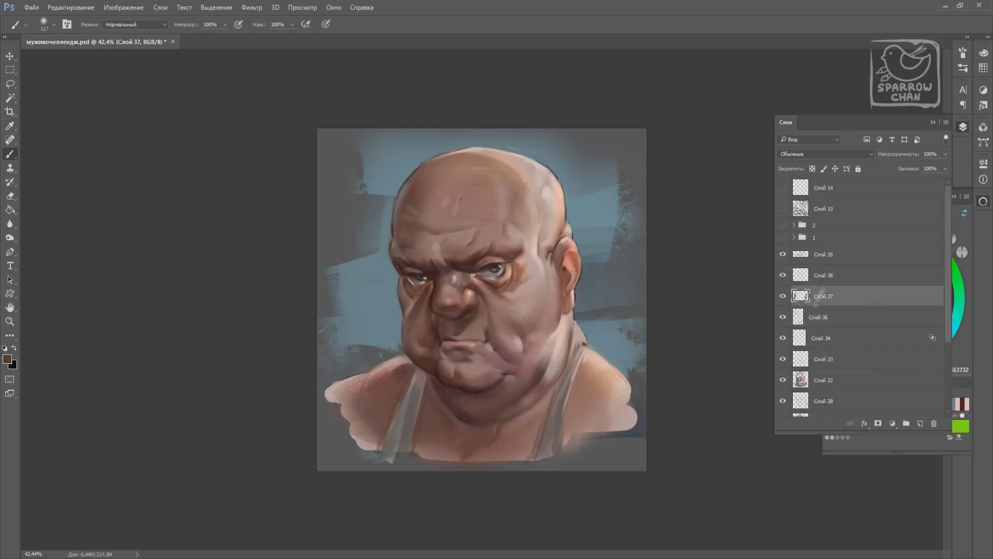
pyautogui.keyDown('alt'); pyautogui.click(586, 394); pyautogui.keyUp('alt')
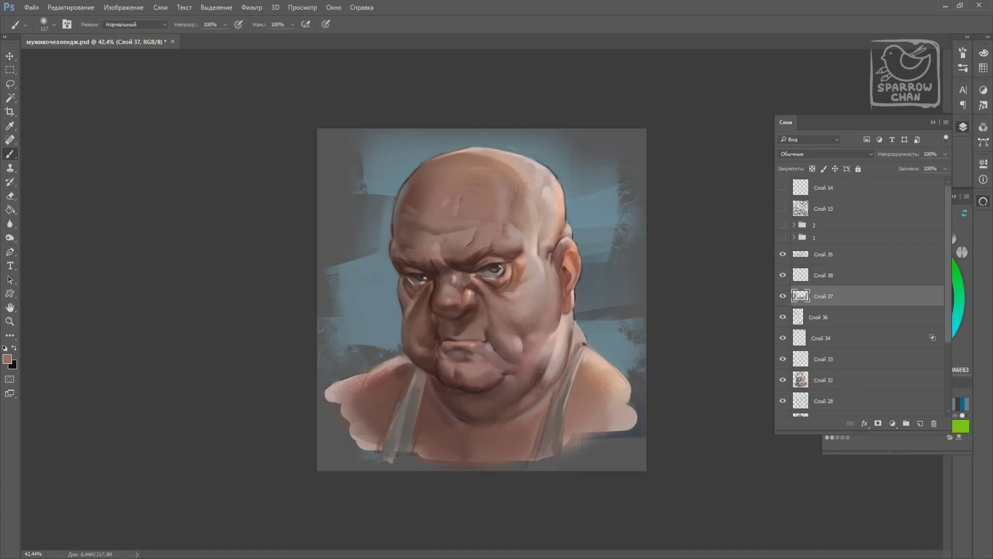
pyautogui.press('[')
pyautogui.press('[')
pyautogui.press('[')
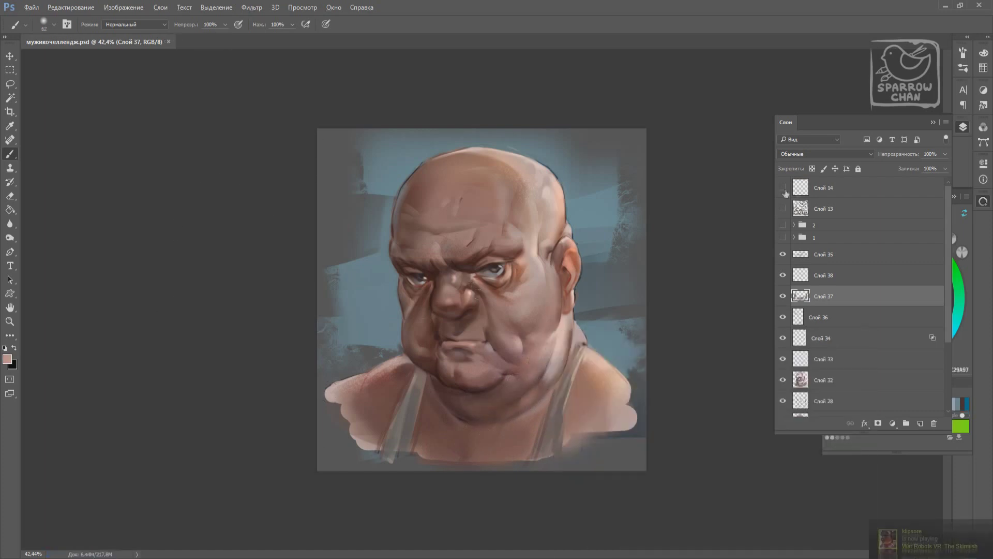
# Reveal Слой 13, drag the signature higher and lower its fill to 47%
pyautogui.click(783, 209)
pyautogui.click(822, 209)
pyautogui.moveTo(579, 403)
pyautogui.mouseDown()
pyautogui.moveTo(602, 312)
pyautogui.moveTo(380, 348)
pyautogui.mouseUp()
pyautogui.moveTo(928, 184); pyautogui.dragTo(919, 184)
pyautogui.click(826, 154)
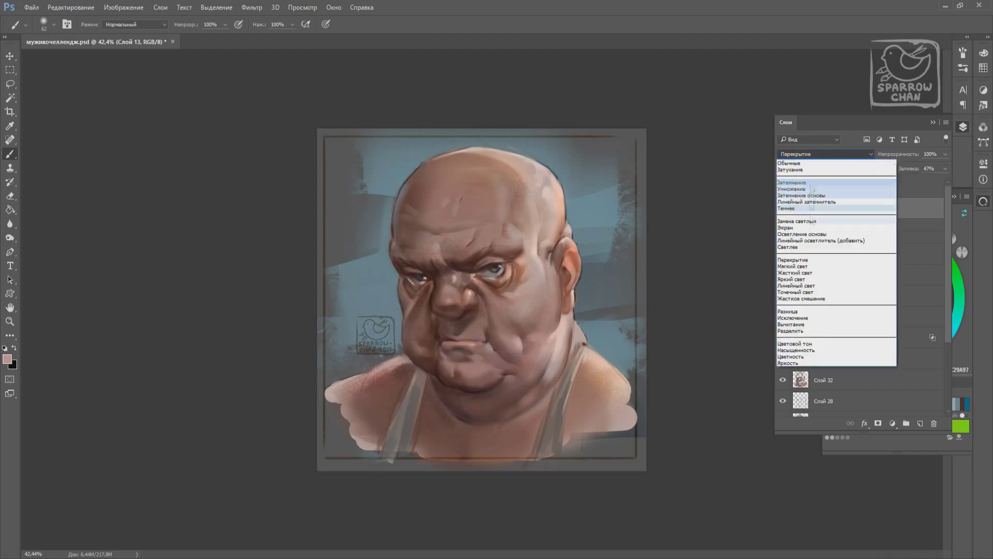